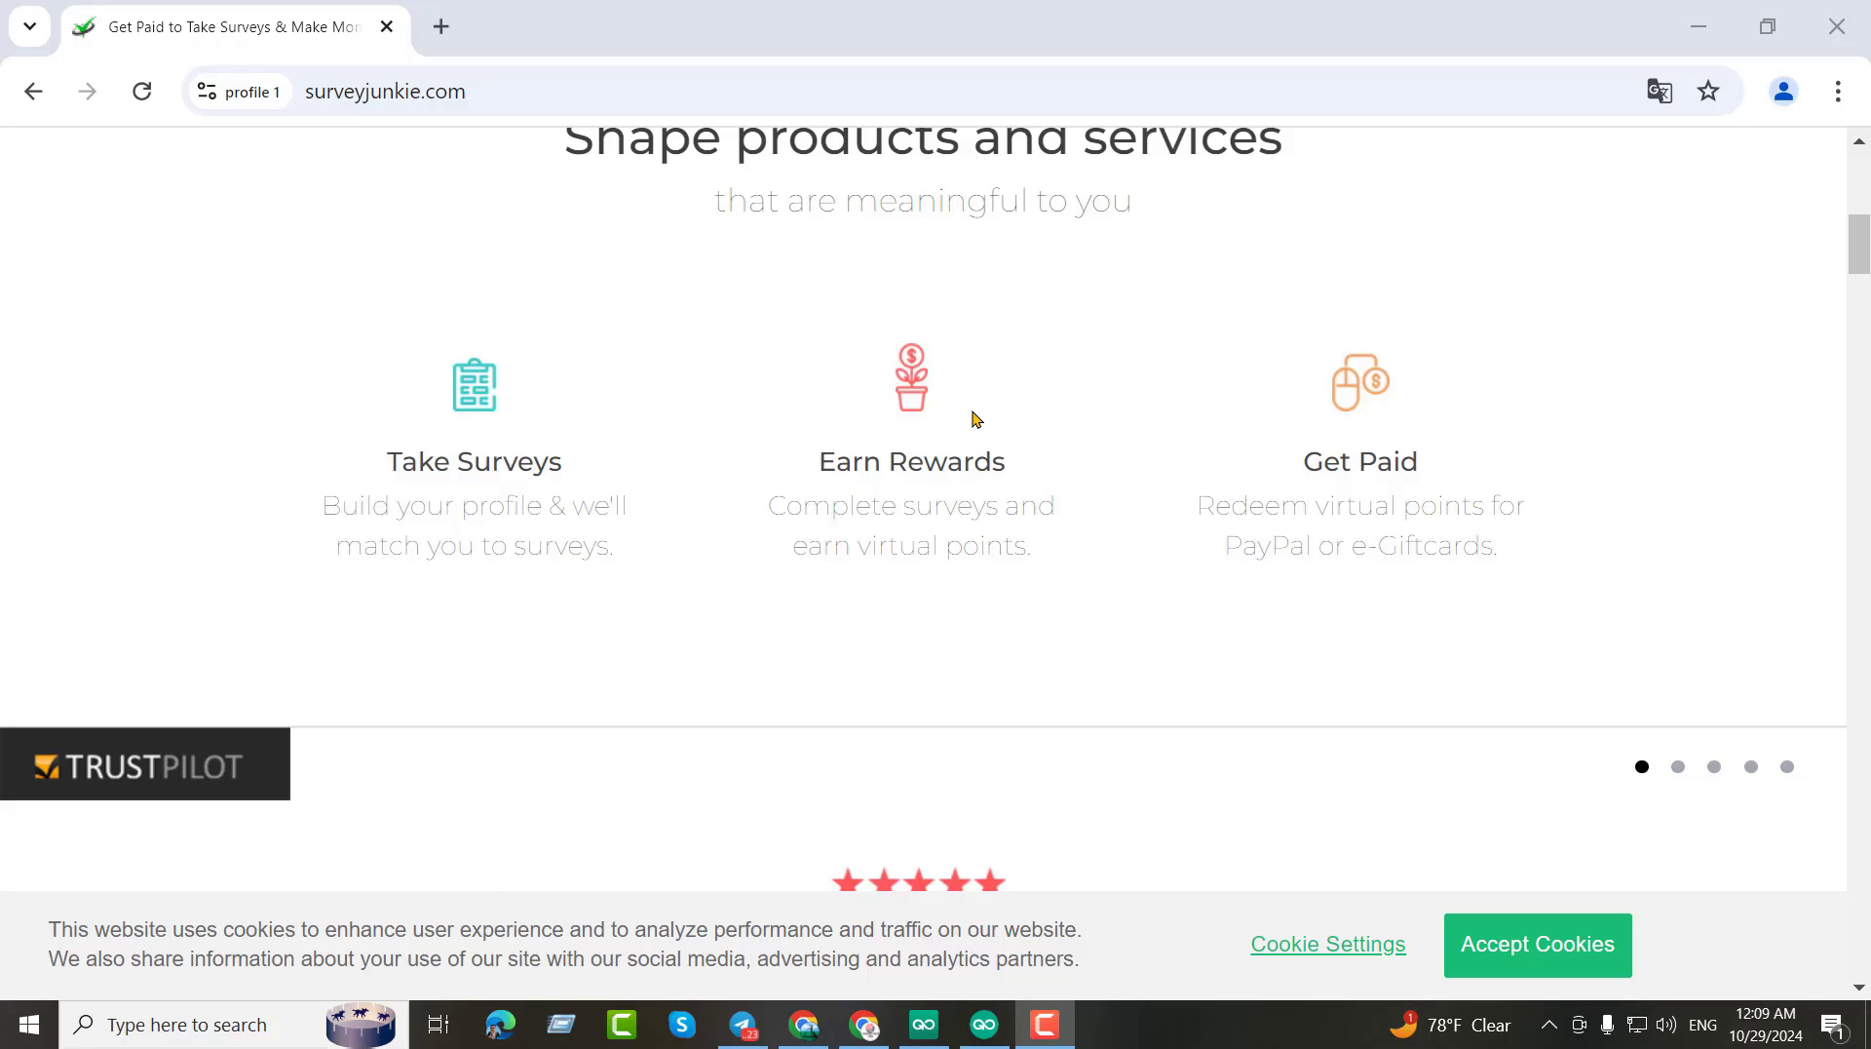
Accept Survey Junkie's cookies to dismiss the consent banner.
scroll(976, 420, "up", 10)
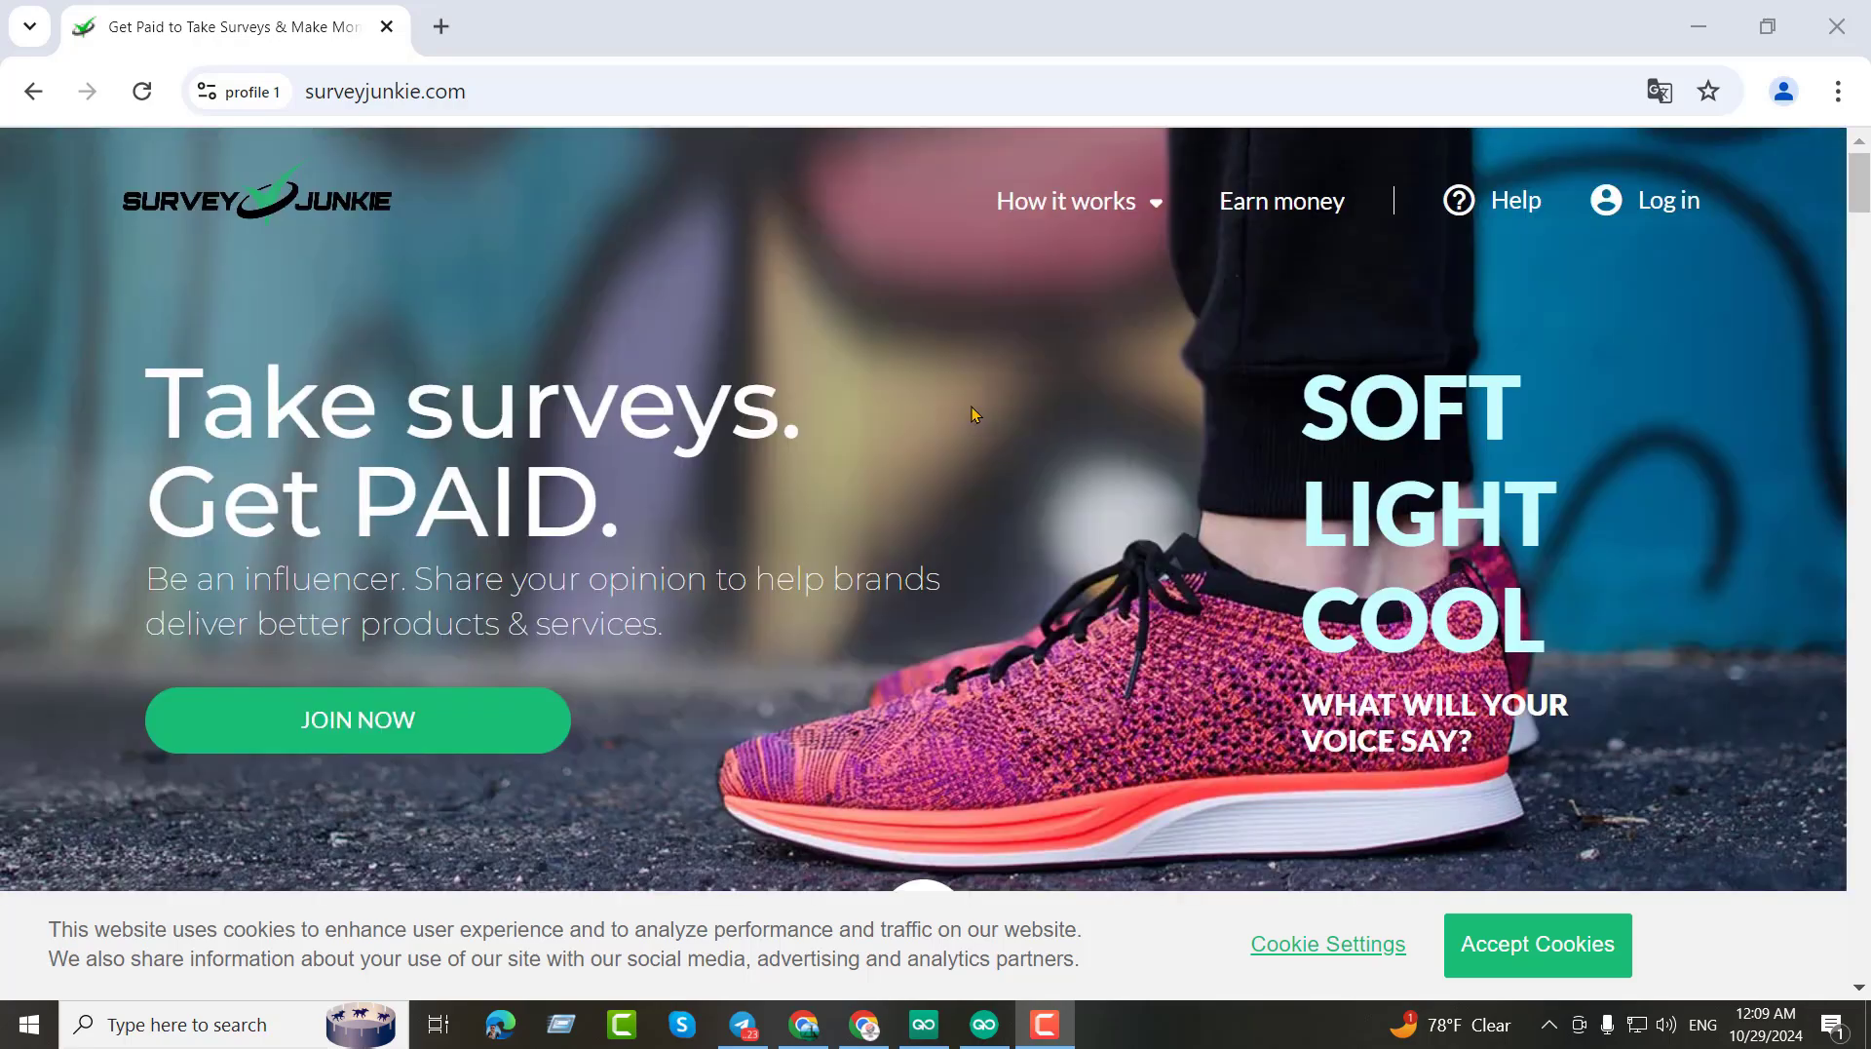
scroll(972, 414, "down", 10)
scroll(974, 413, "up", 3)
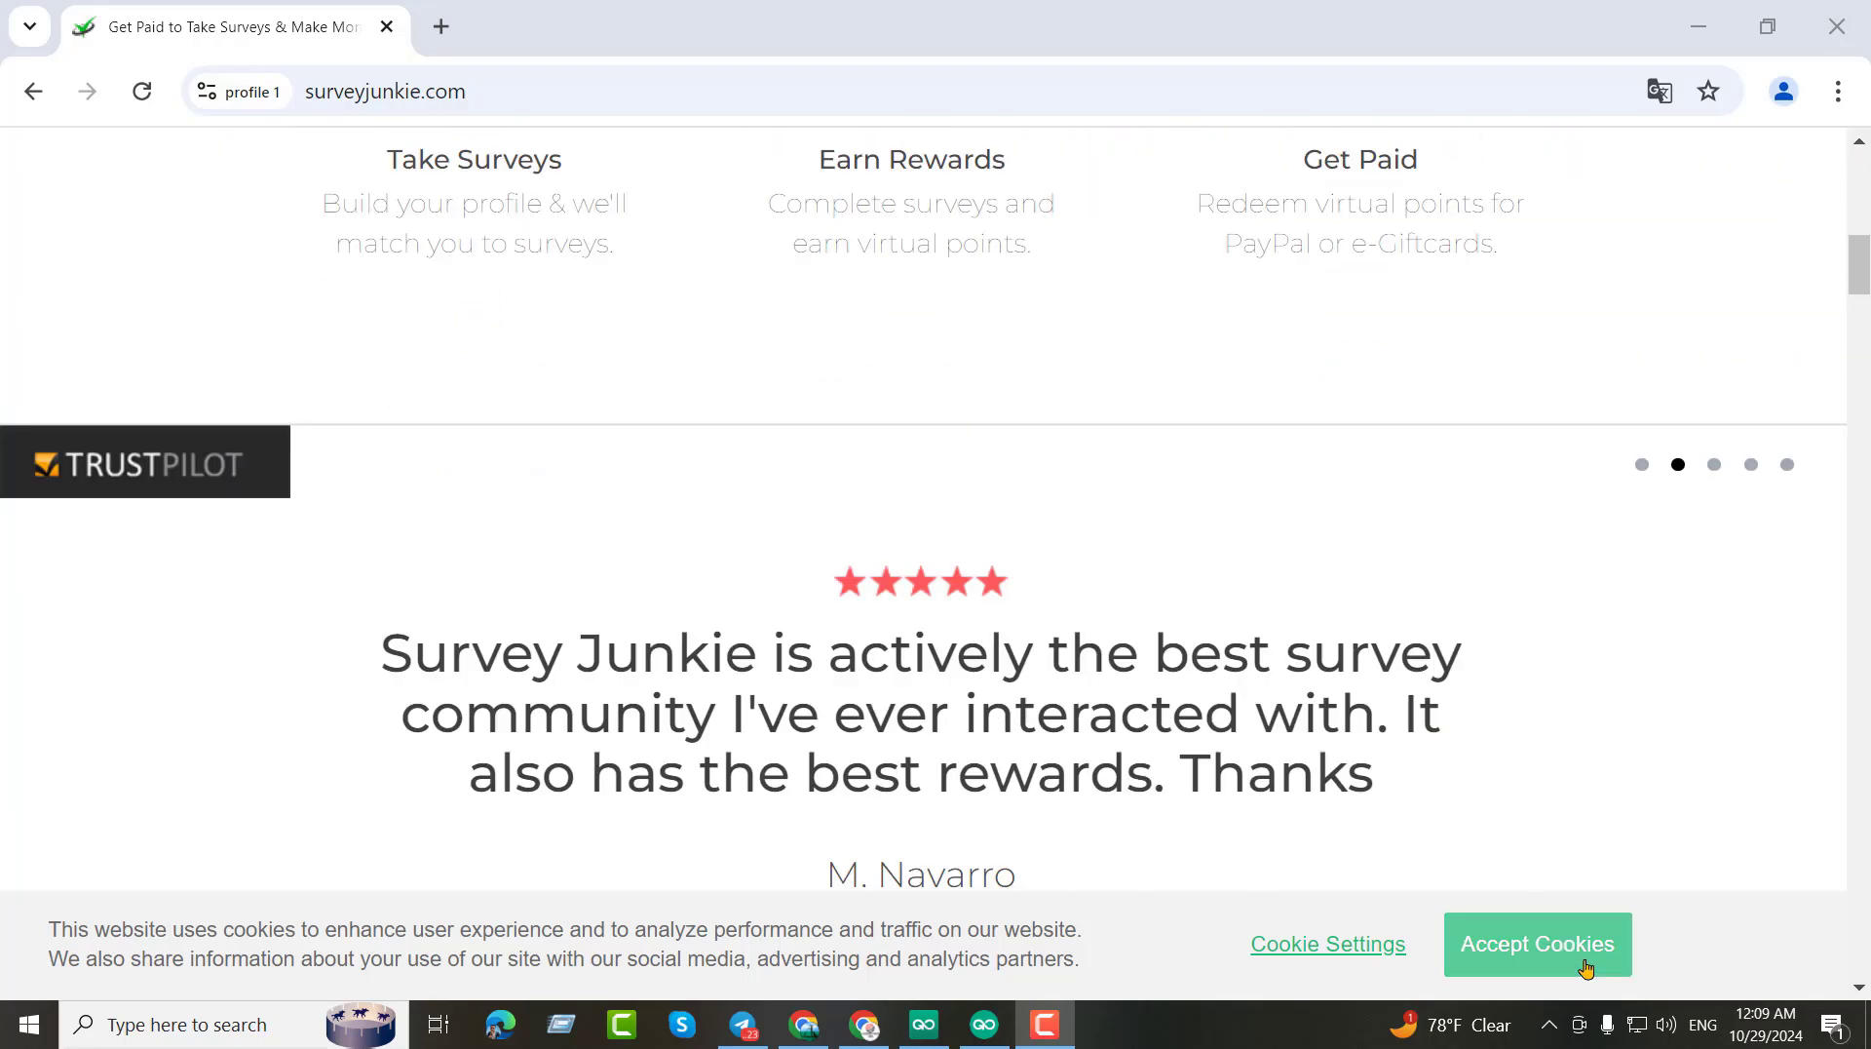
left_click(1586, 968)
Scroll through the Survey Junkie homepage, then open a new browser tab.
scroll(1264, 644, "up", 7)
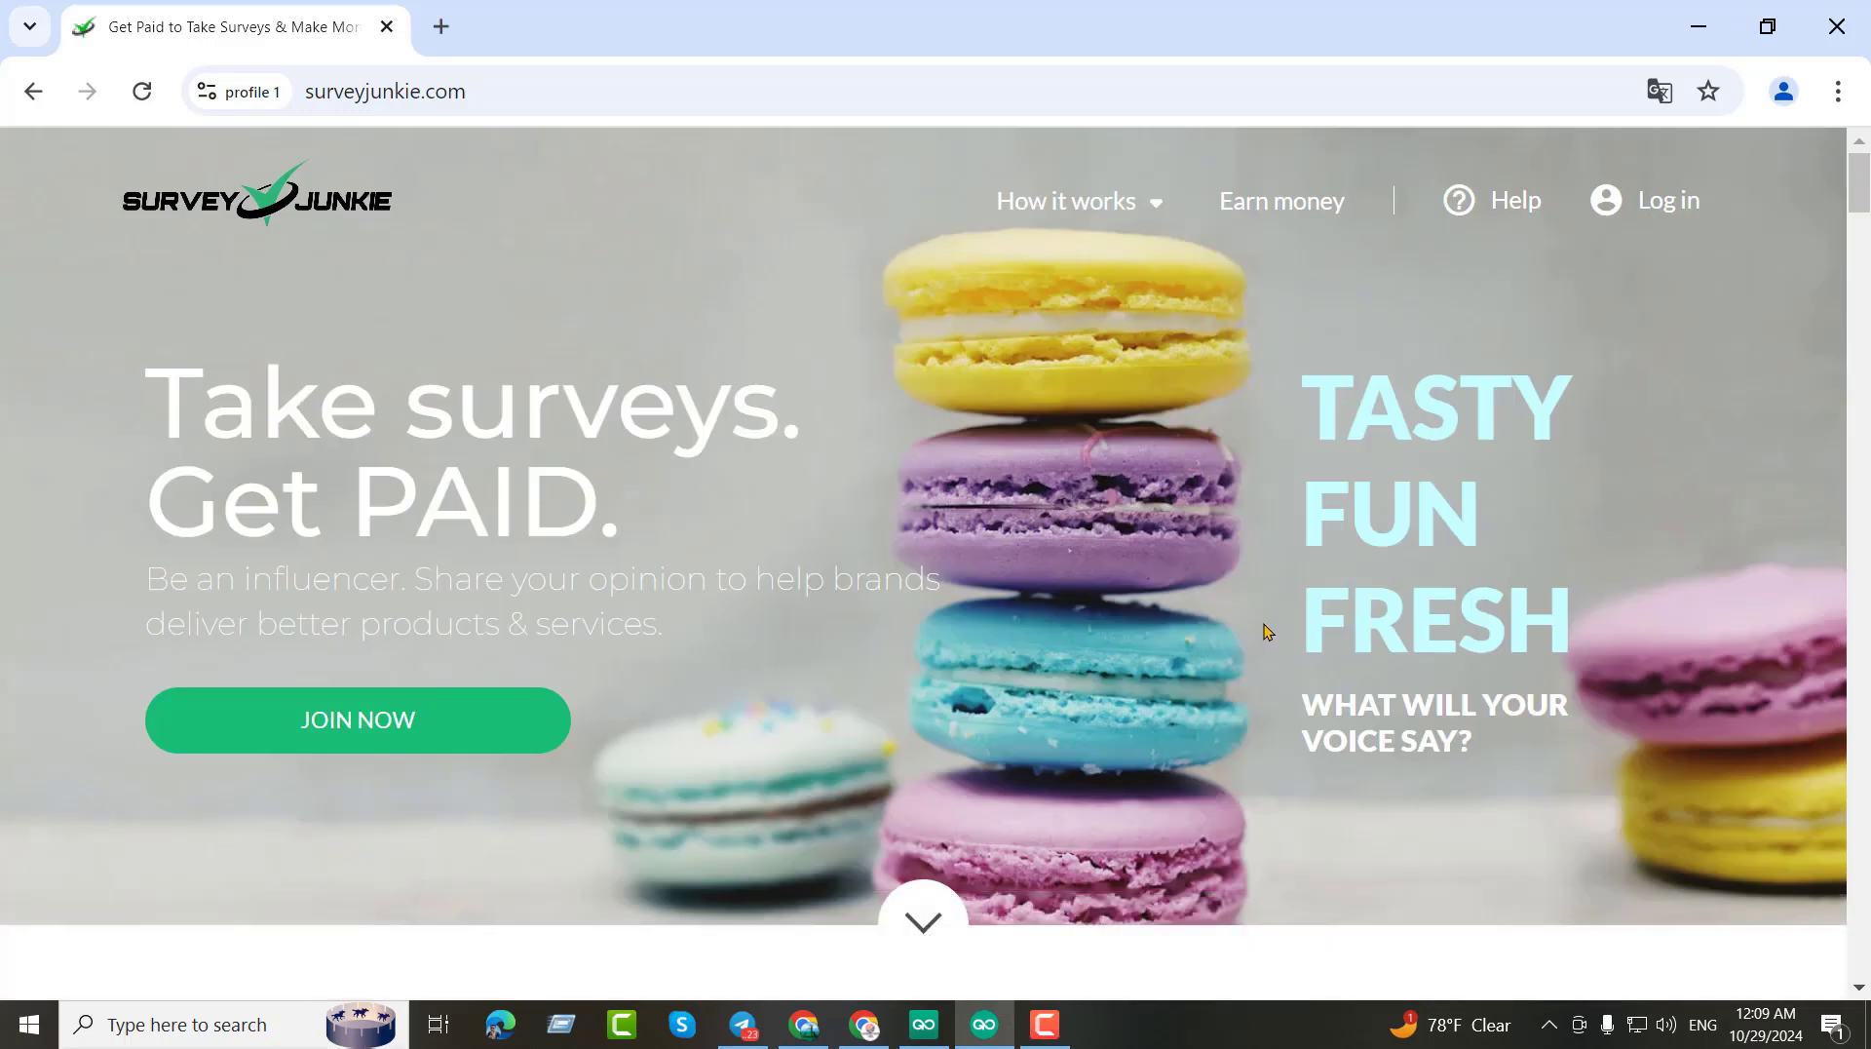
scroll(1270, 631, "down", 10)
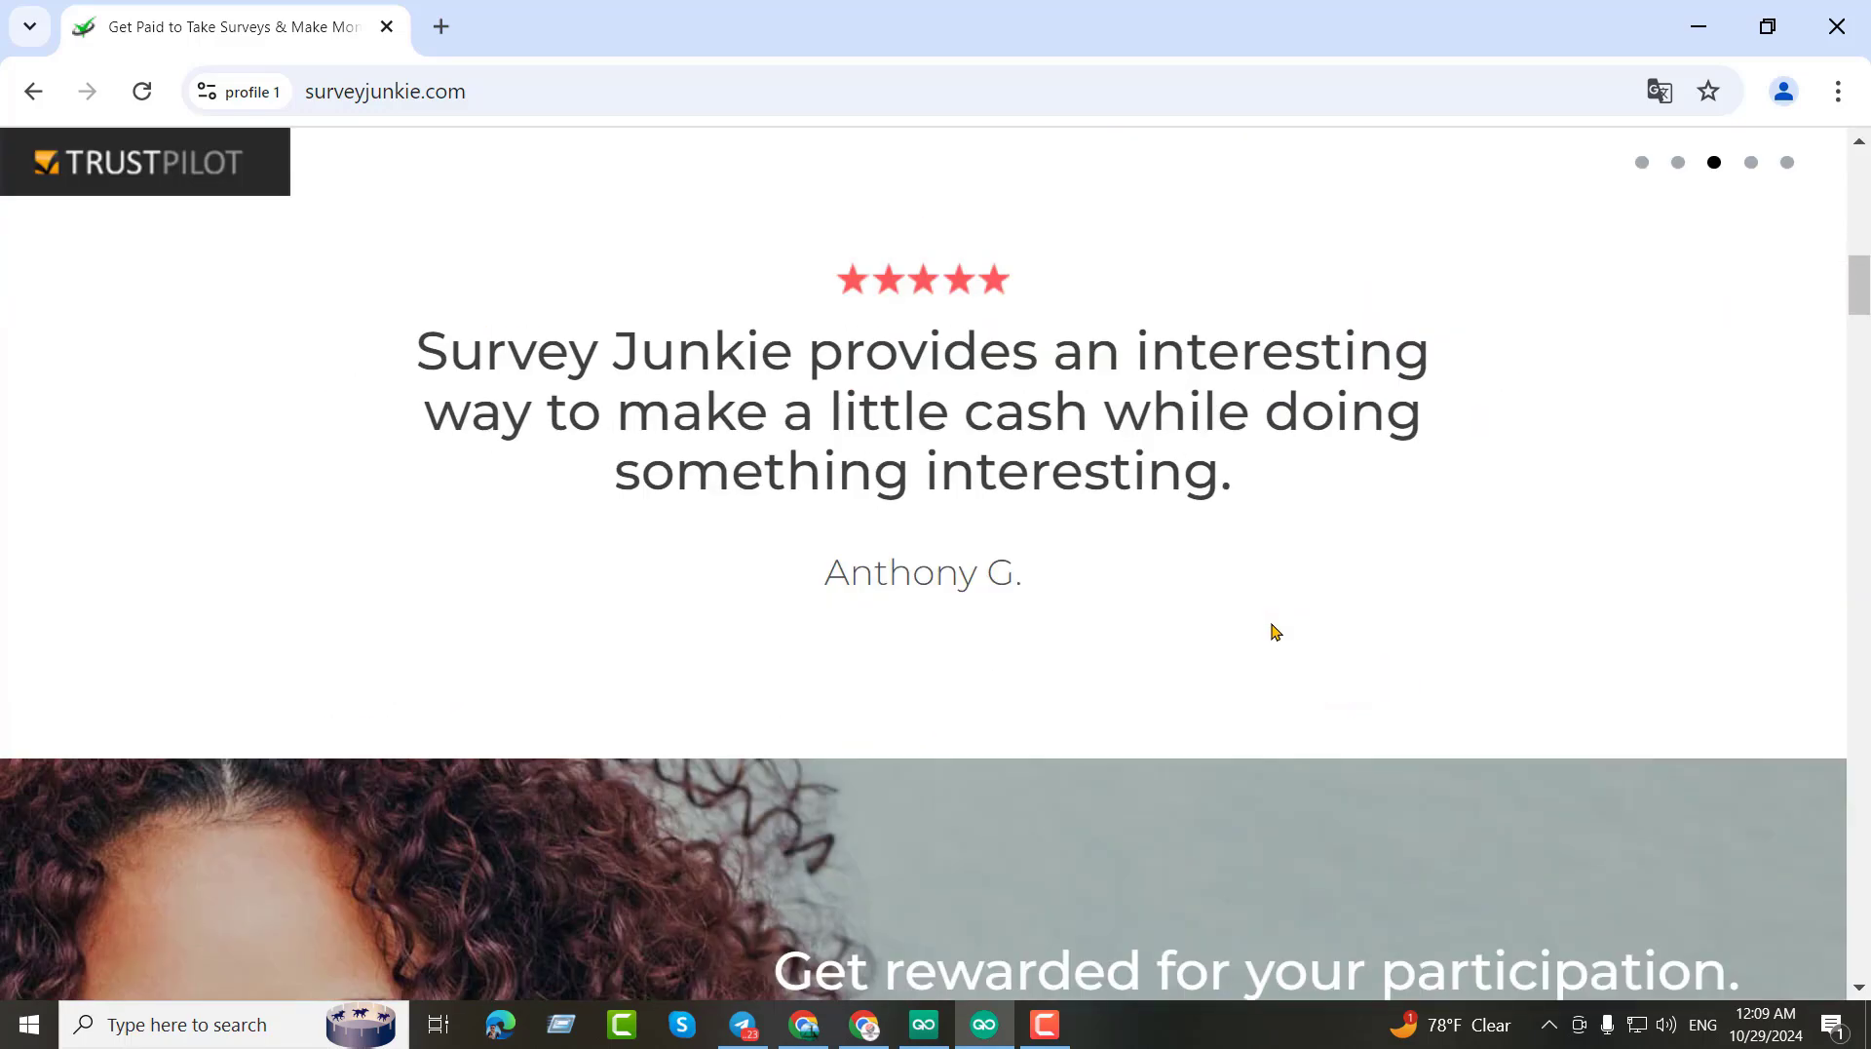
scroll(1275, 630, "up", 10)
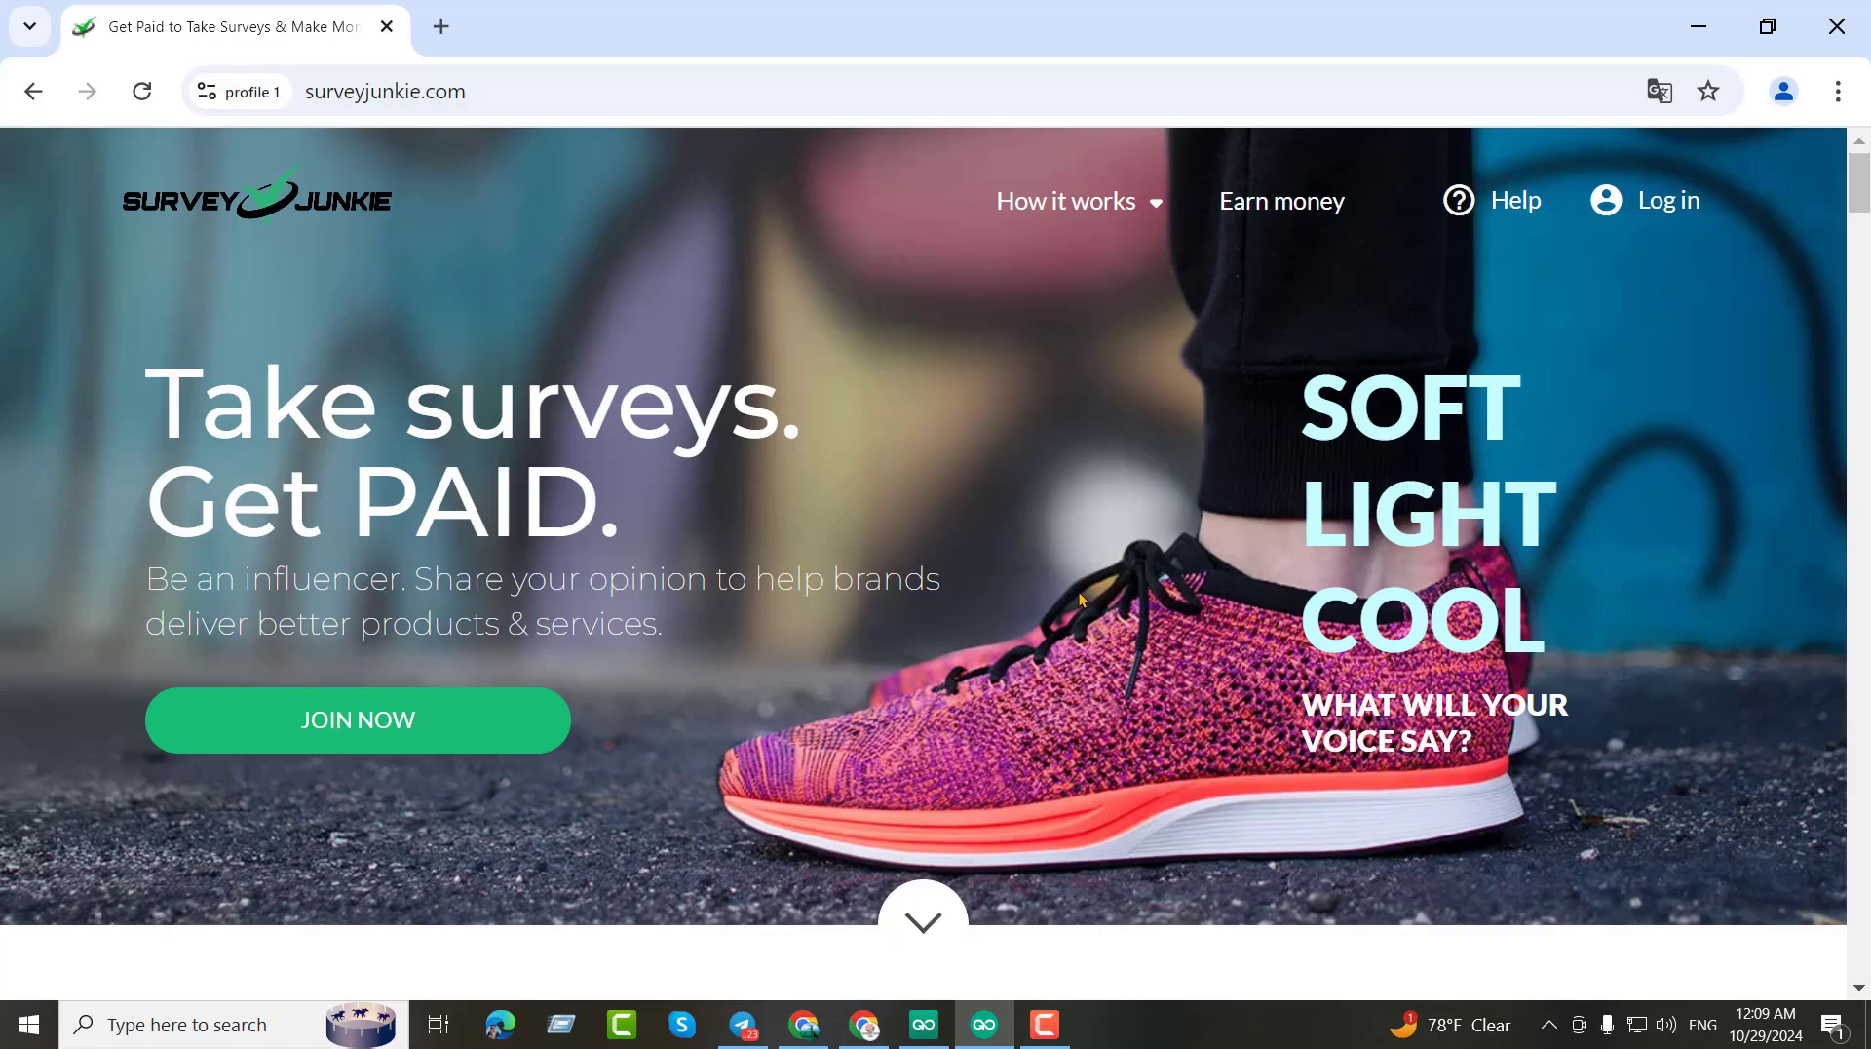
scroll(1079, 593, "down", 3)
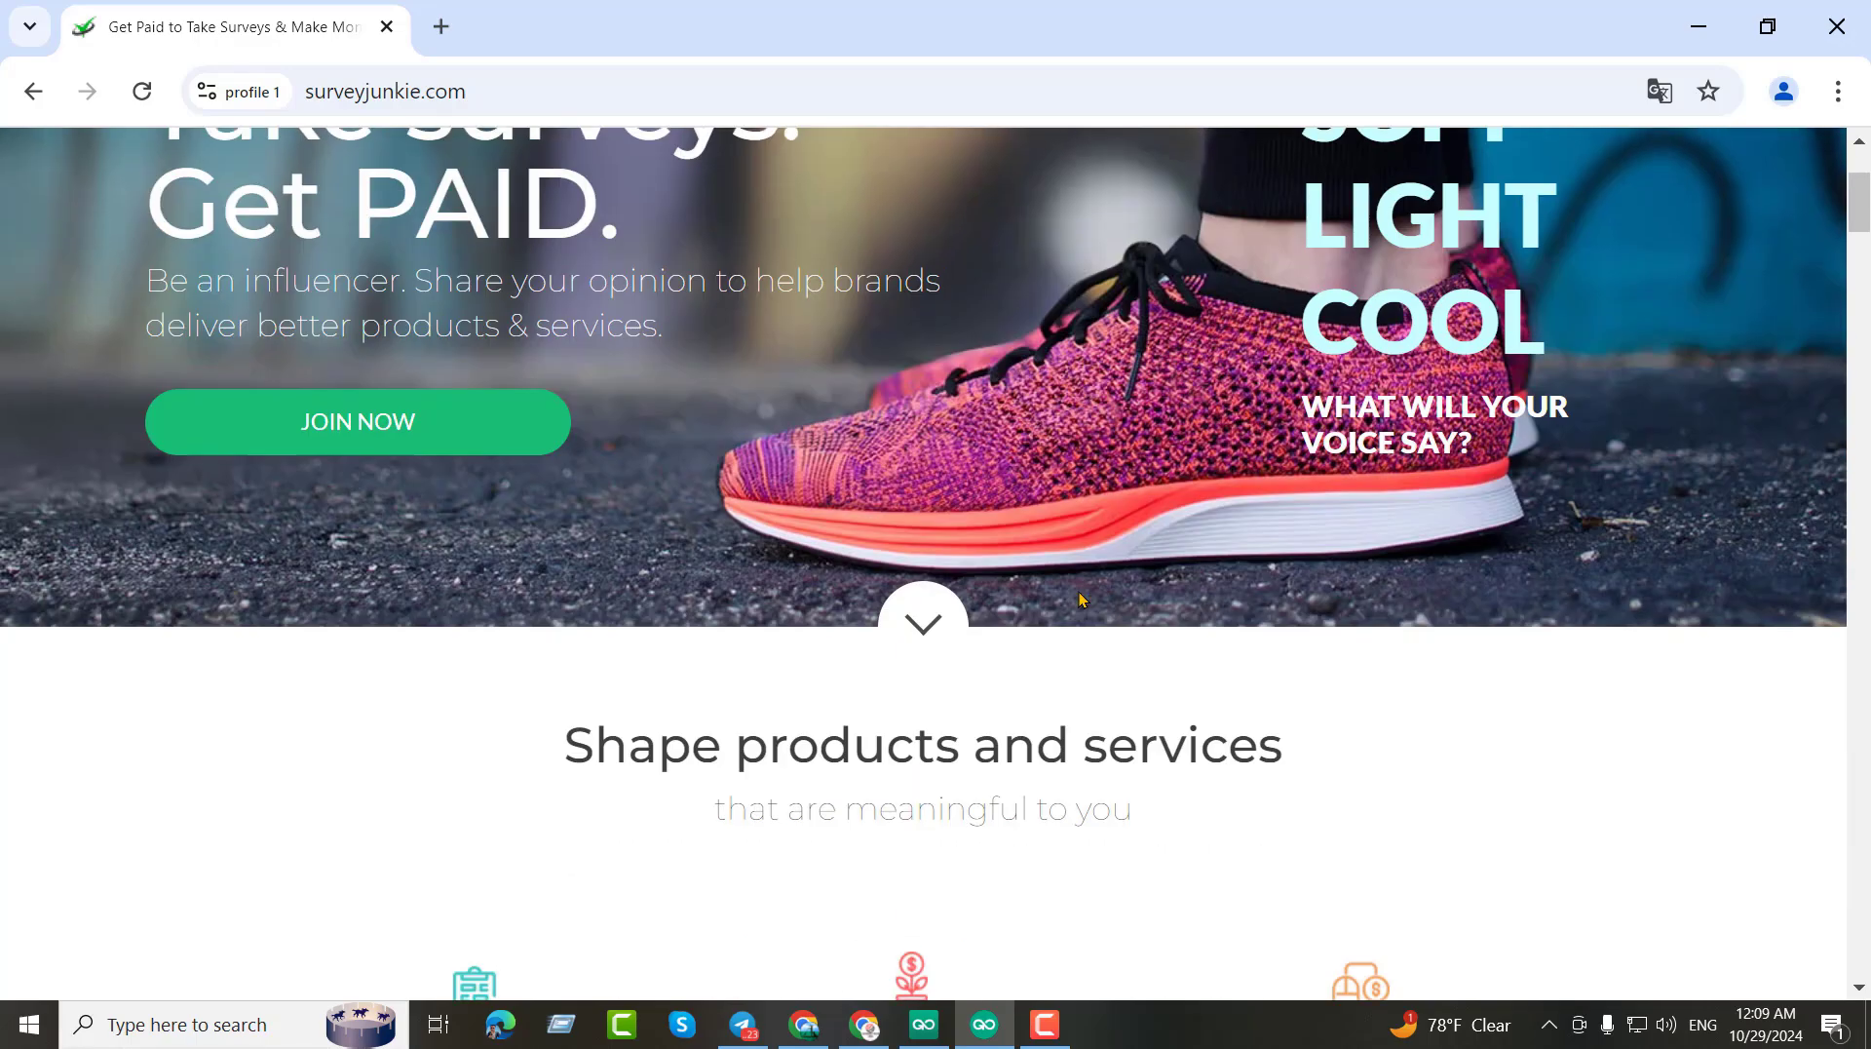
scroll(1079, 593, "up", 3)
scroll(878, 554, "down", 2)
scroll(879, 553, "down", 1)
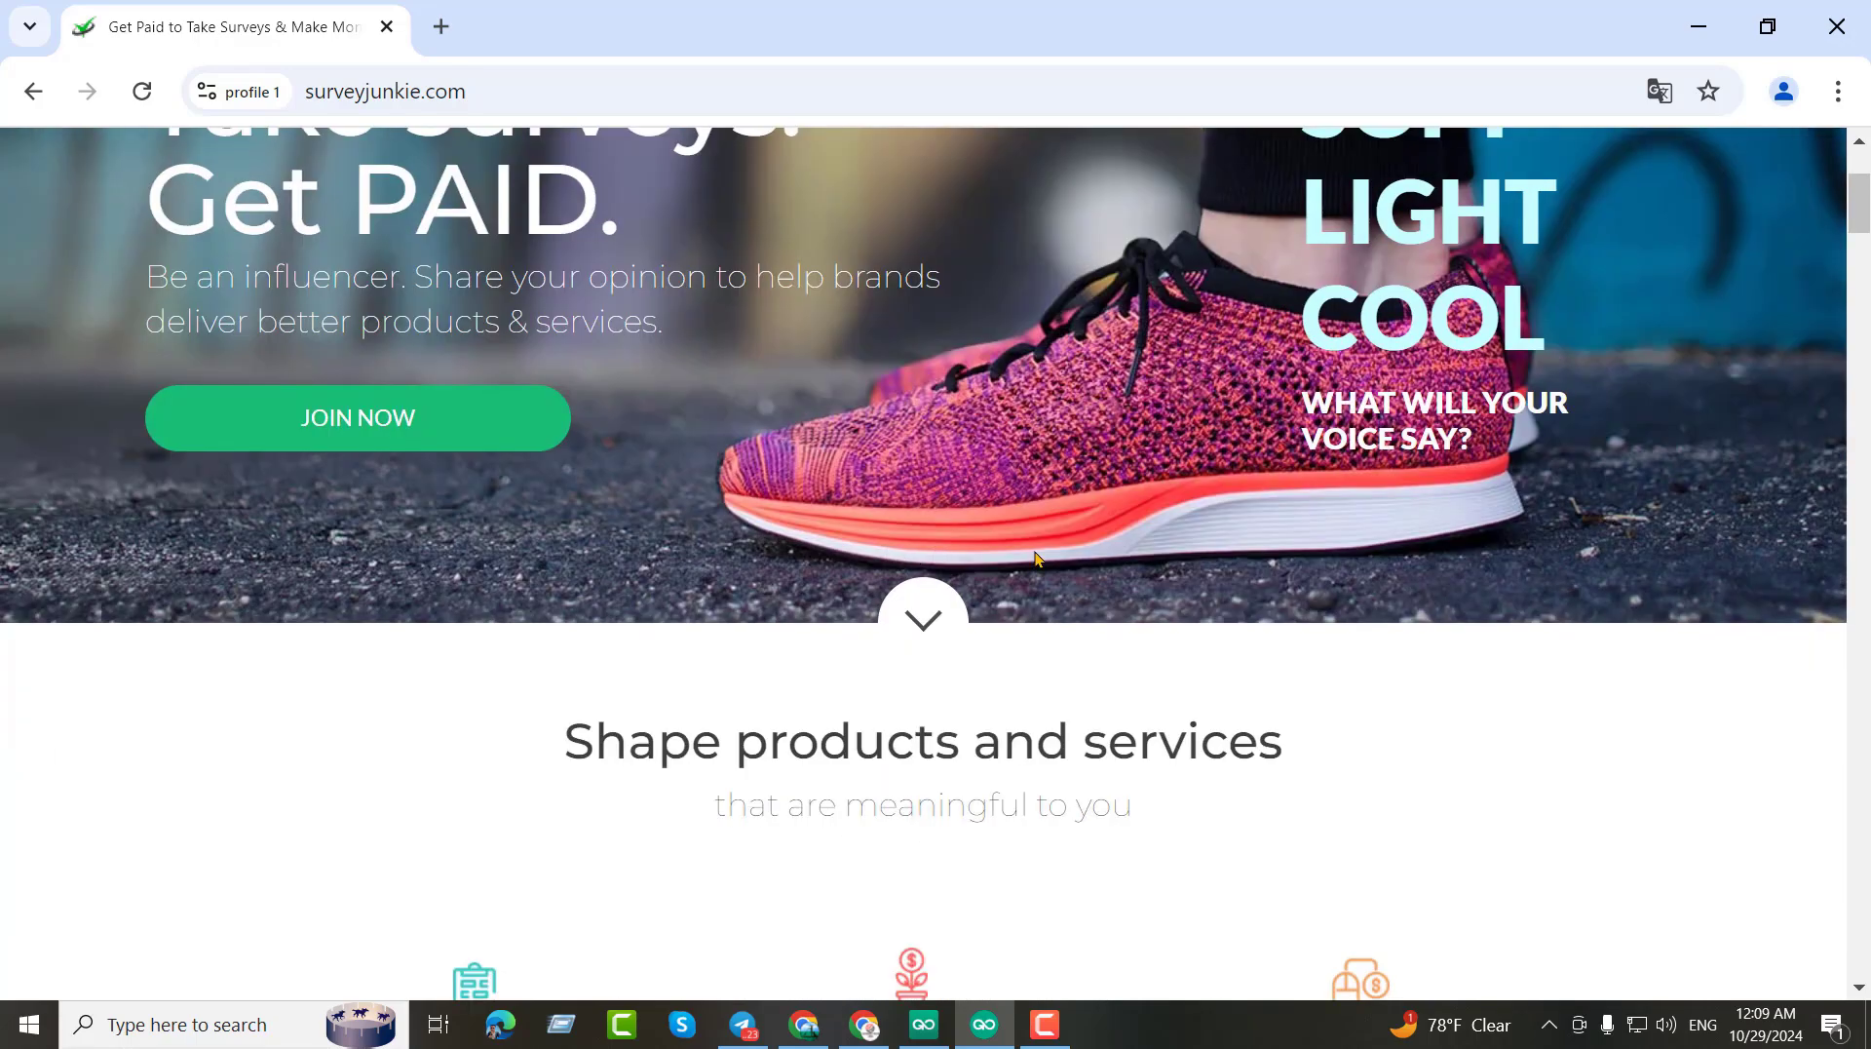
scroll(1038, 557, "up", 3)
scroll(1095, 509, "down", 5)
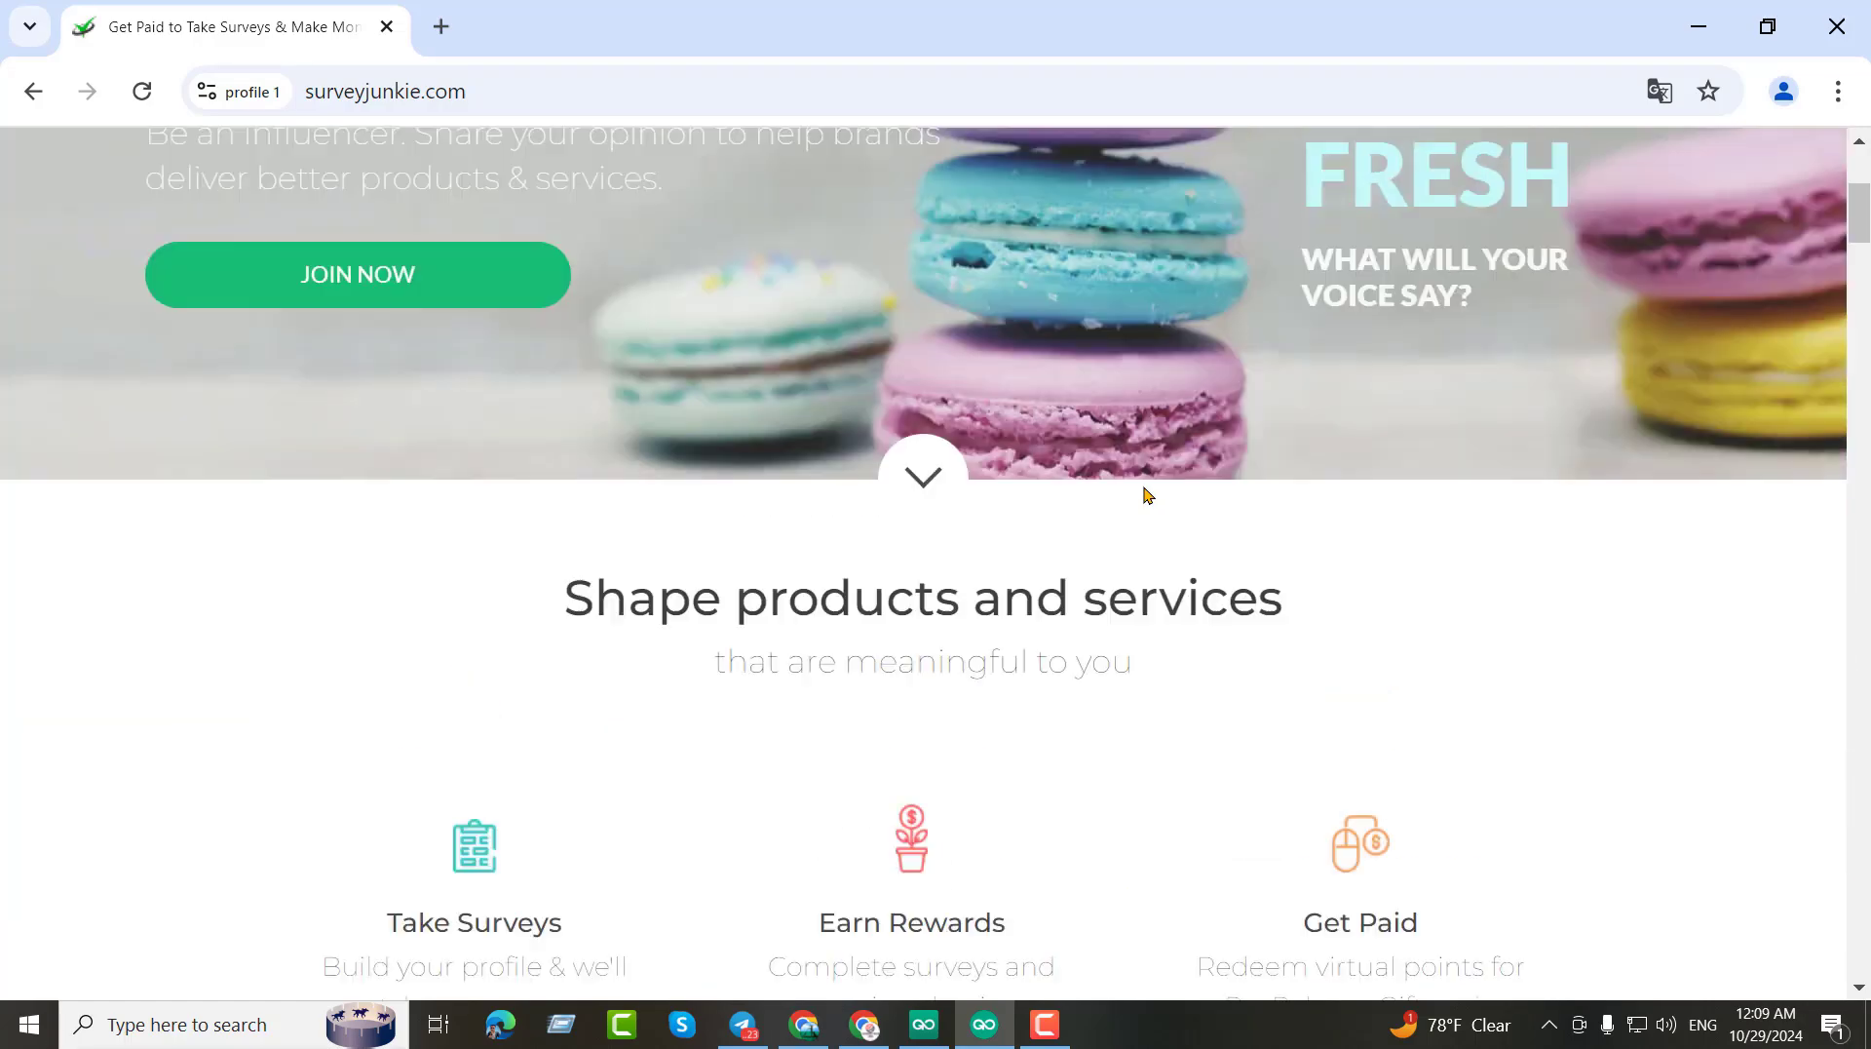
scroll(1400, 503, "up", 5)
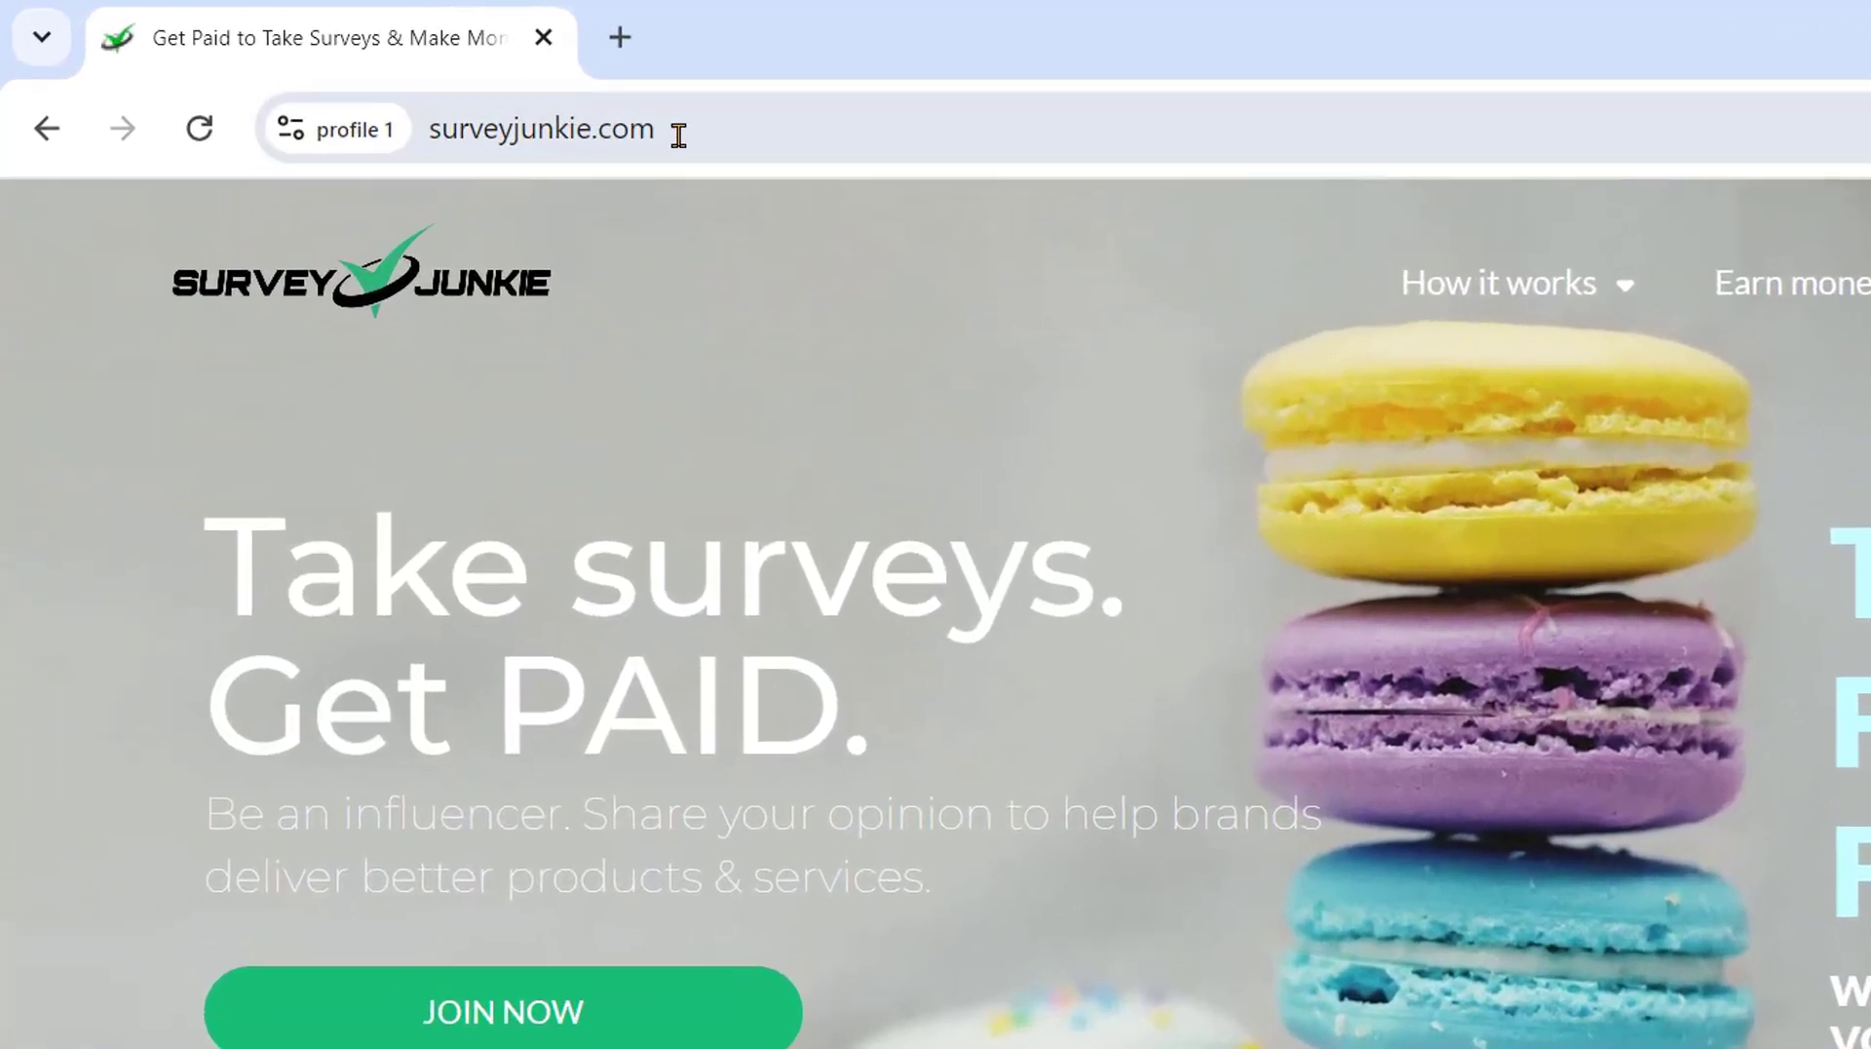
scroll(680, 589, "down", 10)
scroll(1316, 585, "up", 10)
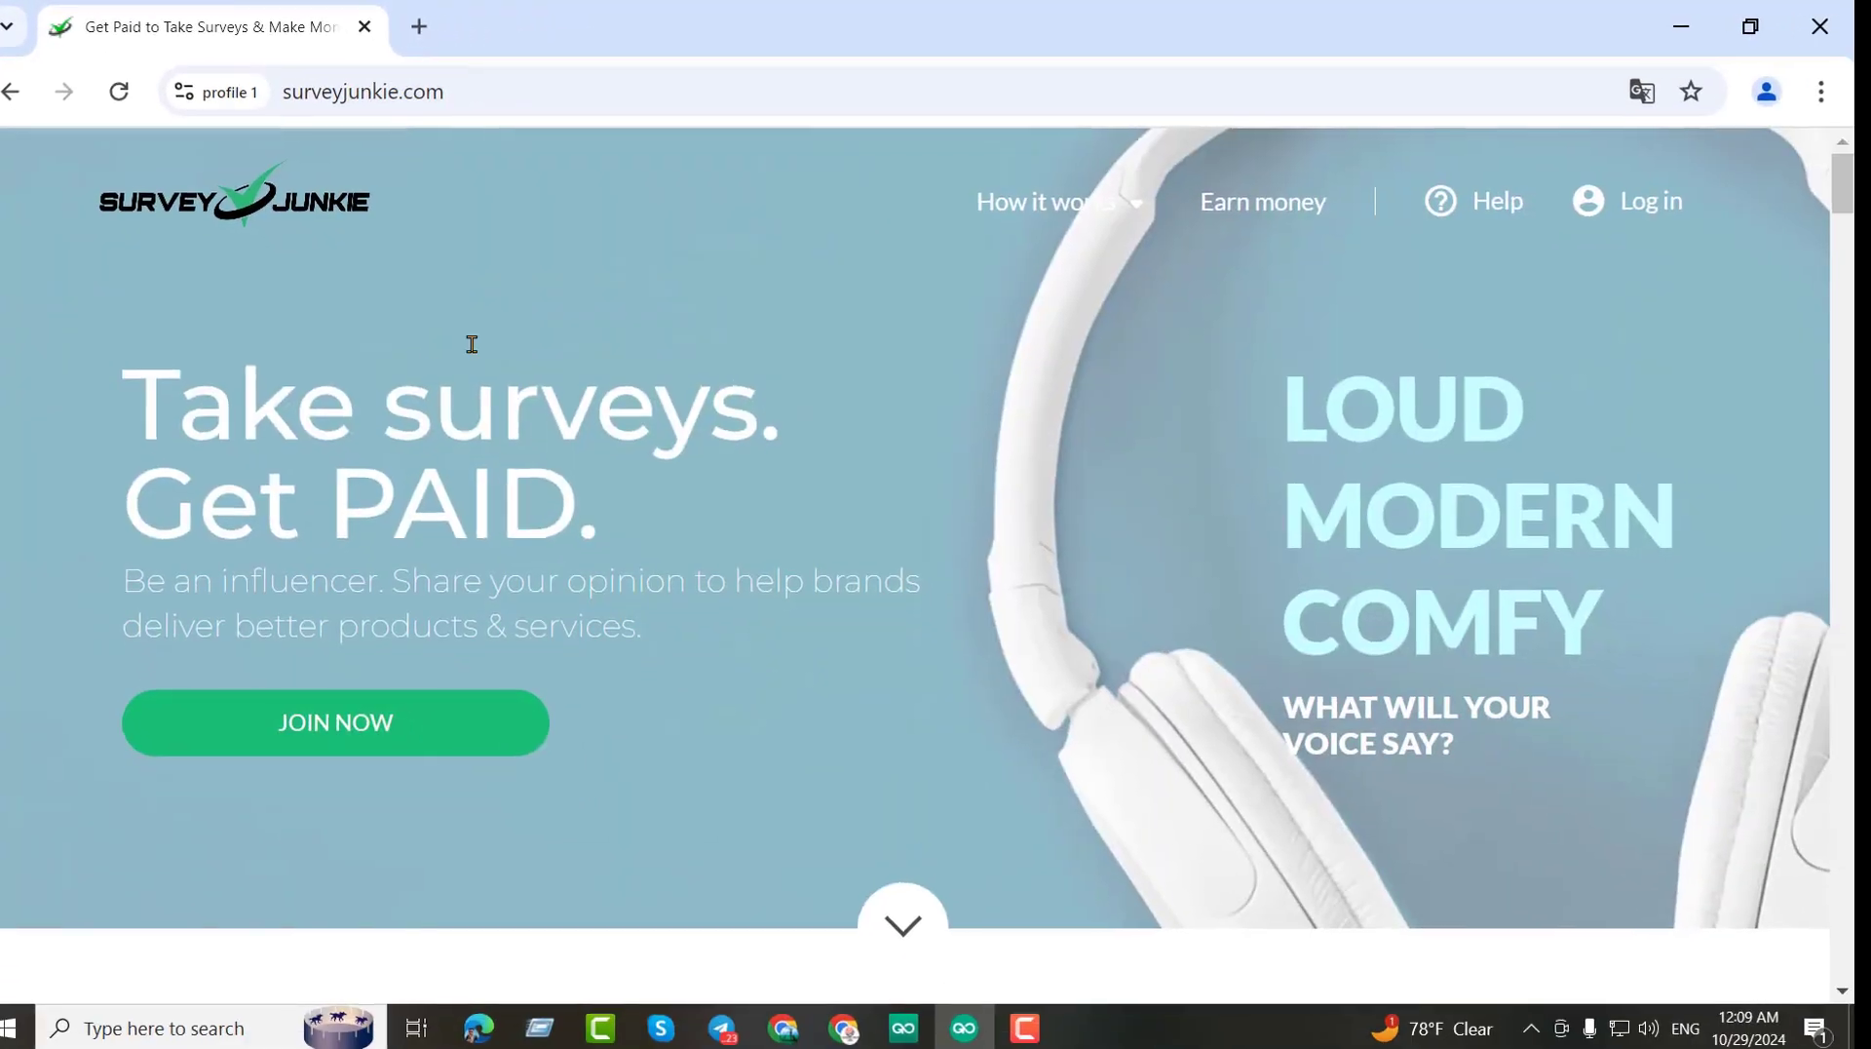
scroll(712, 570, "down", 1)
scroll(633, 439, "up", 1)
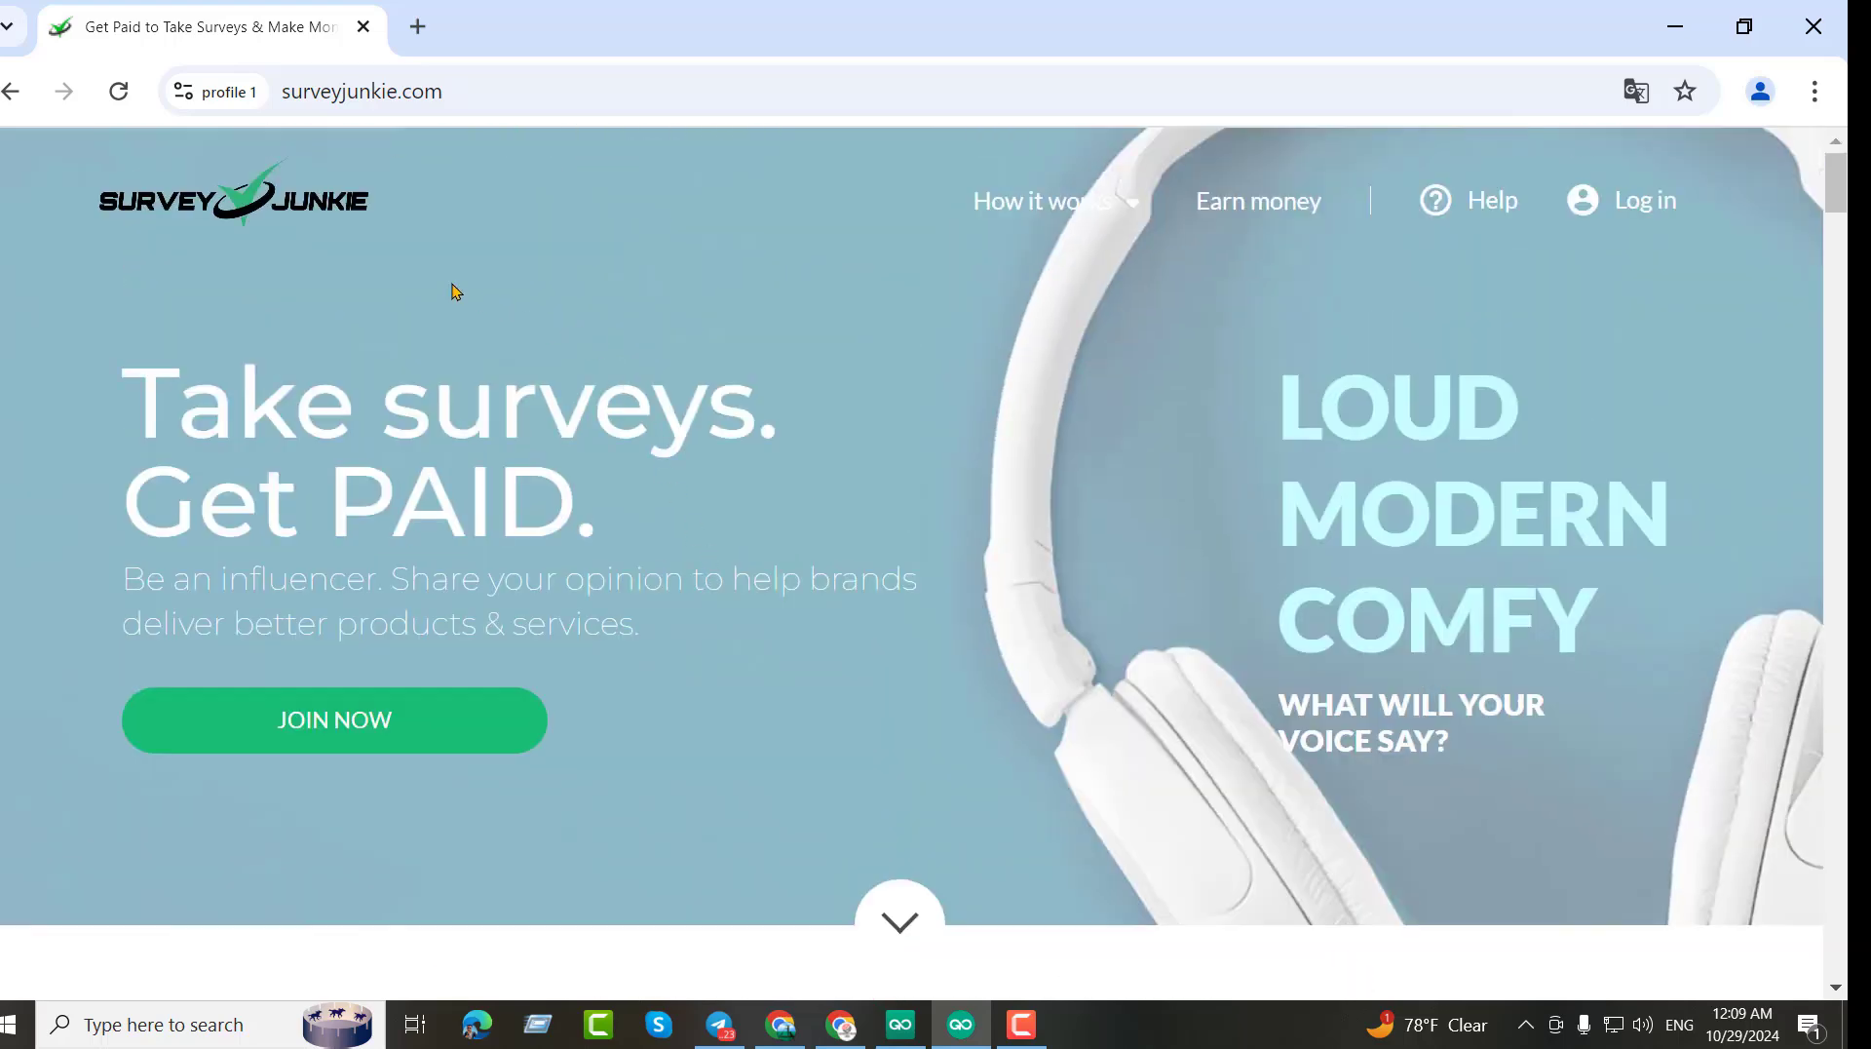
left_click(418, 27)
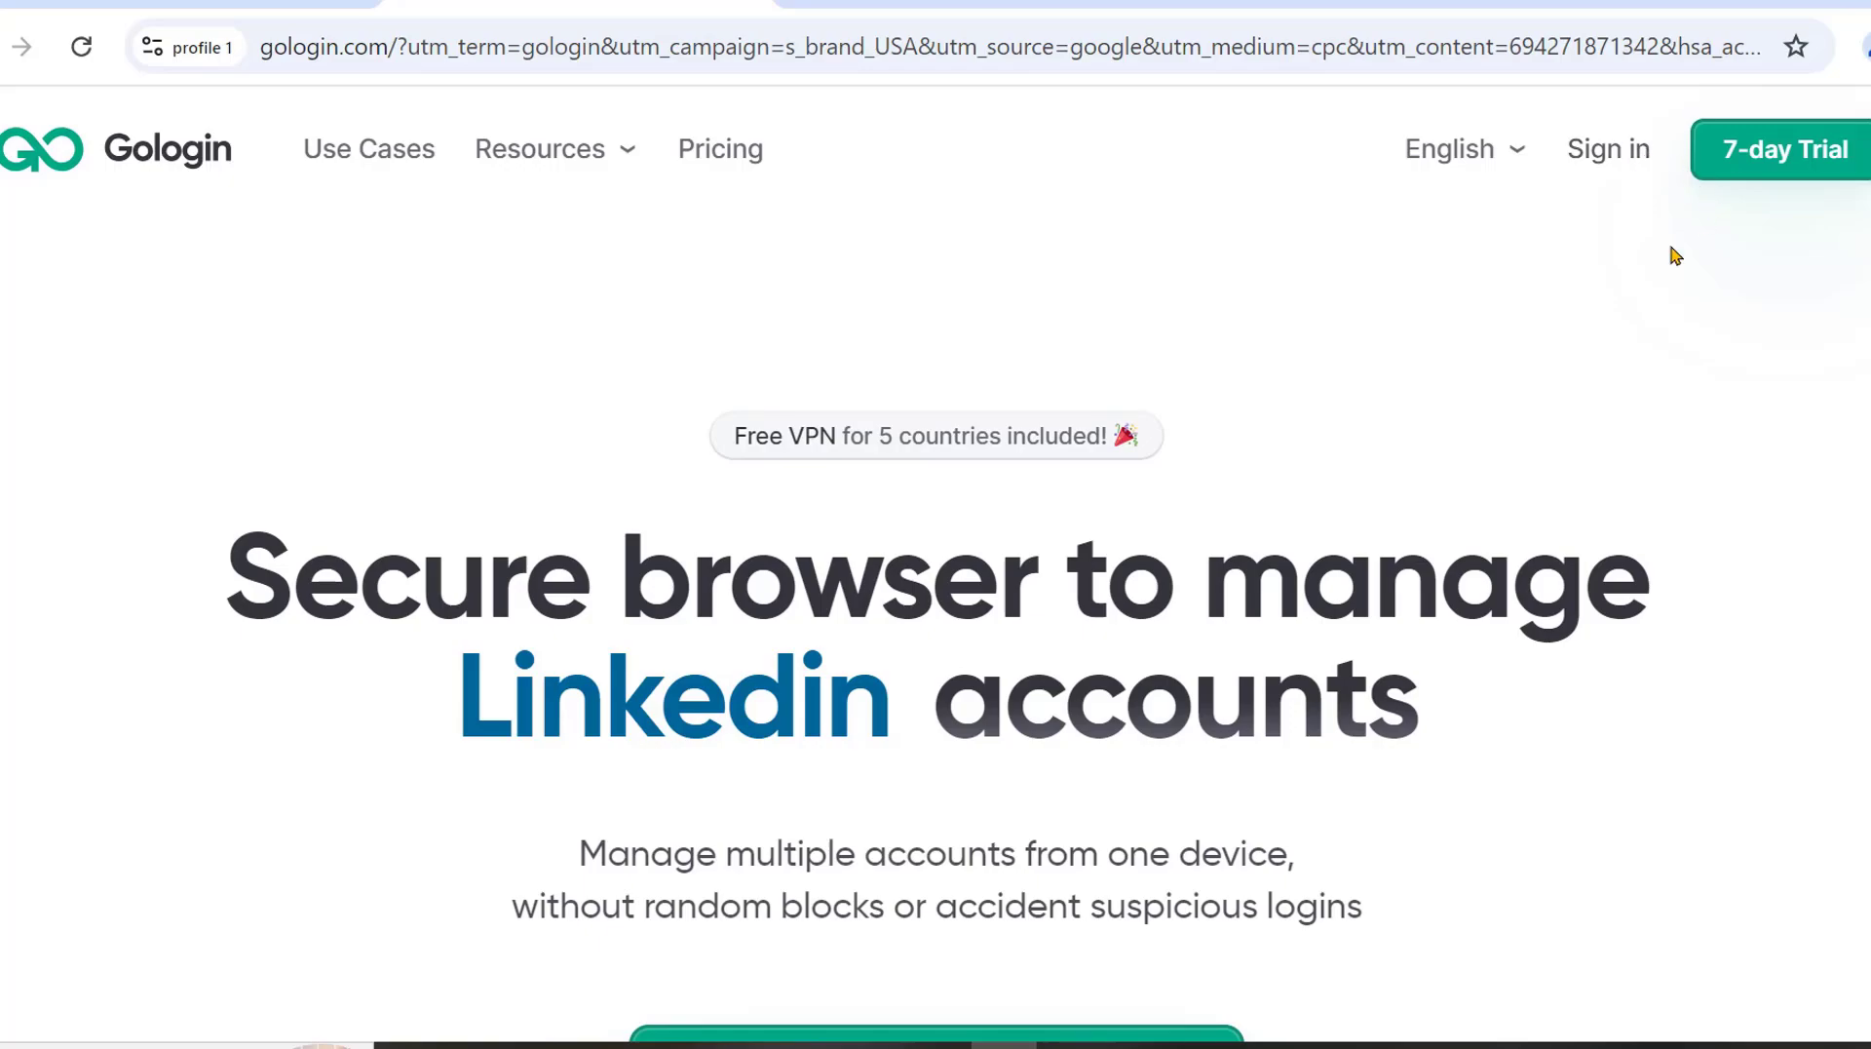
Scroll the GoLogin landing page down to the Download Gologin for Windows button.
scroll(874, 565, "down", 6)
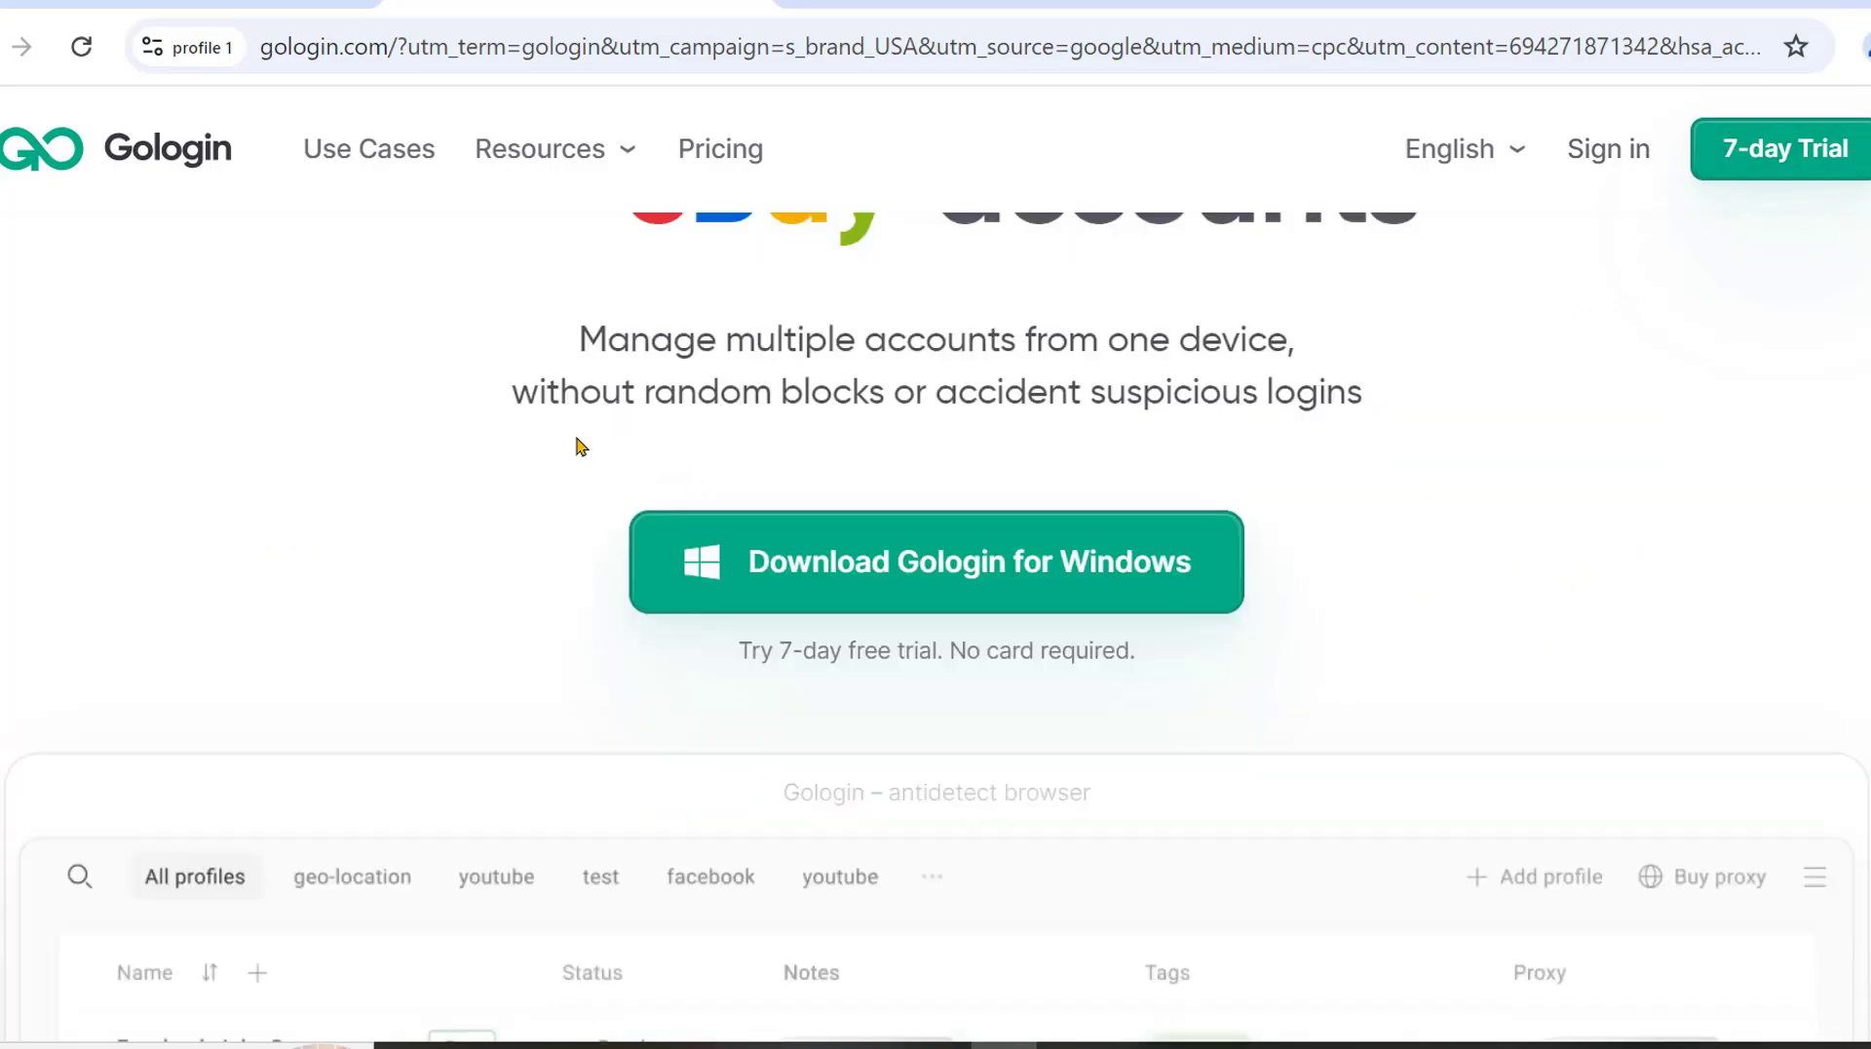
scroll(1364, 476, "down", 3)
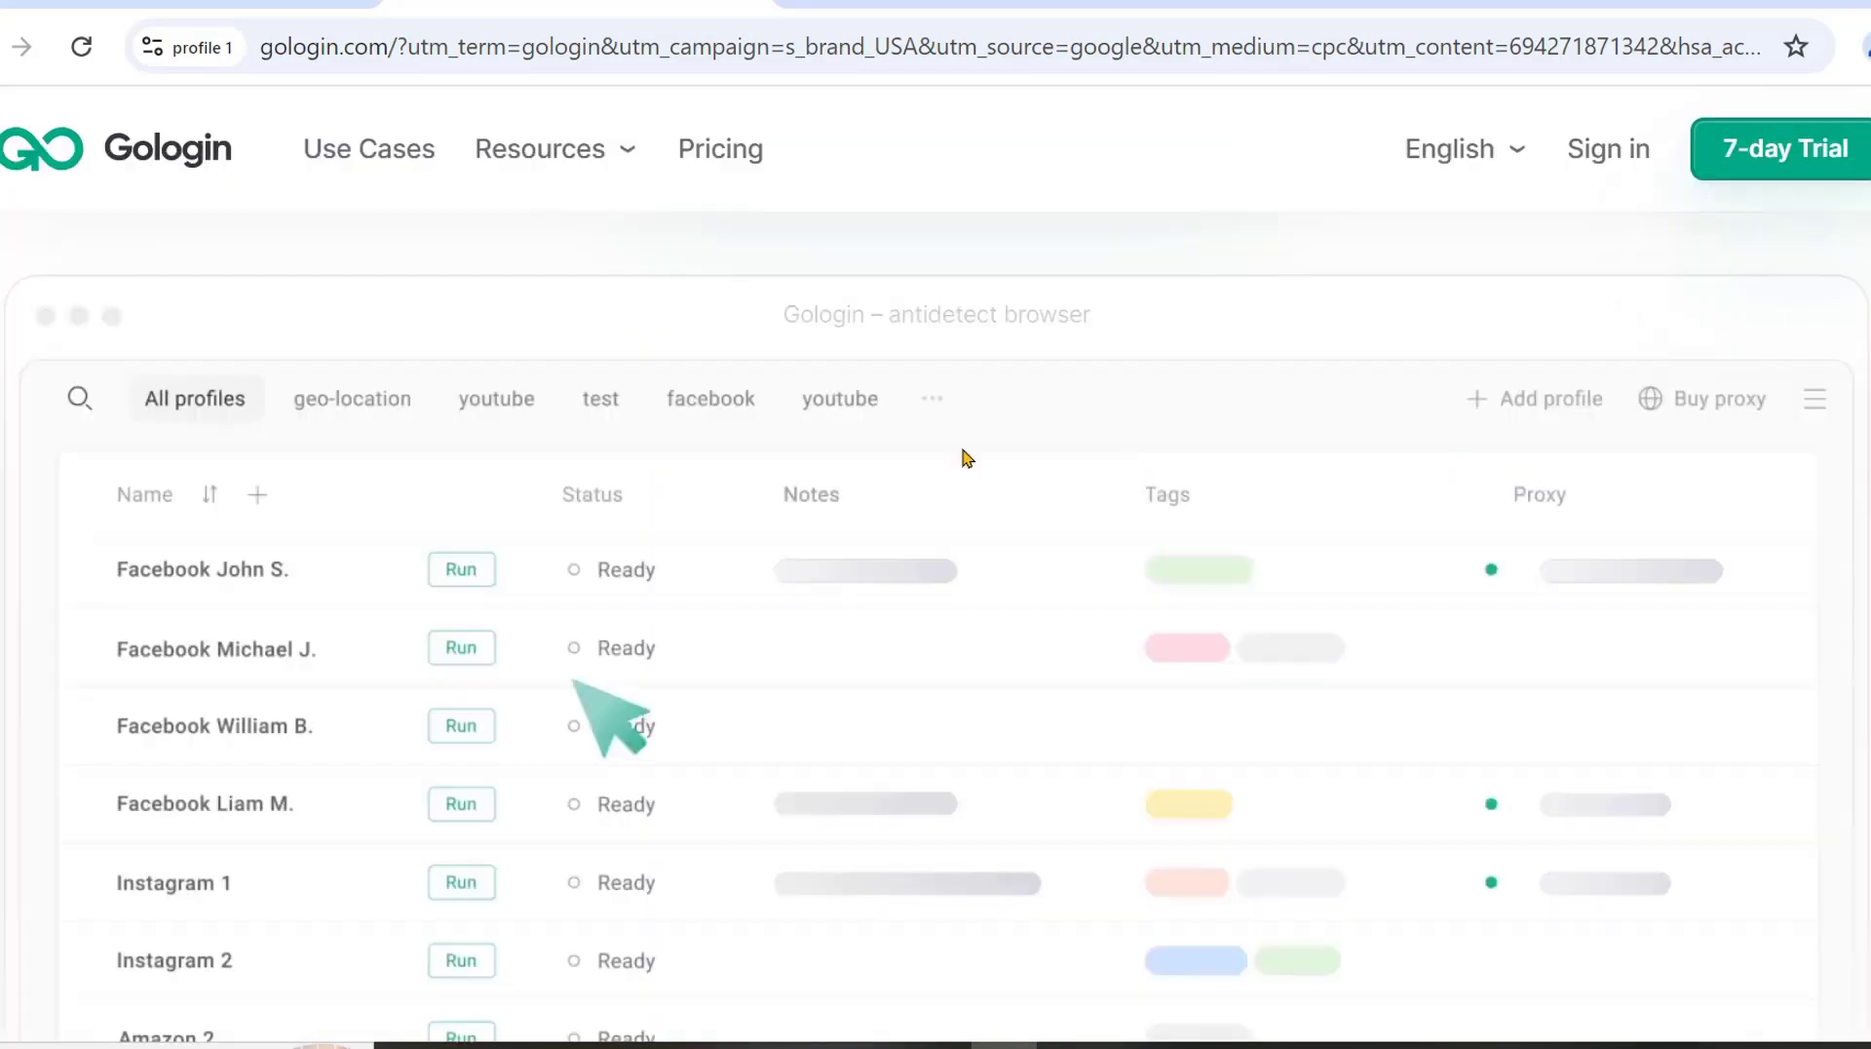
scroll(961, 451, "up", 6)
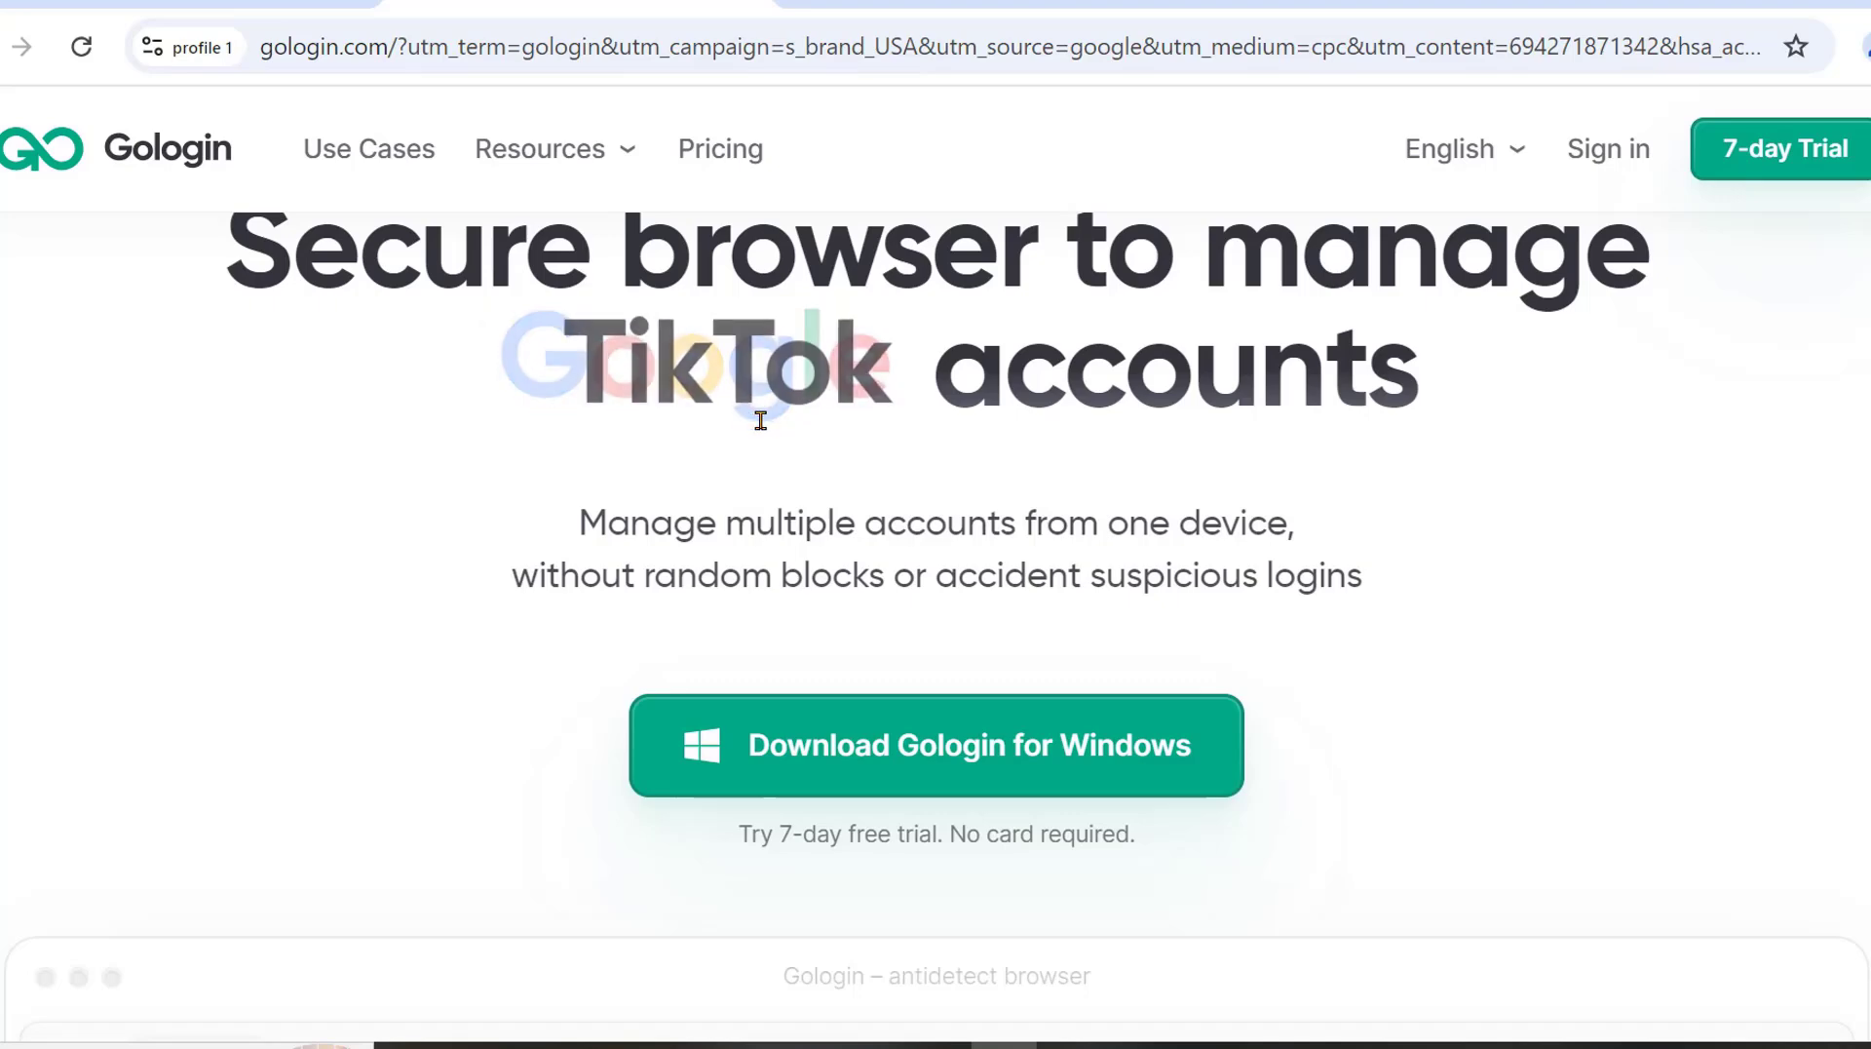
scroll(754, 419, "down", 6)
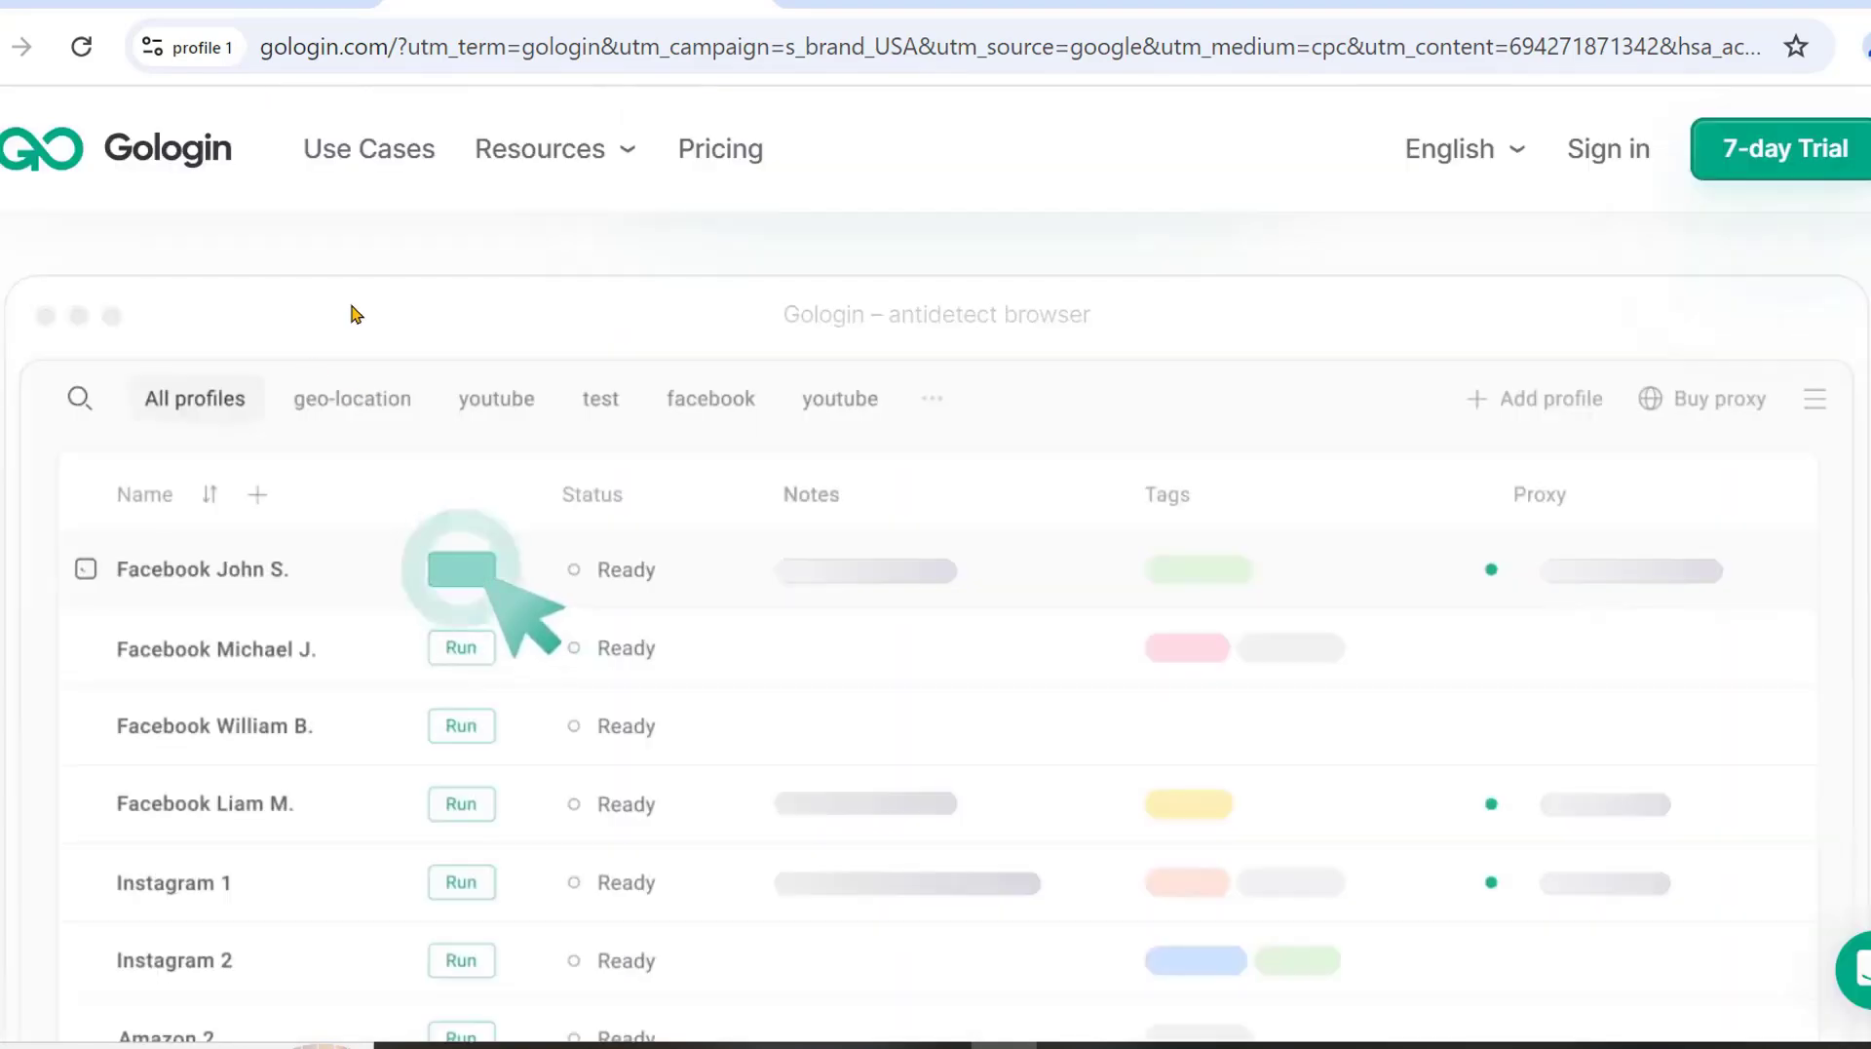
scroll(546, 380, "down", 6)
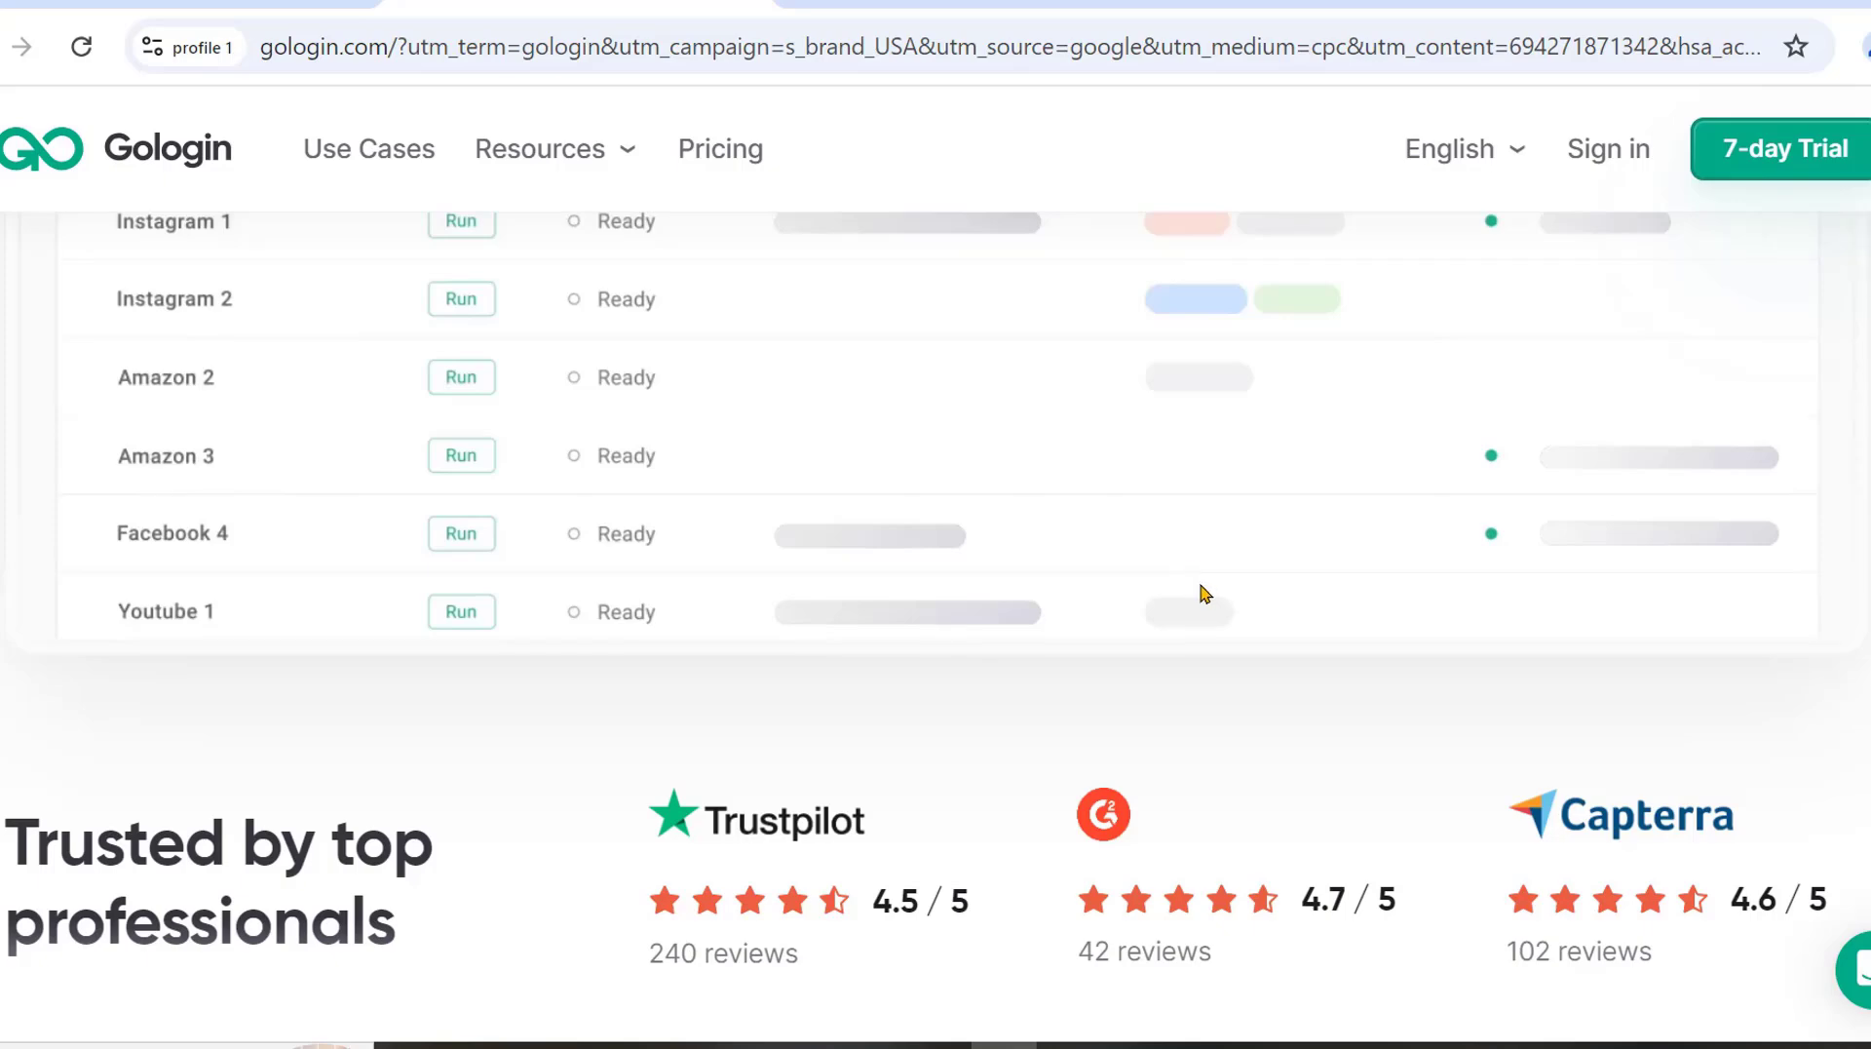
scroll(1204, 592, "up", 3)
scroll(450, 468, "up", 6)
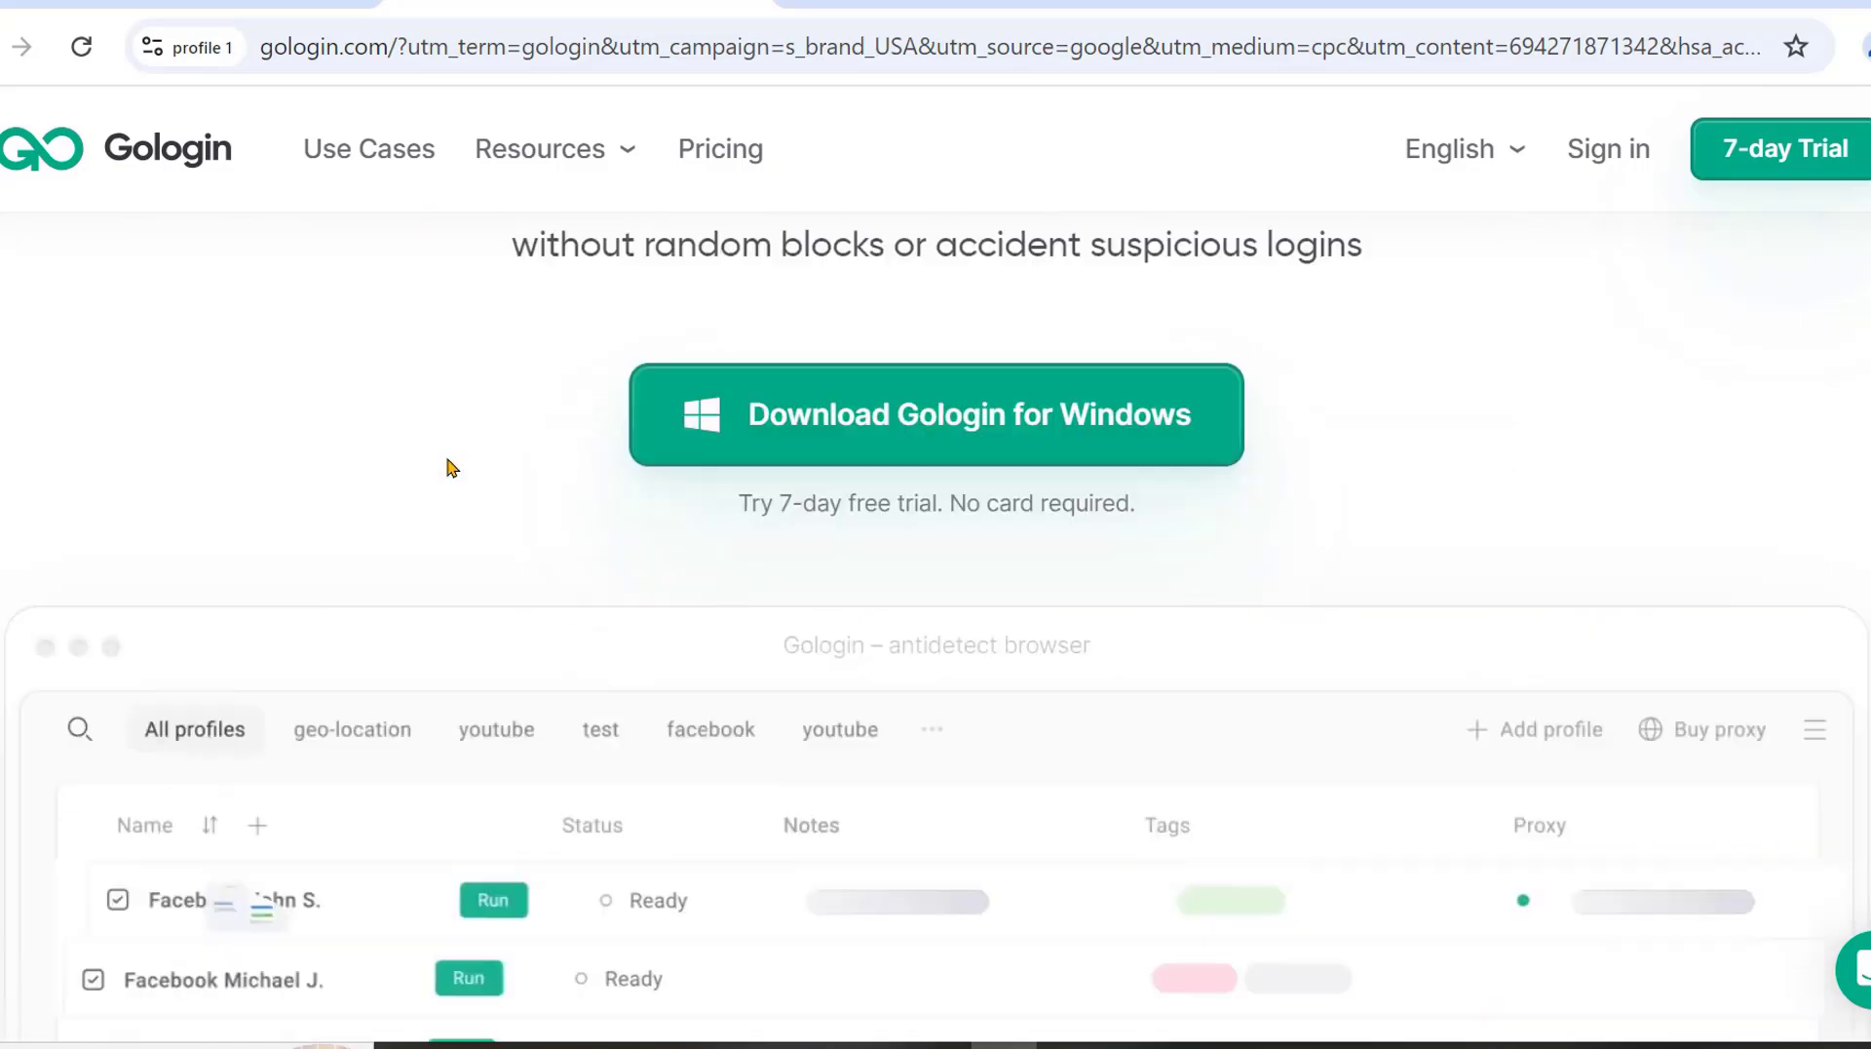
scroll(223, 507, "up", 6)
scroll(1136, 827, "down", 6)
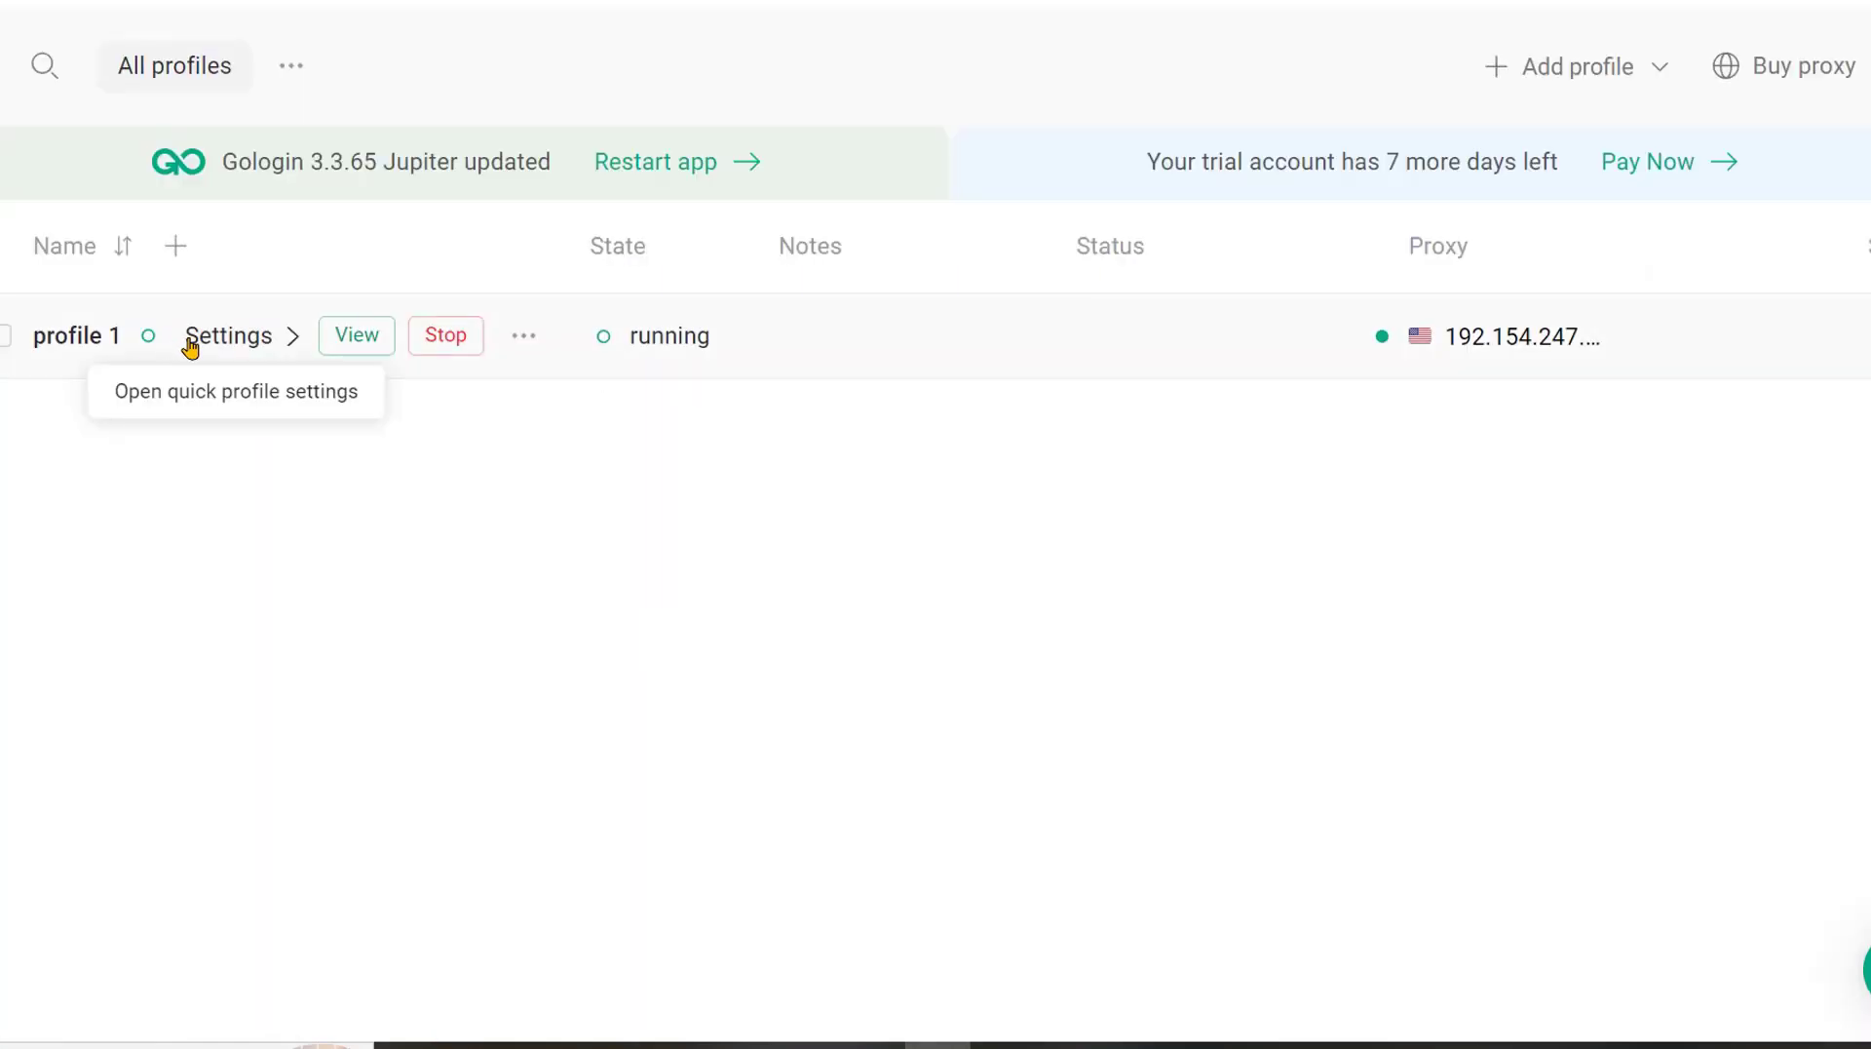
Open profile 1's quick settings panel and scroll through its proxy, language, timezone and geolocation options.
left_click(217, 341)
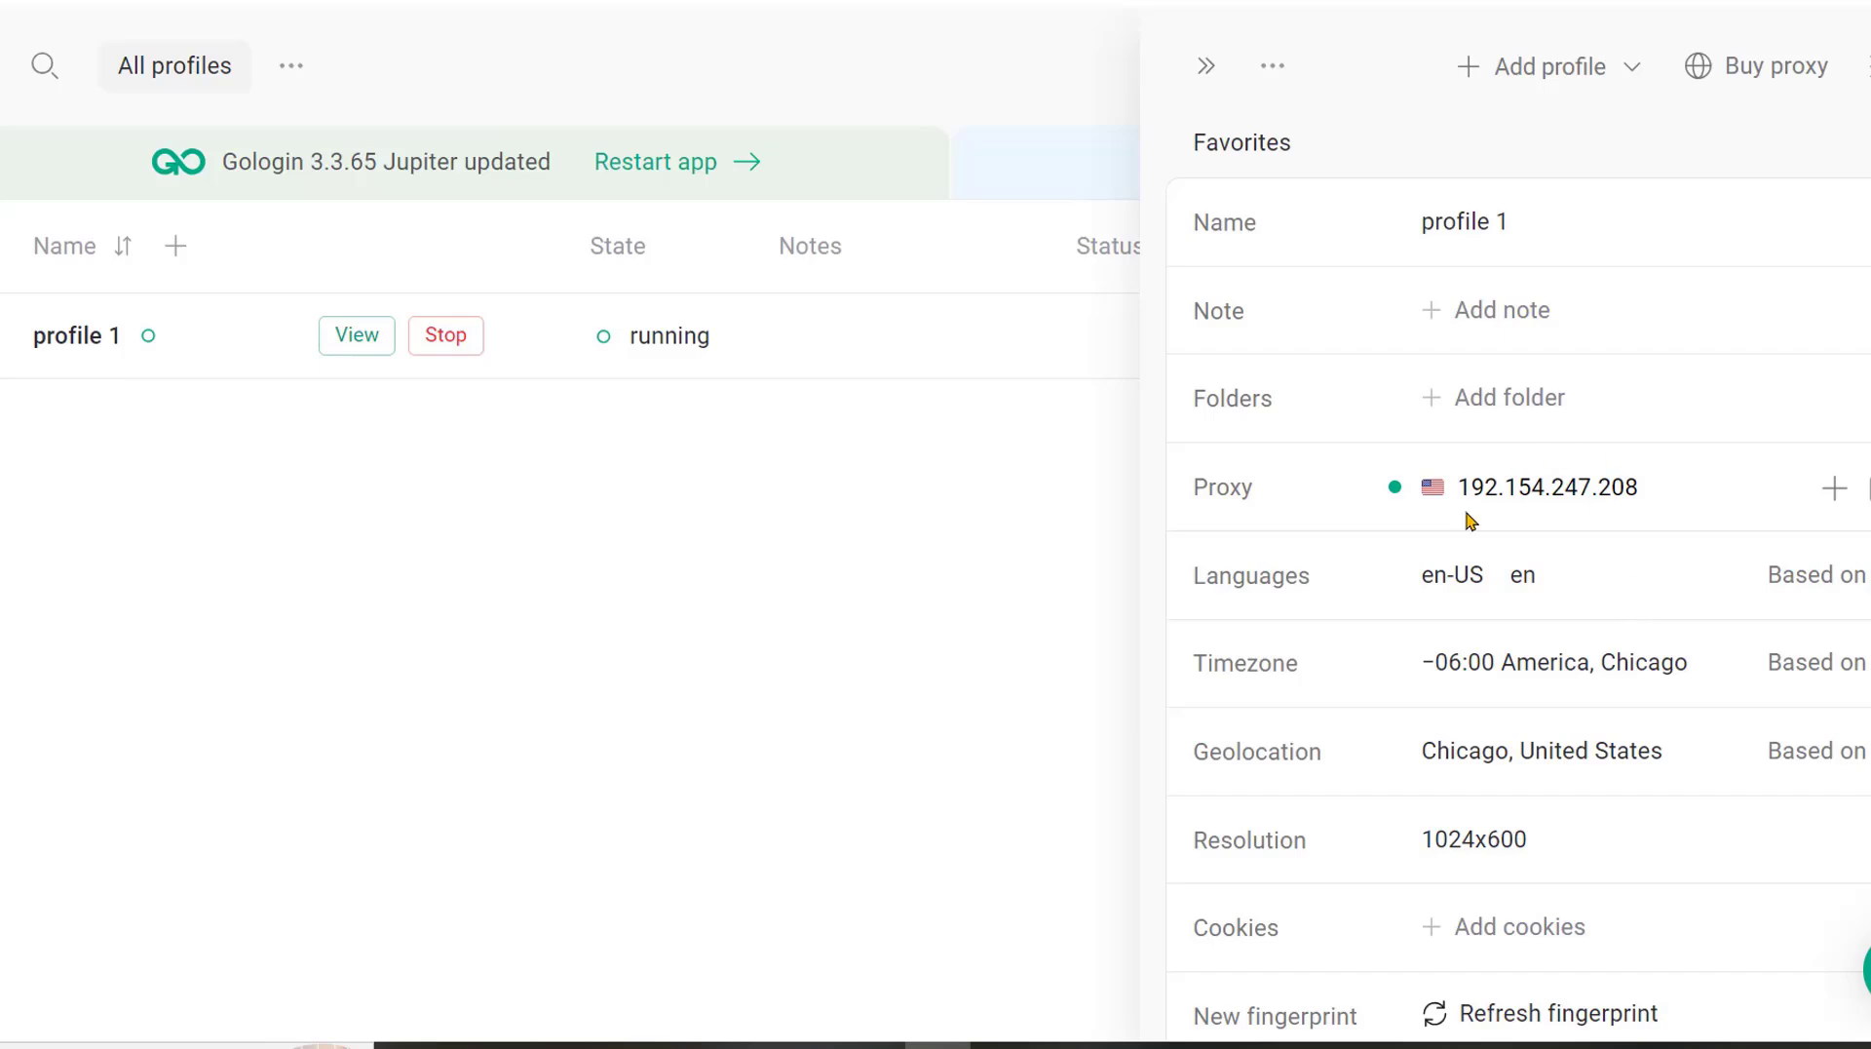
scroll(1546, 598, "down", 7)
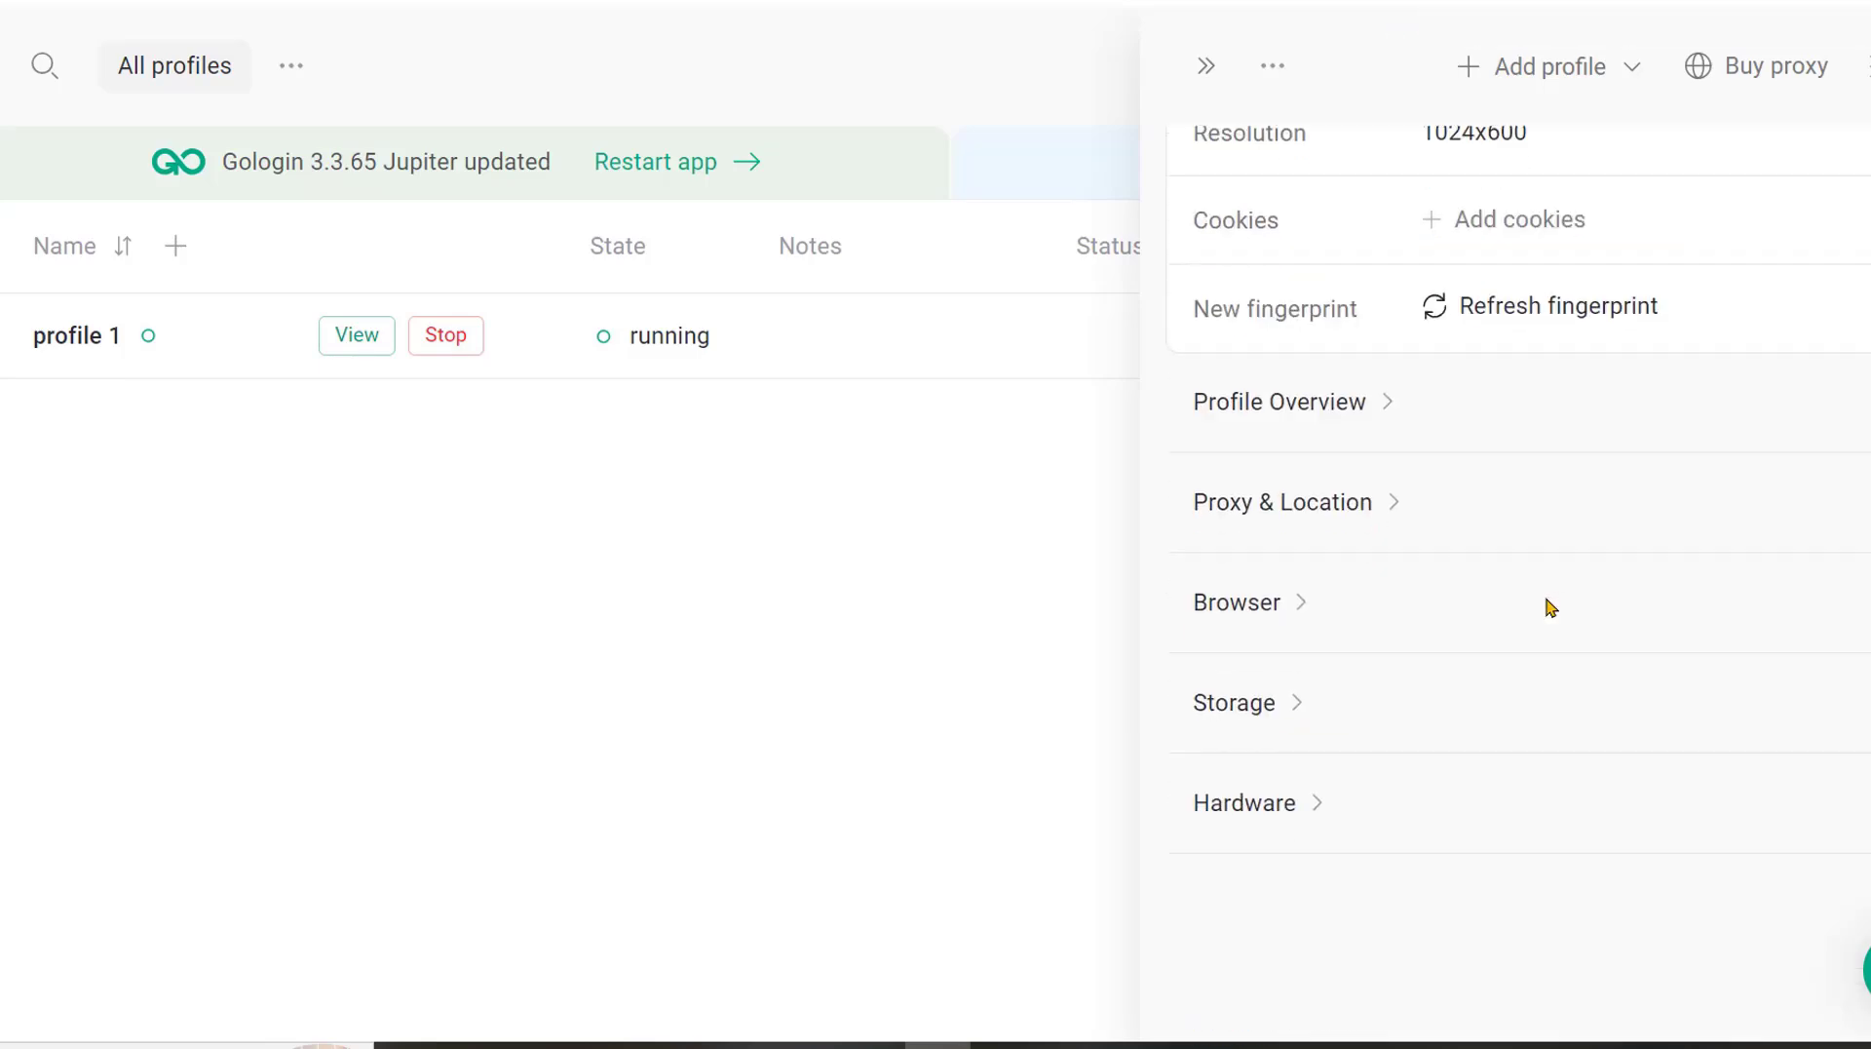
scroll(1521, 487, "up", 6)
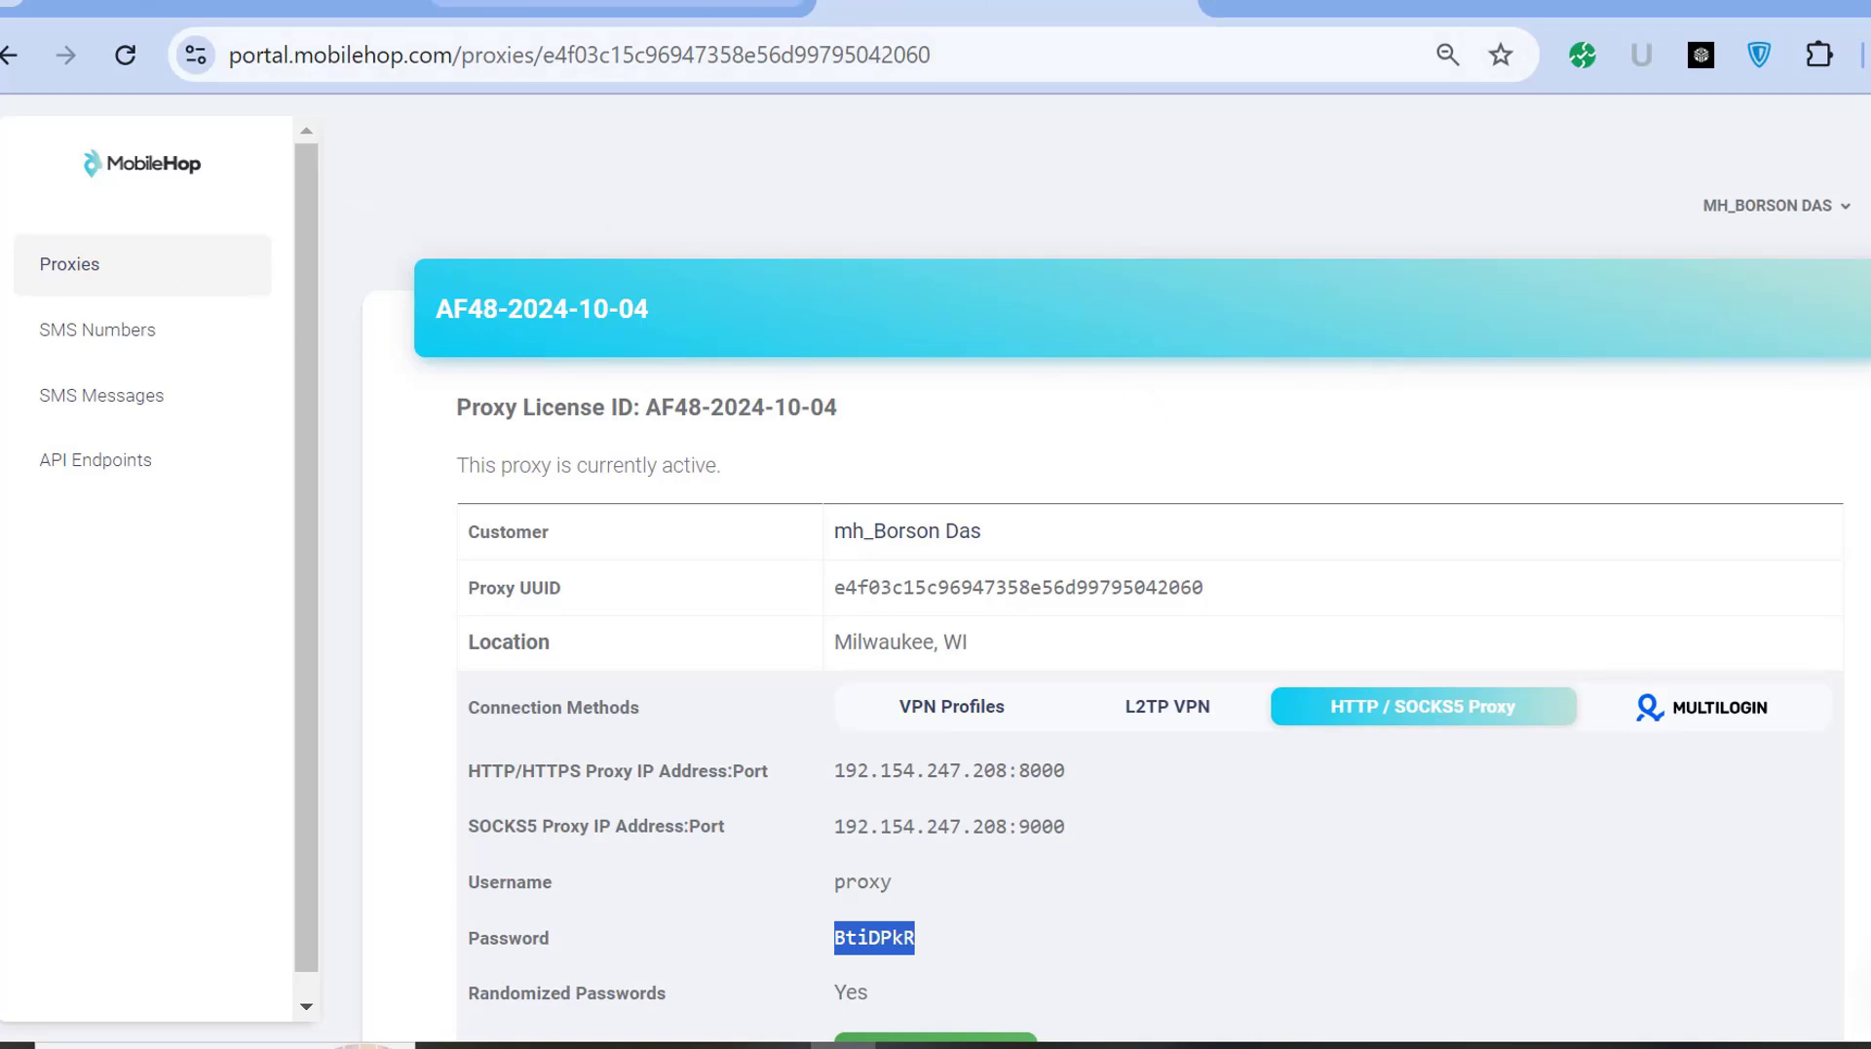
Review the Multi Hop Proxy billing page and the proxy's credential details.
left_click(619, 3)
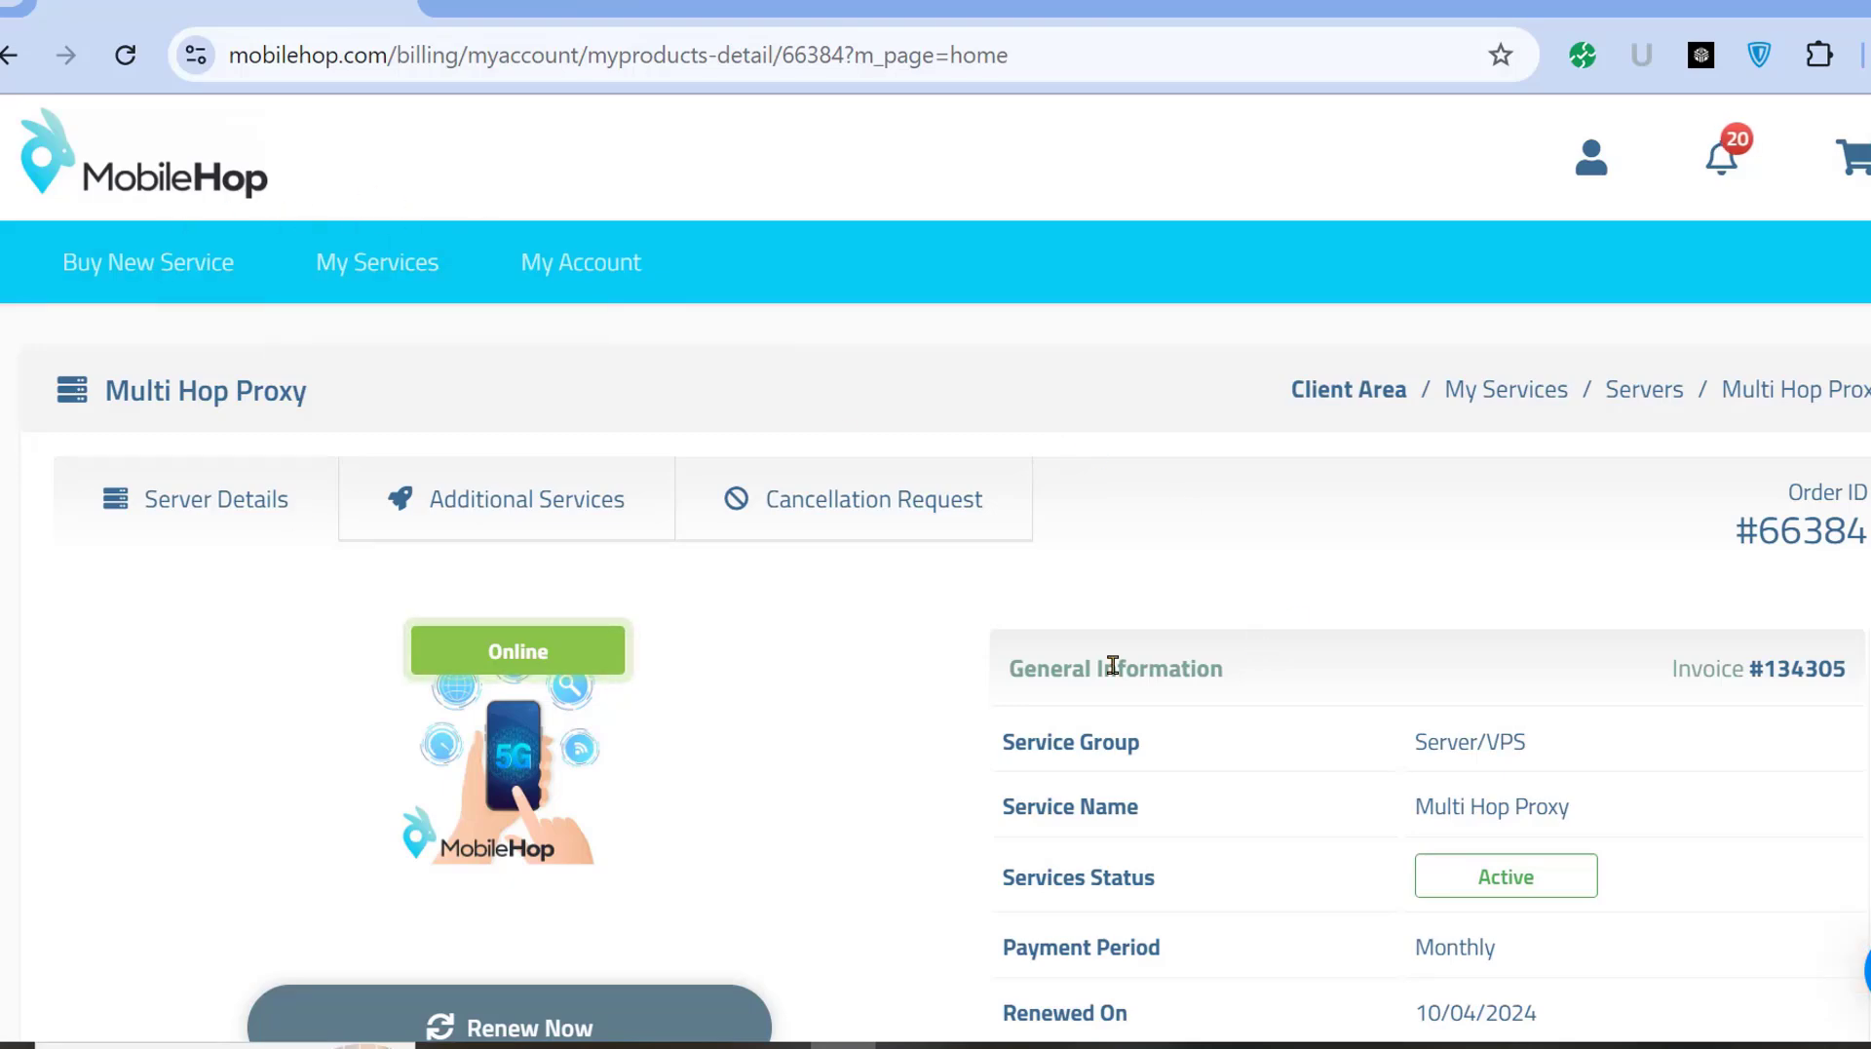
scroll(1413, 296, "down", 3)
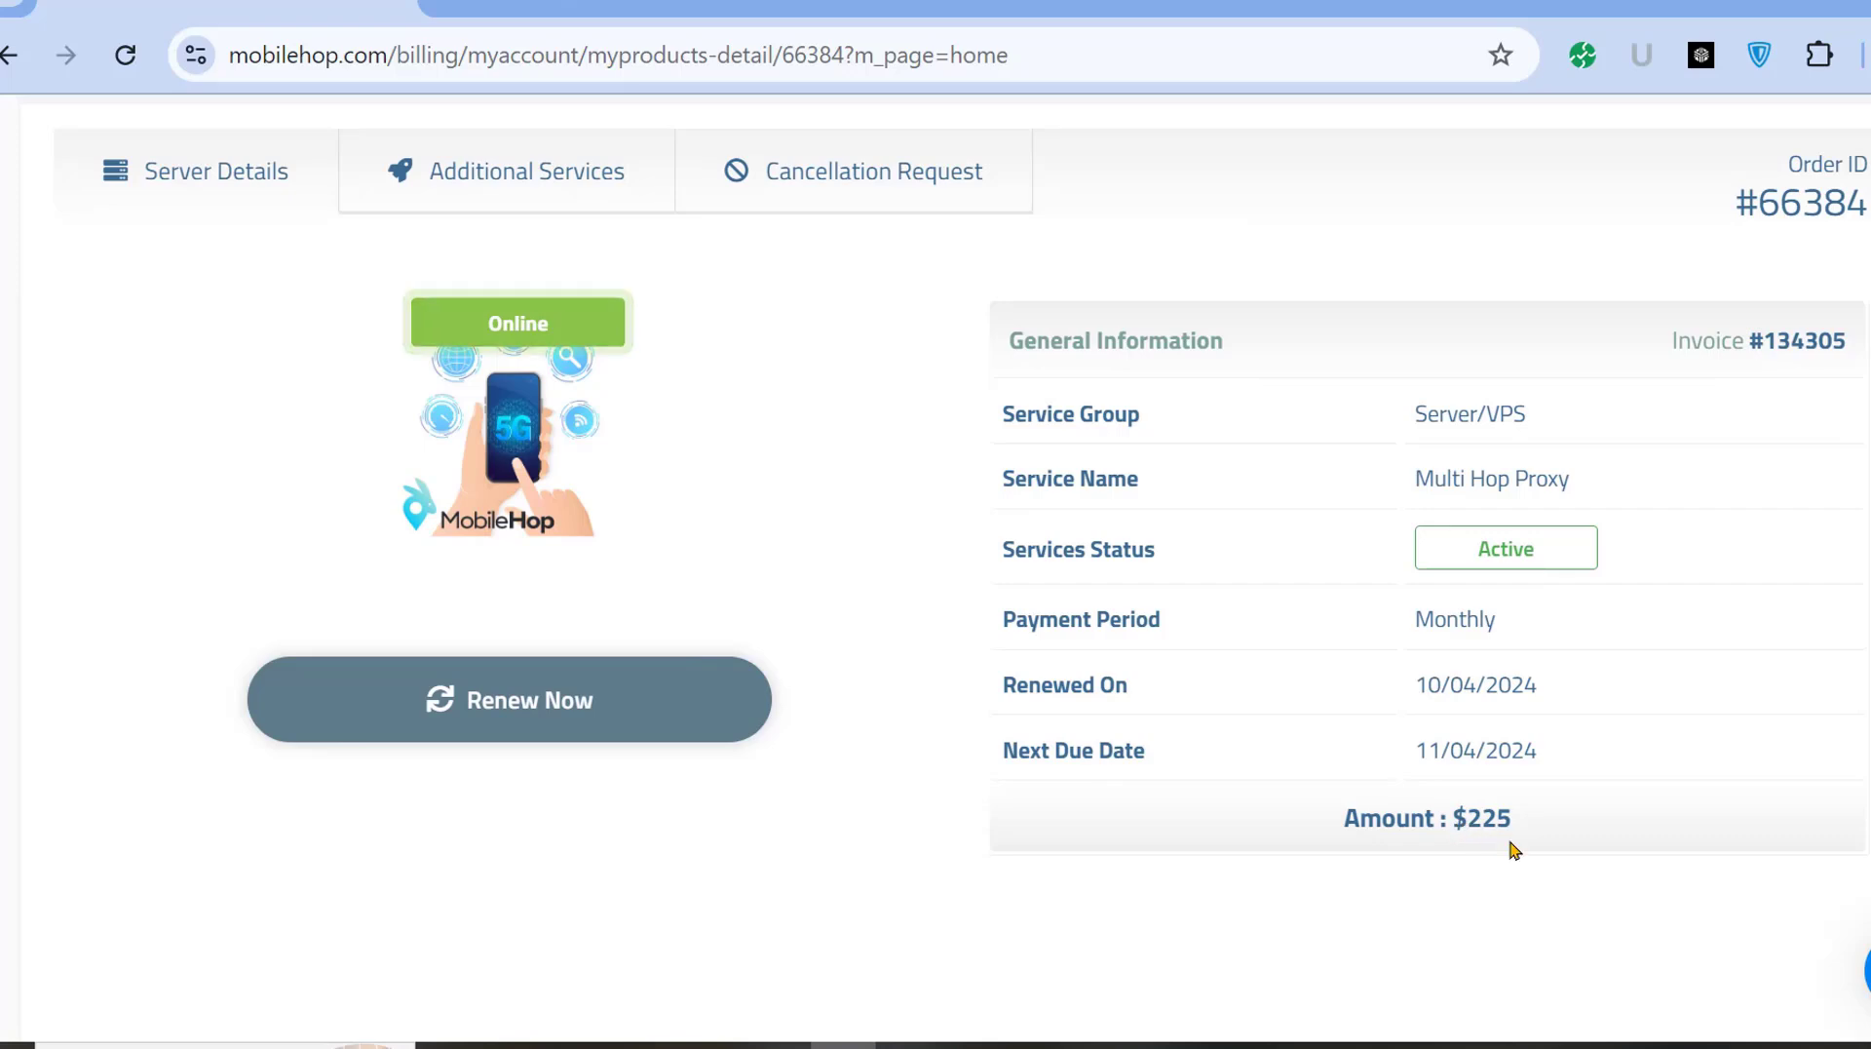
left_click(672, 6)
scroll(936, 672, "down", 4)
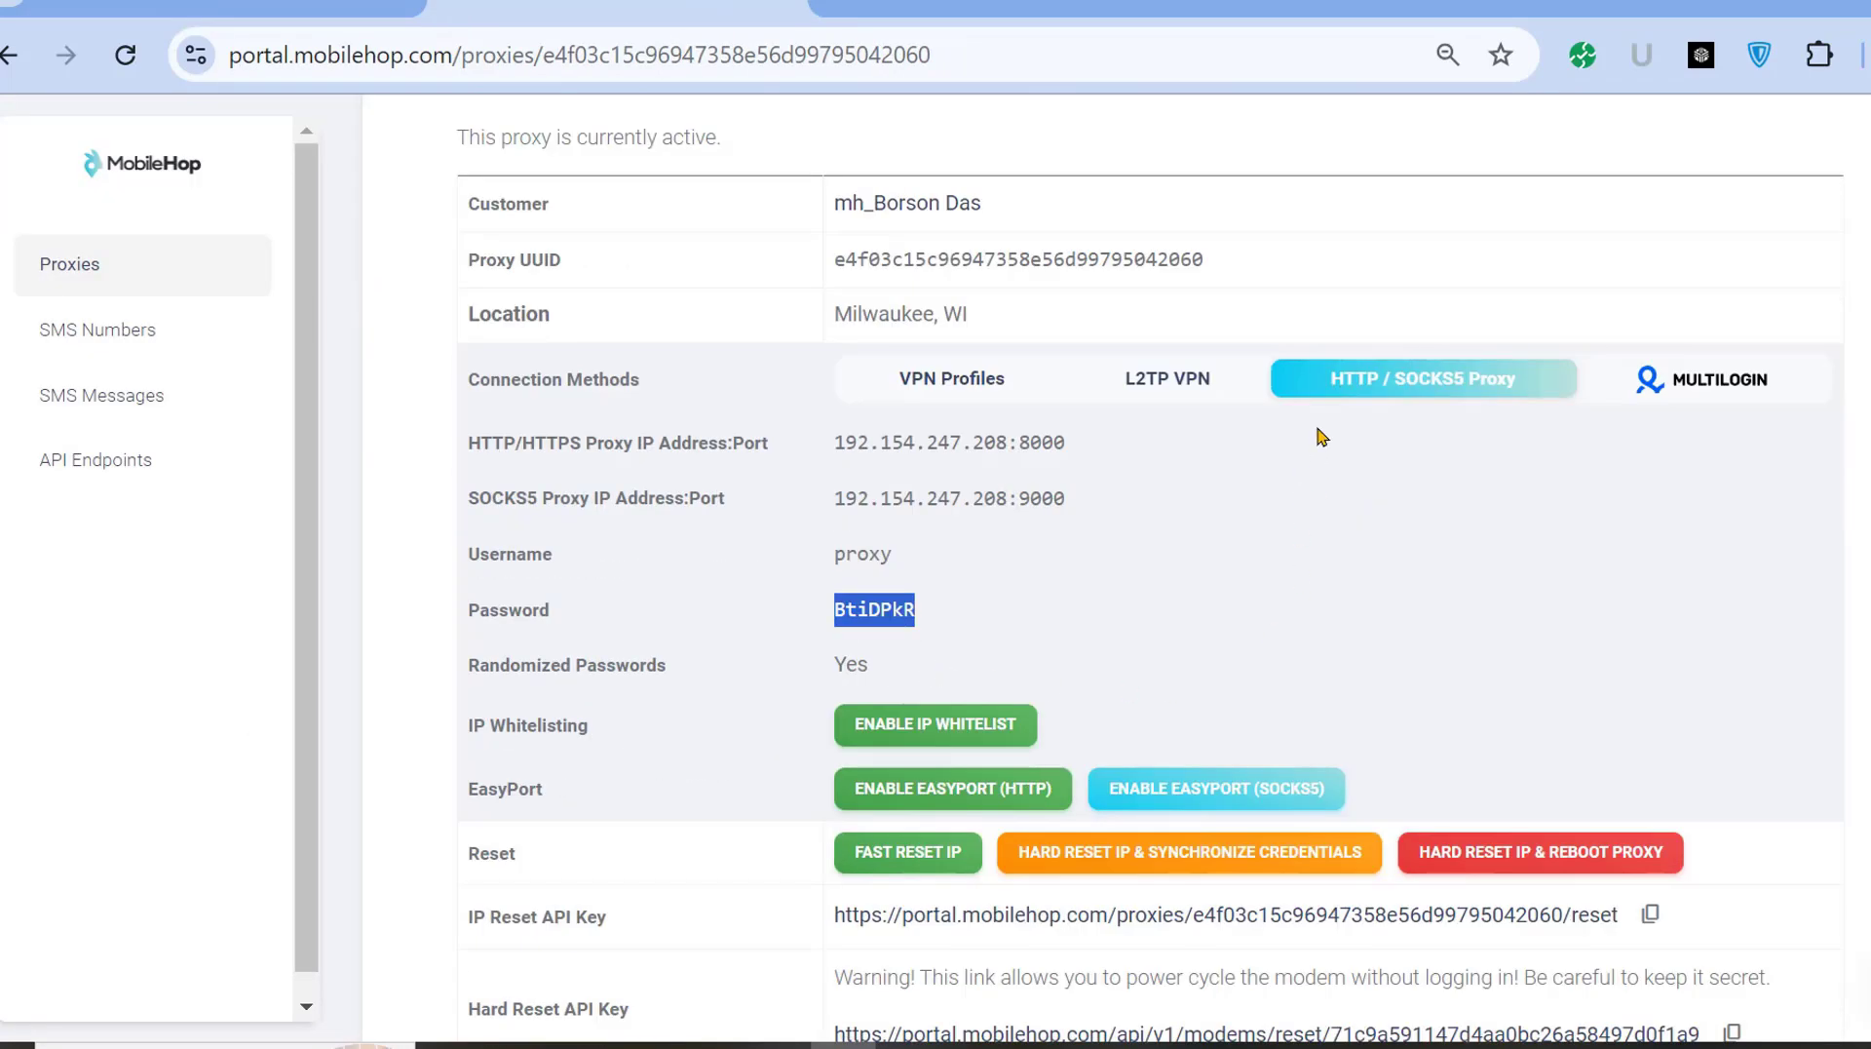
scroll(1257, 456, "down", 6)
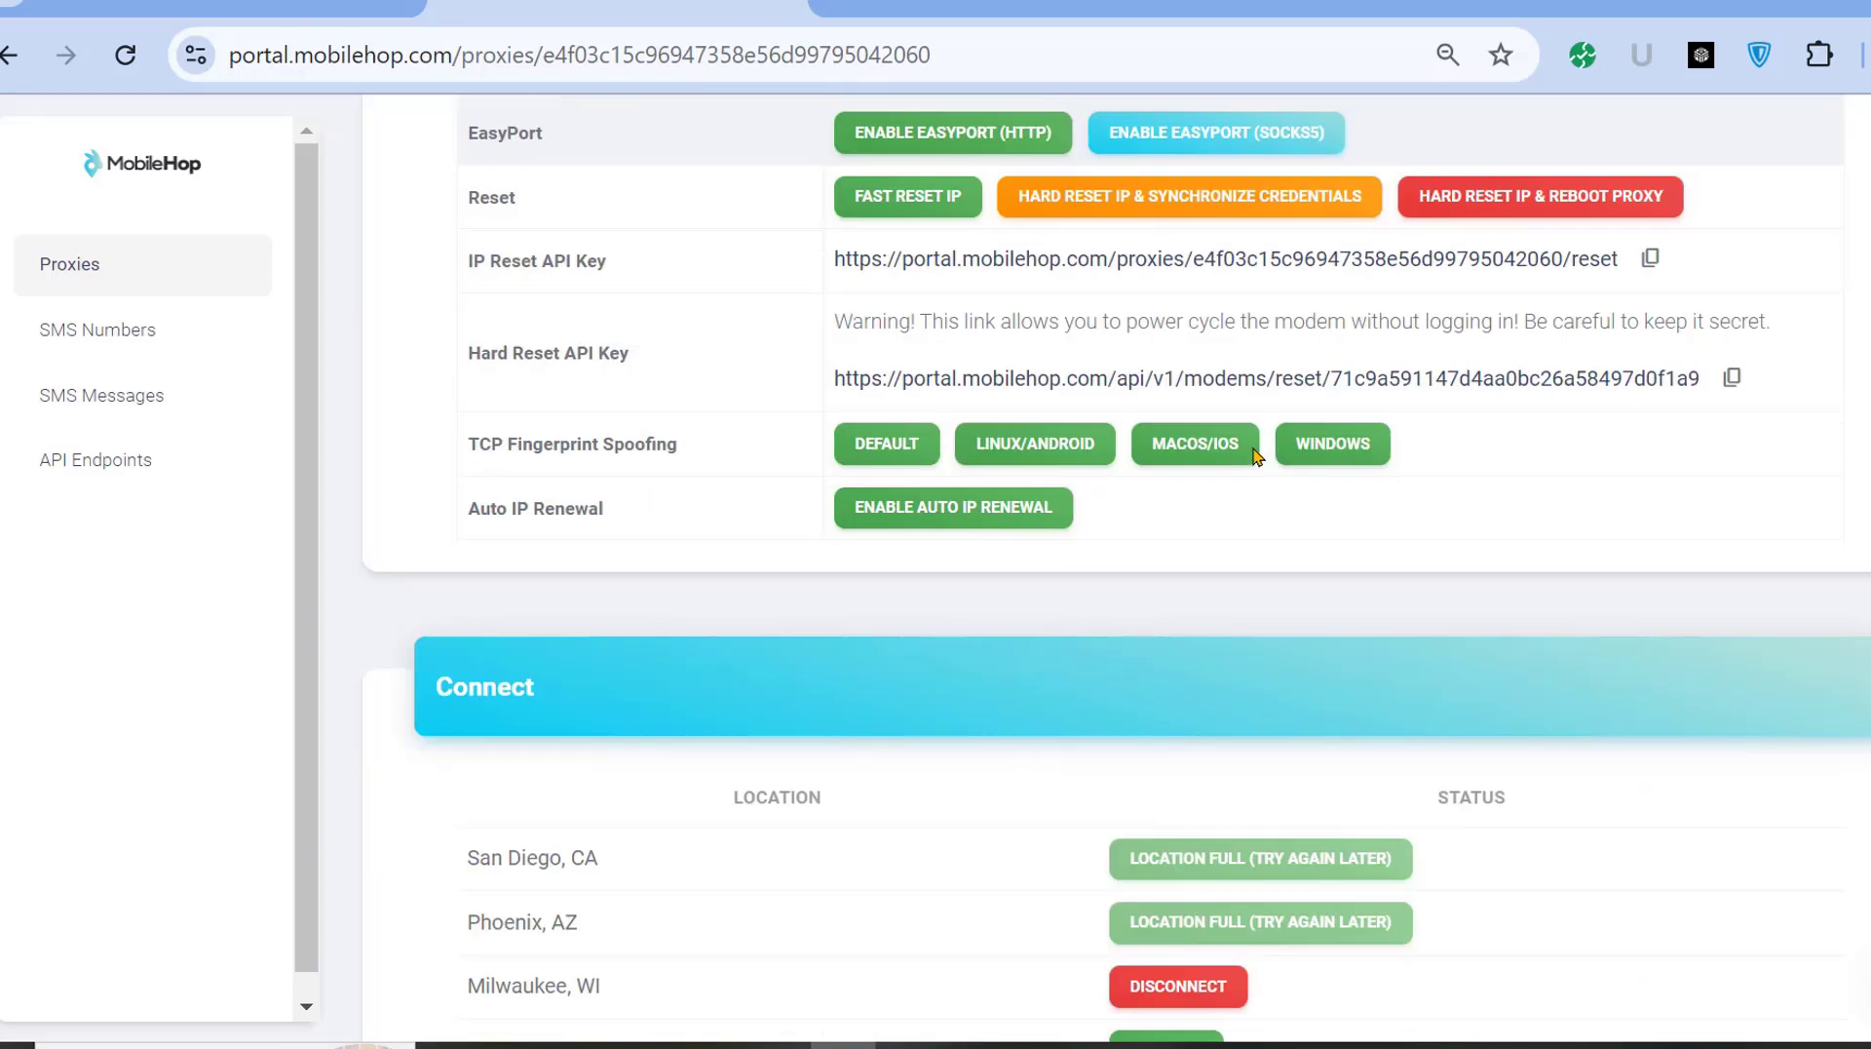
scroll(1114, 739, "down", 3)
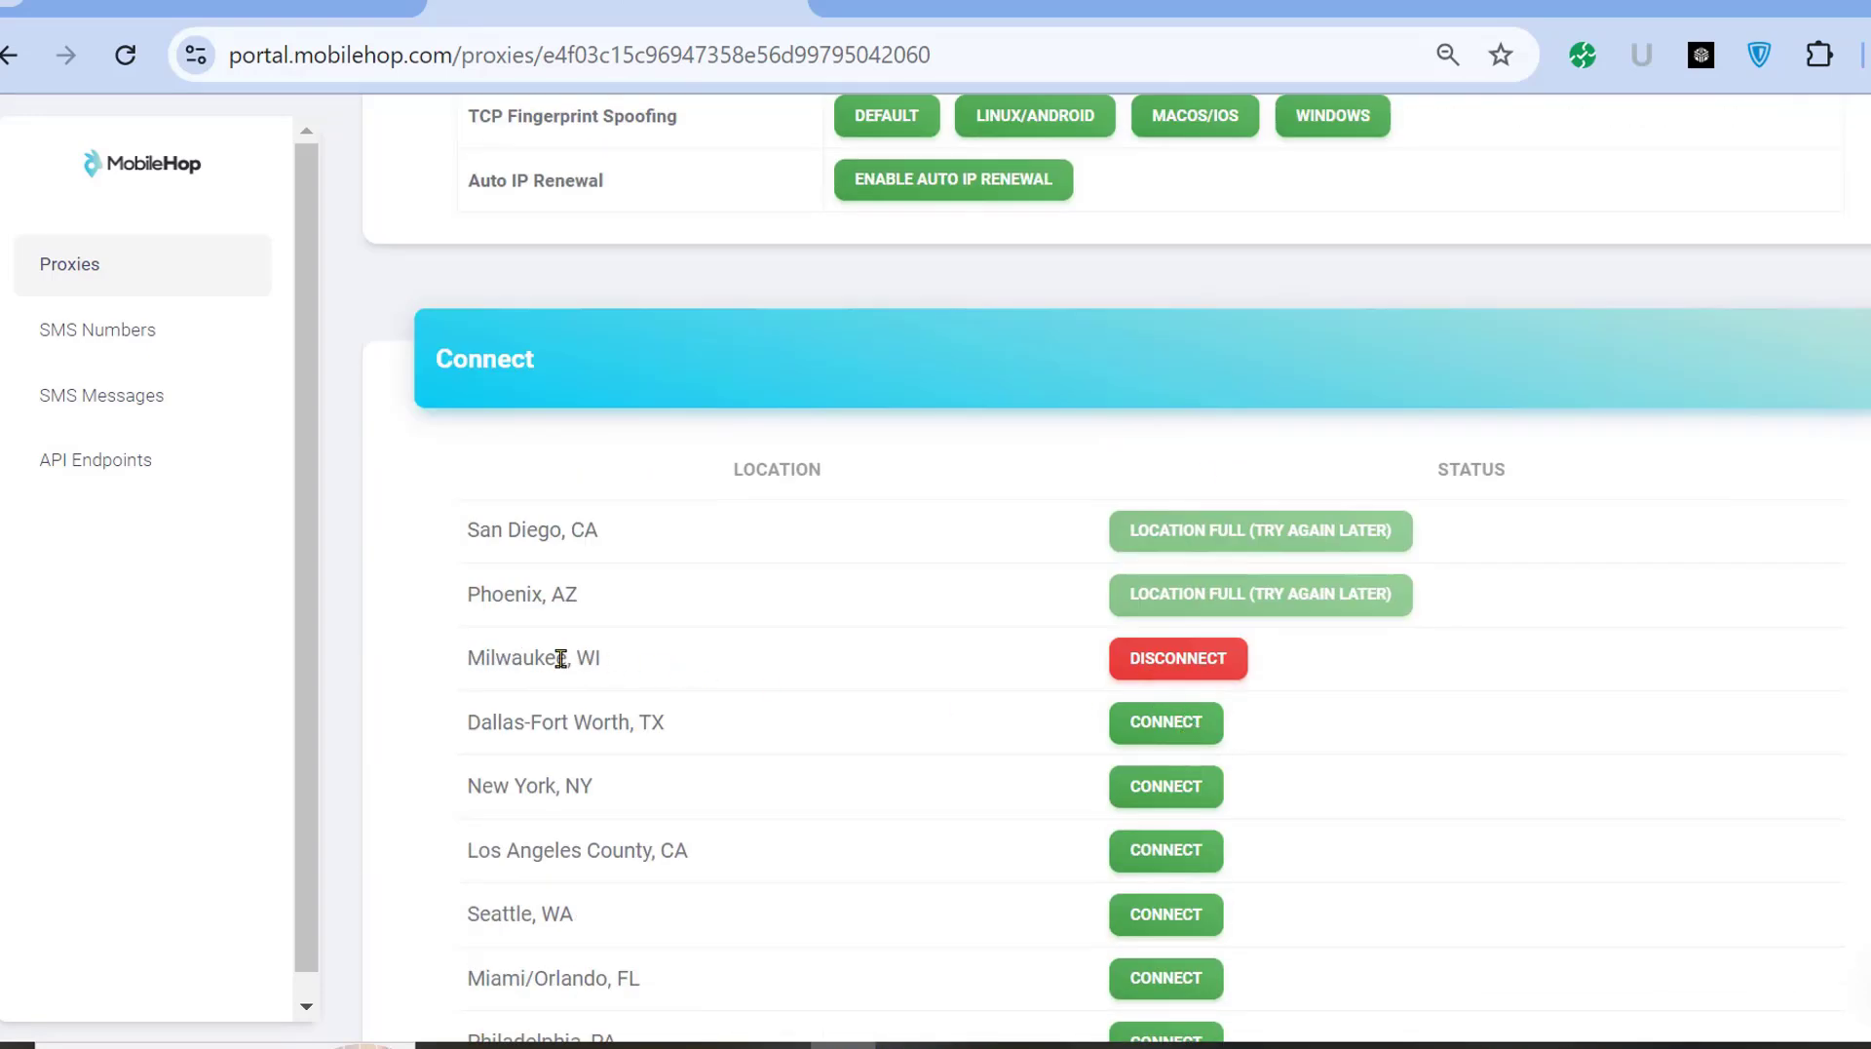
scroll(1345, 702, "up", 6)
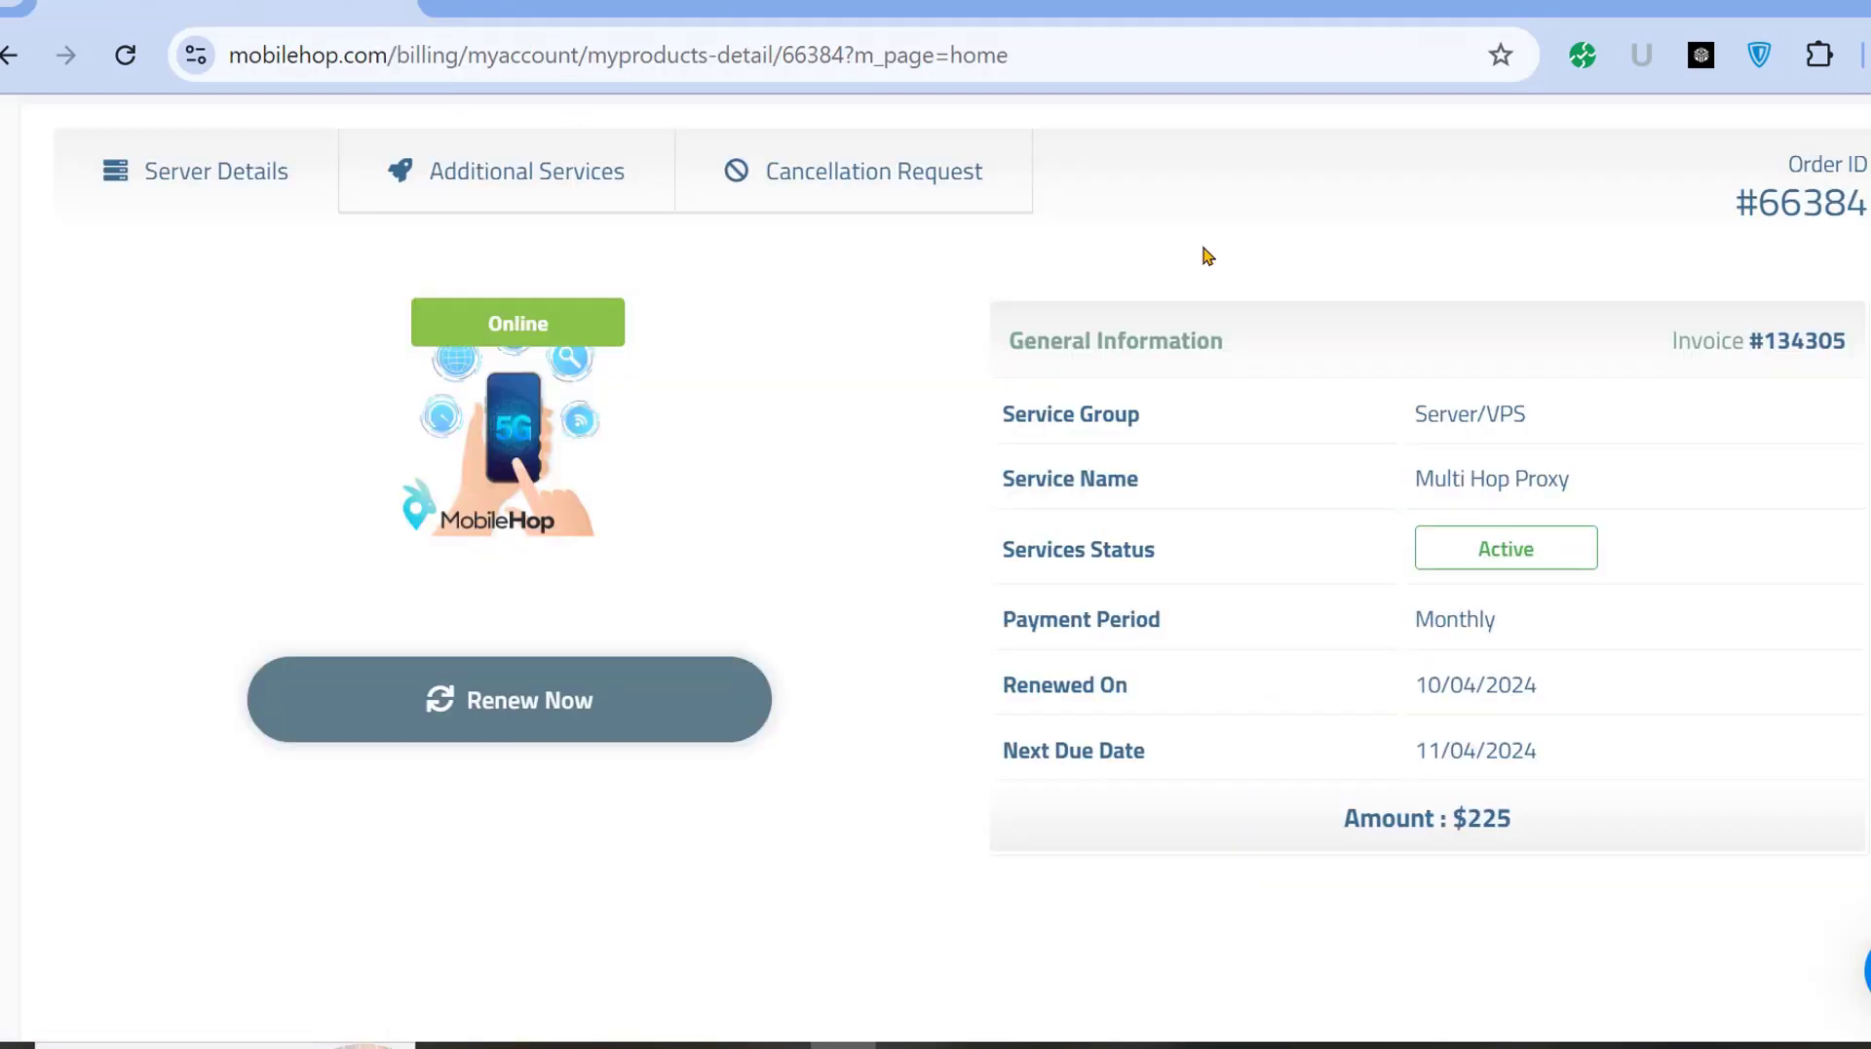
scroll(1462, 293, "up", 4)
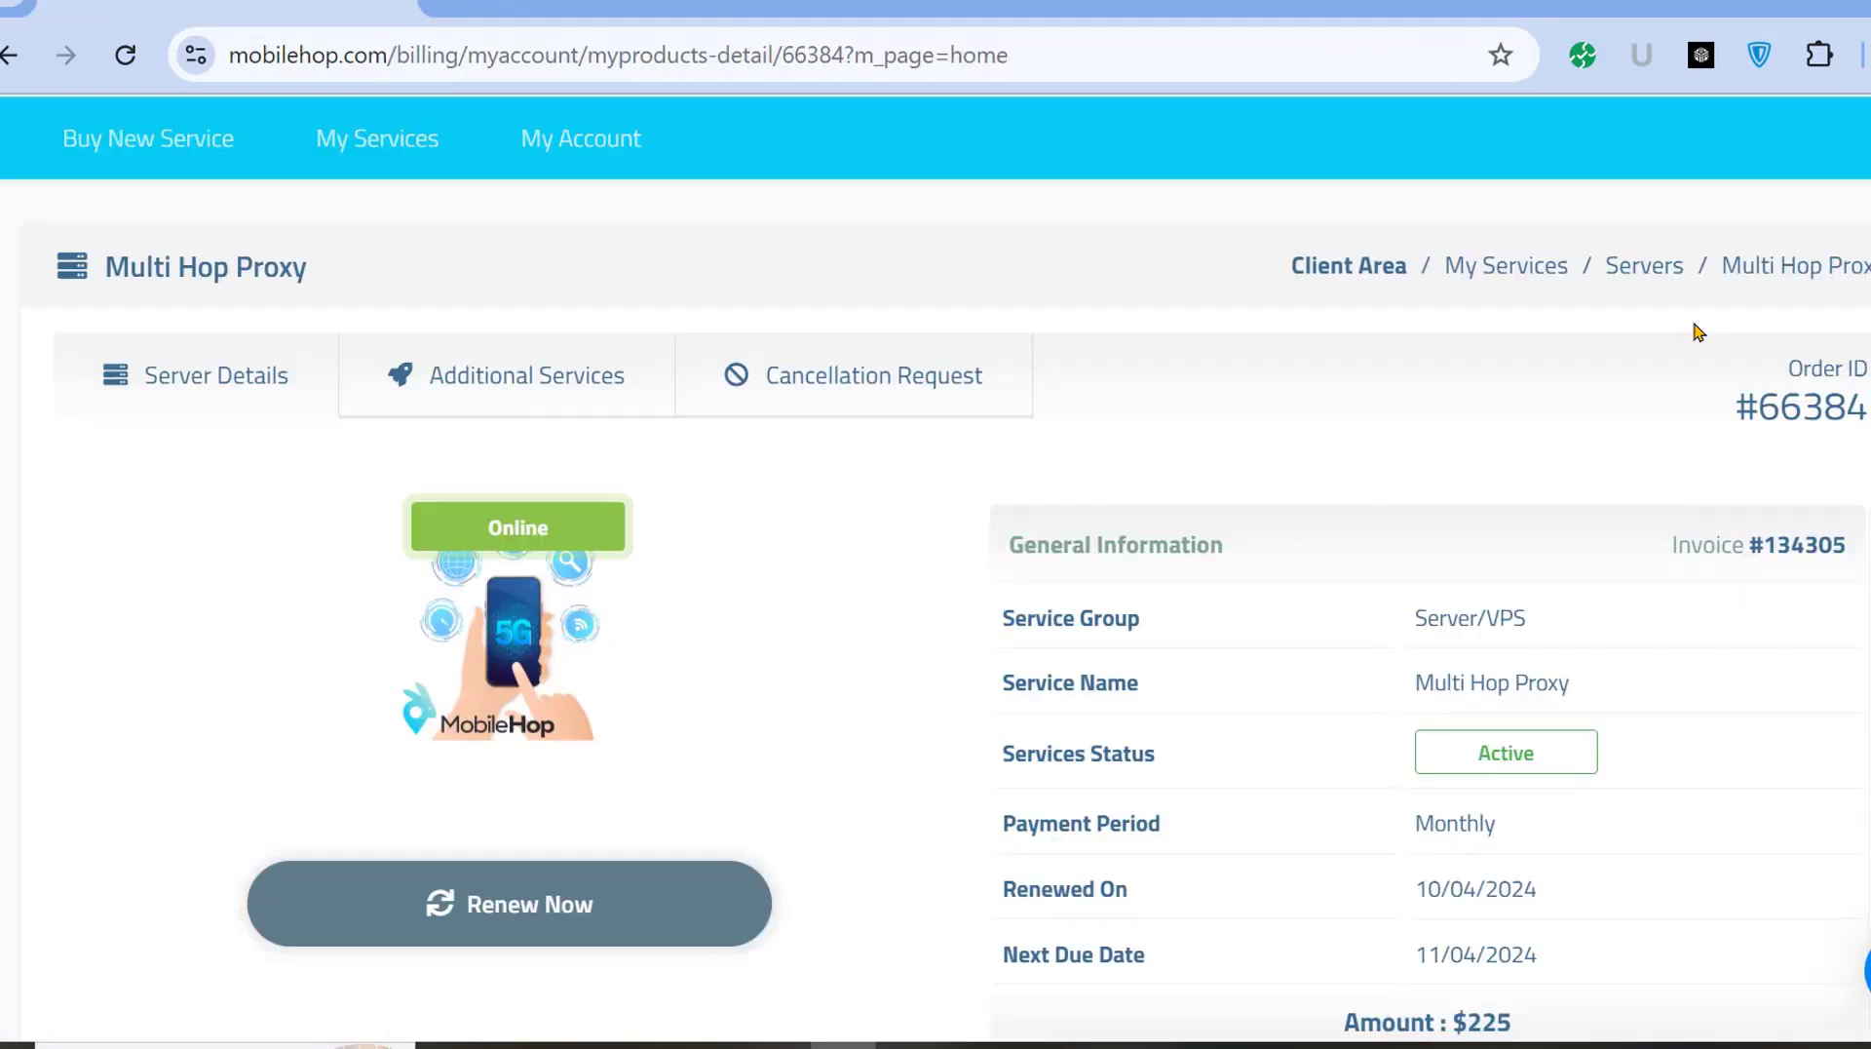
Close the account dropdown and go to the MobileHop shopping cart.
mouse_move(1589, 184)
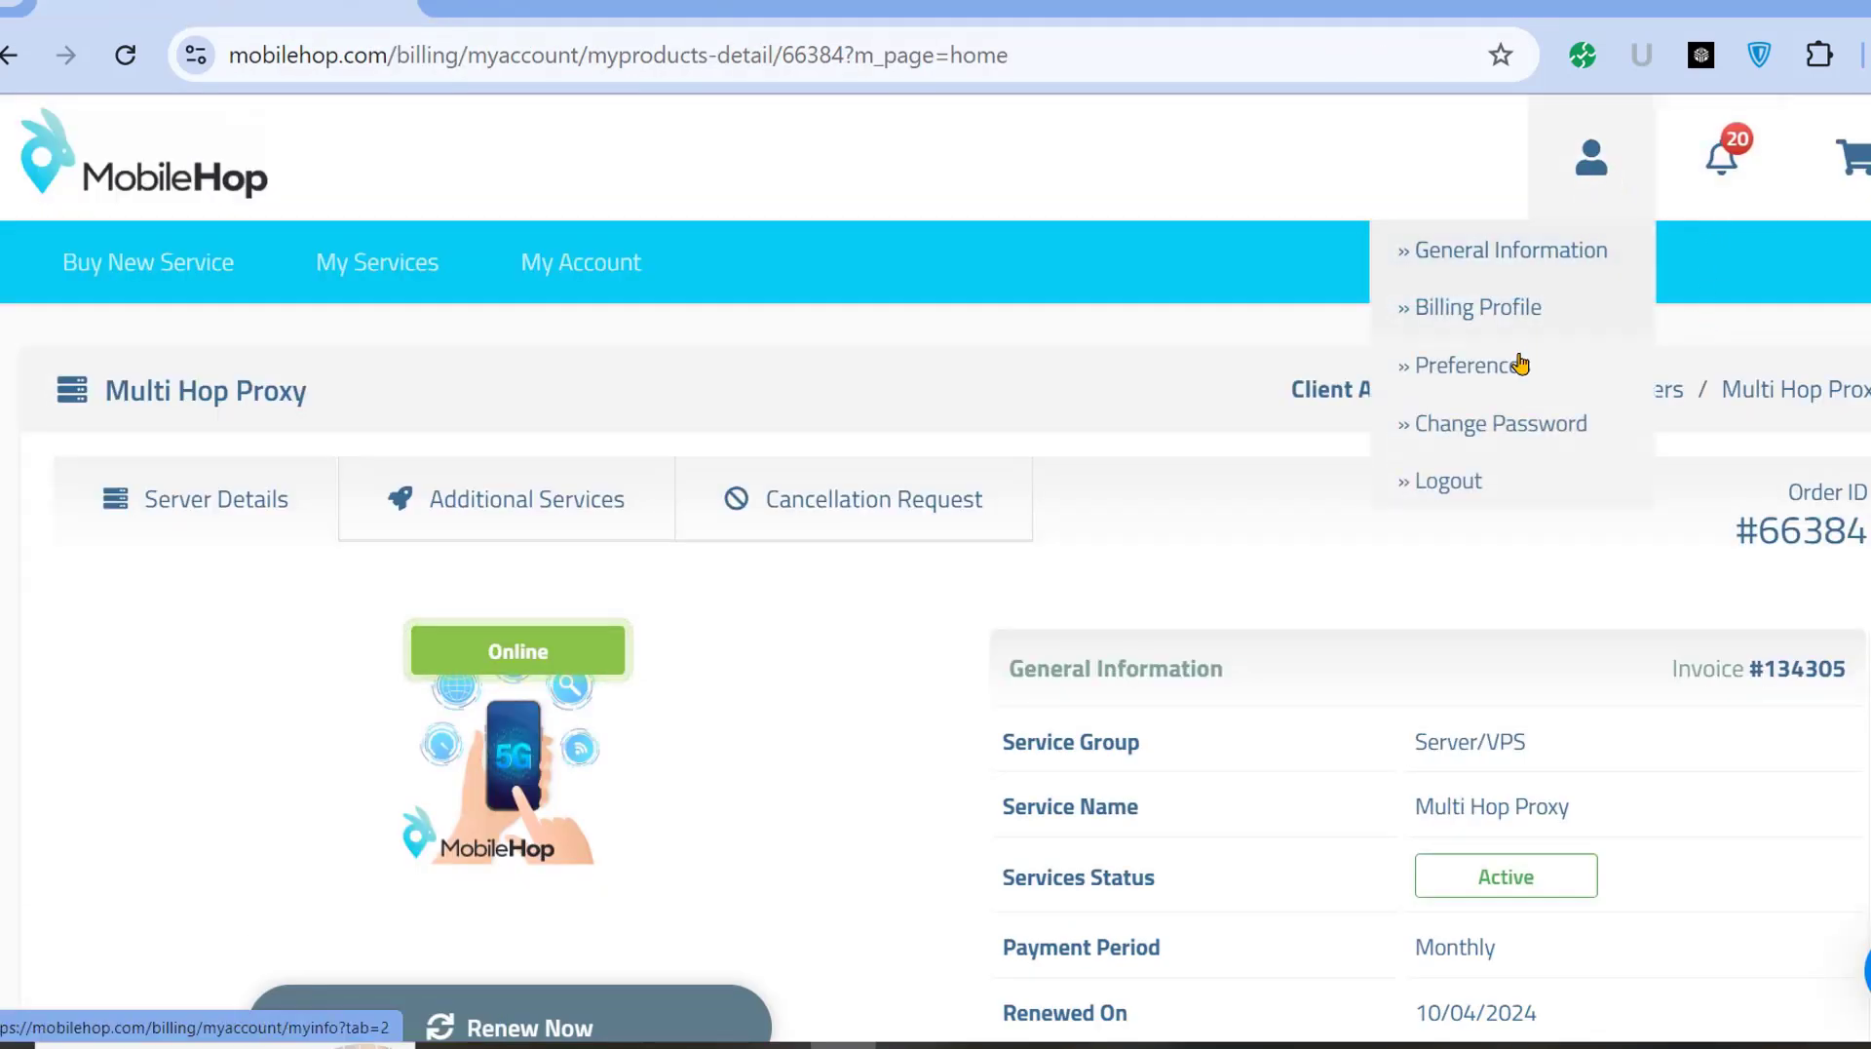
left_click(1499, 425)
mouse_move(1589, 161)
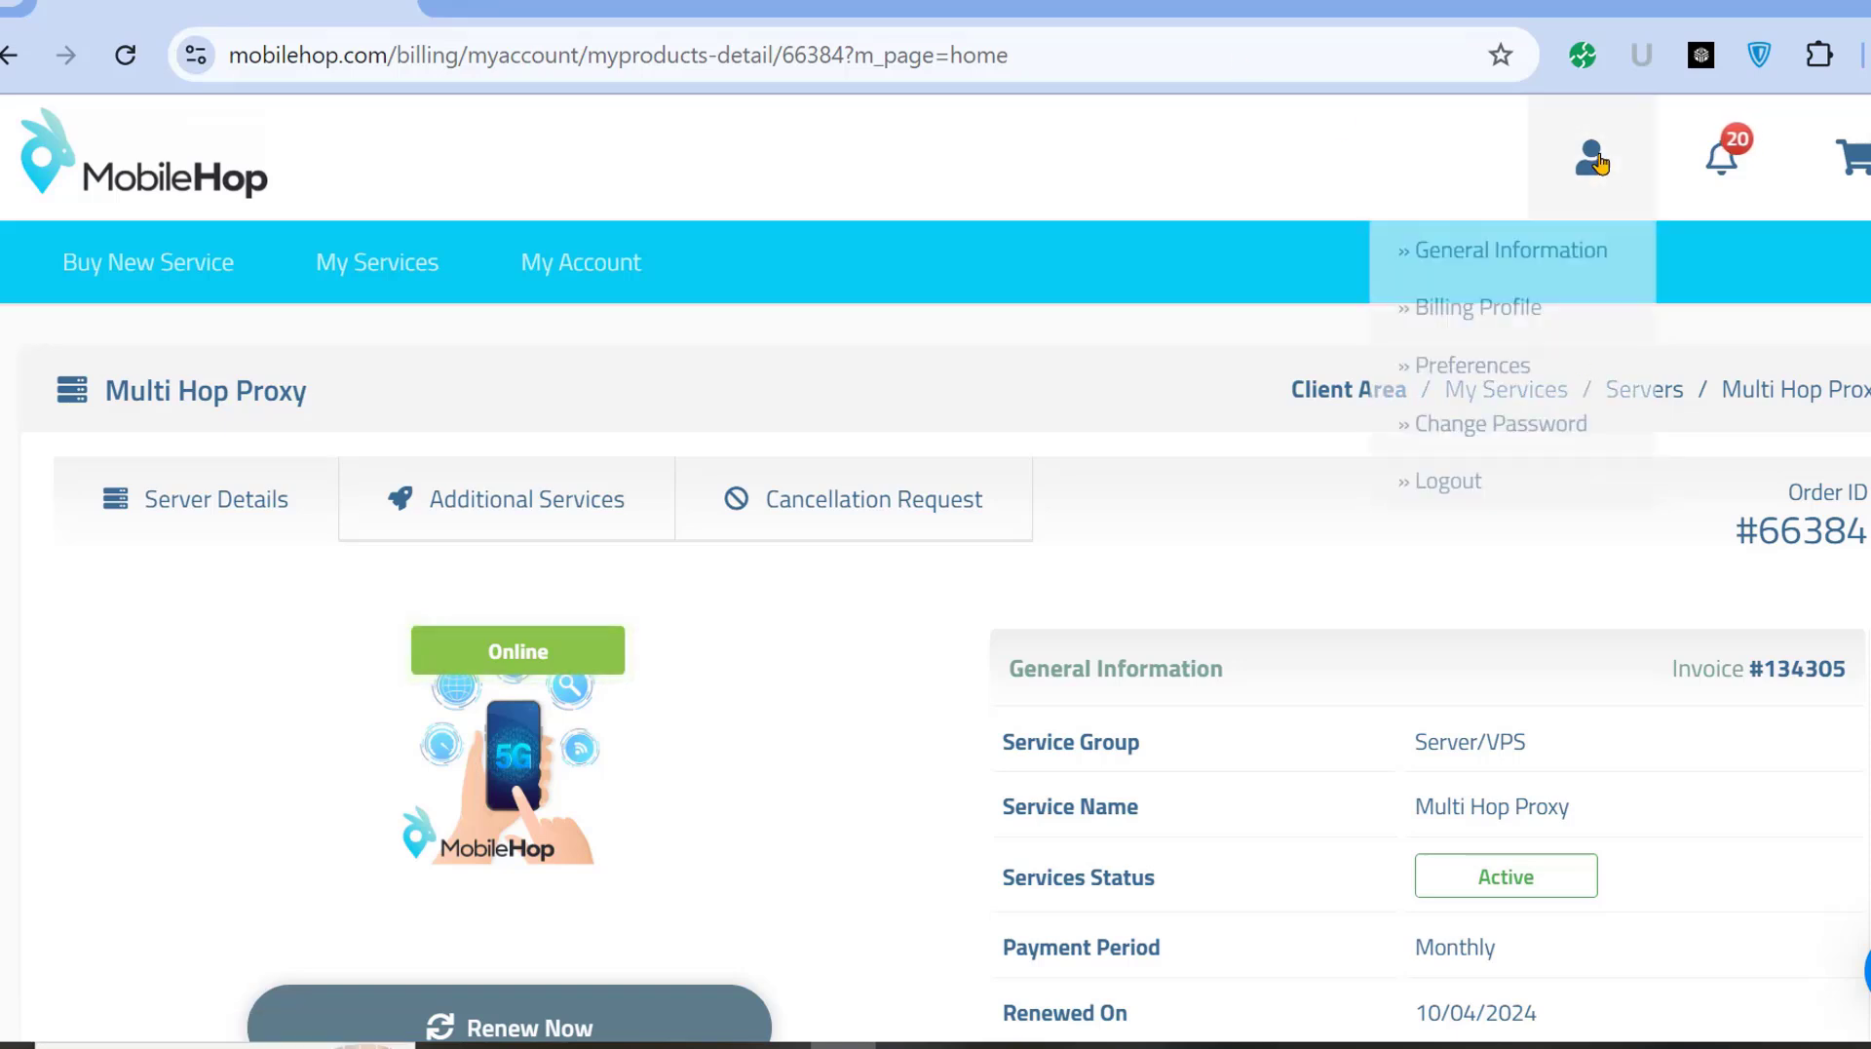
left_click(1862, 164)
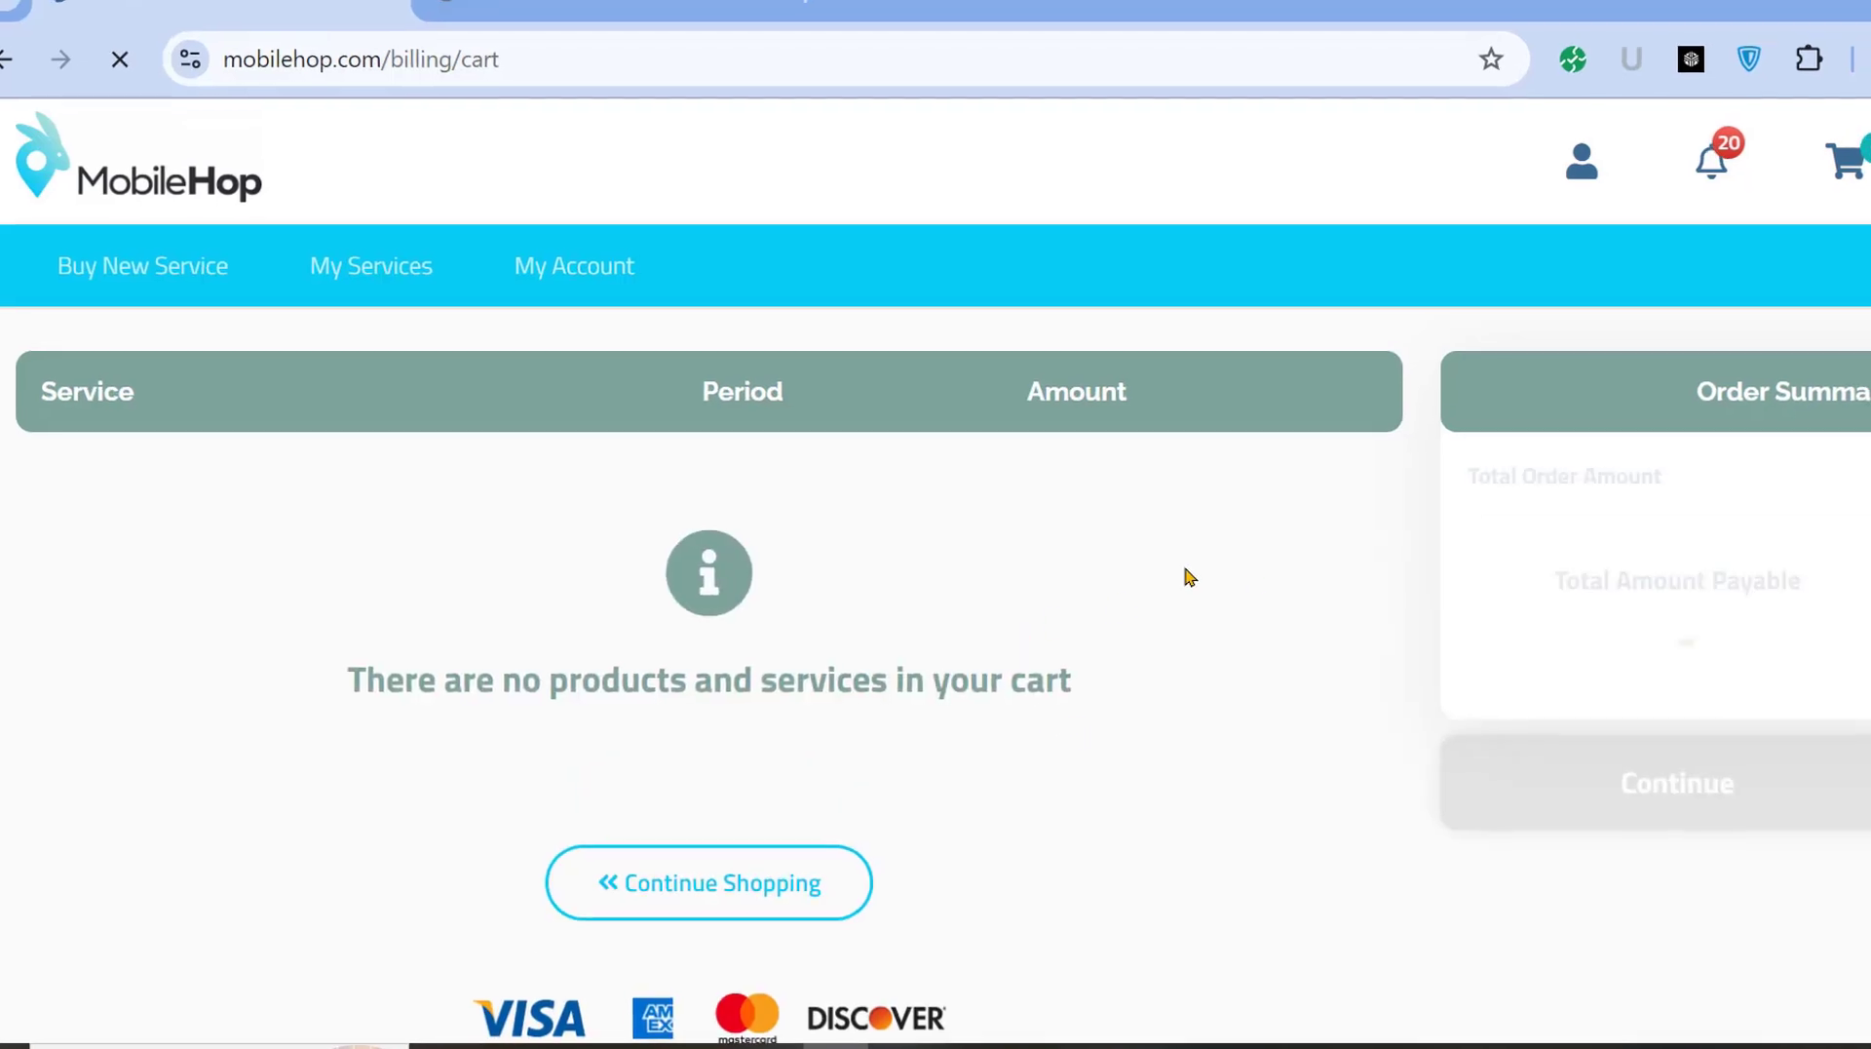
Return to shopping and open the Dedicated/VPS Packages category.
scroll(673, 594, "down", 3)
left_click(696, 569)
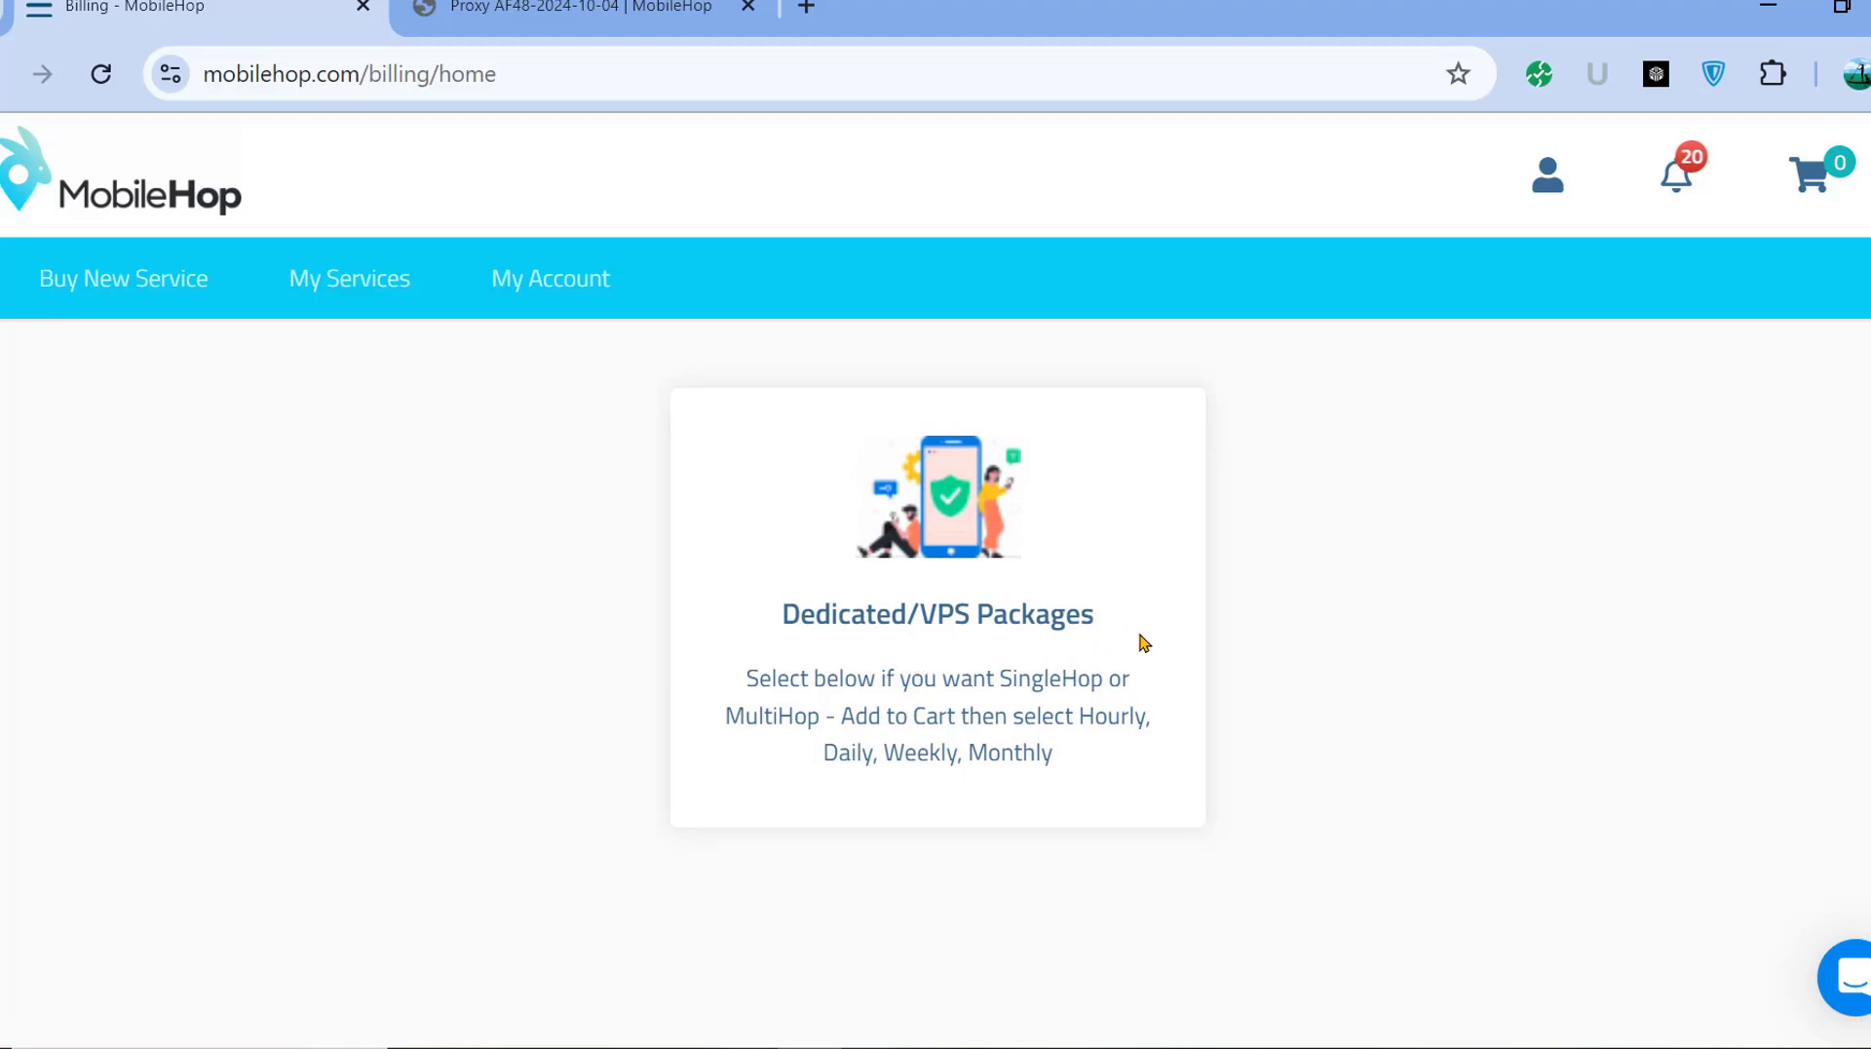
scroll(1037, 576, "down", 5)
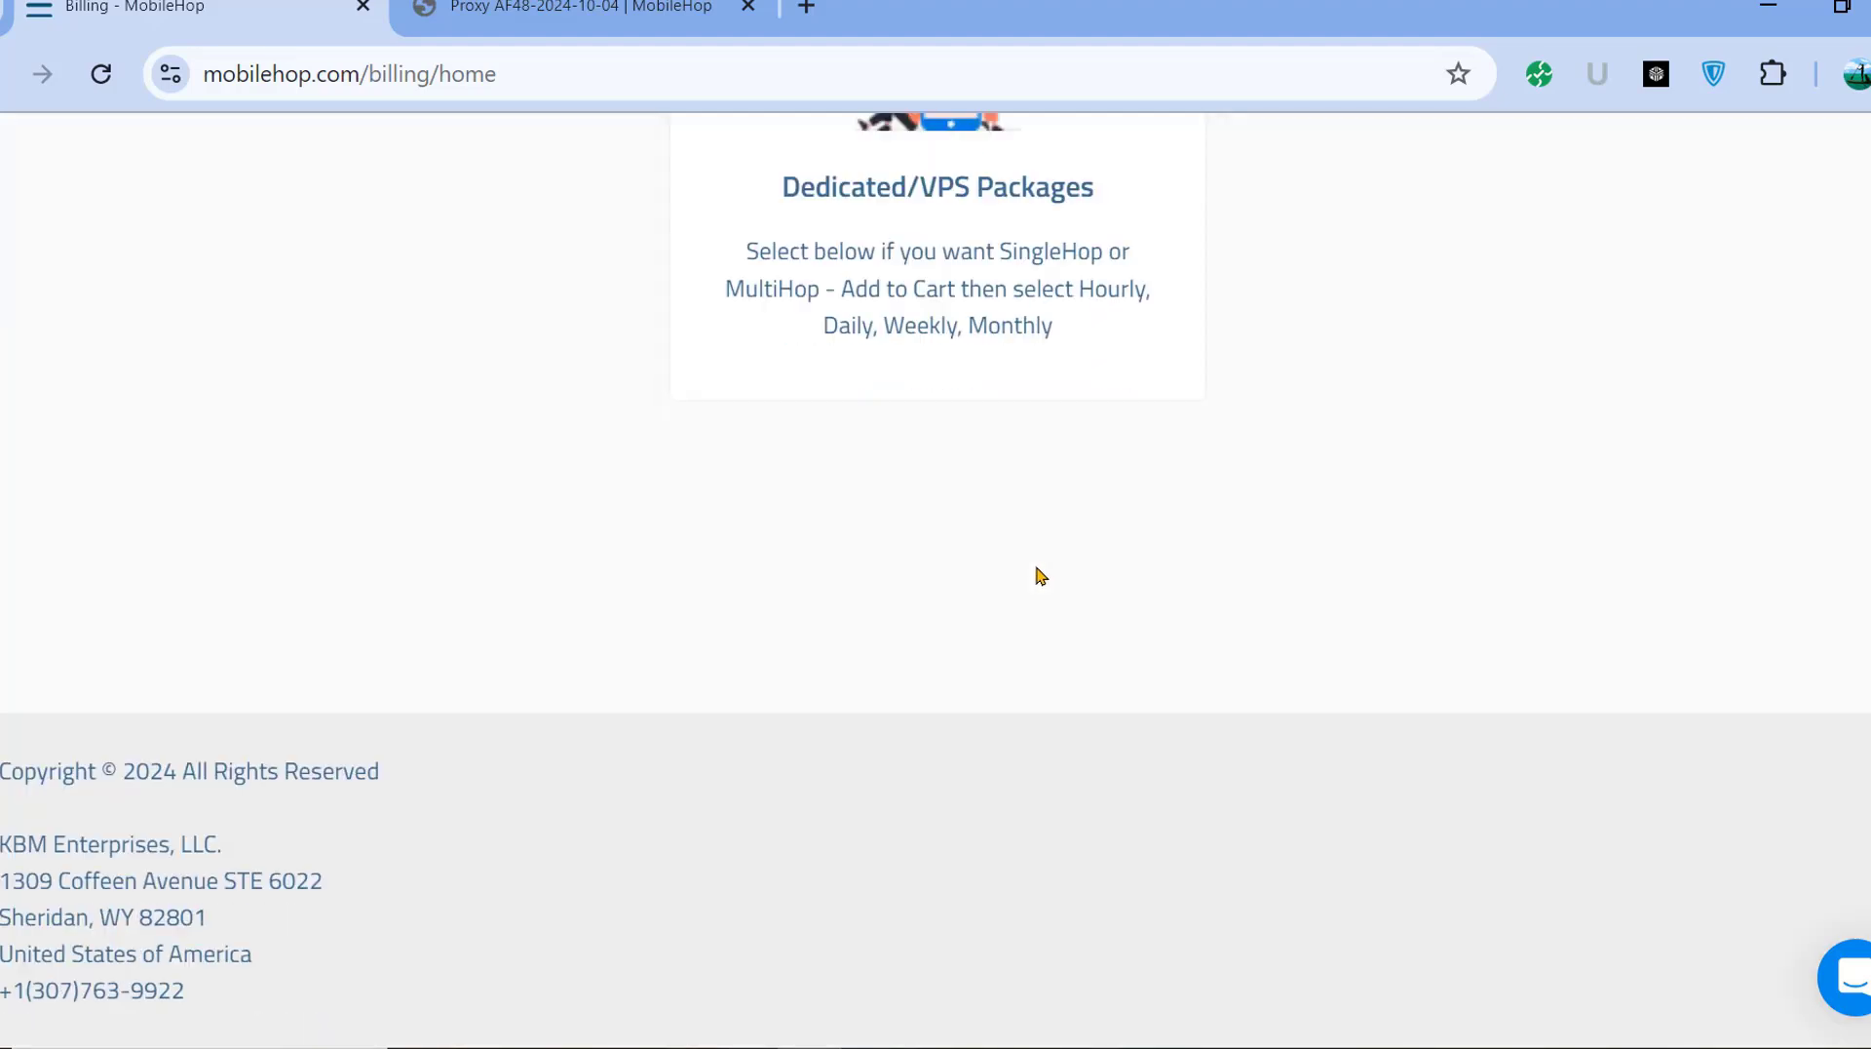
left_click(1008, 322)
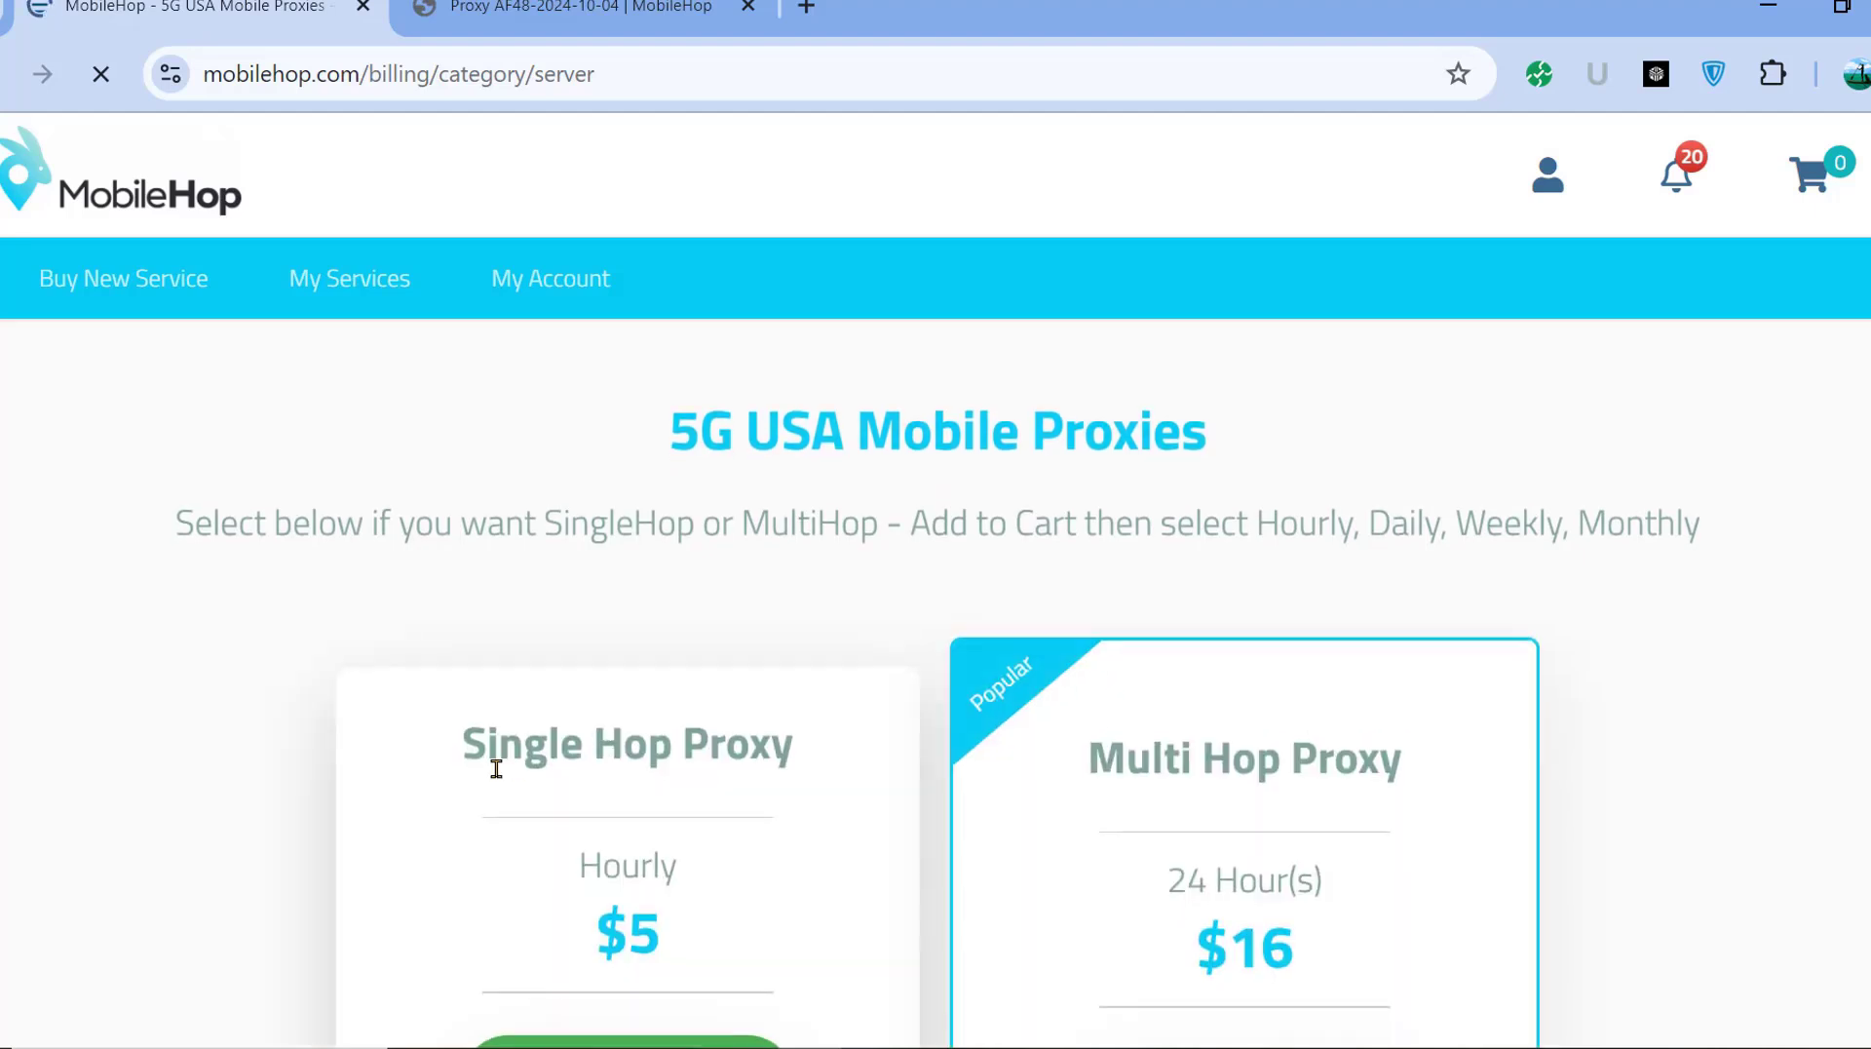
scroll(1349, 764, "down", 6)
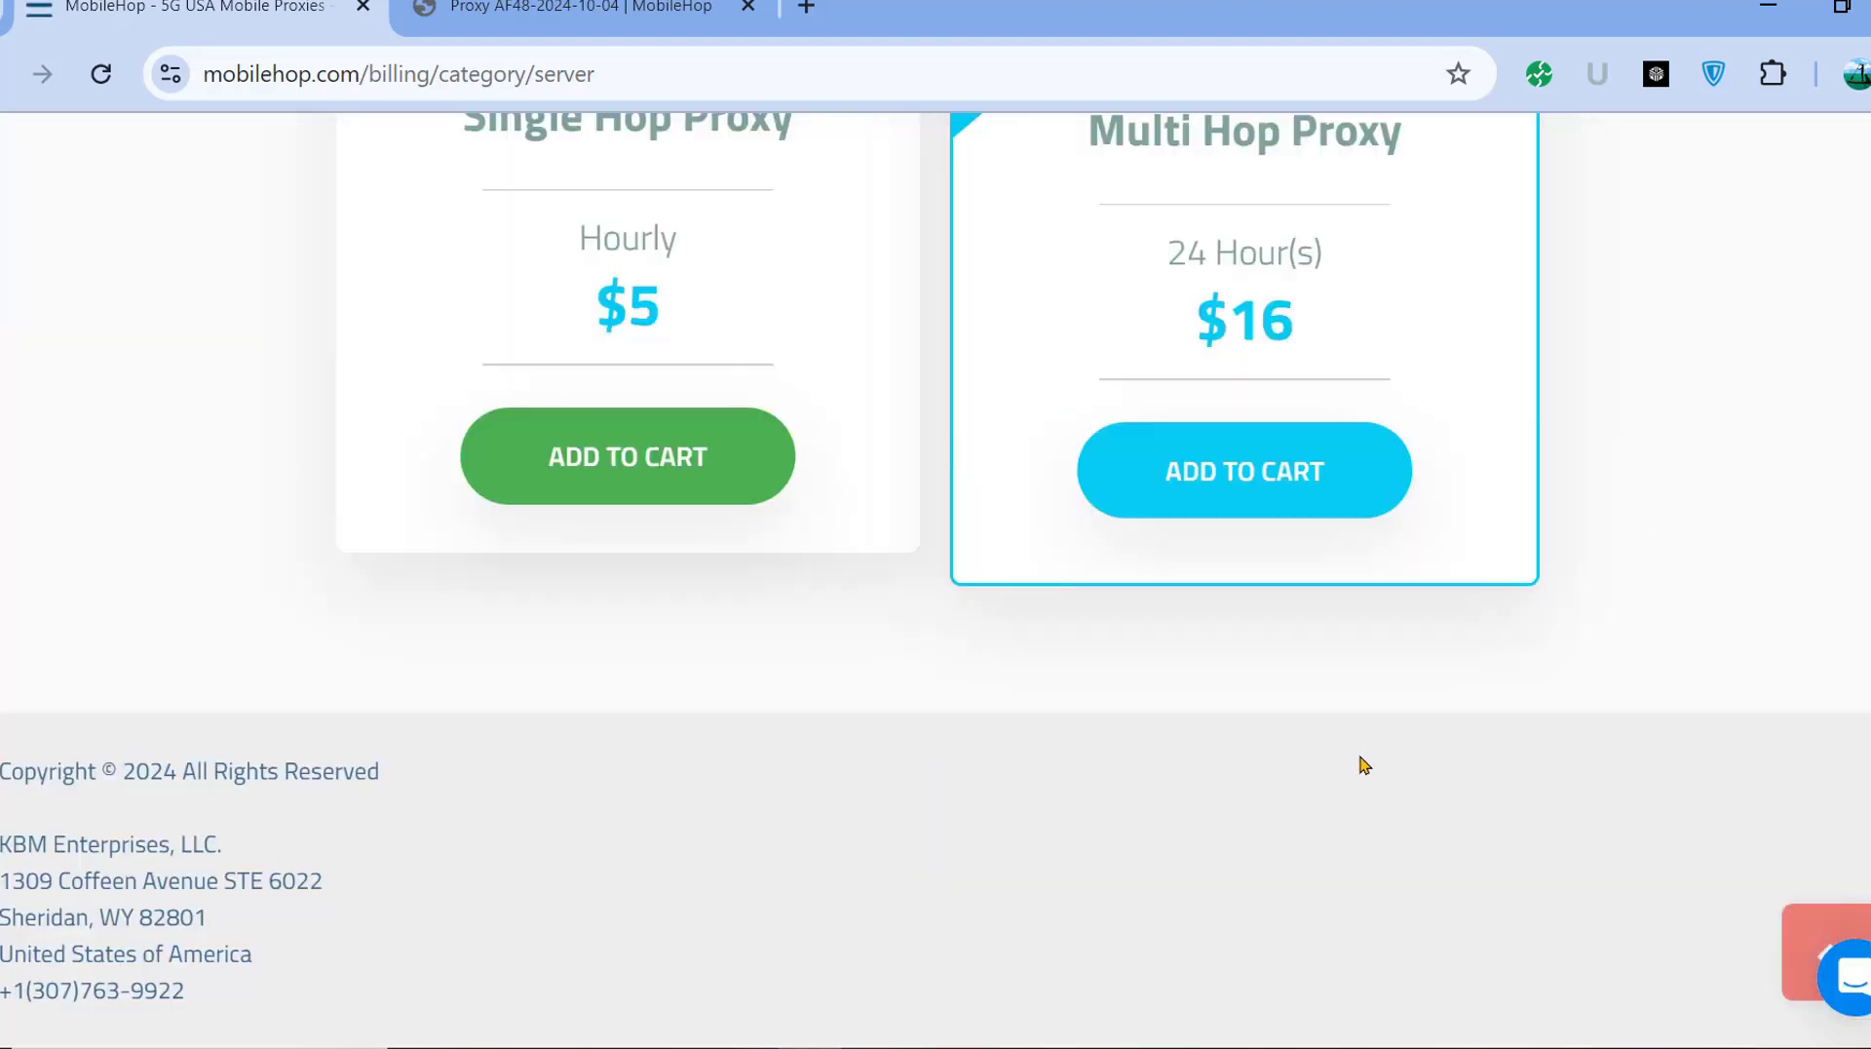
scroll(660, 480, "up", 3)
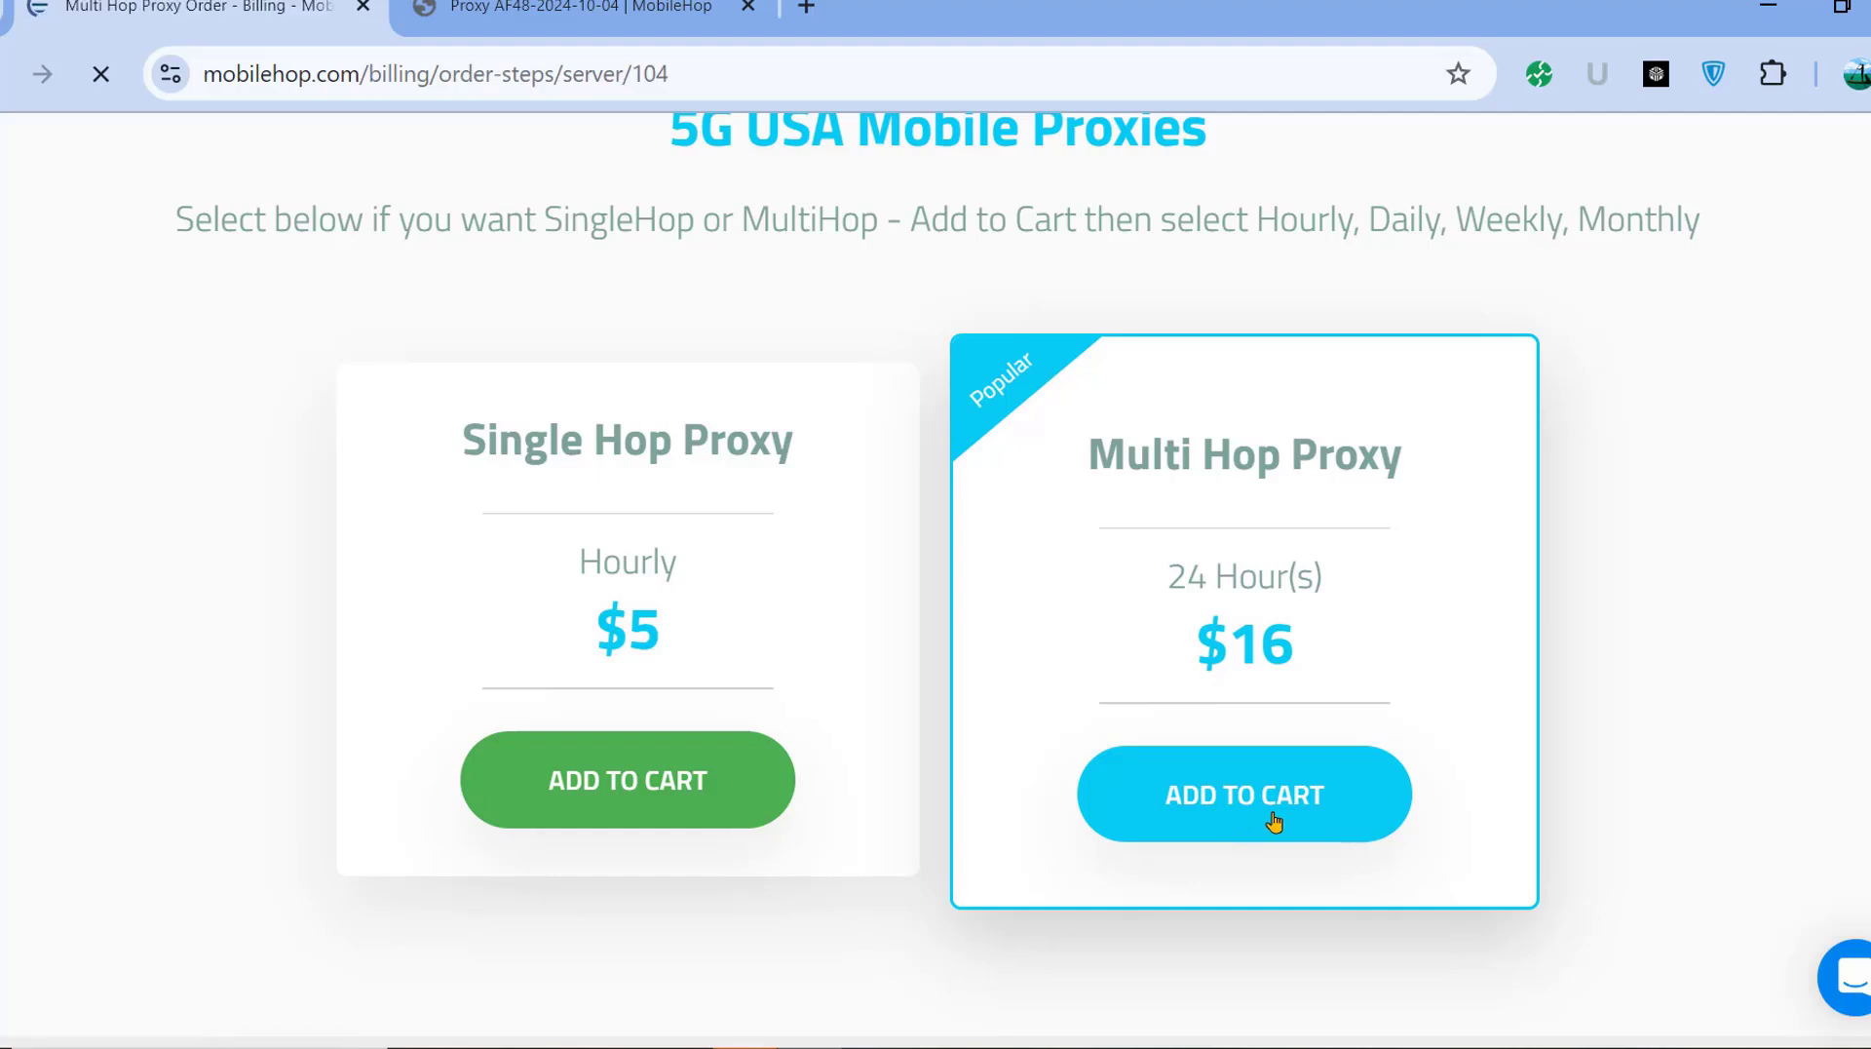
Add a Multi Hop Proxy with the 48 Hour(s) $30 period to the cart.
scroll(669, 660, "down", 3)
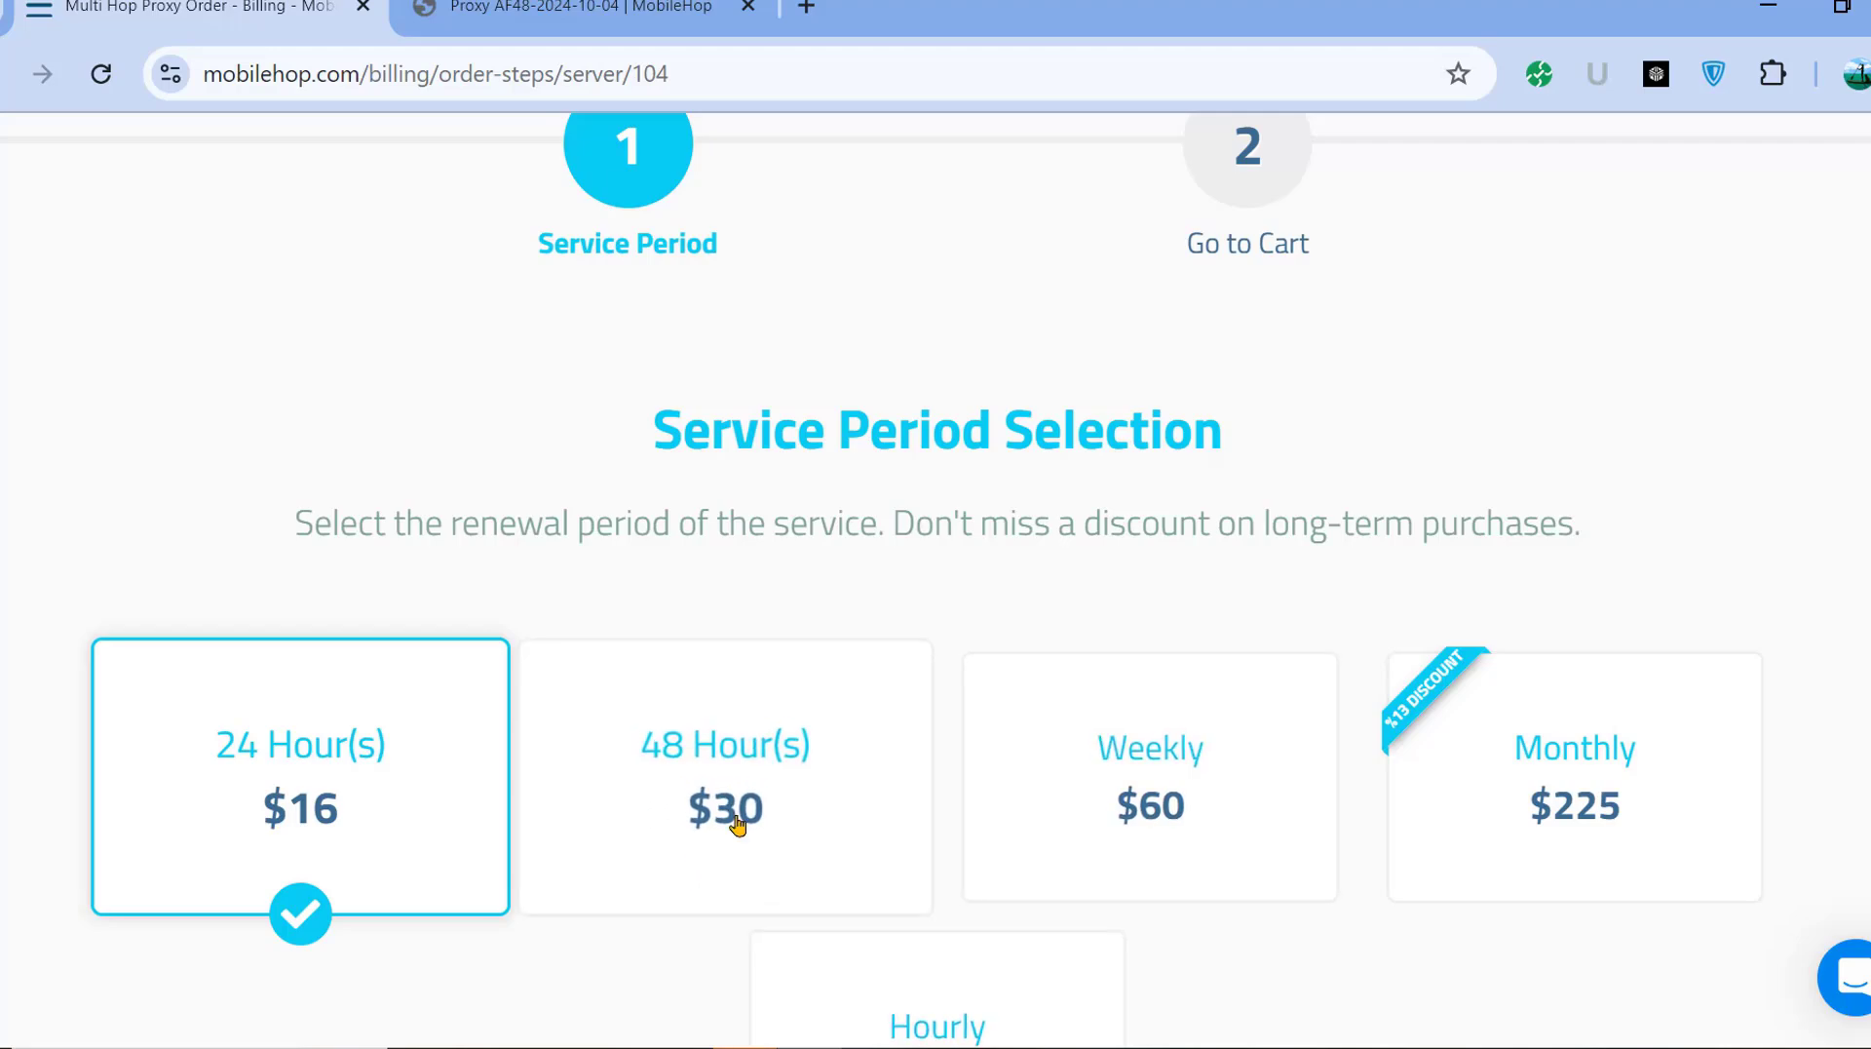
scroll(738, 825, "down", 3)
scroll(1220, 764, "down", 3)
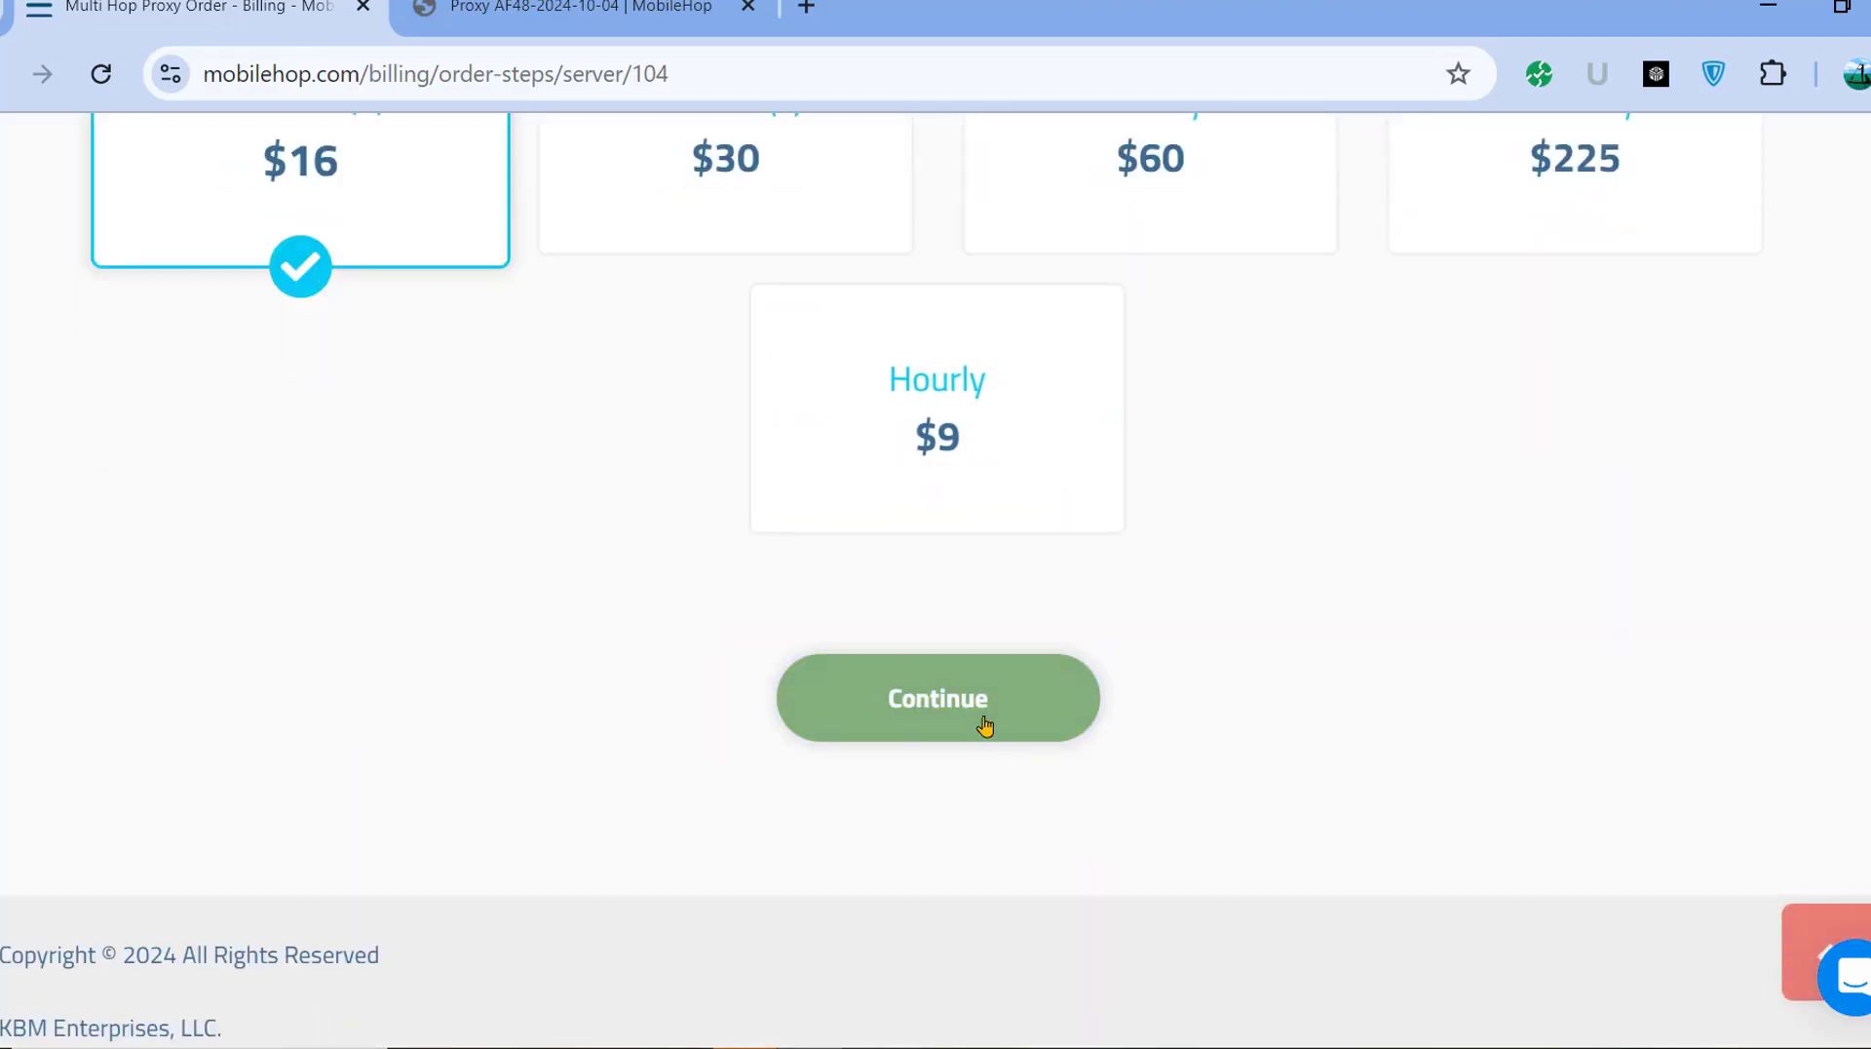
scroll(985, 726, "up", 6)
left_click(858, 673)
scroll(1218, 733, "down", 6)
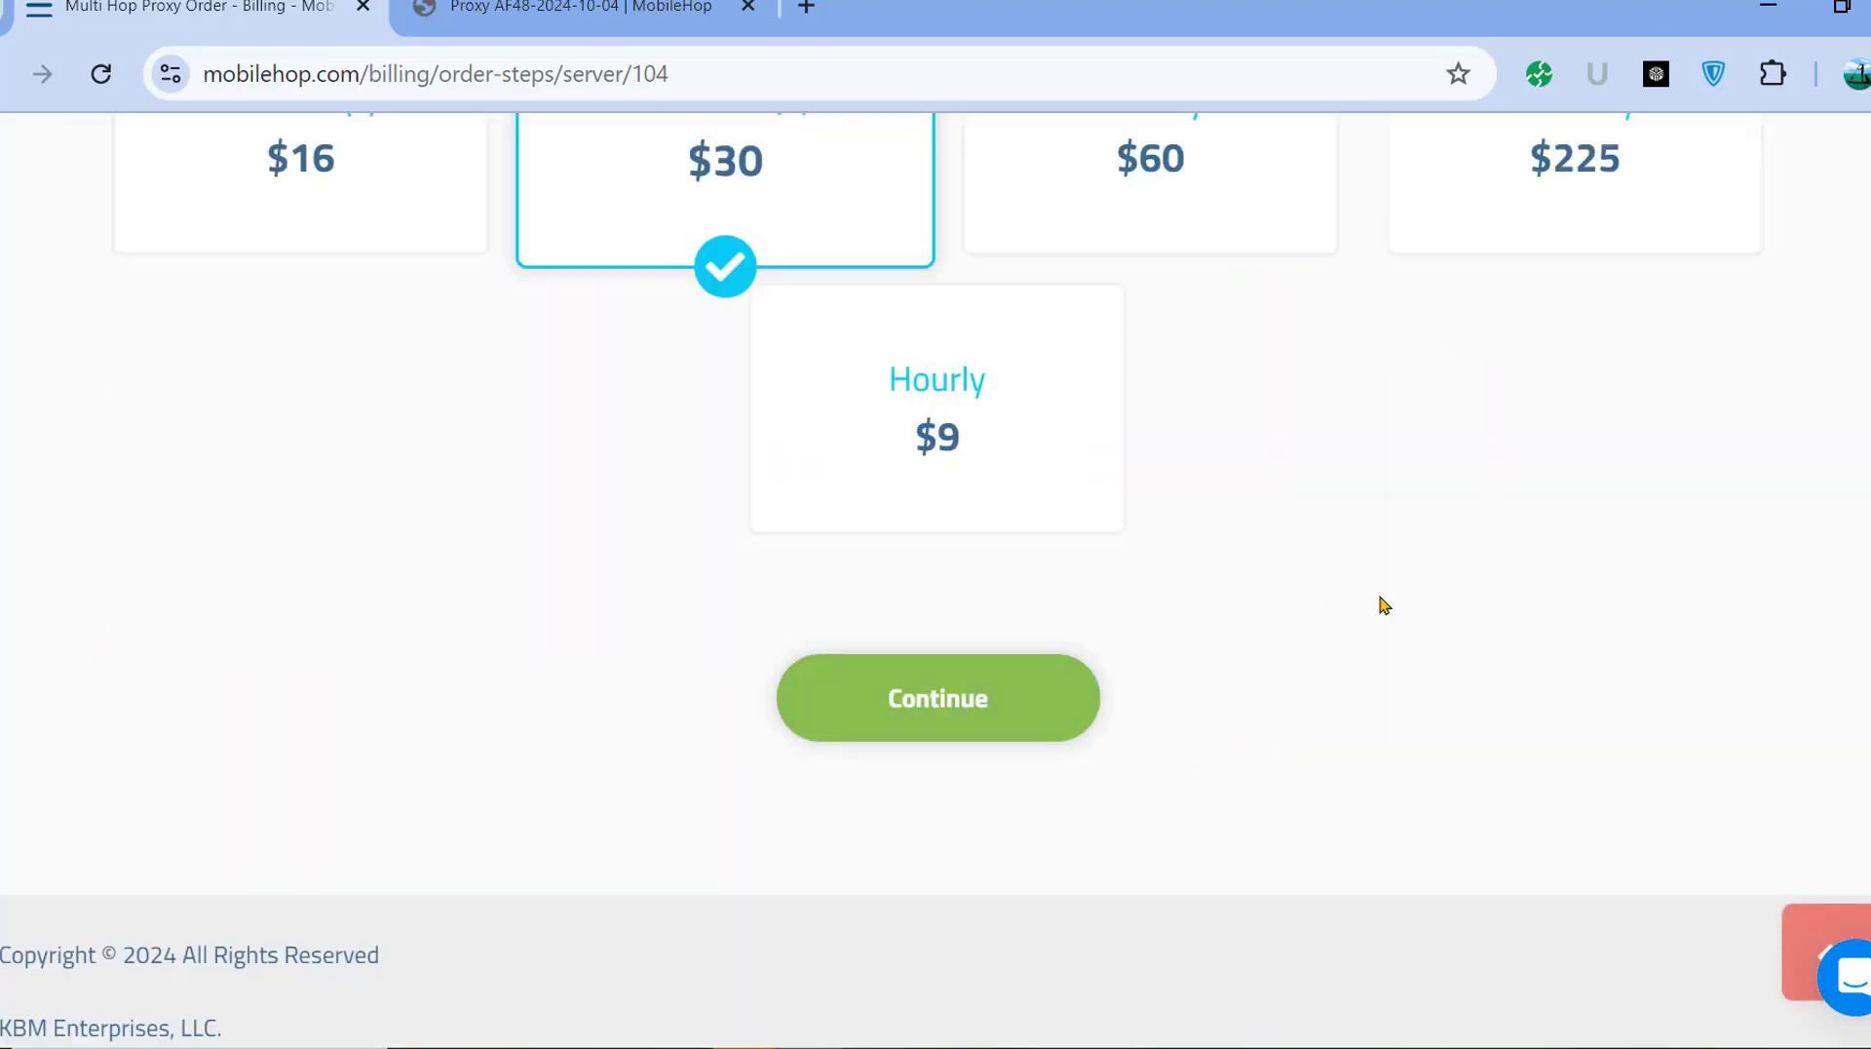
scroll(1380, 605, "up", 1)
scroll(1078, 727, "down", 1)
left_click(1023, 714)
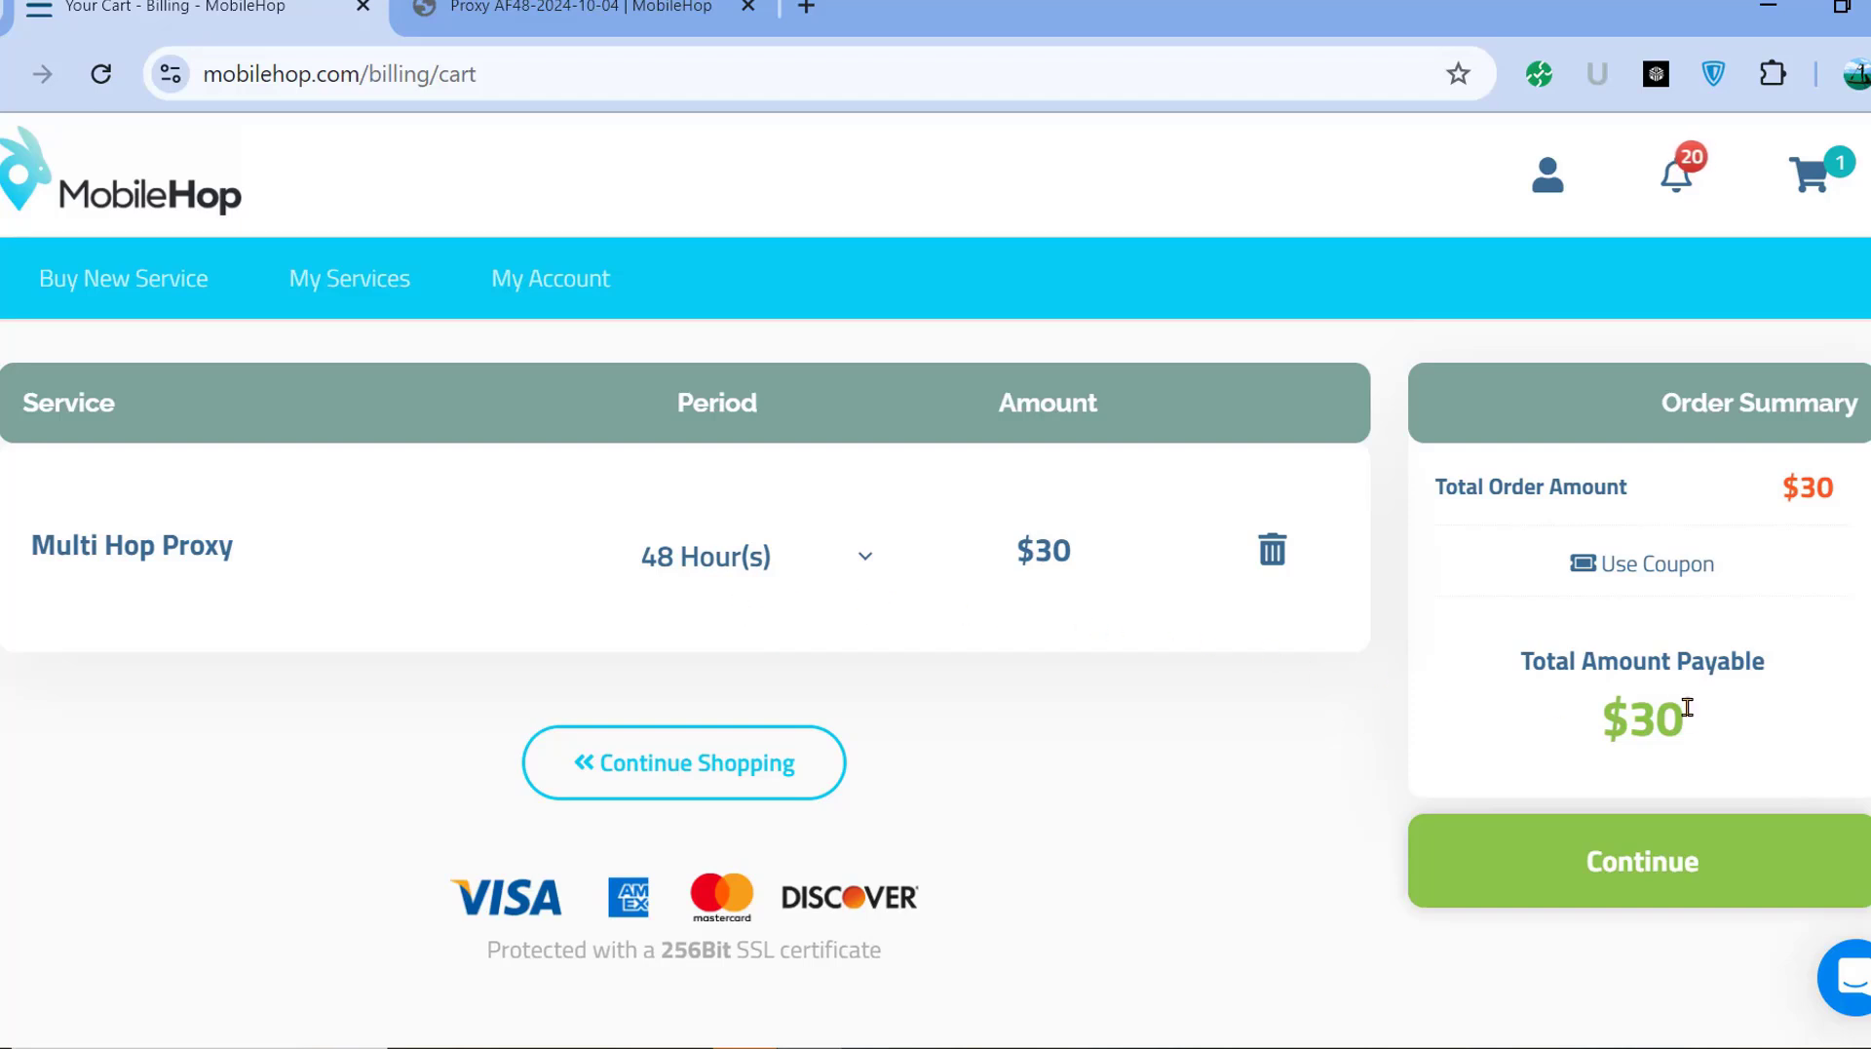
Remove the Multi Hop Proxy from the cart and switch to the Proxy AF48 details page.
left_click(1272, 553)
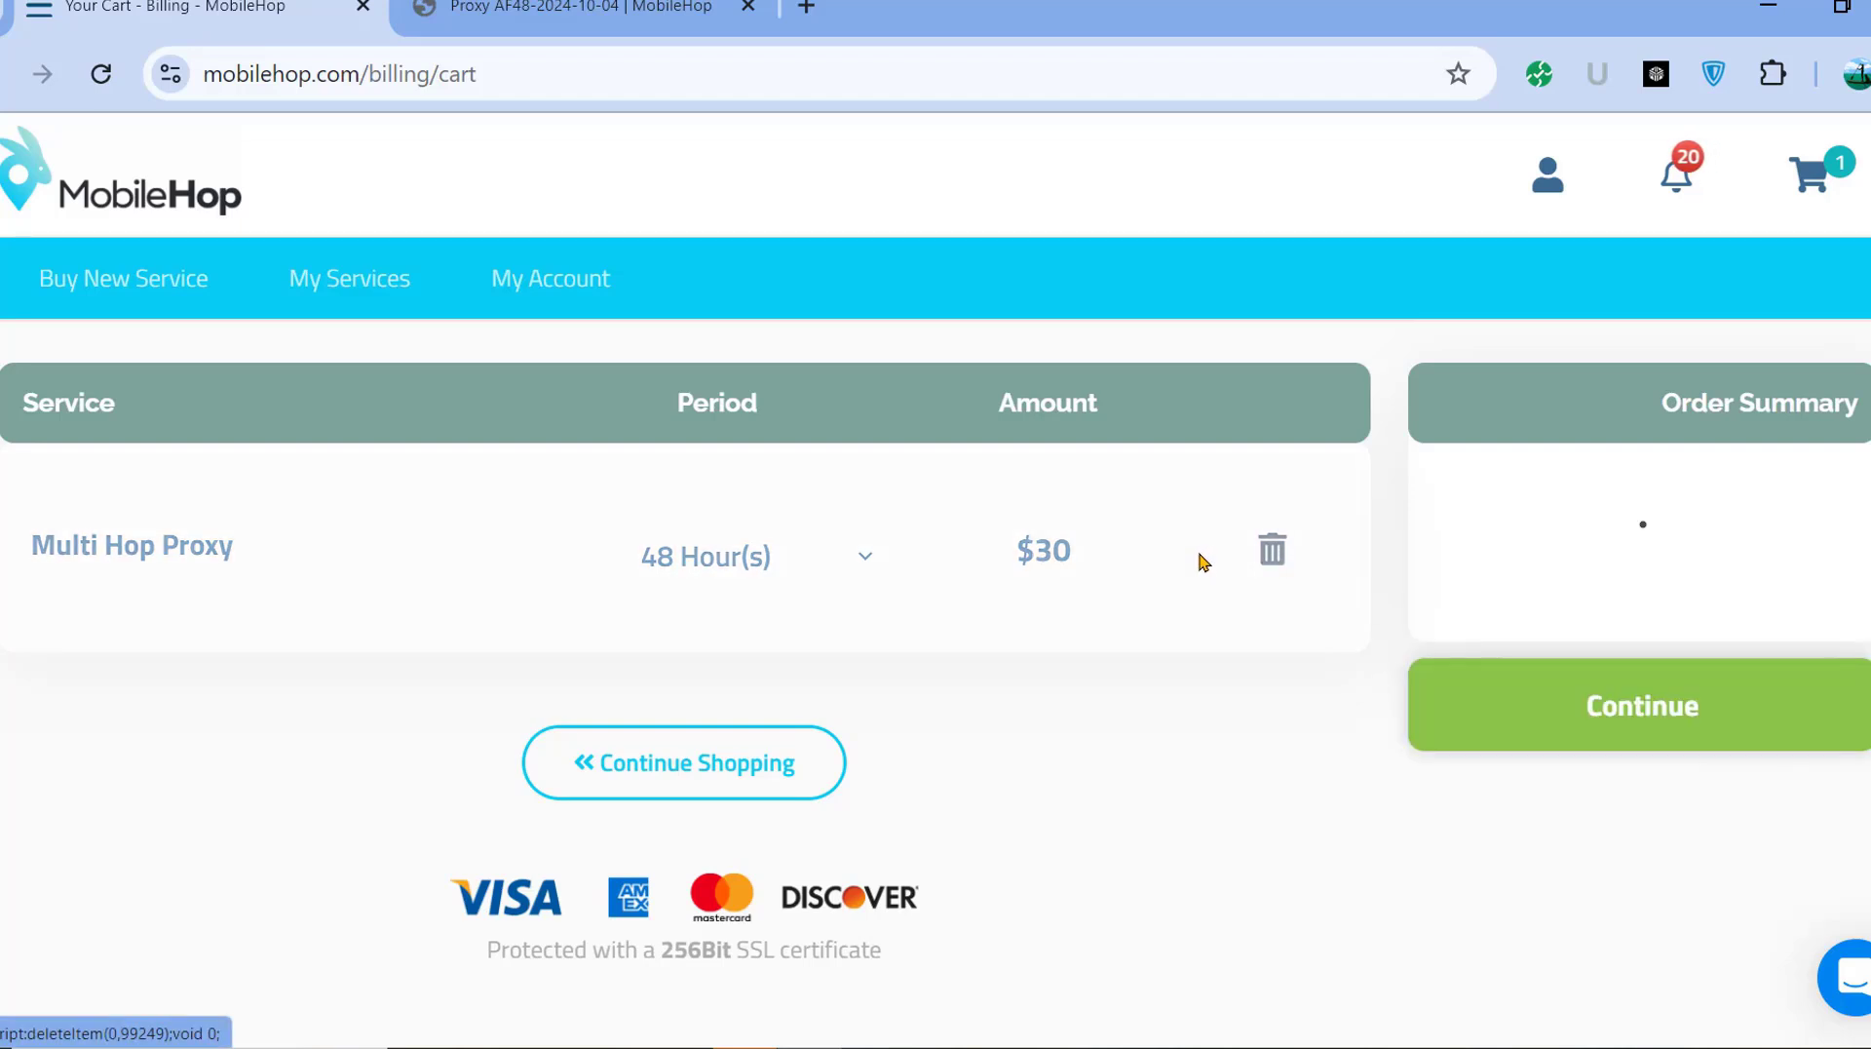
left_click(617, 8)
scroll(1072, 543, "up", 4)
scroll(887, 716, "up", 3)
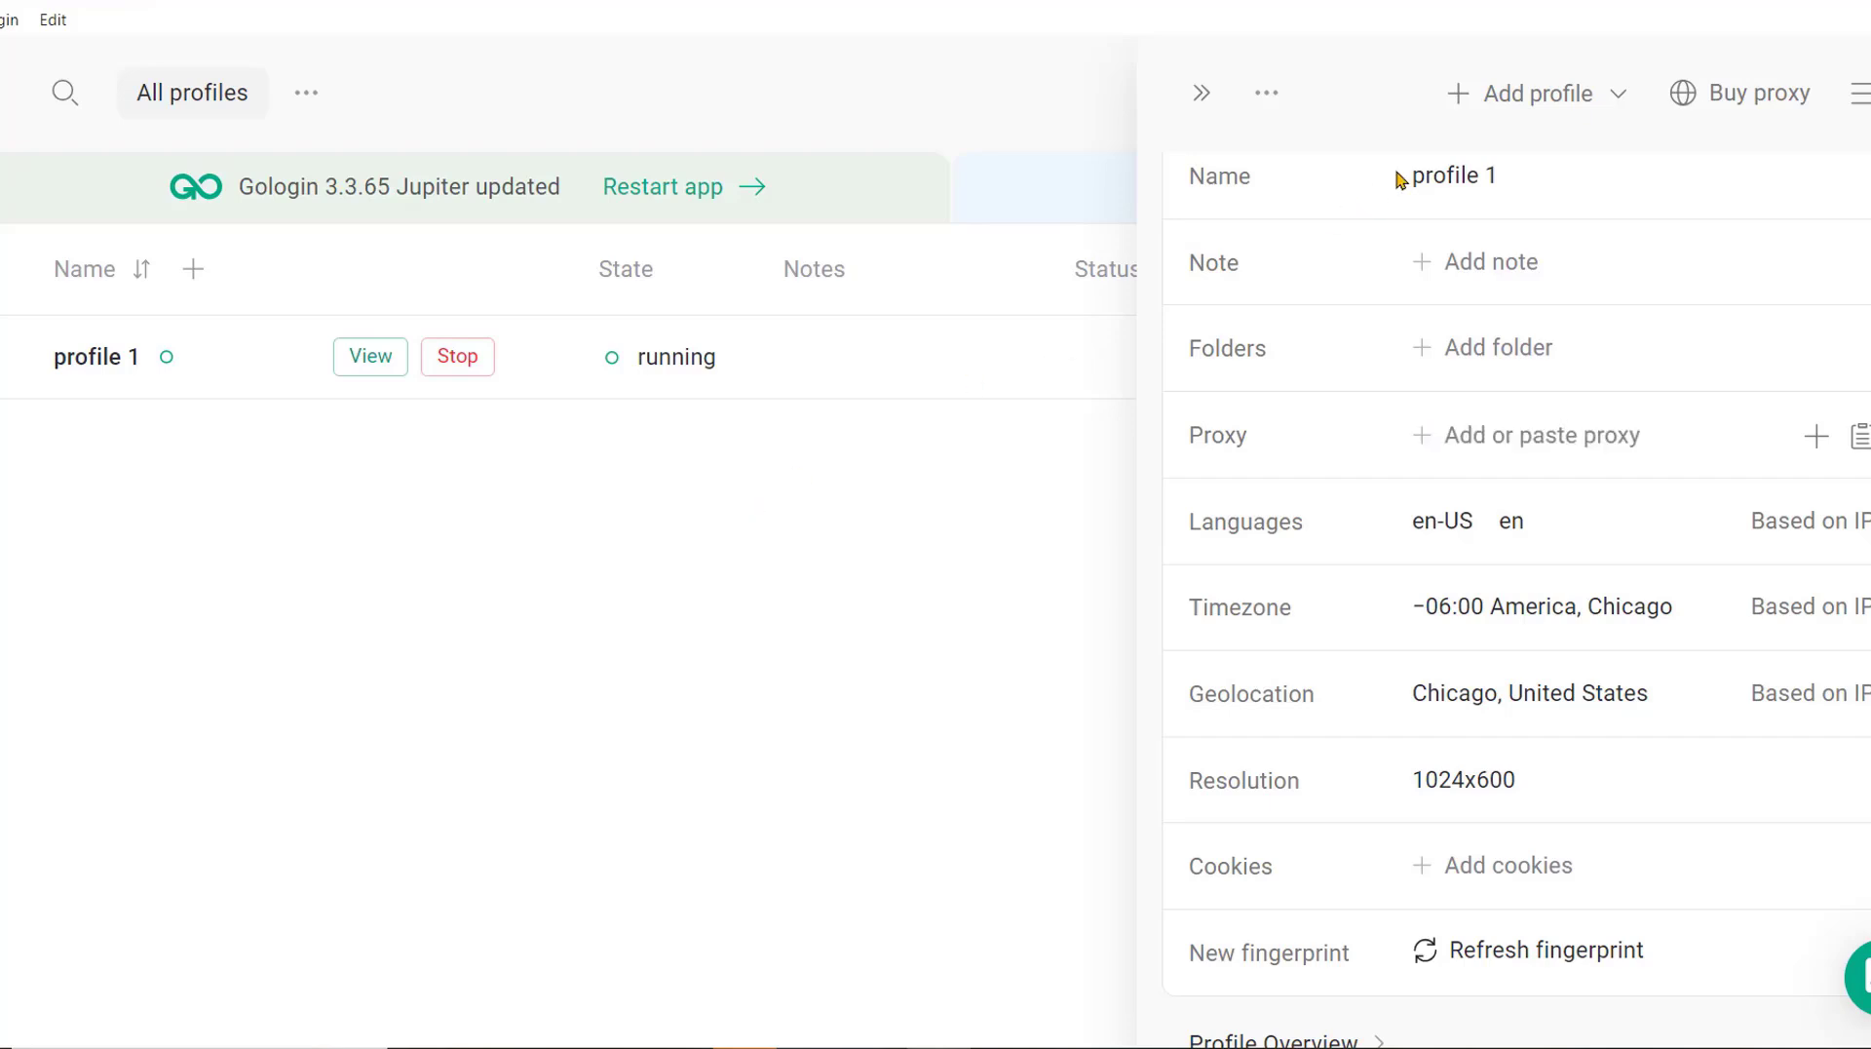
Start new browser profile 2 and reach its own-proxy IP address and port fields.
left_click(1481, 97)
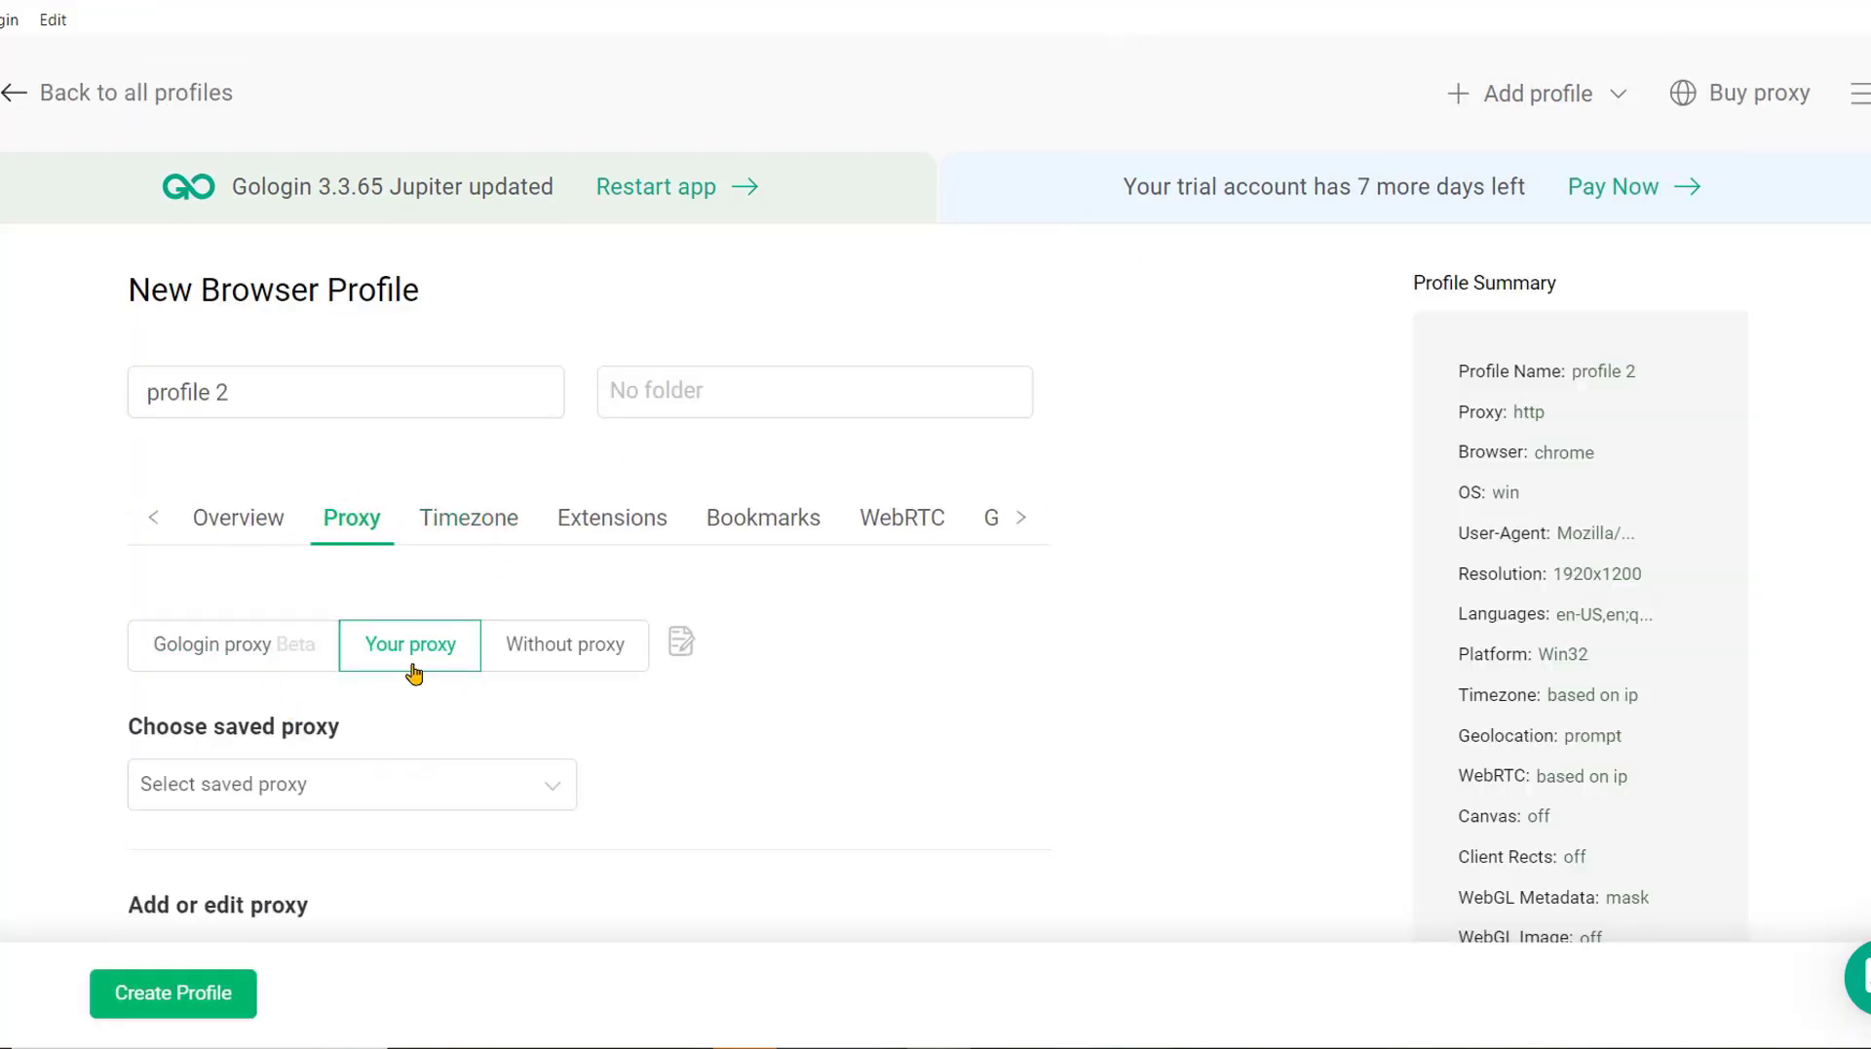
scroll(399, 747, "down", 3)
left_click(647, 706)
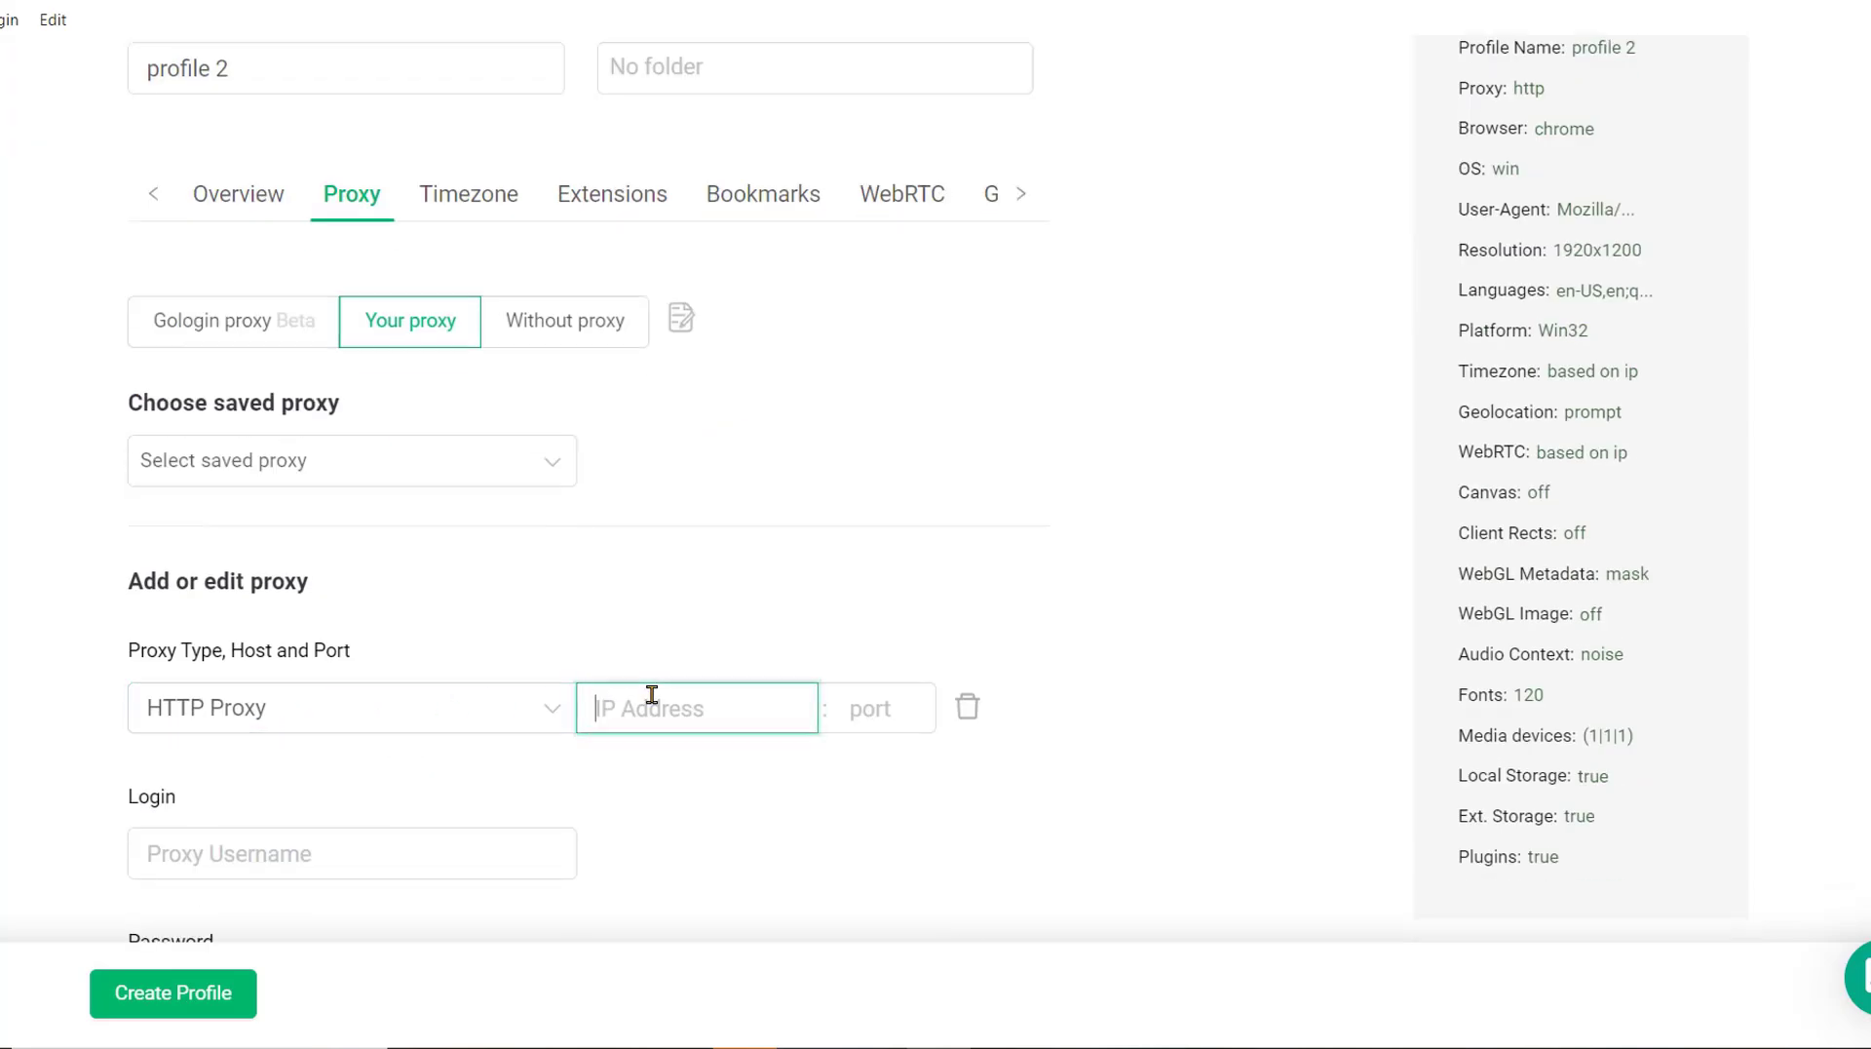
left_click(863, 700)
scroll(480, 764, "down", 3)
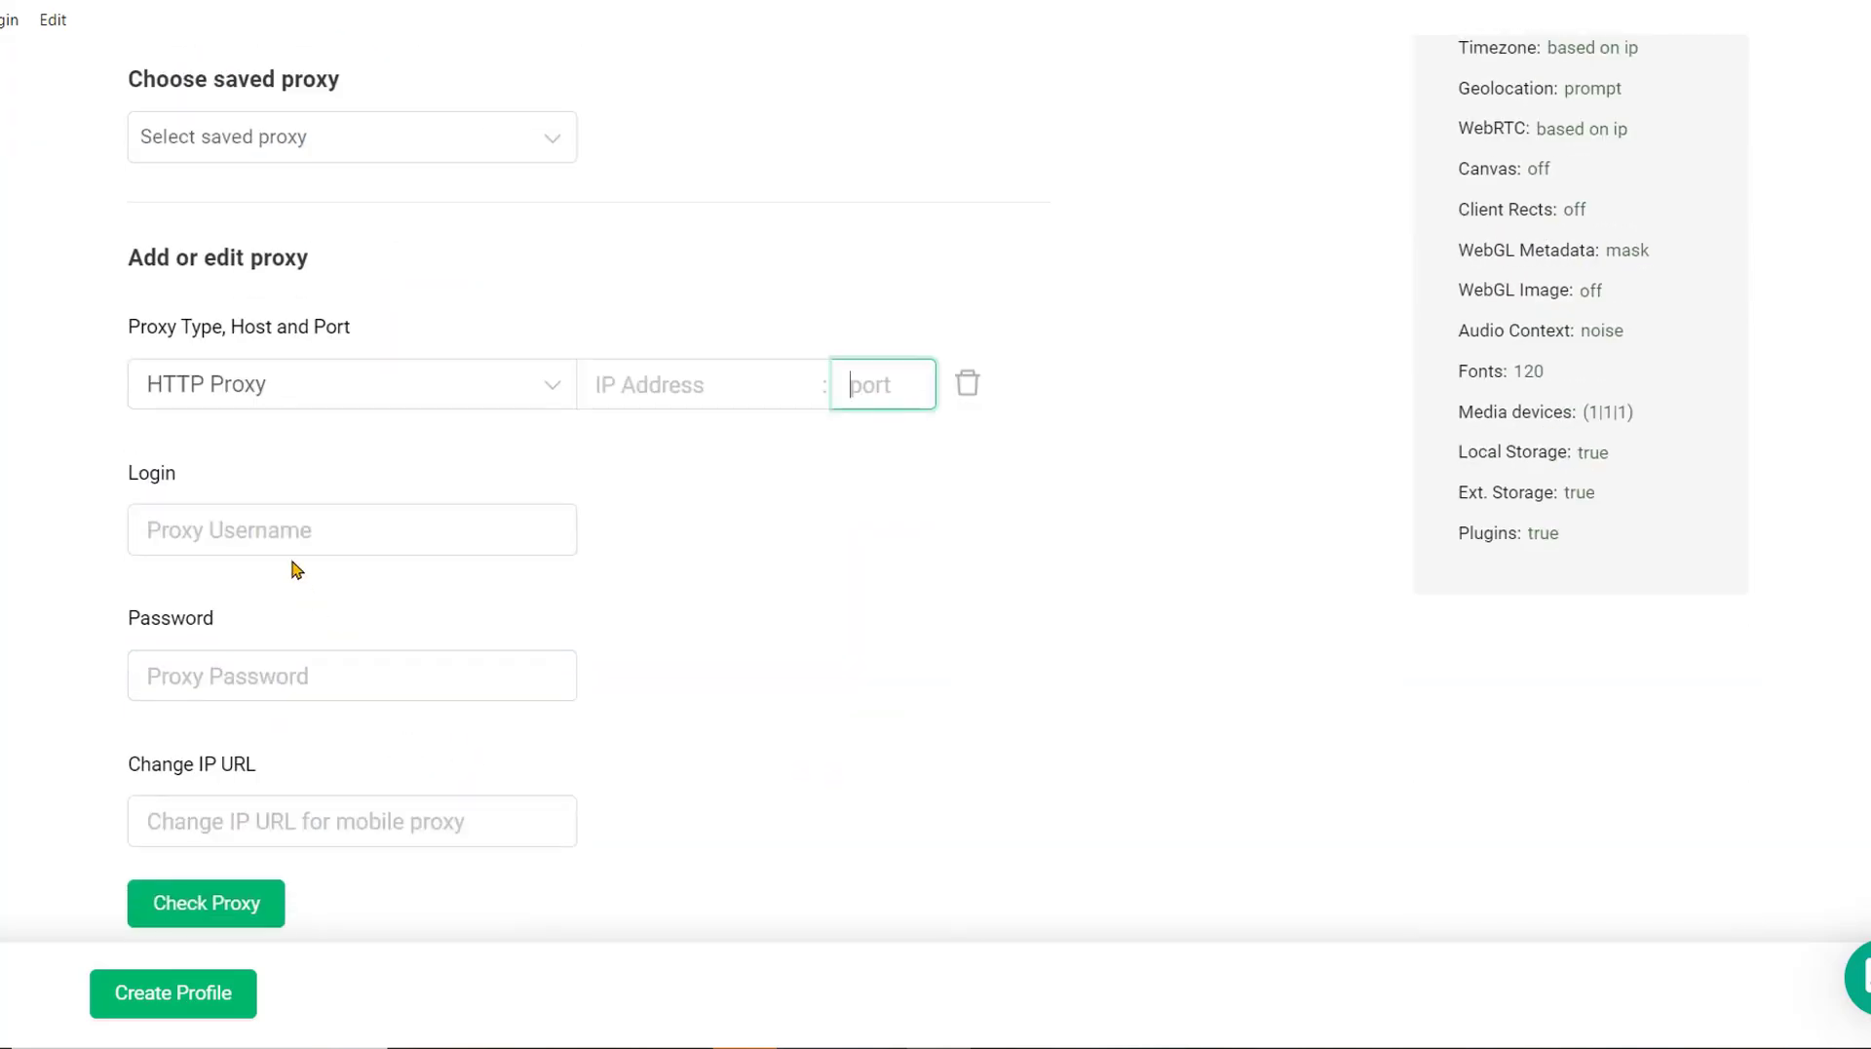
Ready the proxy username and password fields, then select MobileHop's HTTP proxy address and port.
left_click(292, 544)
left_click(271, 663)
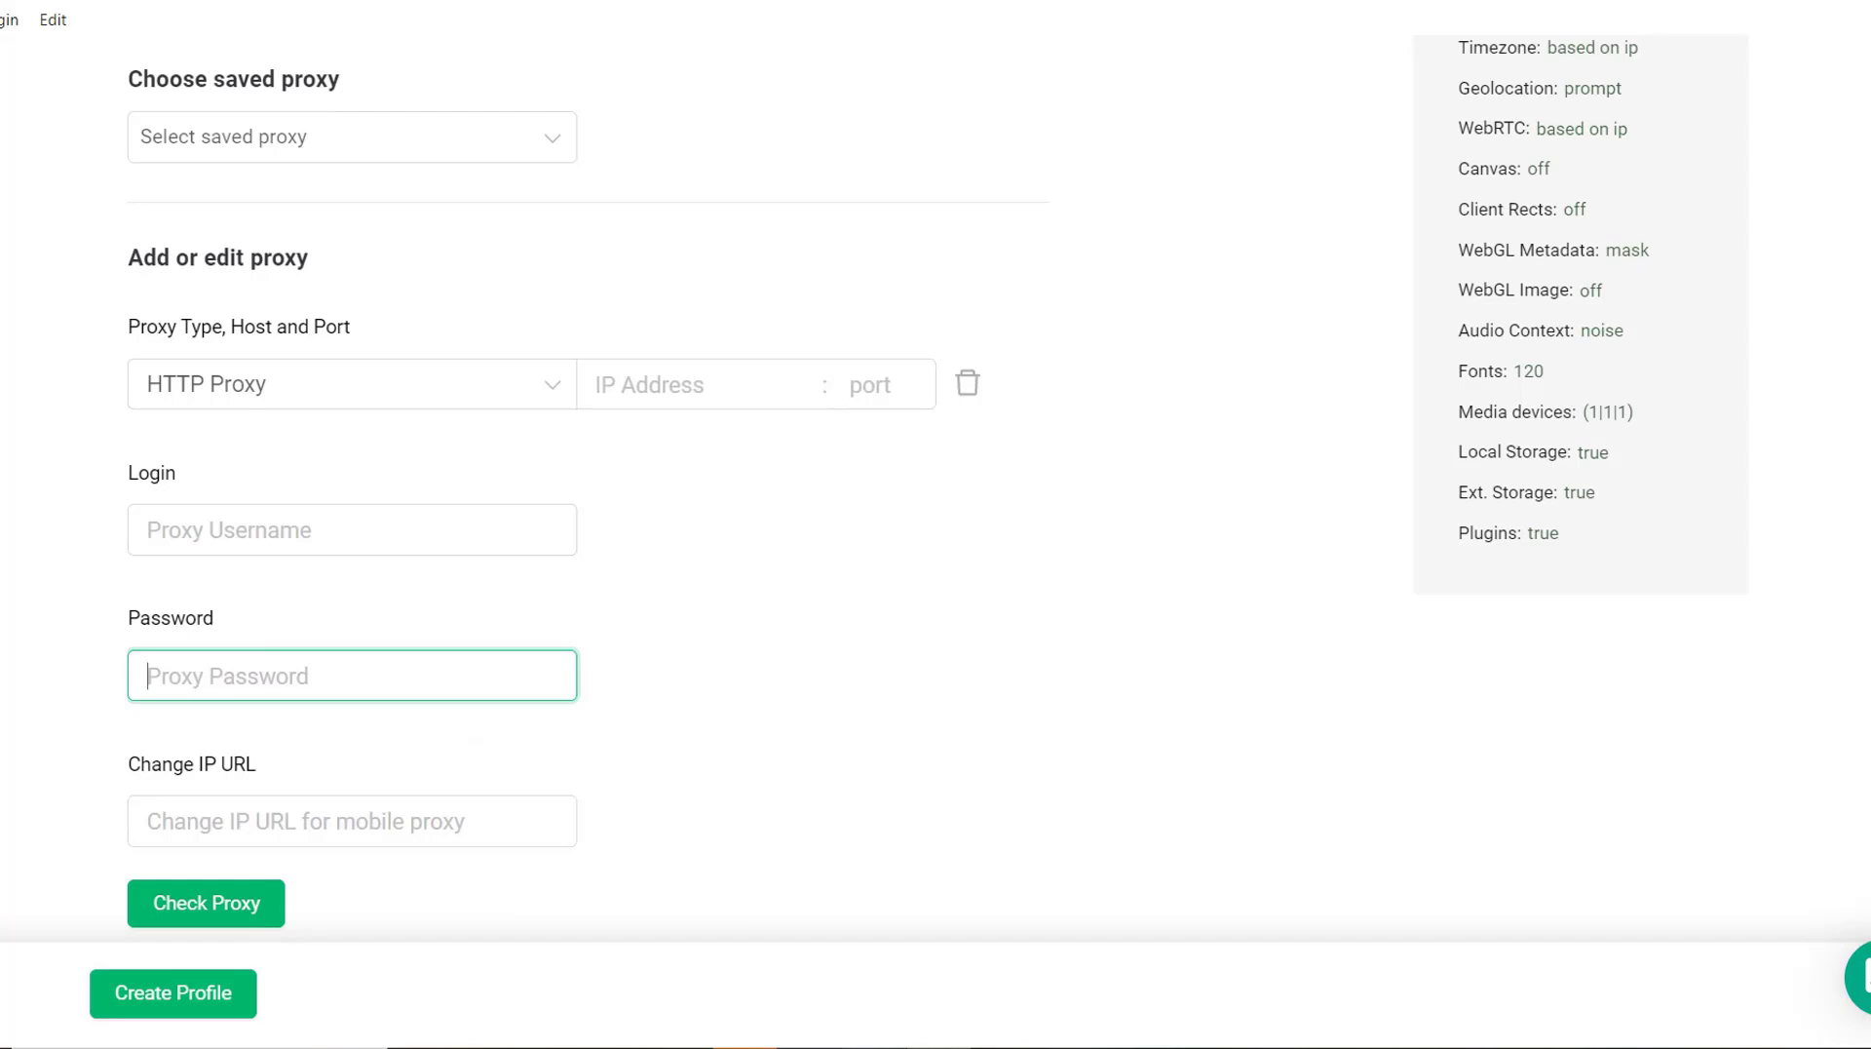
key("alt+Tab")
left_click_drag(794, 456, 1119, 471)
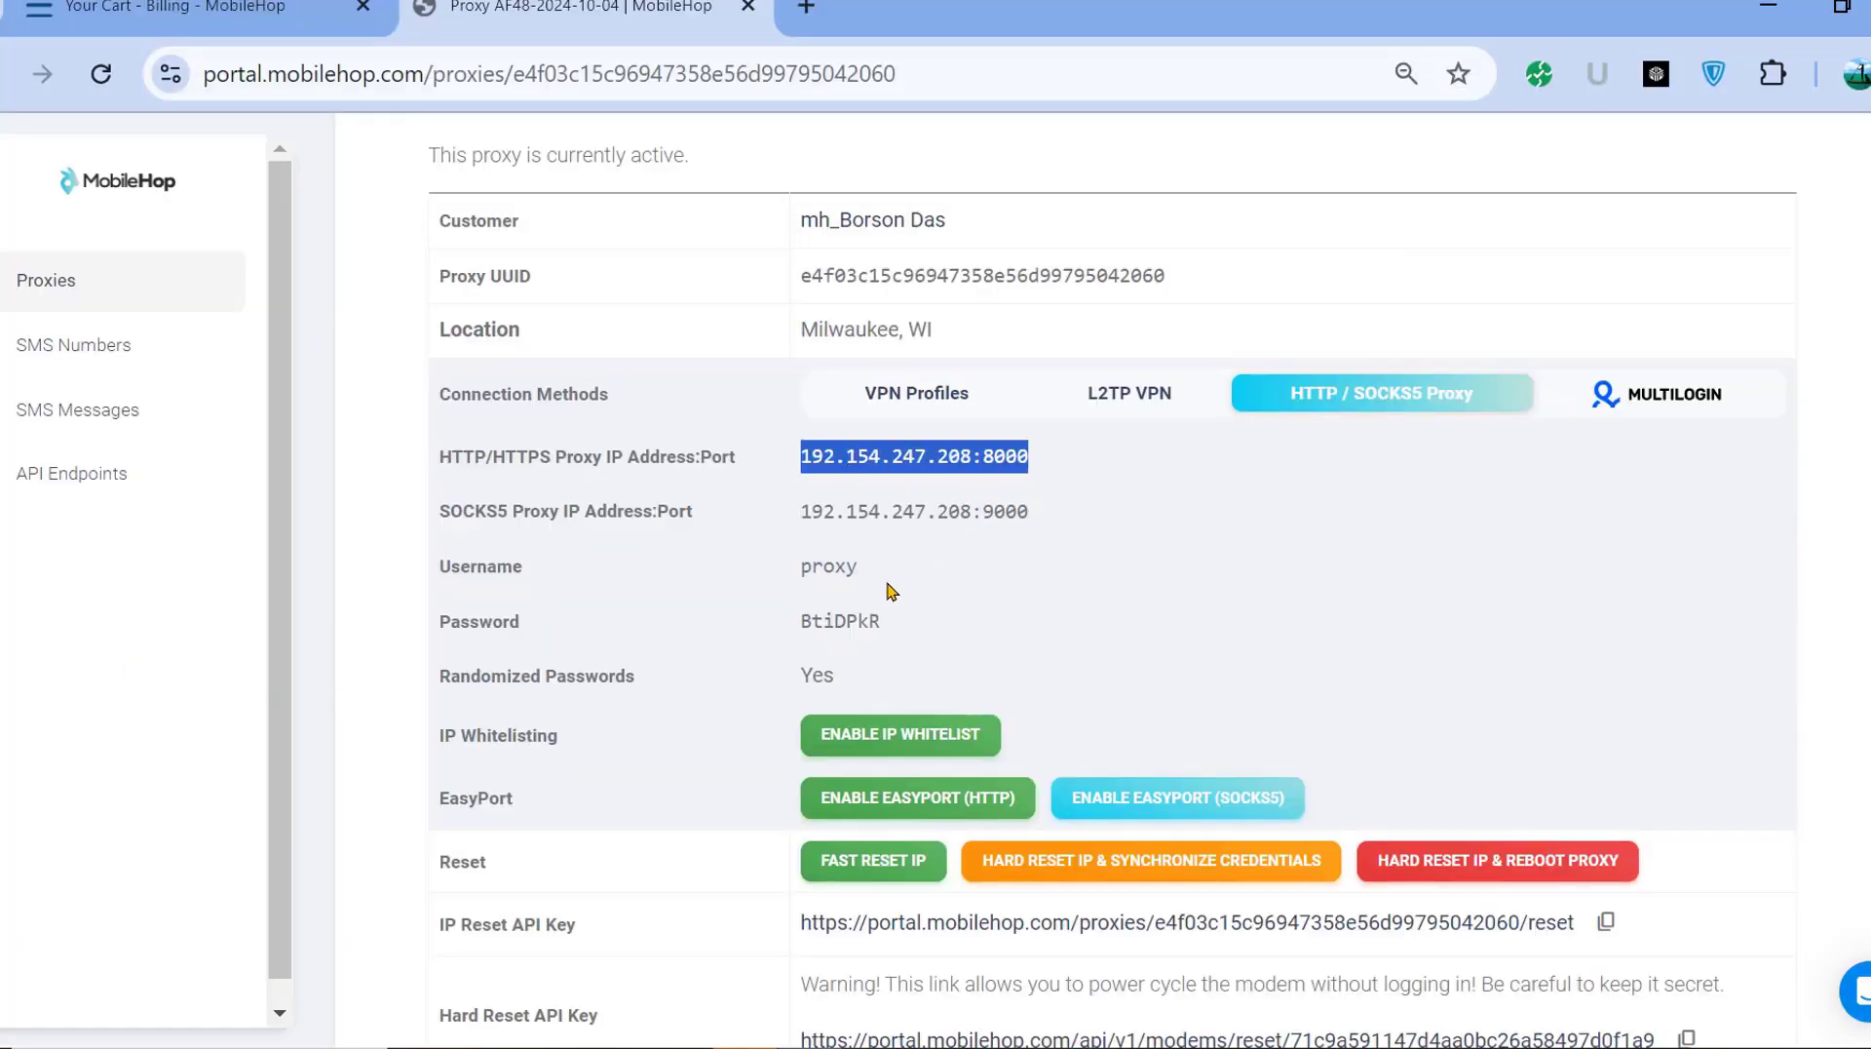
Select the proxy password and username on MobileHop's proxy details page.
left_click(845, 570)
double_click(845, 619)
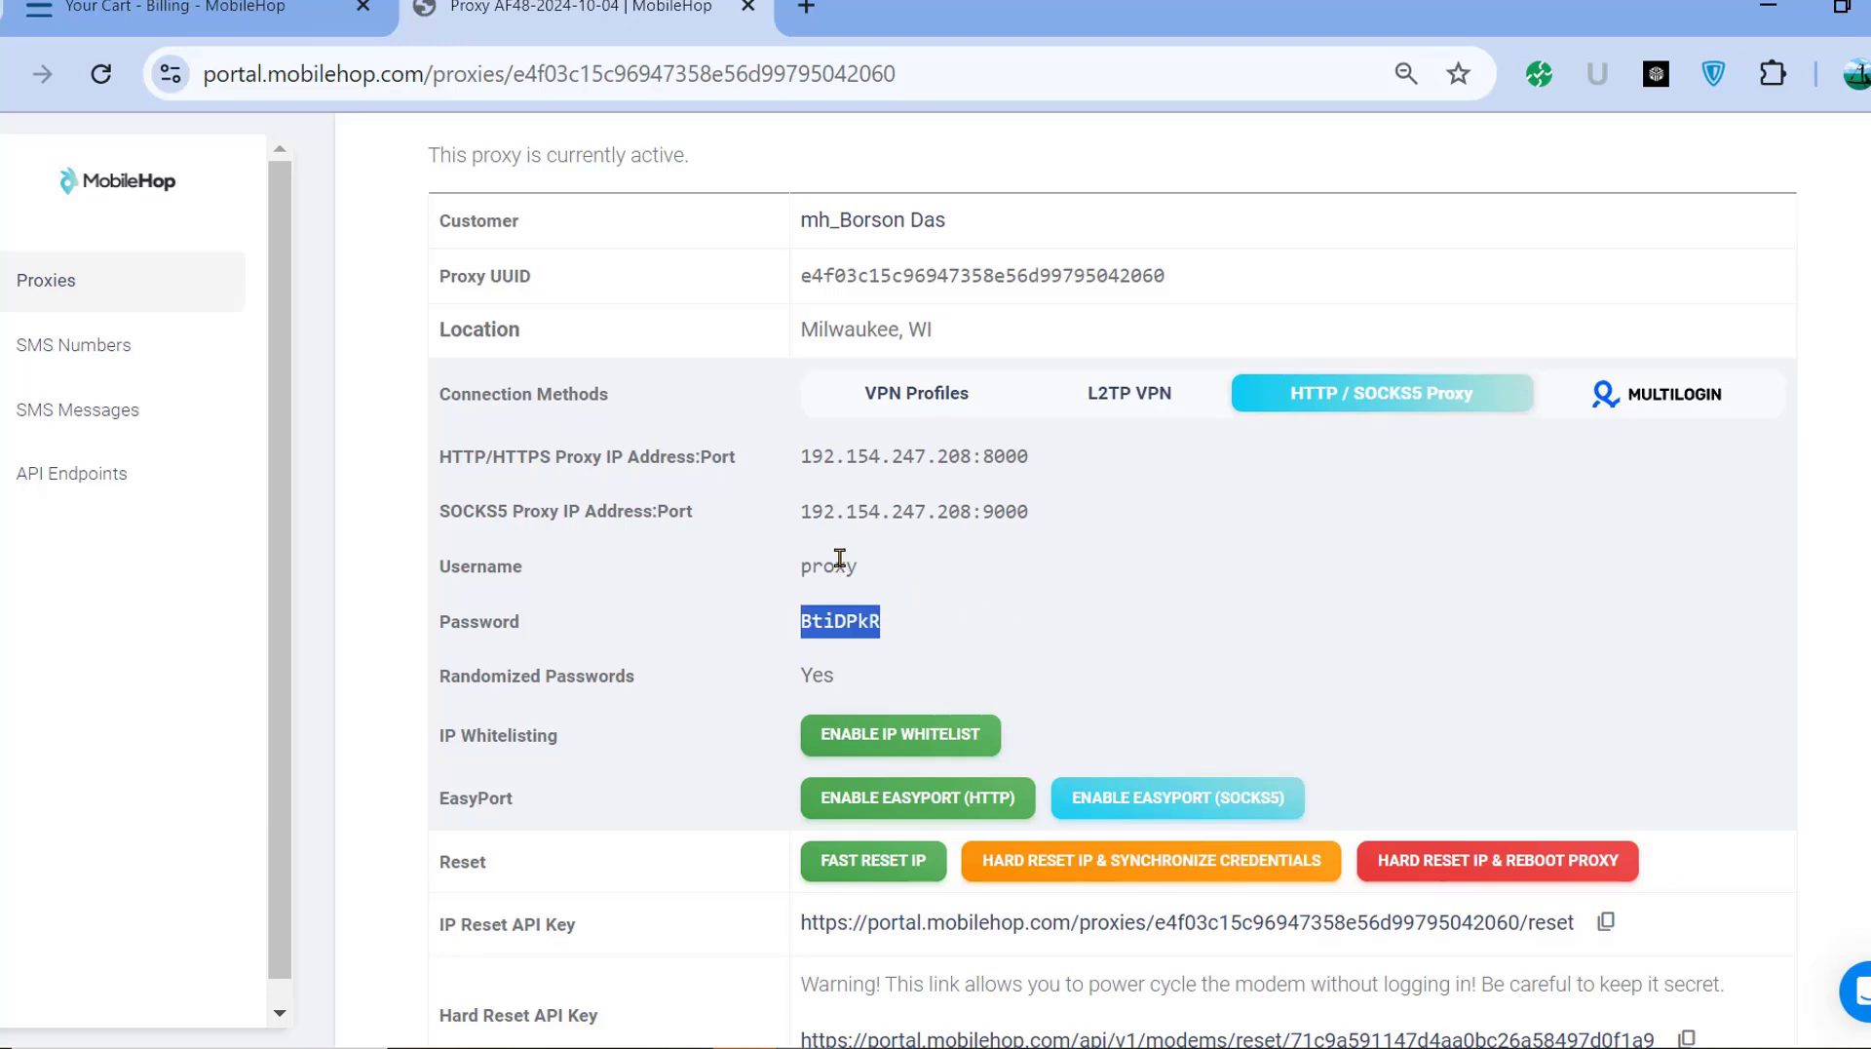
left_click_drag(841, 563, 952, 560)
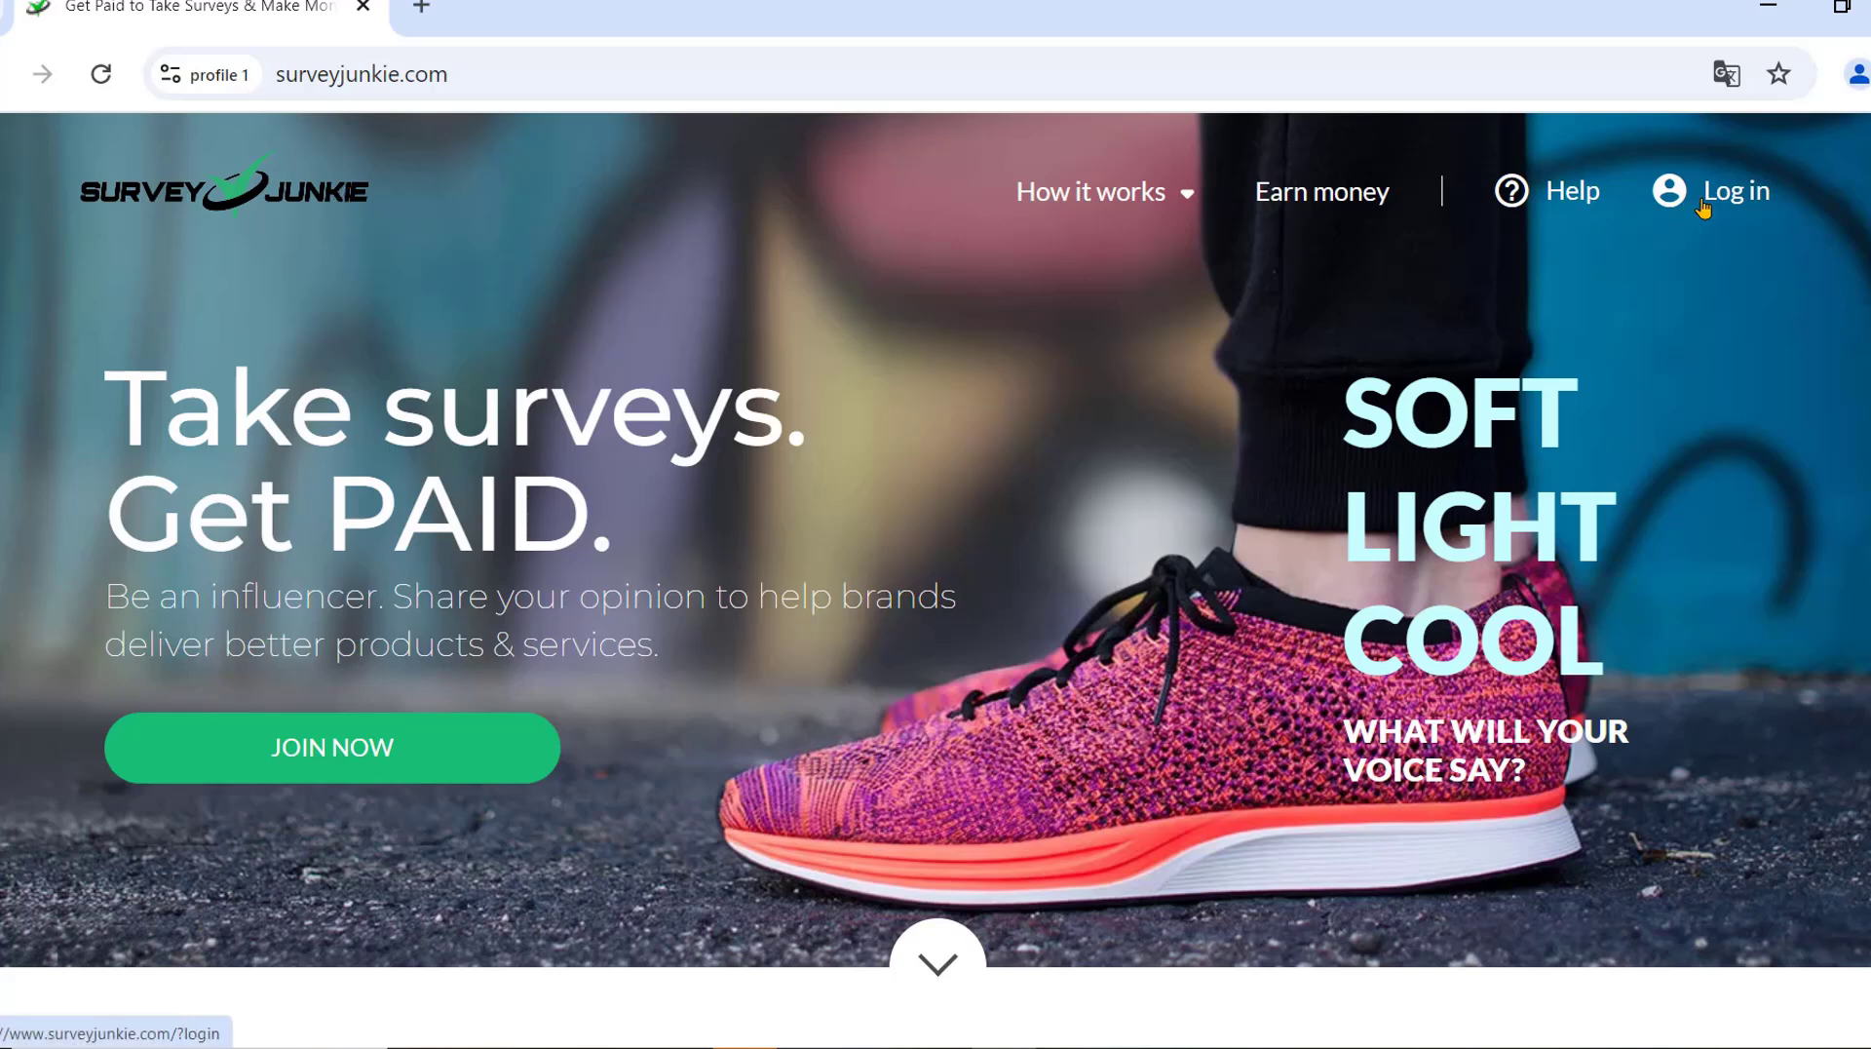
Join Survey Junkie with the pasted e-mail address and begin the five-step registration.
left_click(302, 756)
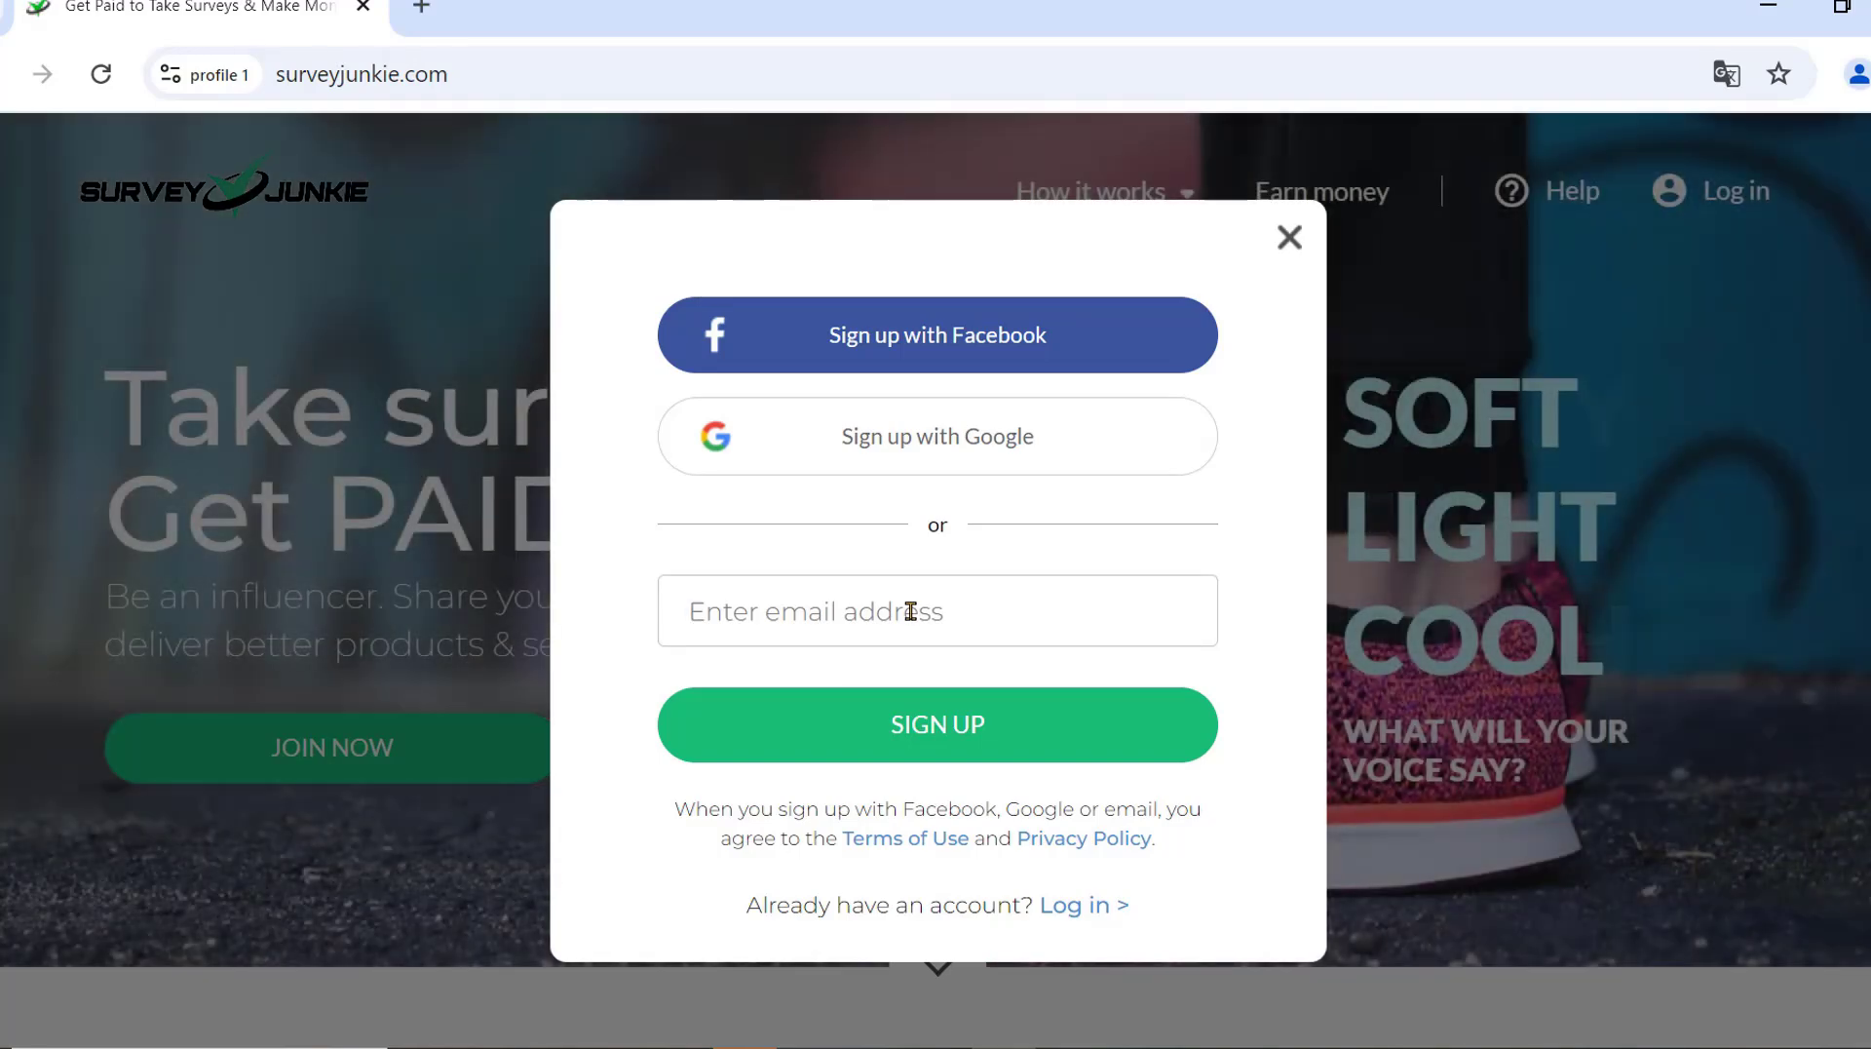
key("ctrl+v")
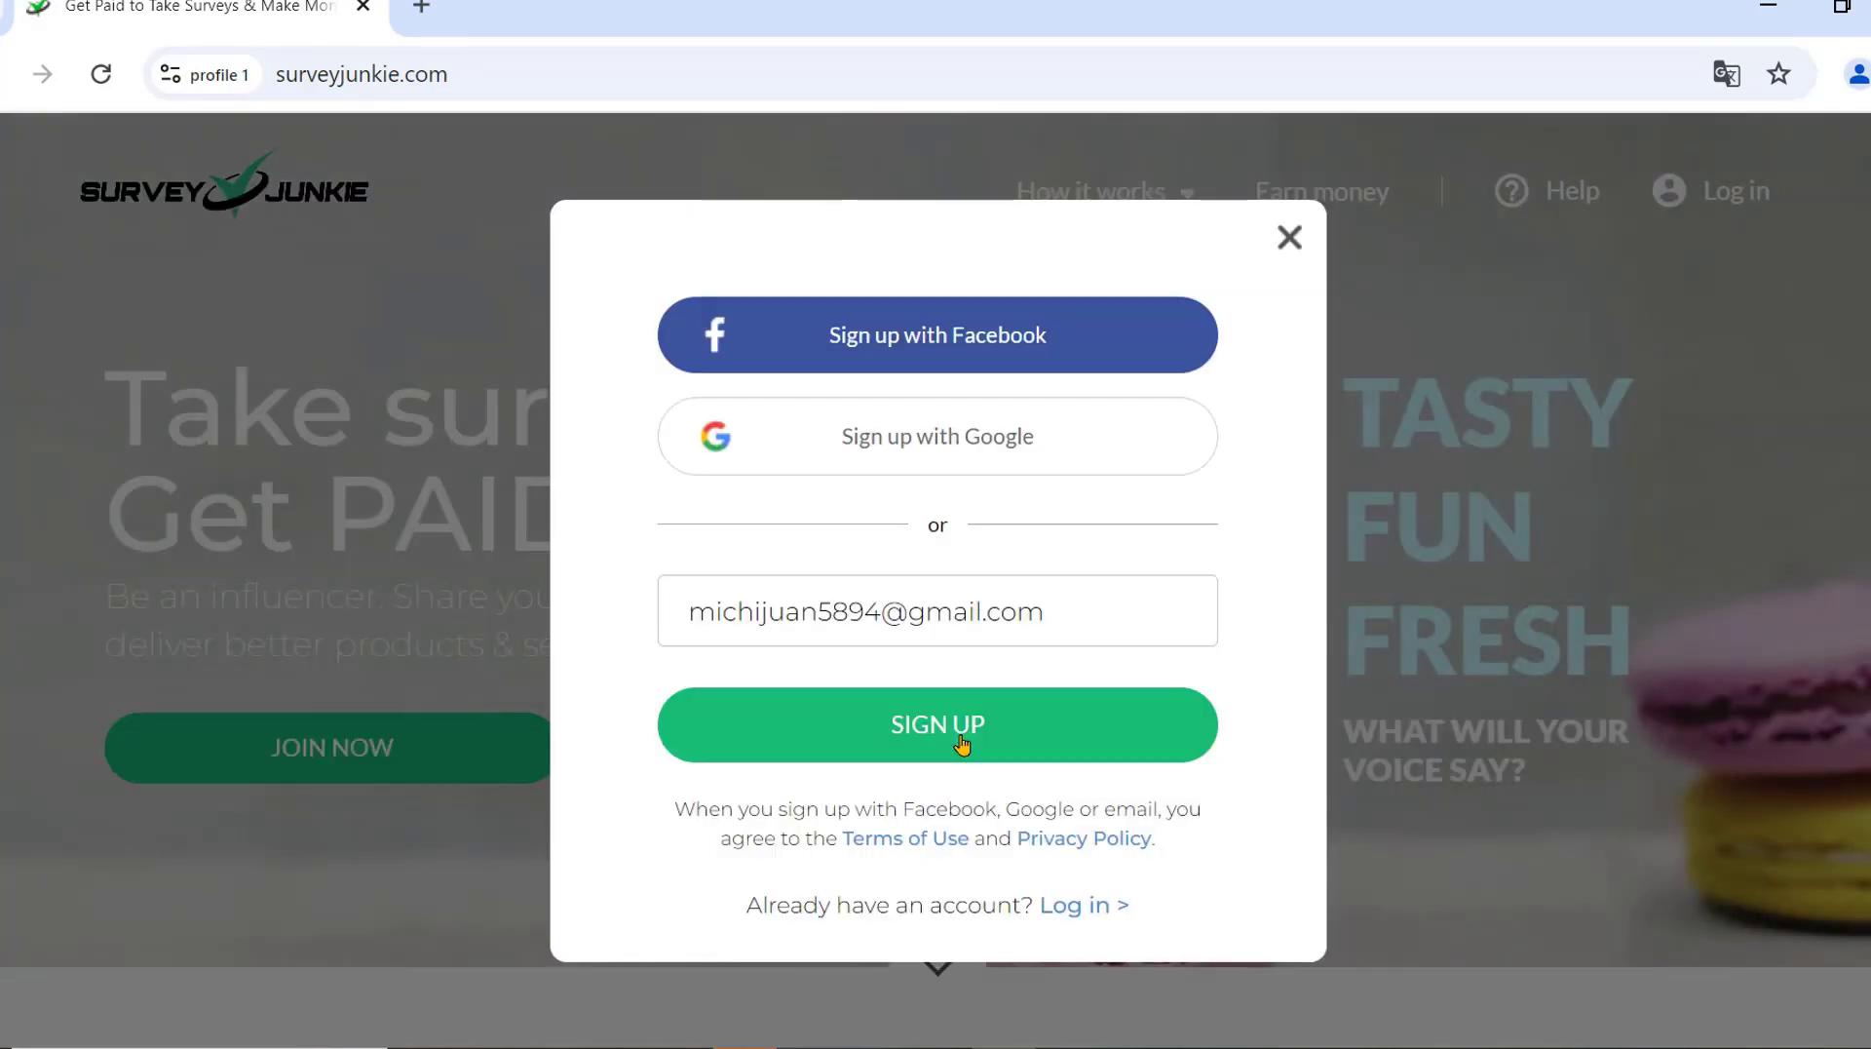
left_click(962, 745)
left_click(1007, 565)
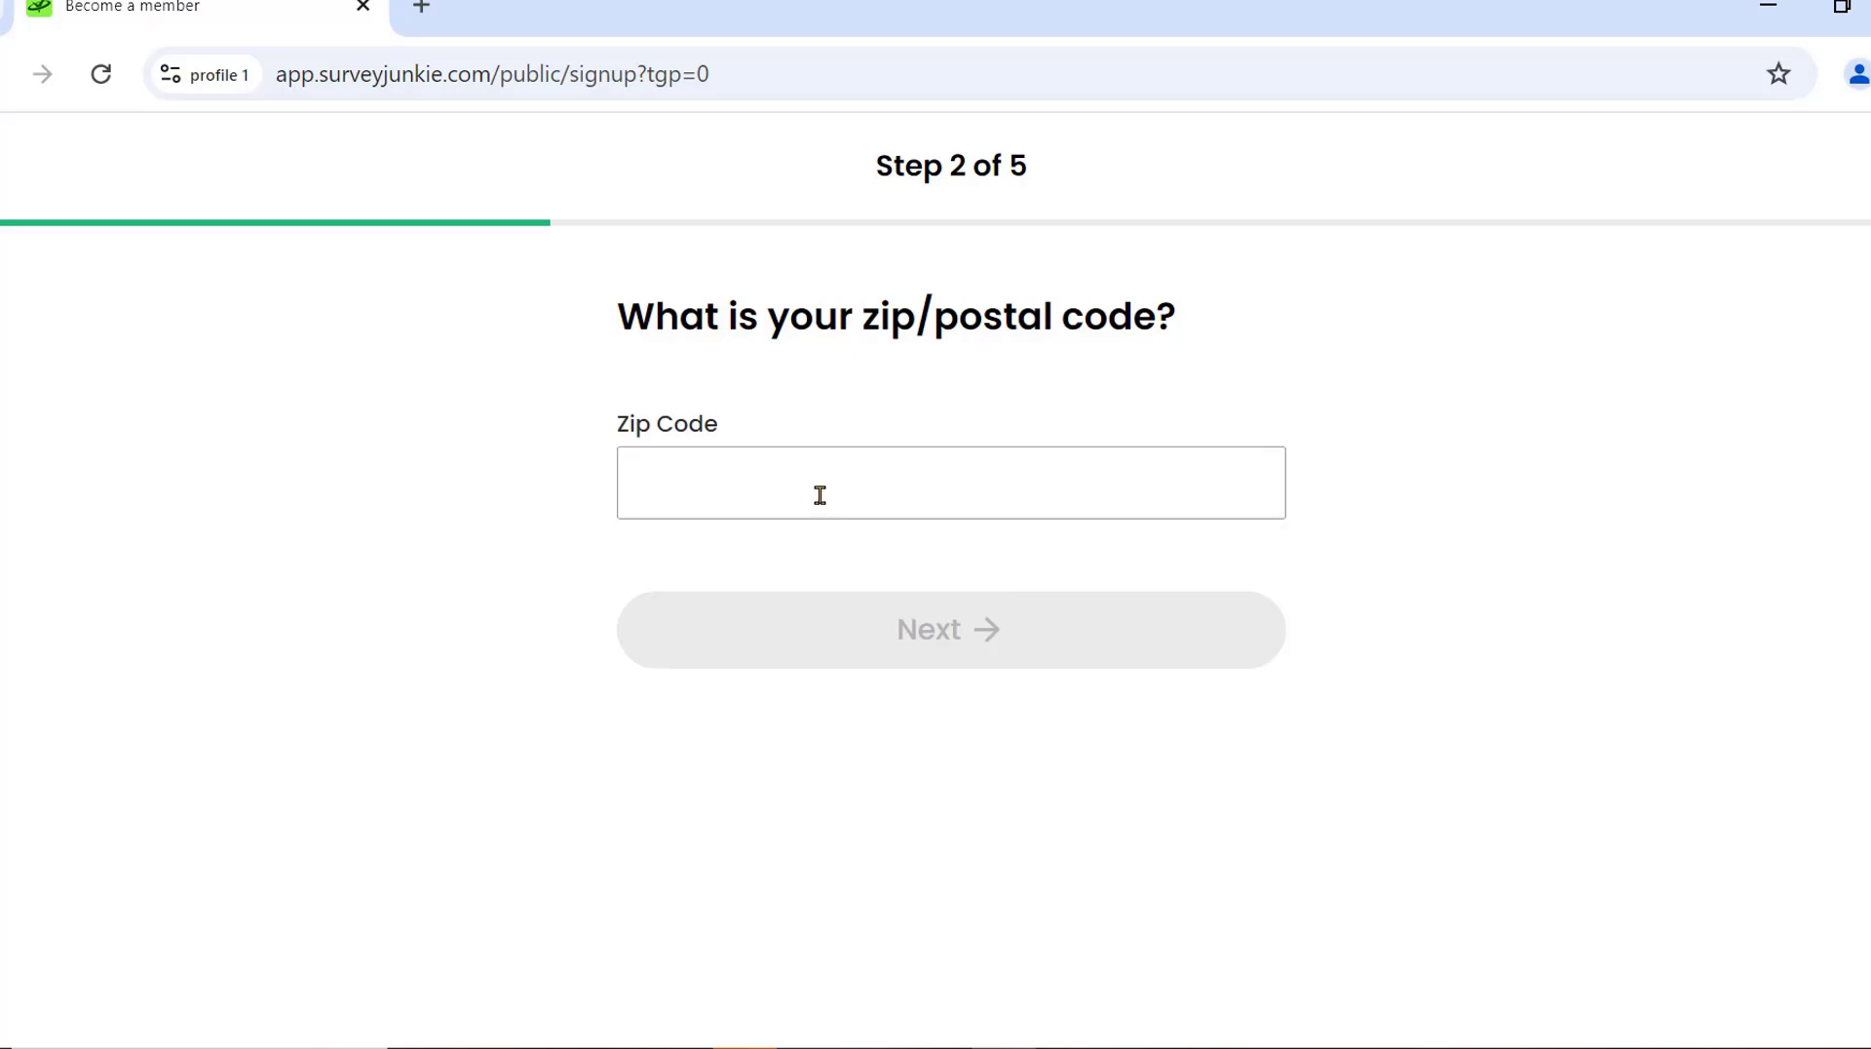
Take the saved zip code from the notes and submit it to reach step 3.
left_click(1778, 10)
left_click(1782, 9)
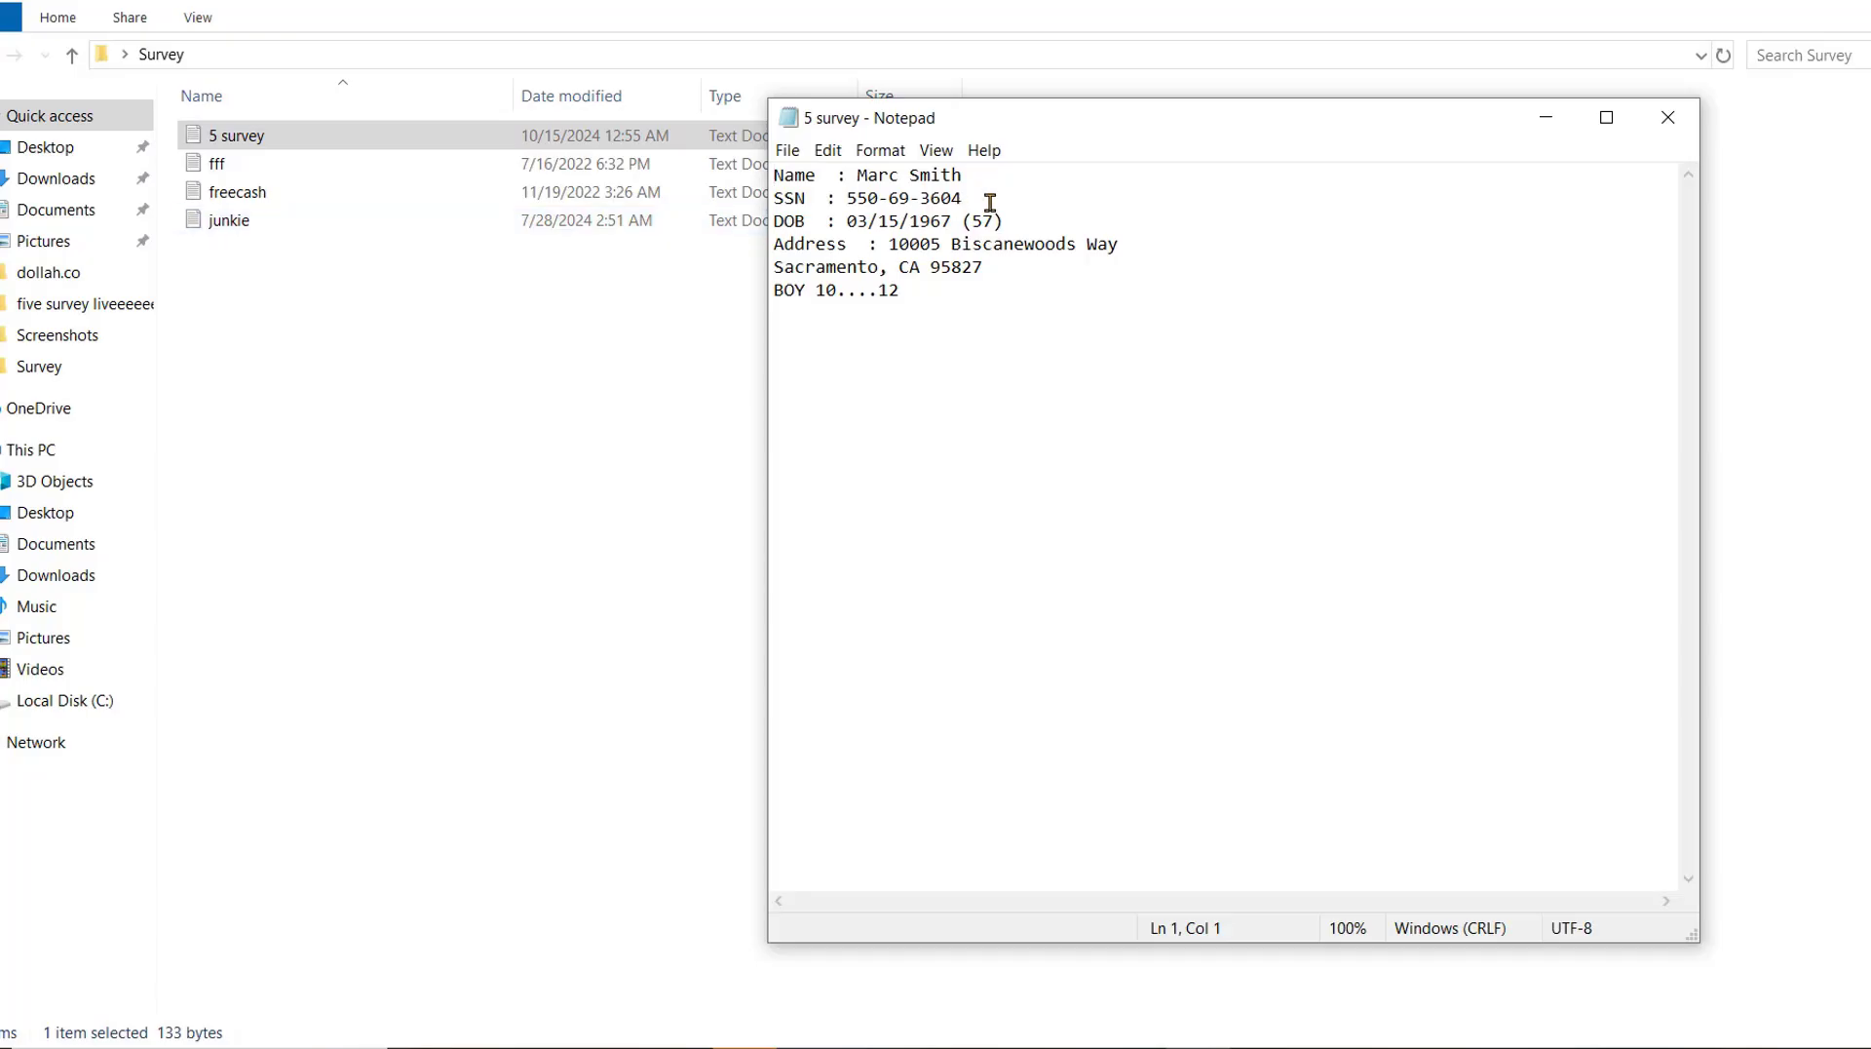
double_click(969, 269)
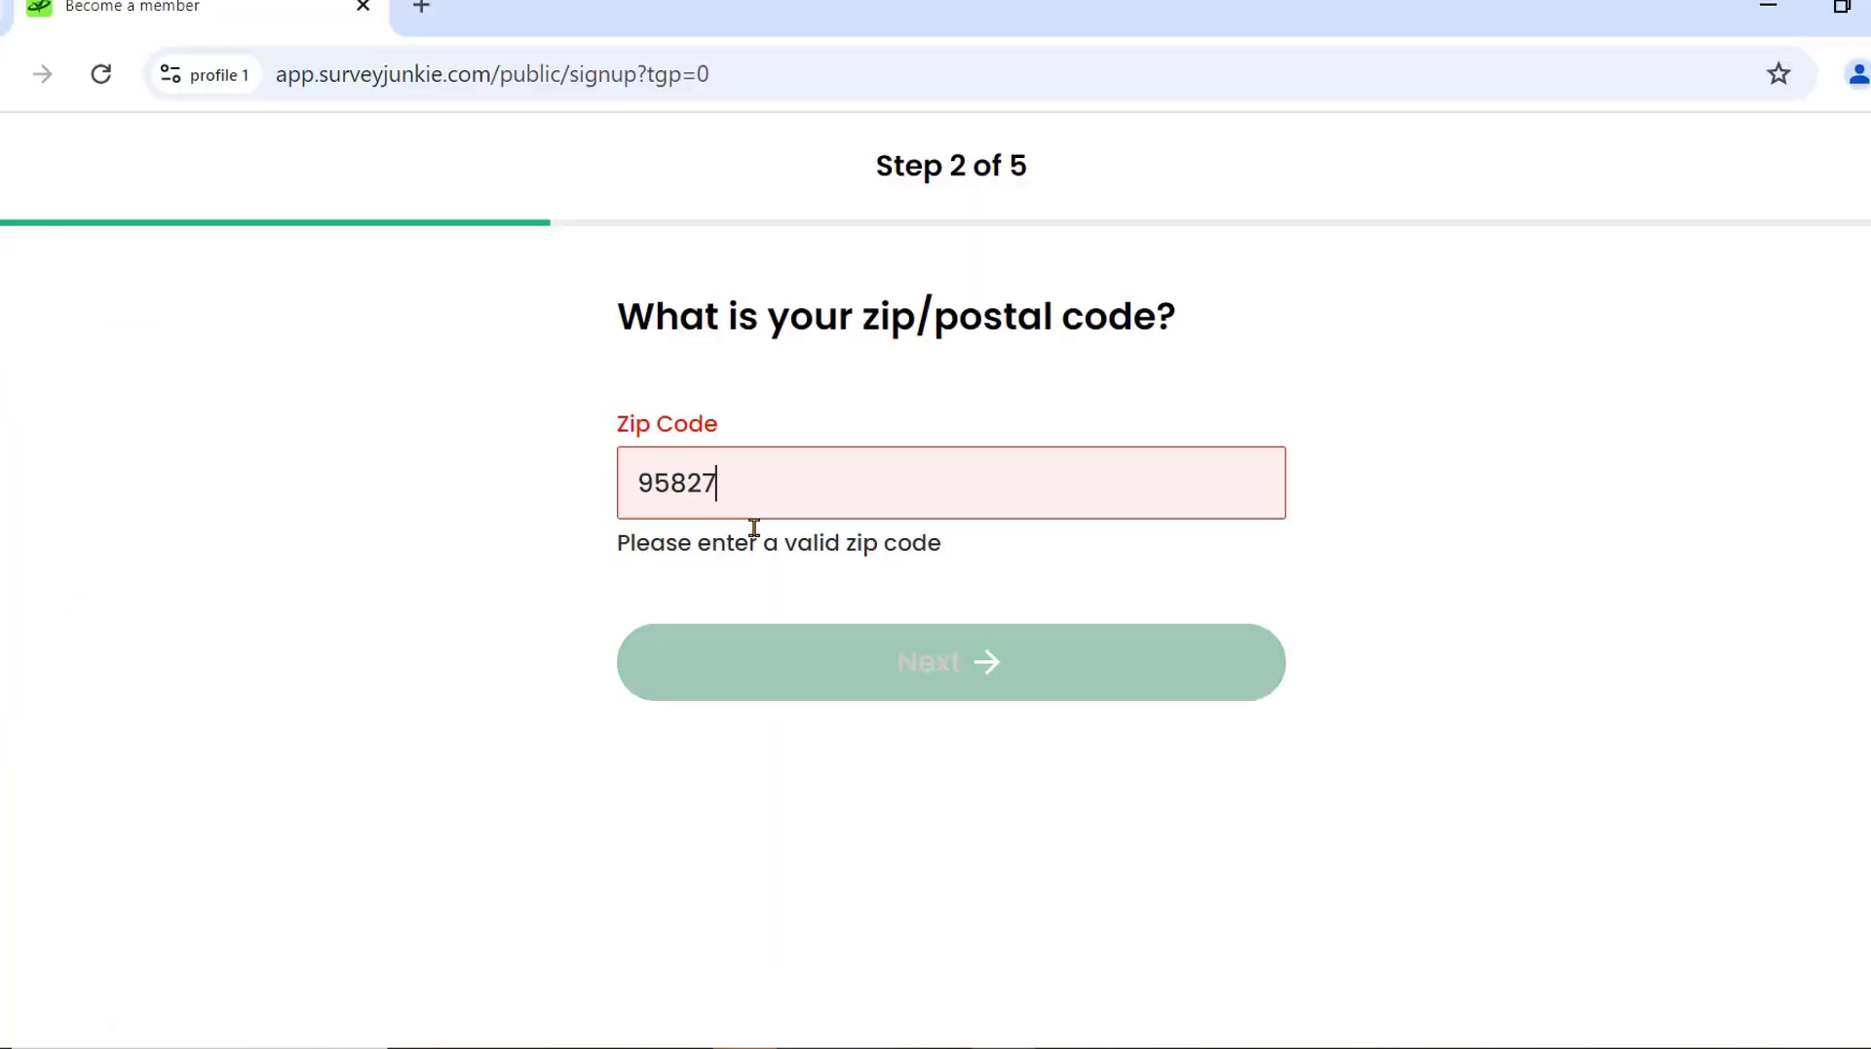
left_click(991, 665)
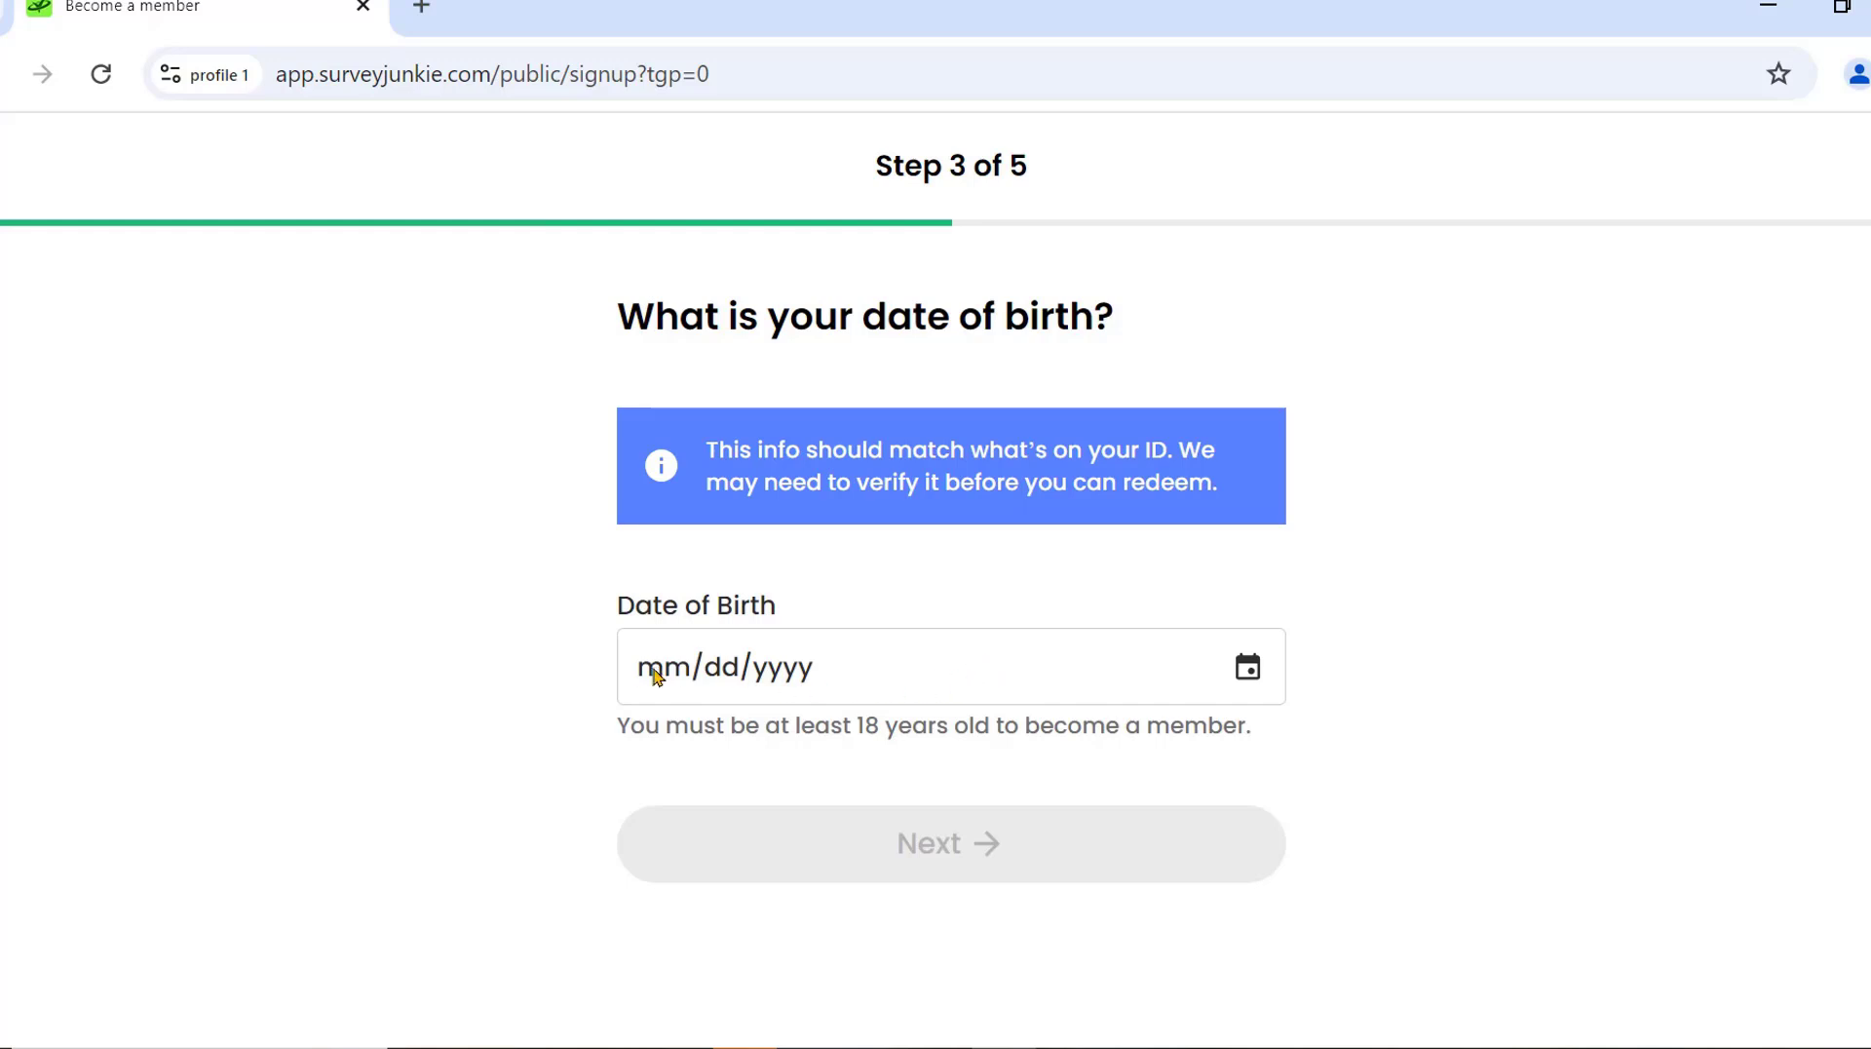
key("alt+Tab")
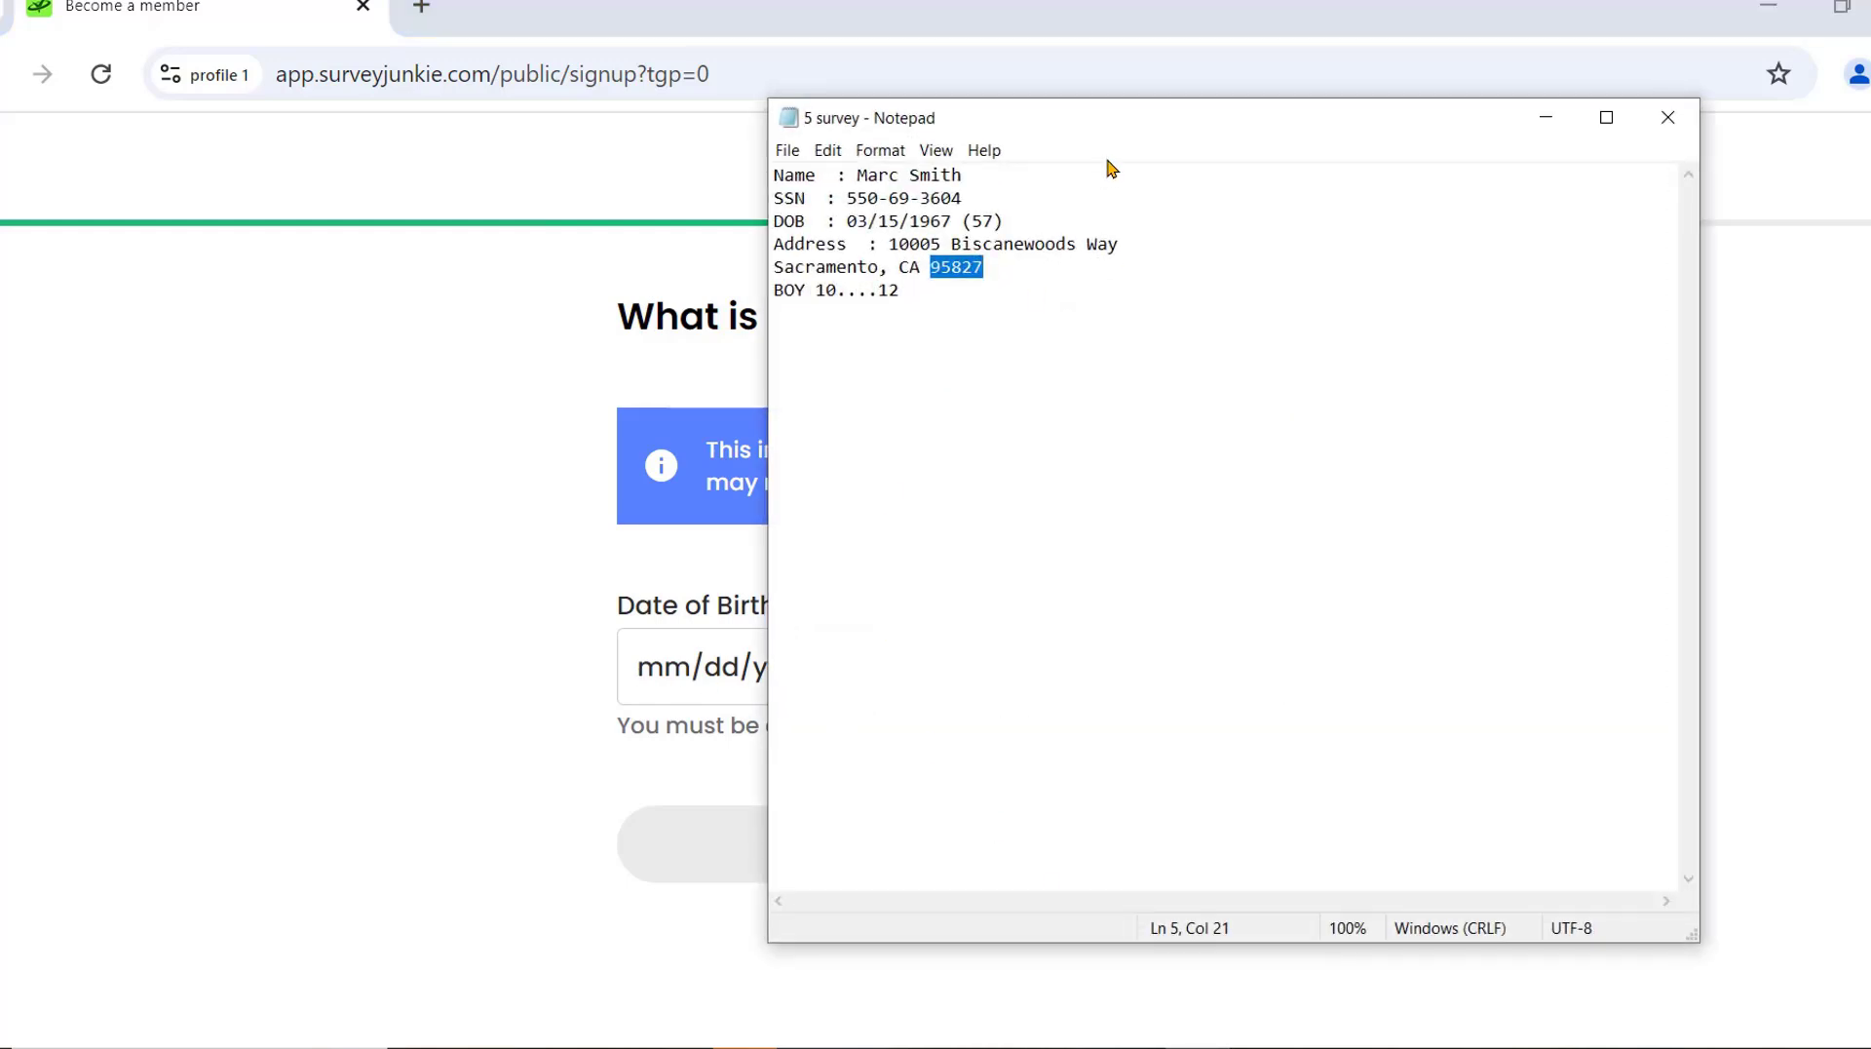
left_click_drag(1104, 134, 1276, 137)
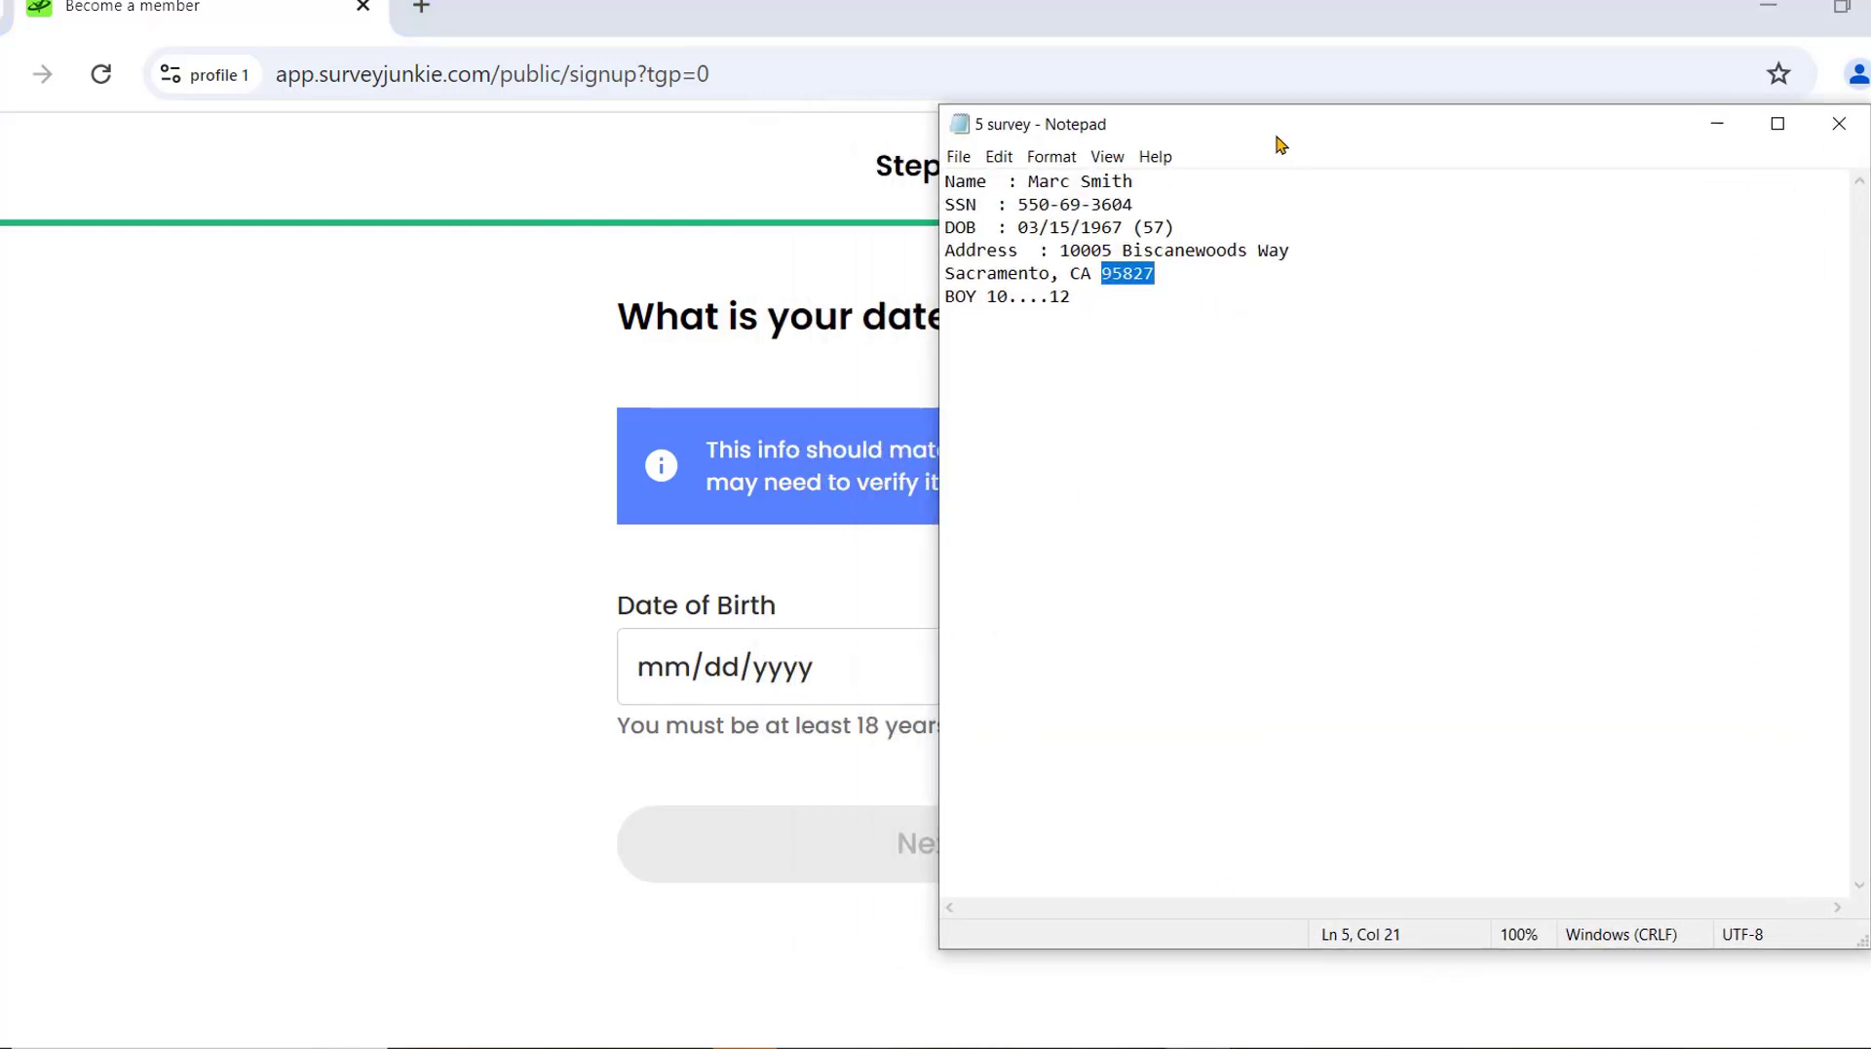
left_click_drag(1331, 137, 1407, 139)
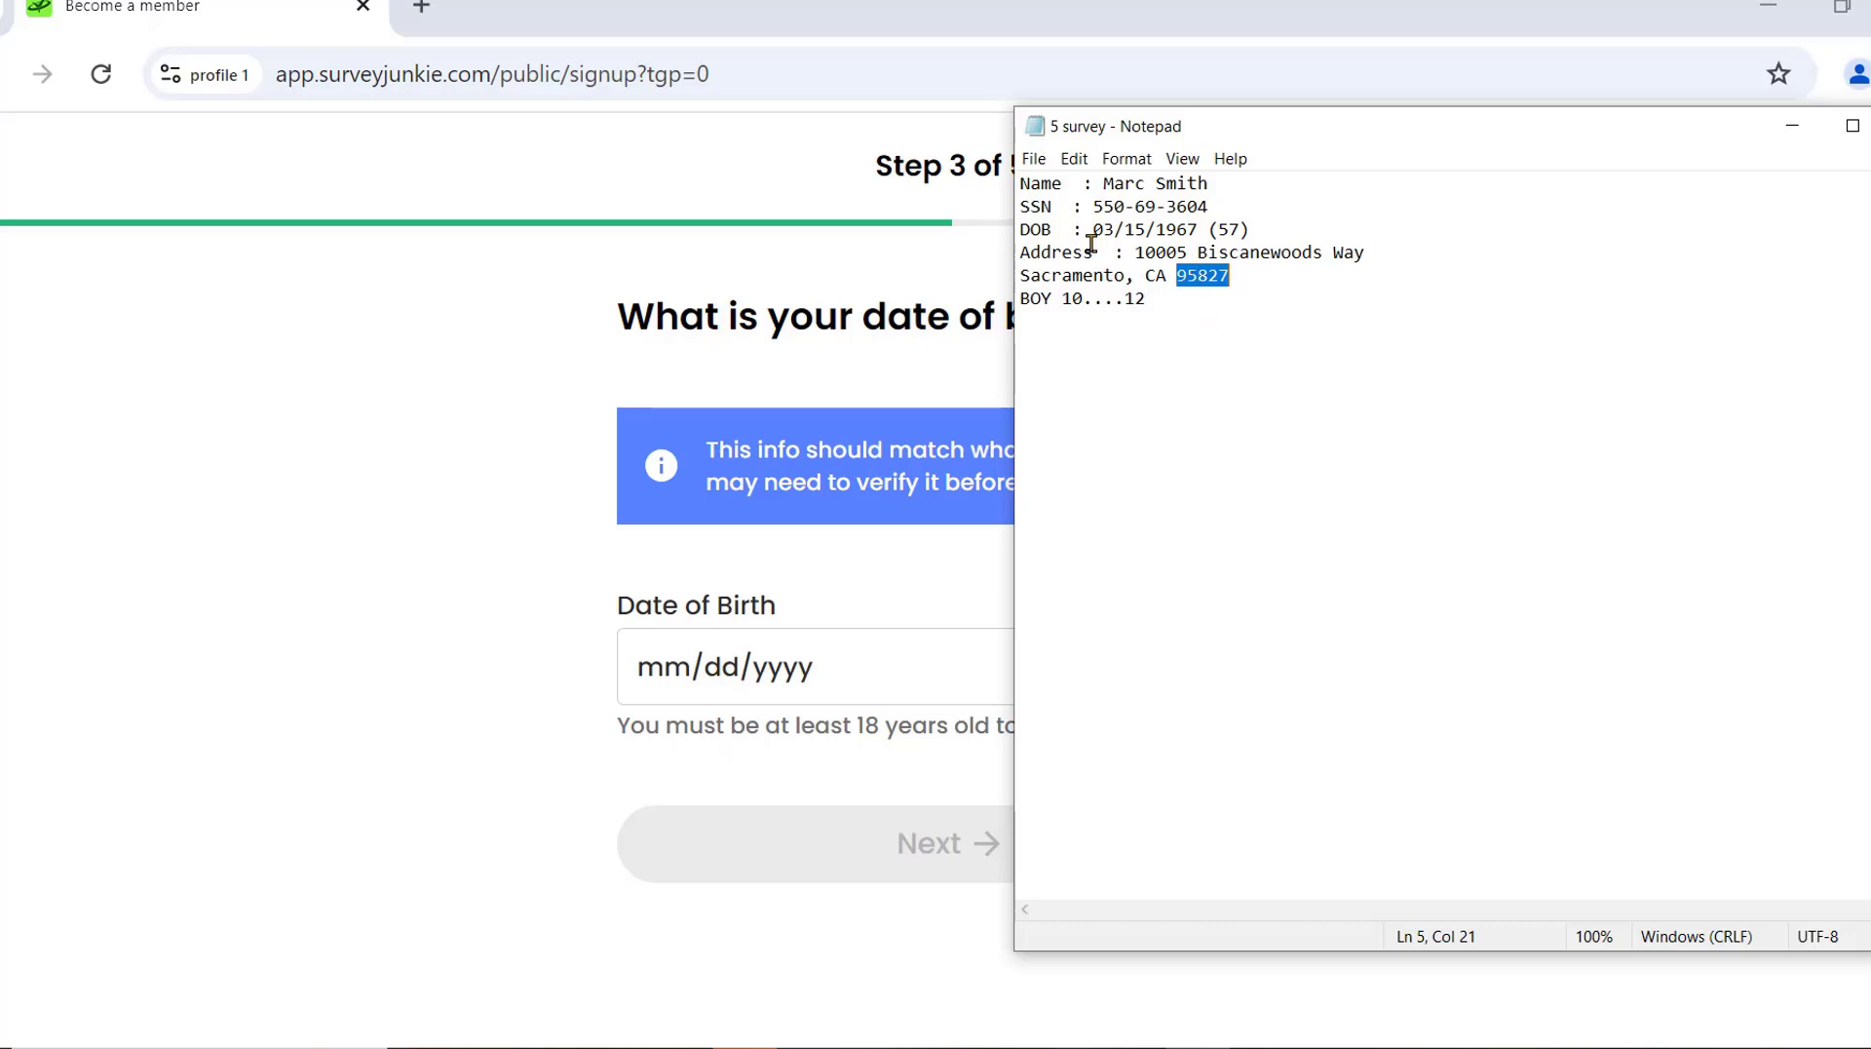
left_click(674, 690)
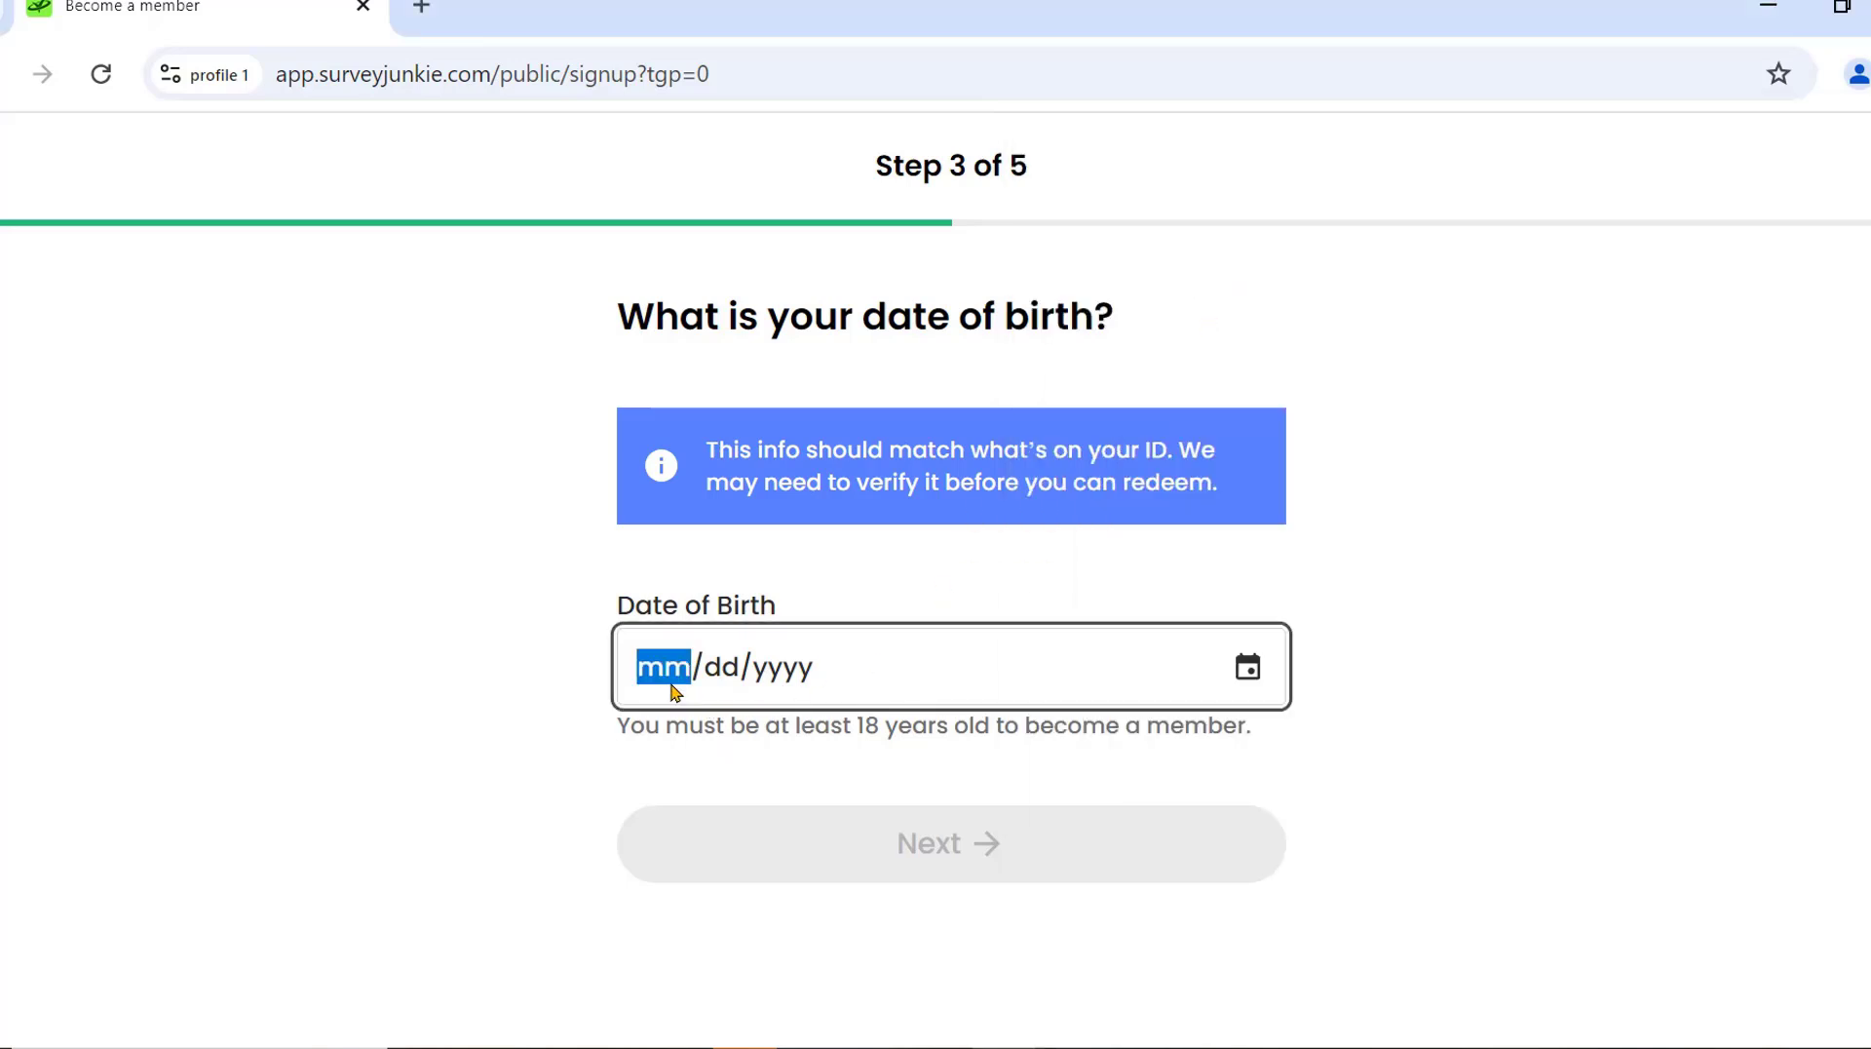
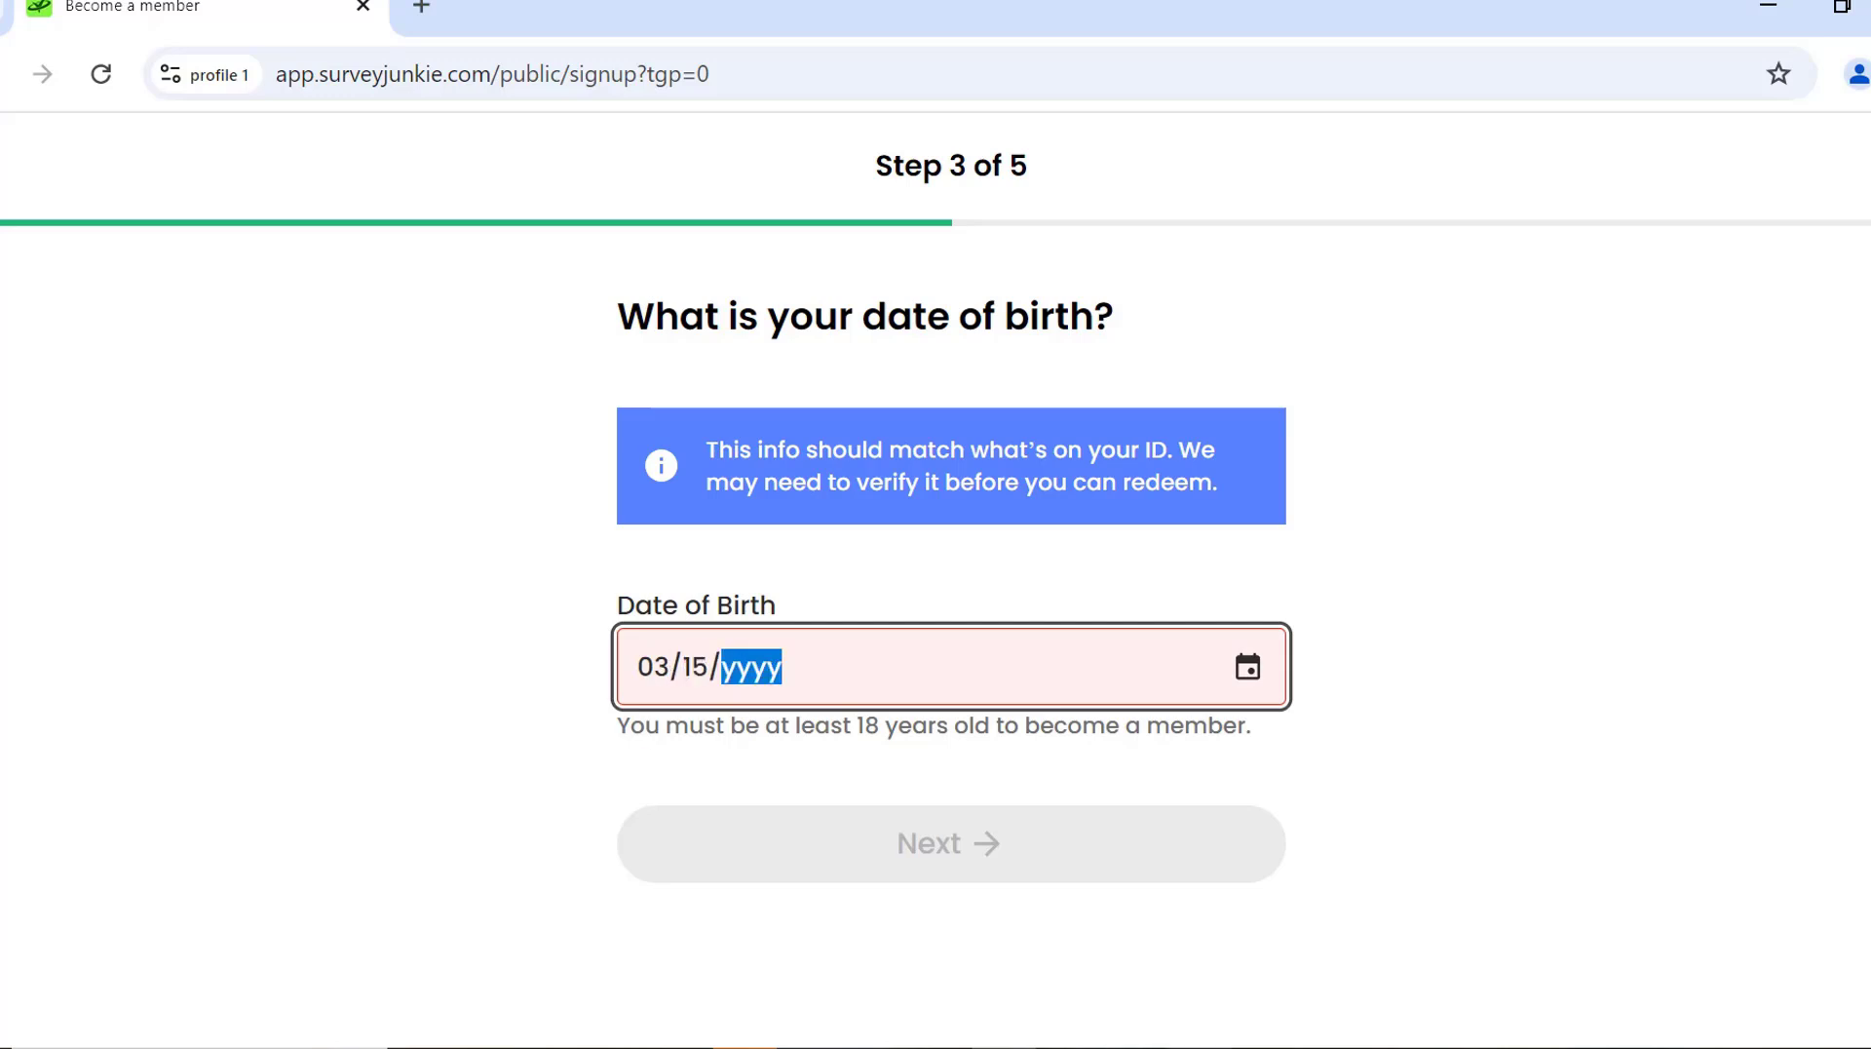
key("alt+Tab")
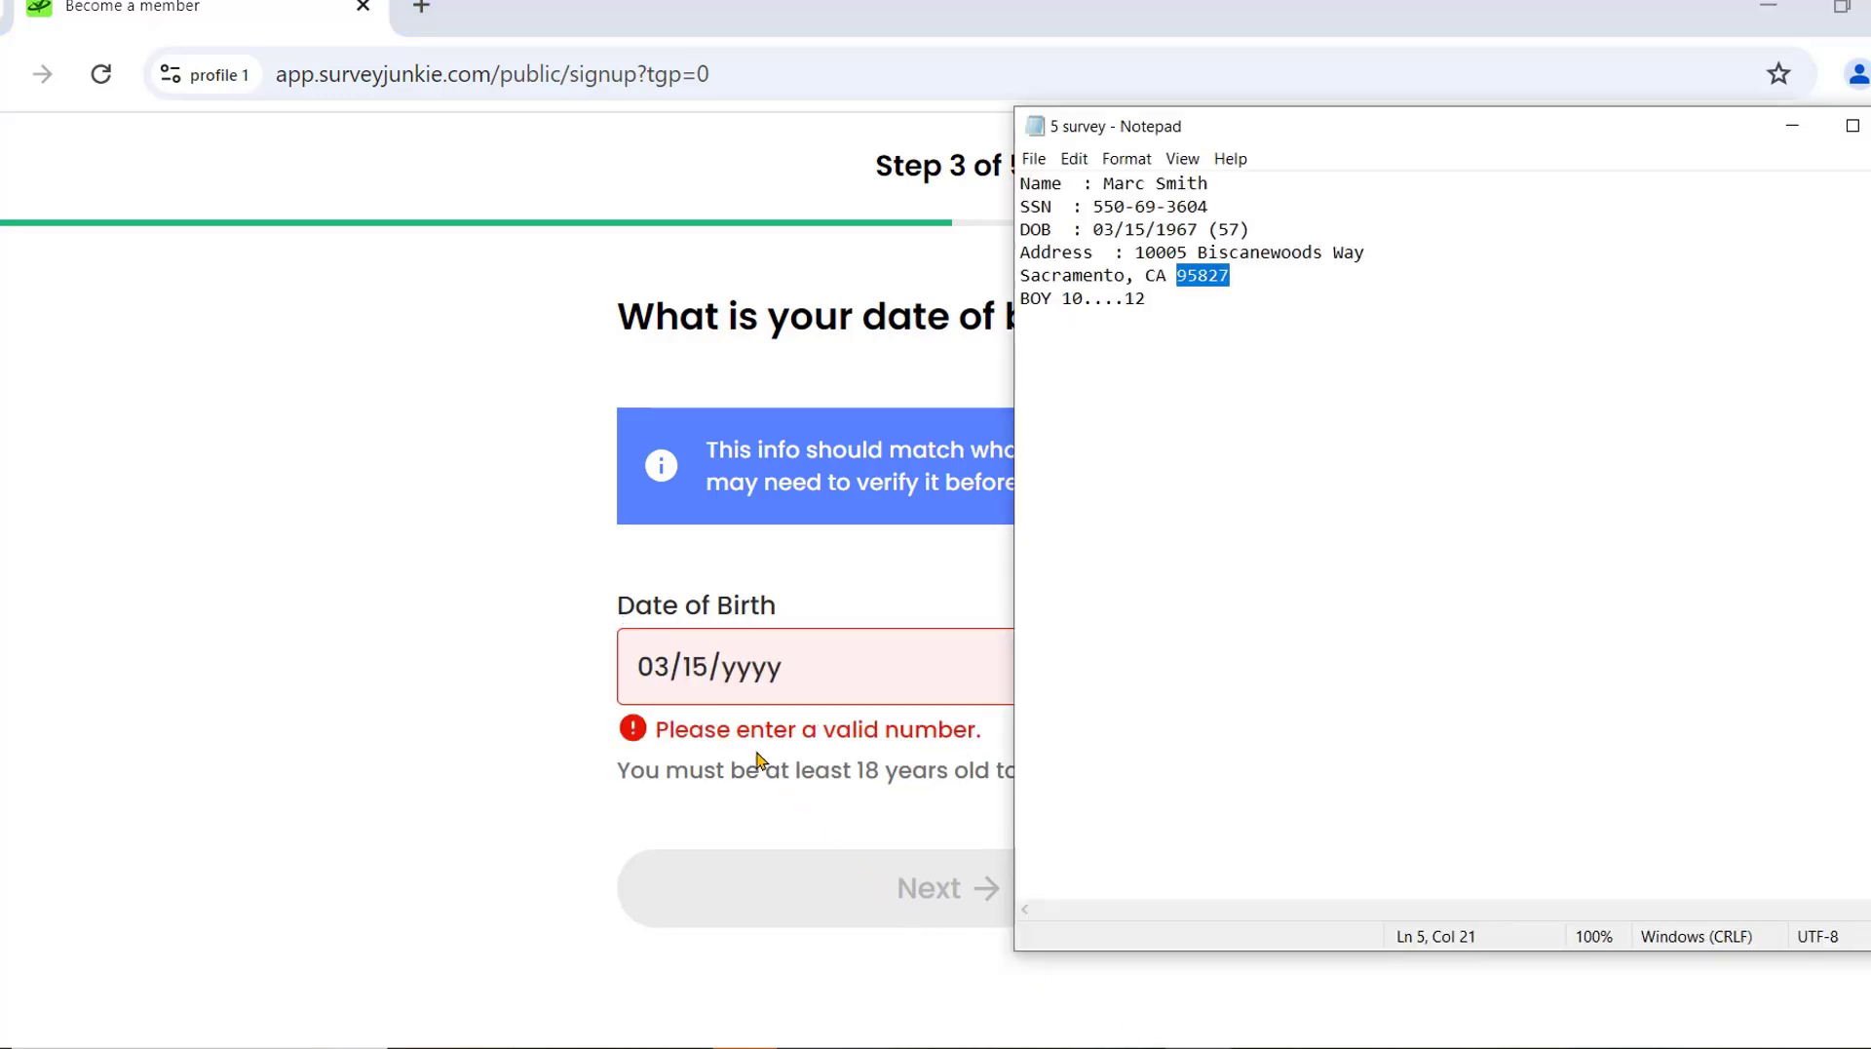
left_click(748, 670)
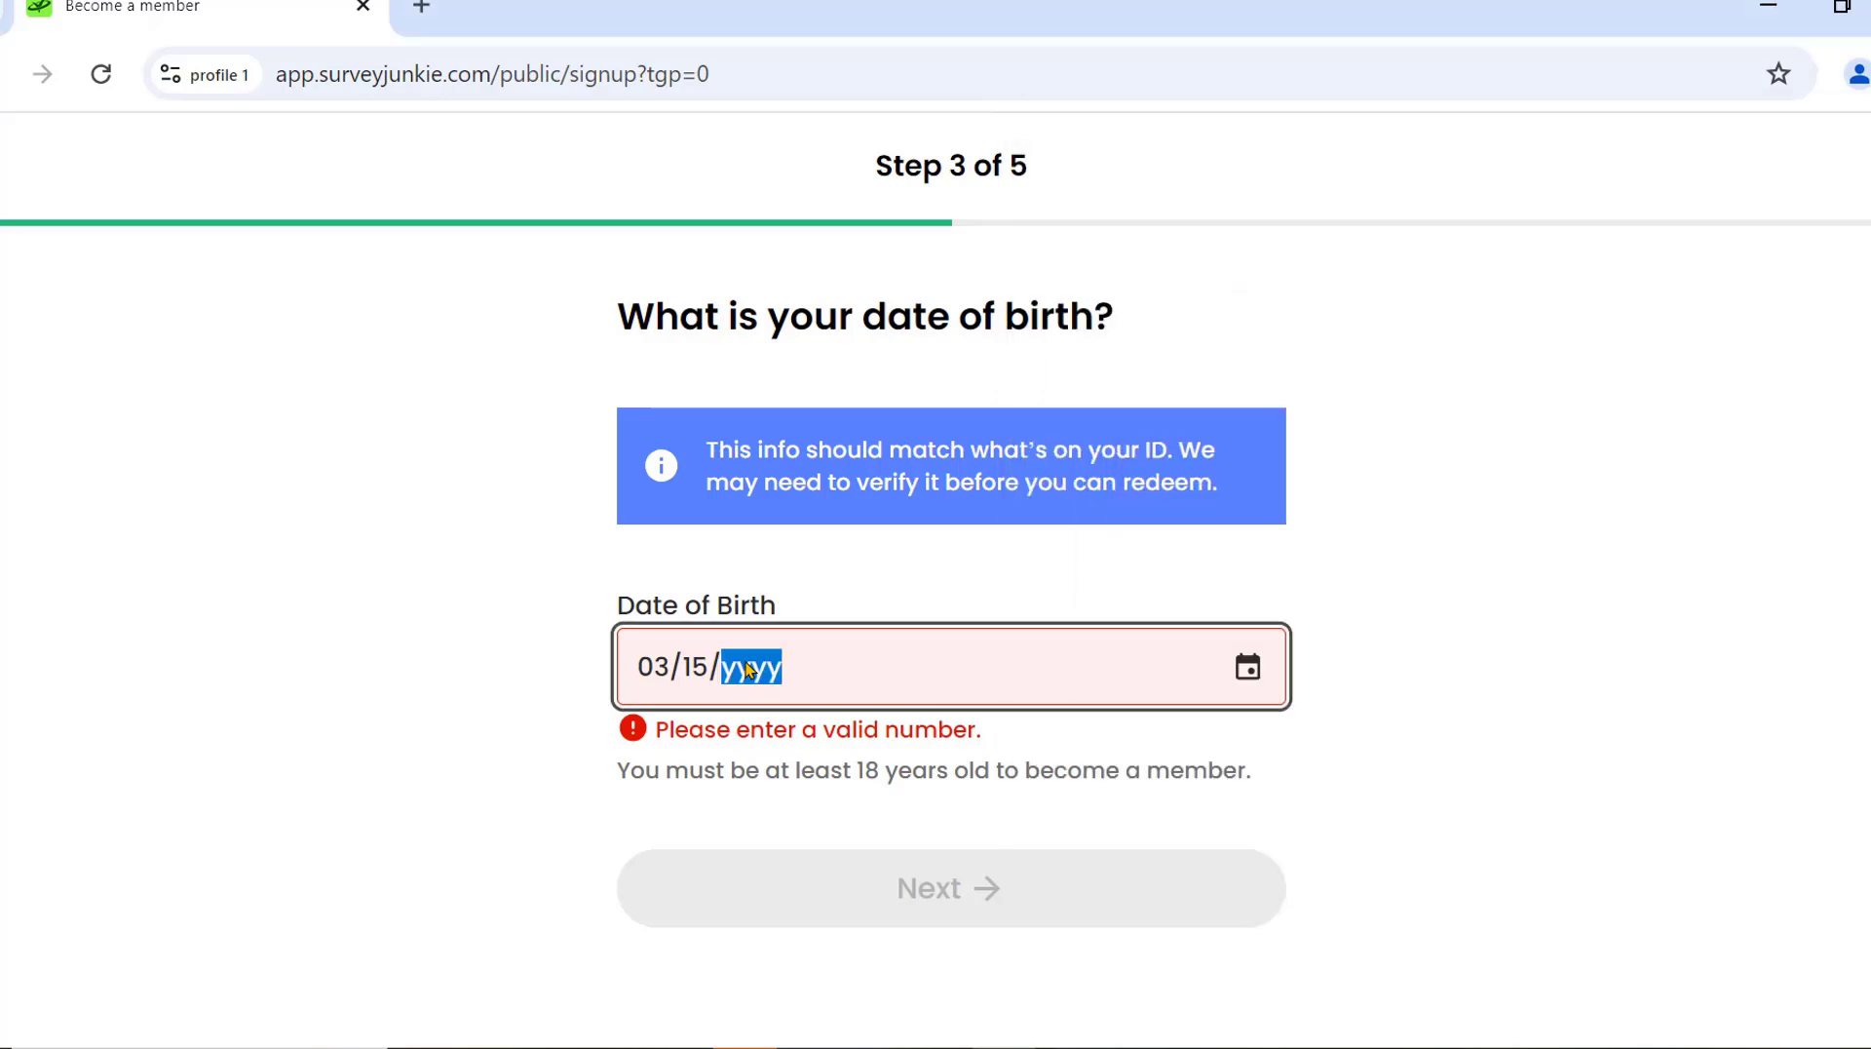
type("1967")
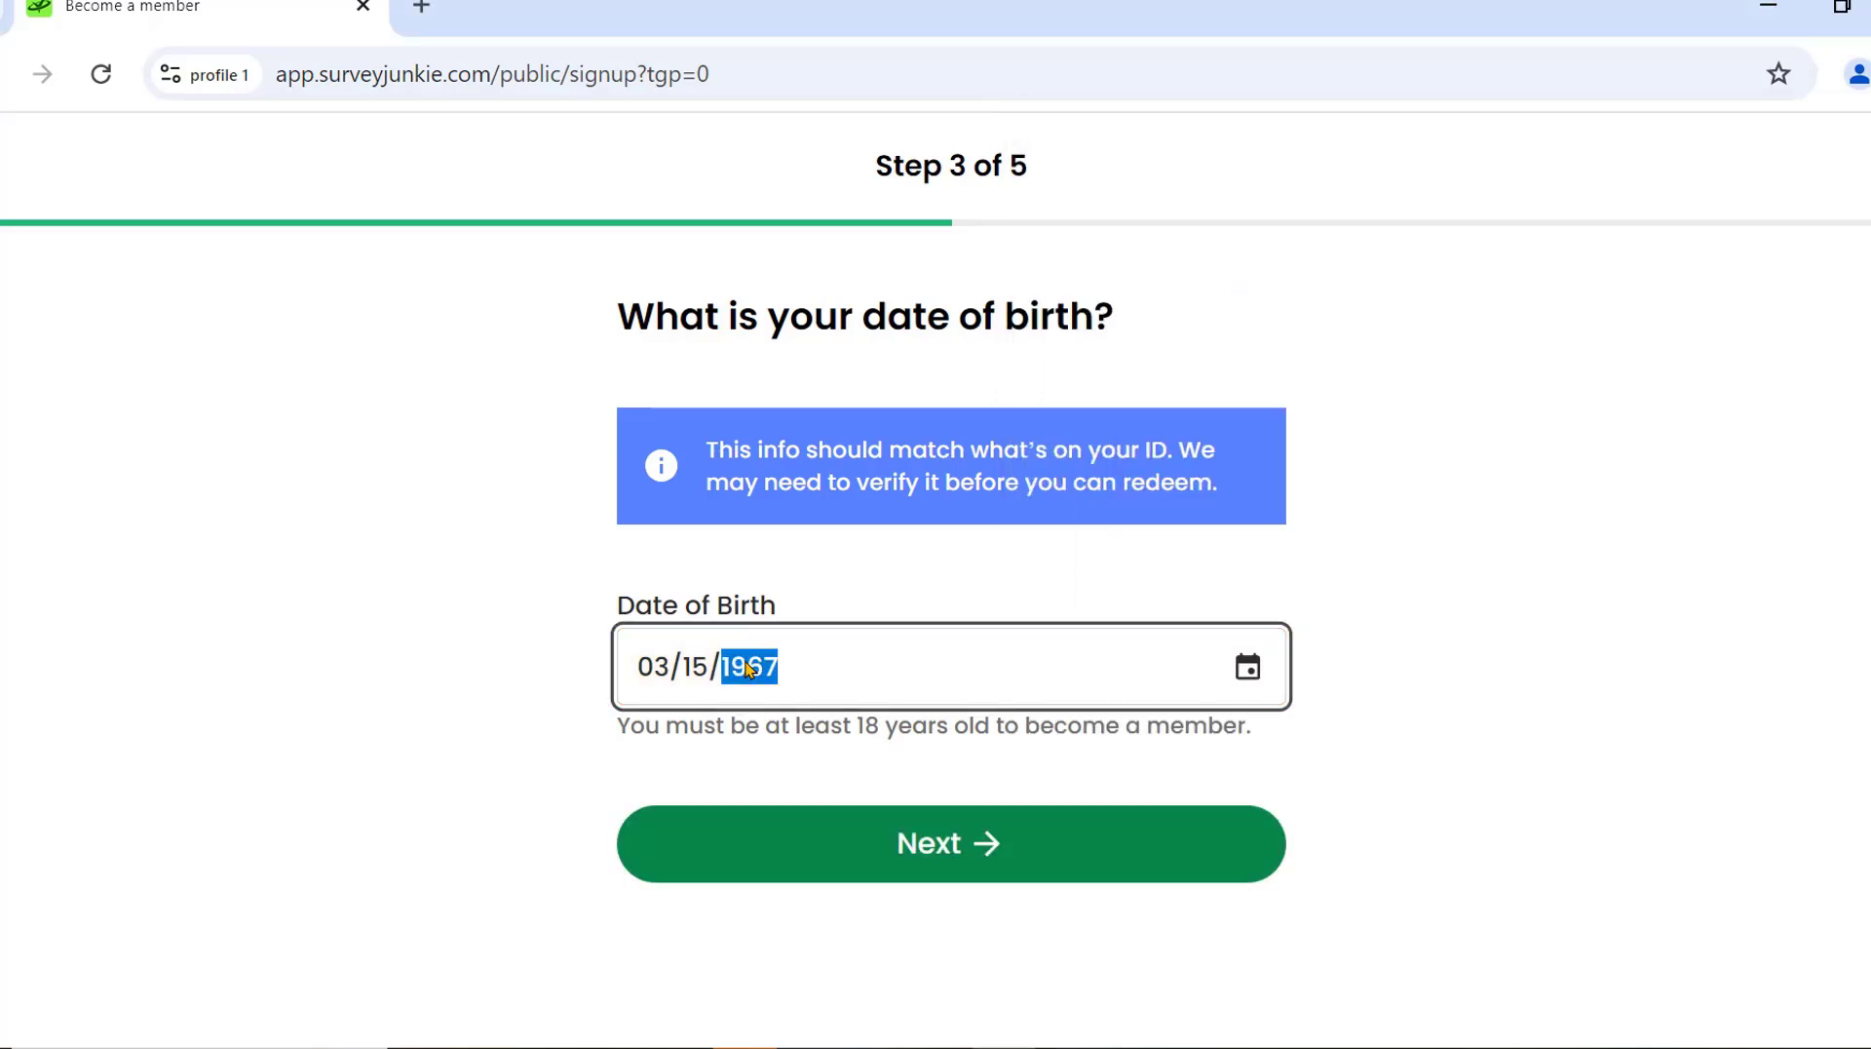
left_click(951, 848)
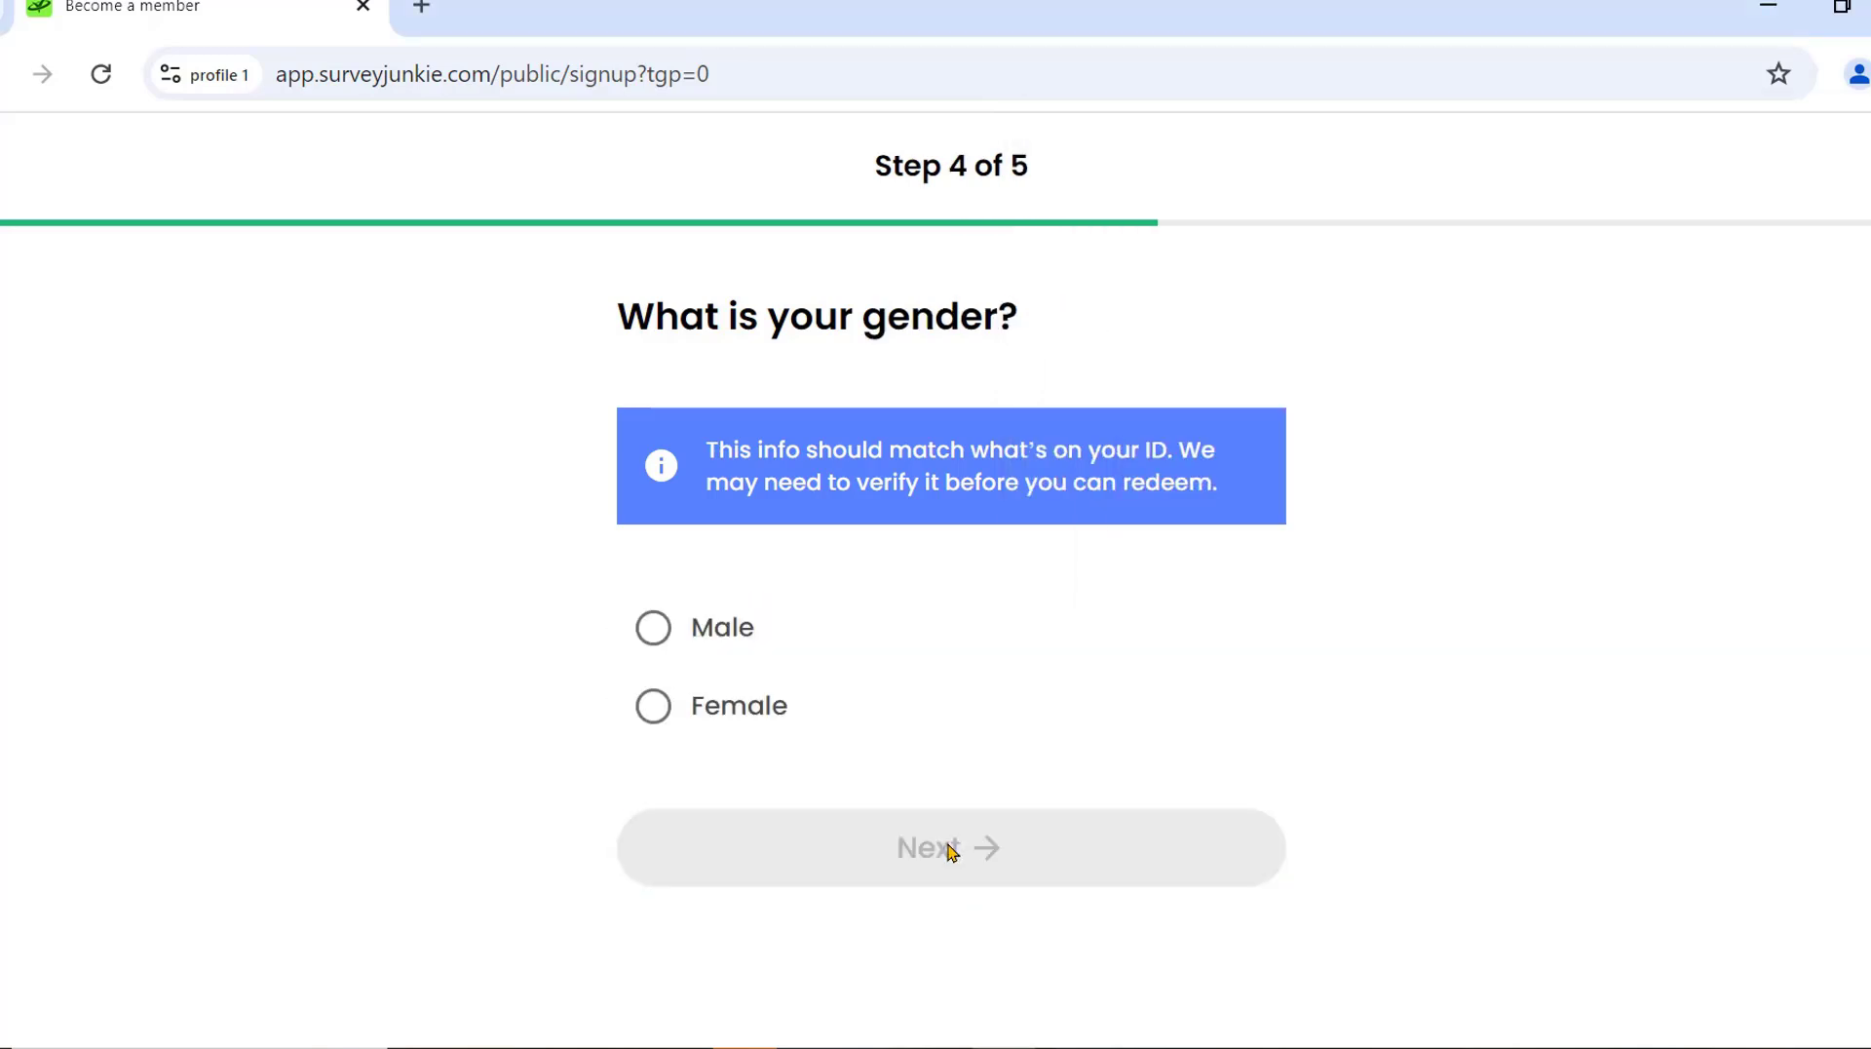
Choose Male as the gender and continue to the final signup step.
left_click(653, 627)
left_click(1170, 1033)
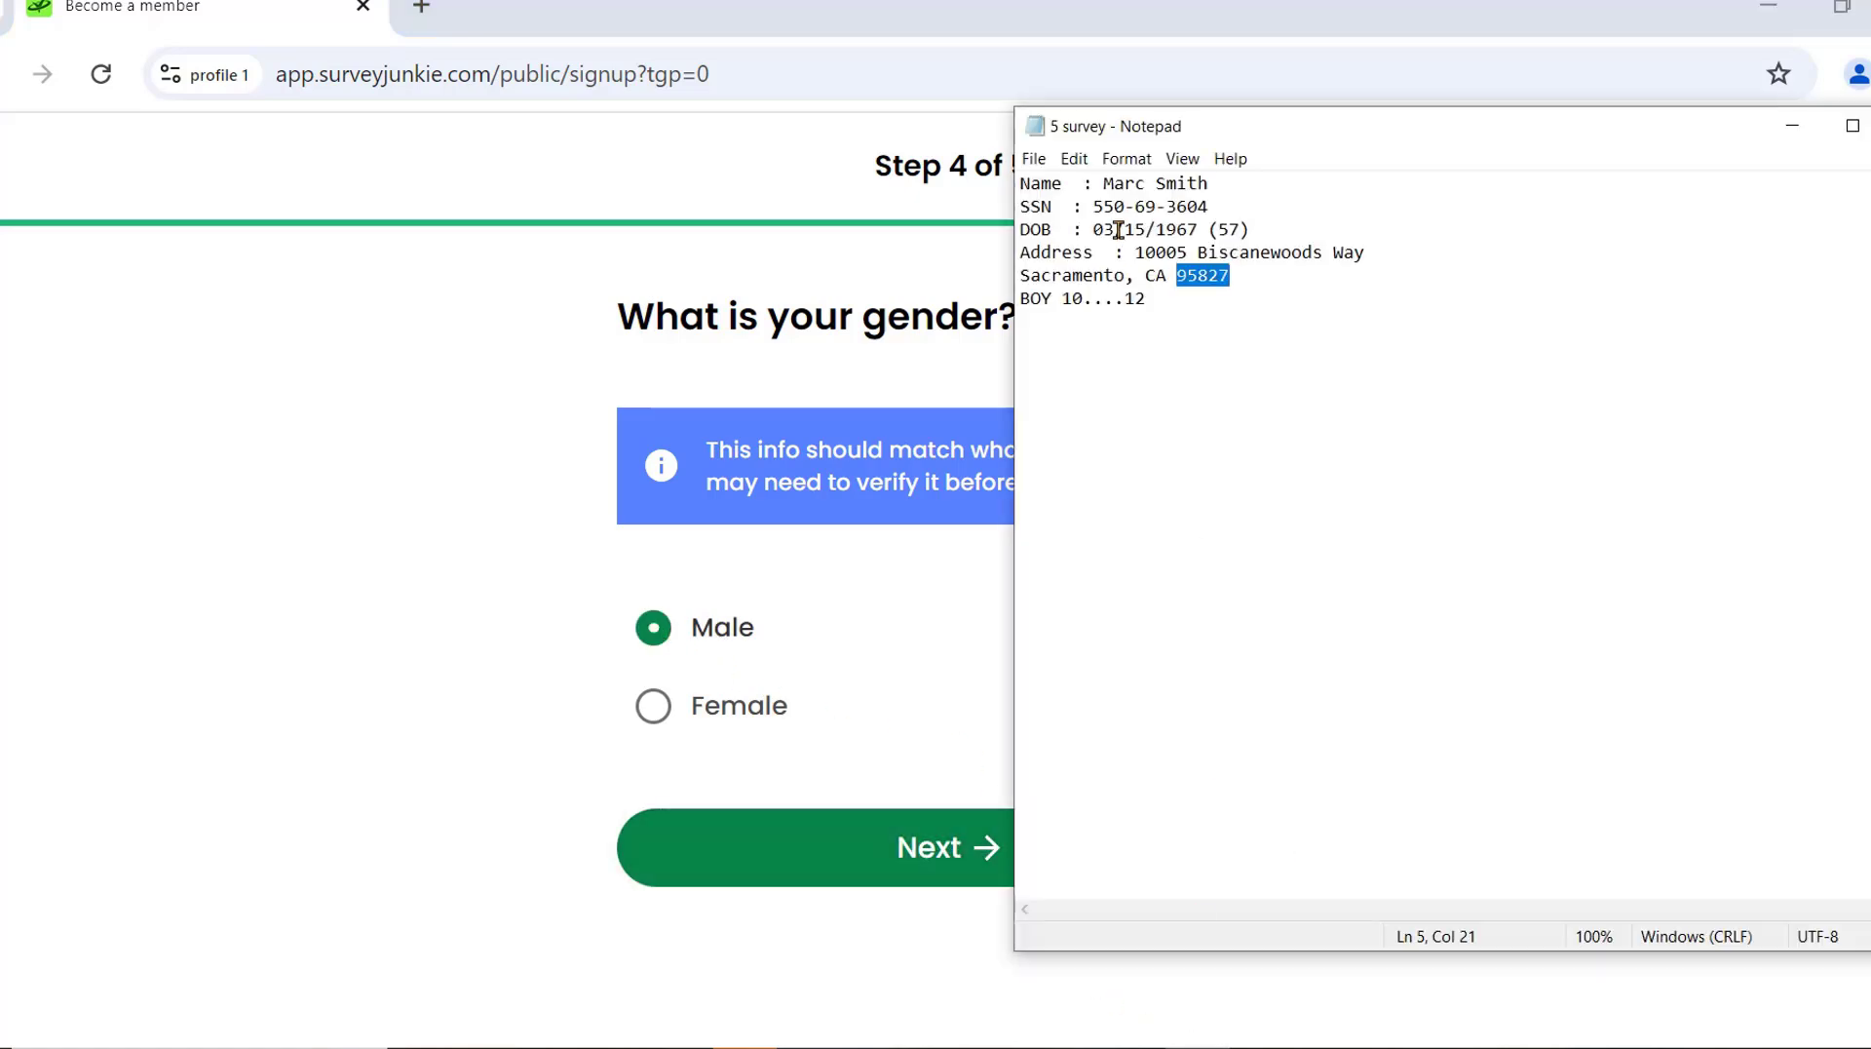
left_click(847, 851)
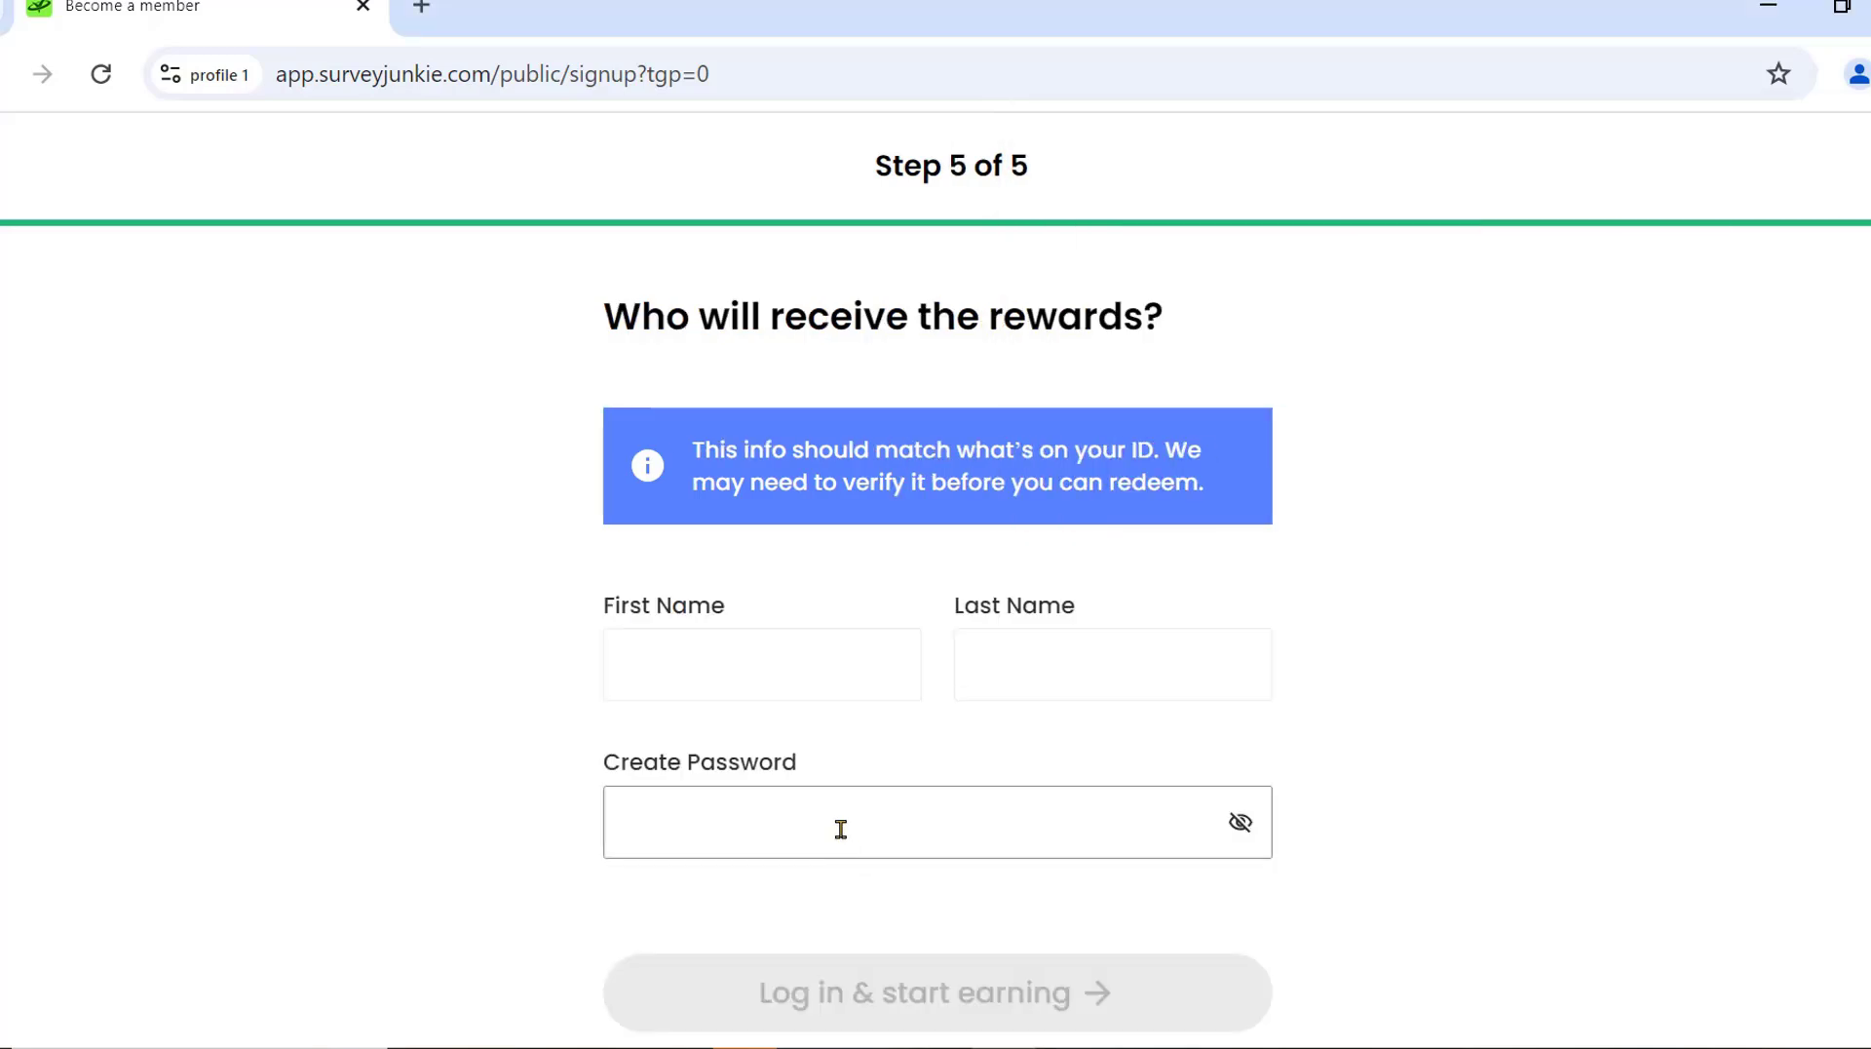
Copy the first and last name from the notes into the signup form.
left_click(793, 677)
key("alt+Tab")
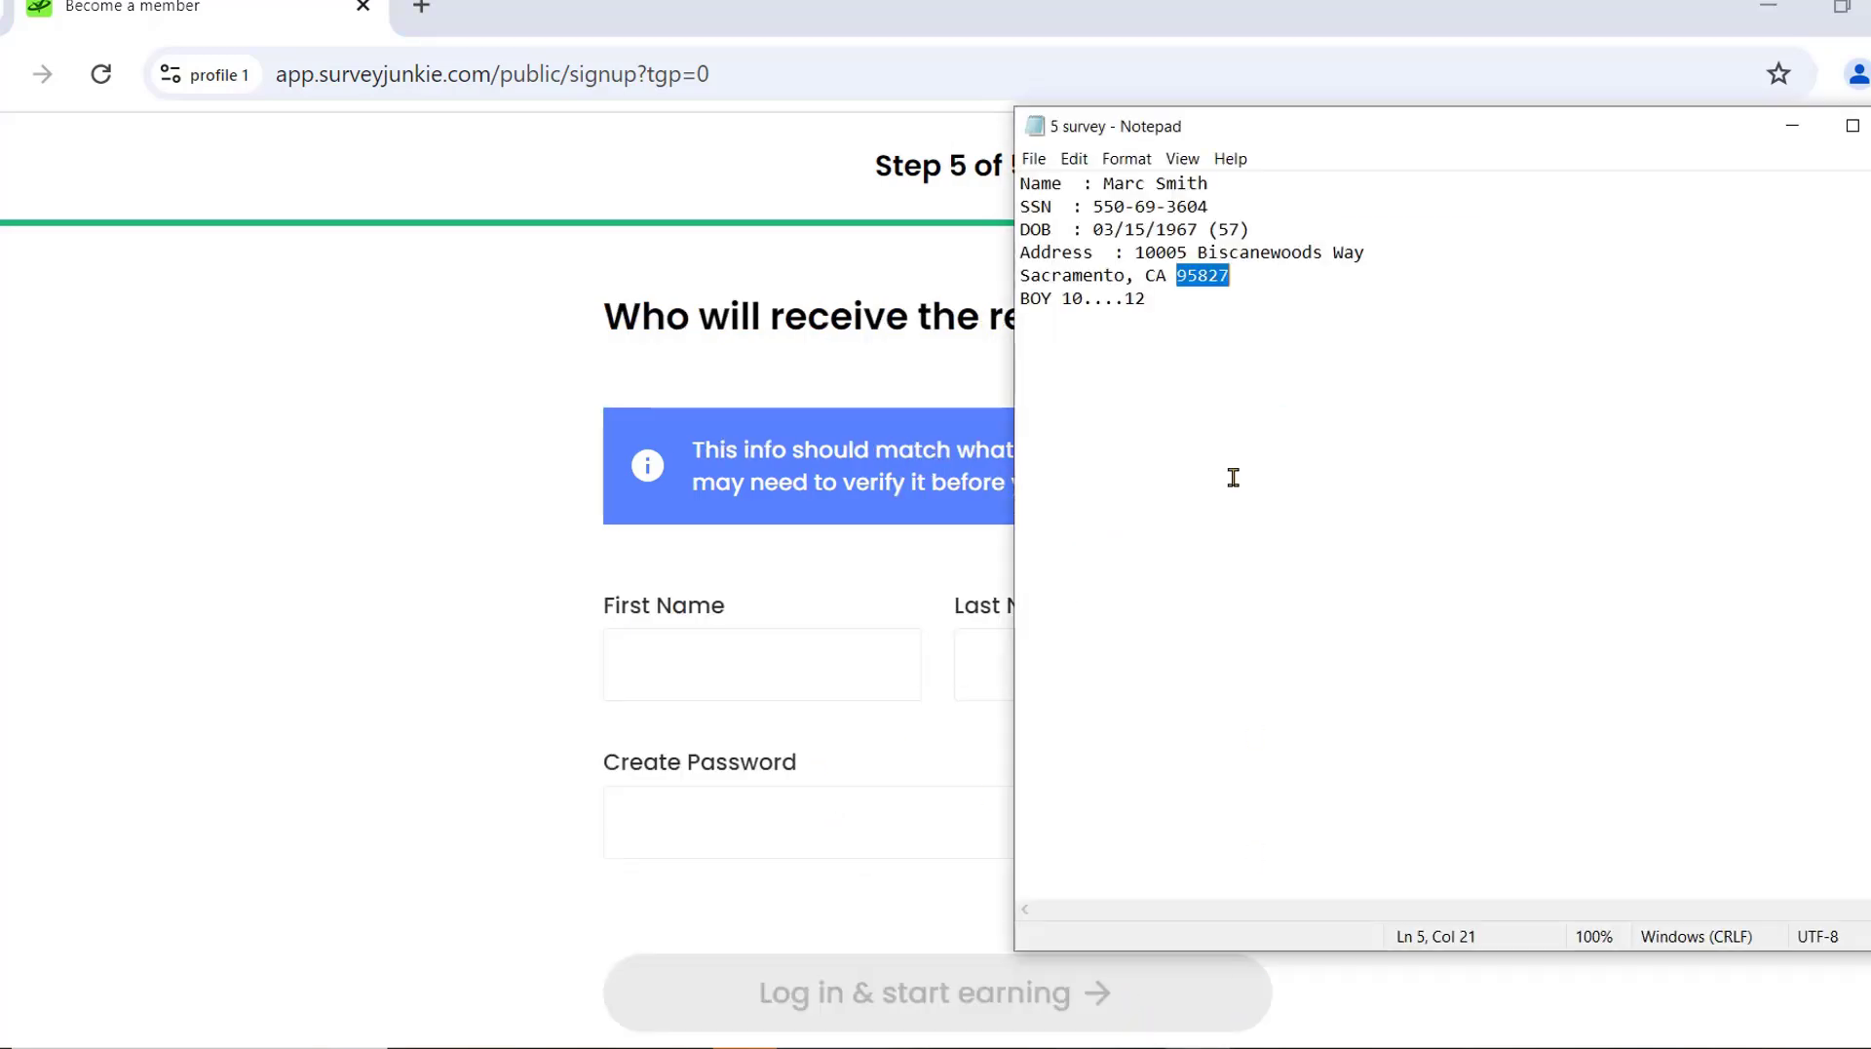
left_click_drag(1140, 185, 1100, 185)
key("ctrl+c")
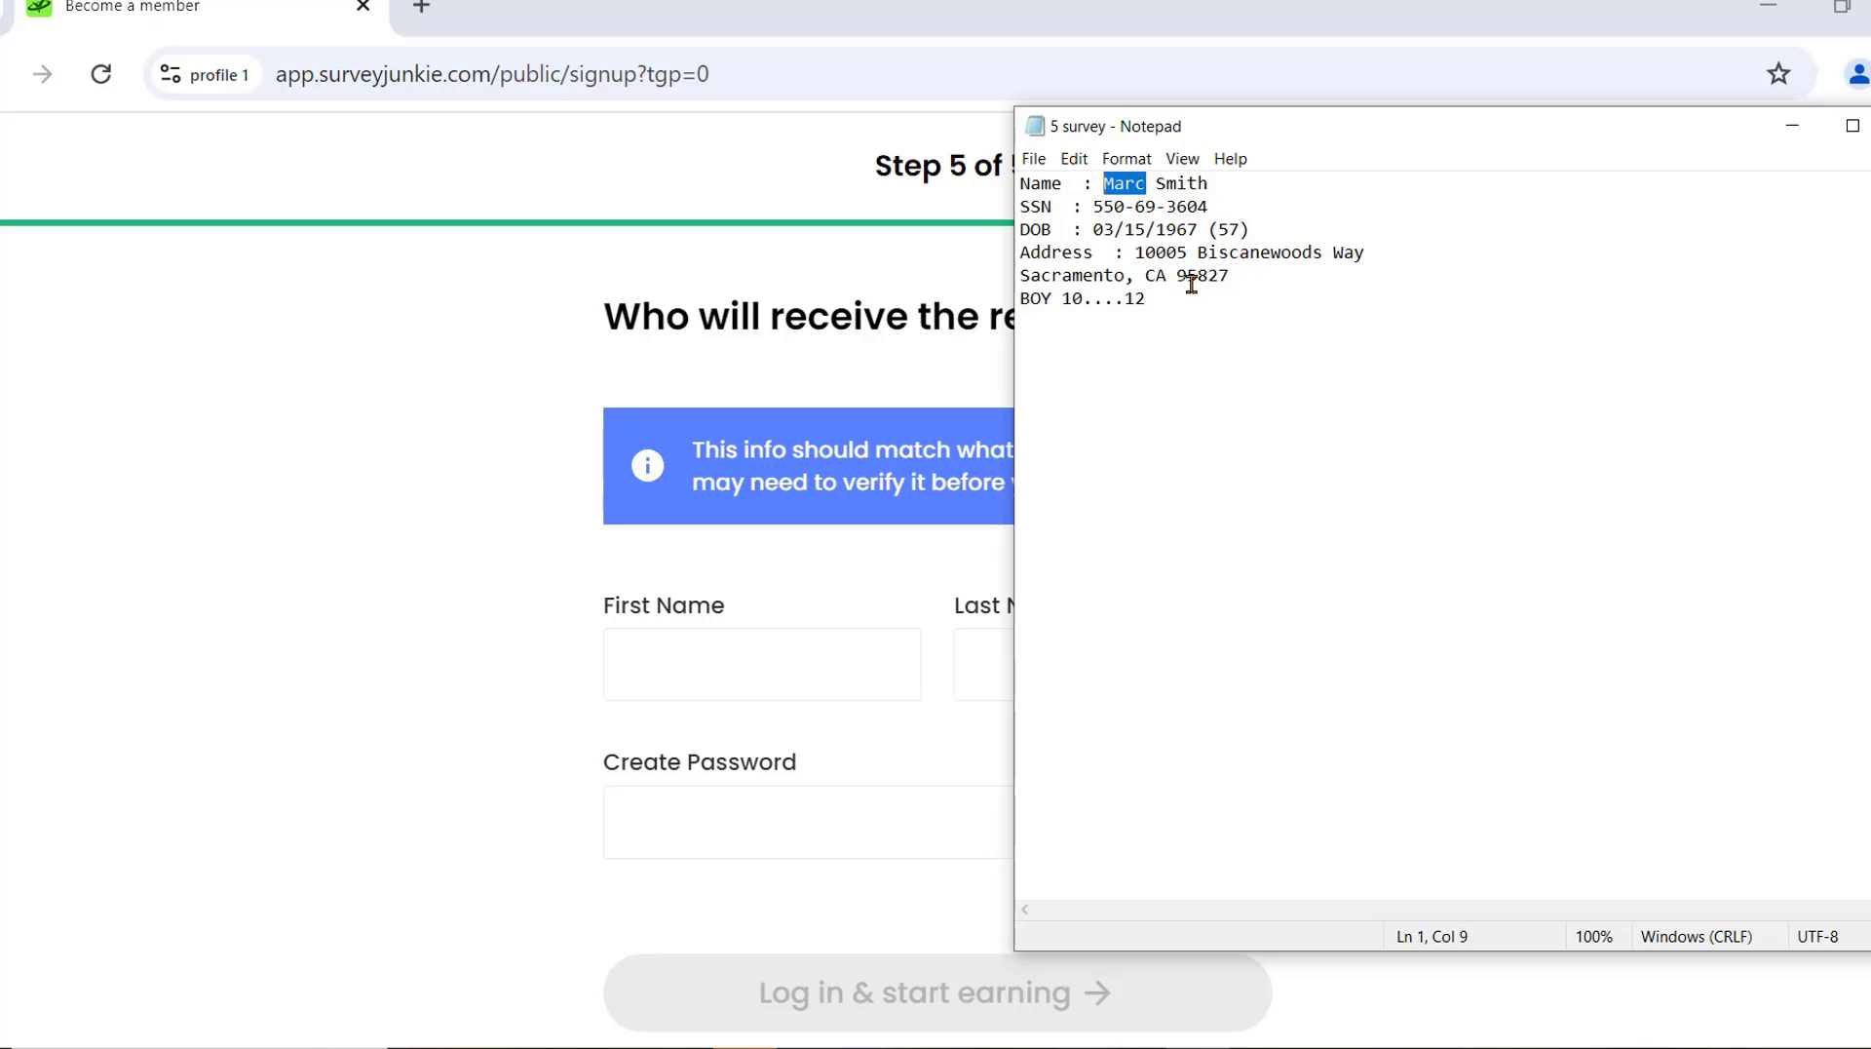
left_click(764, 653)
key("ctrl+v")
key("alt+Tab")
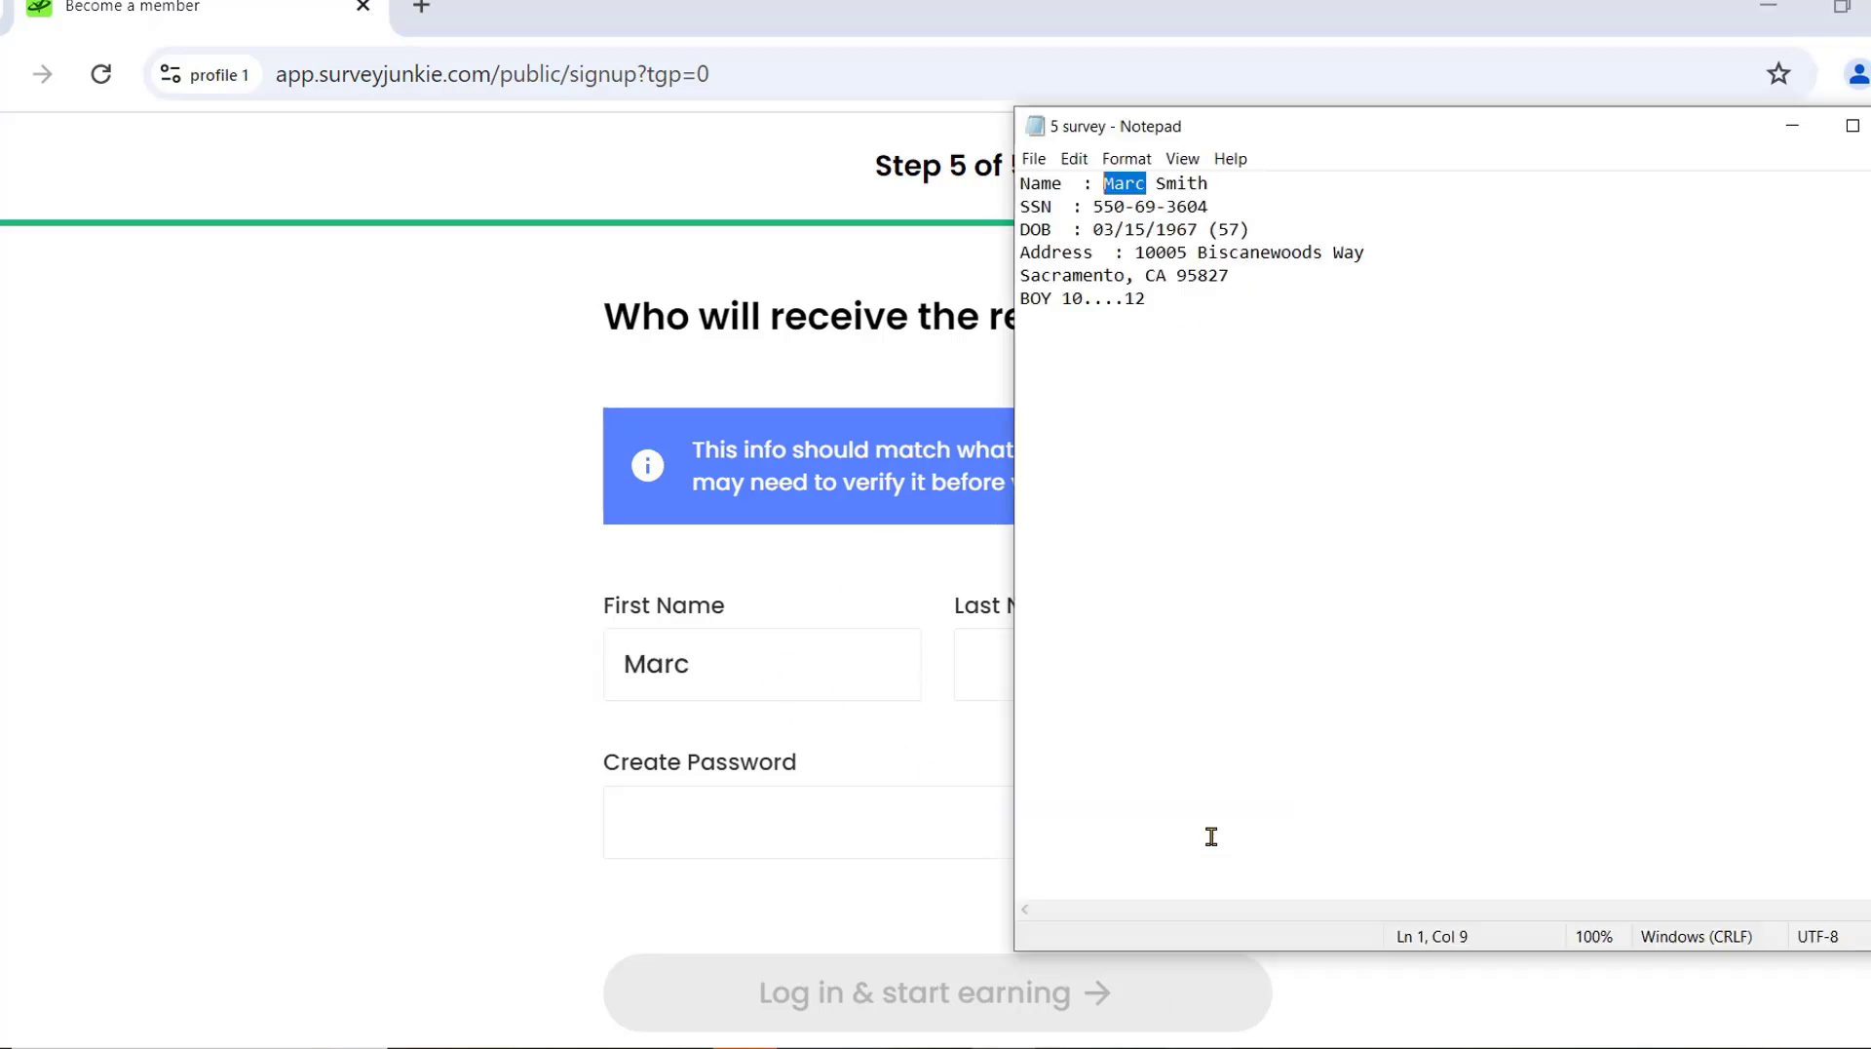
double_click(1186, 183)
key("ctrl+c")
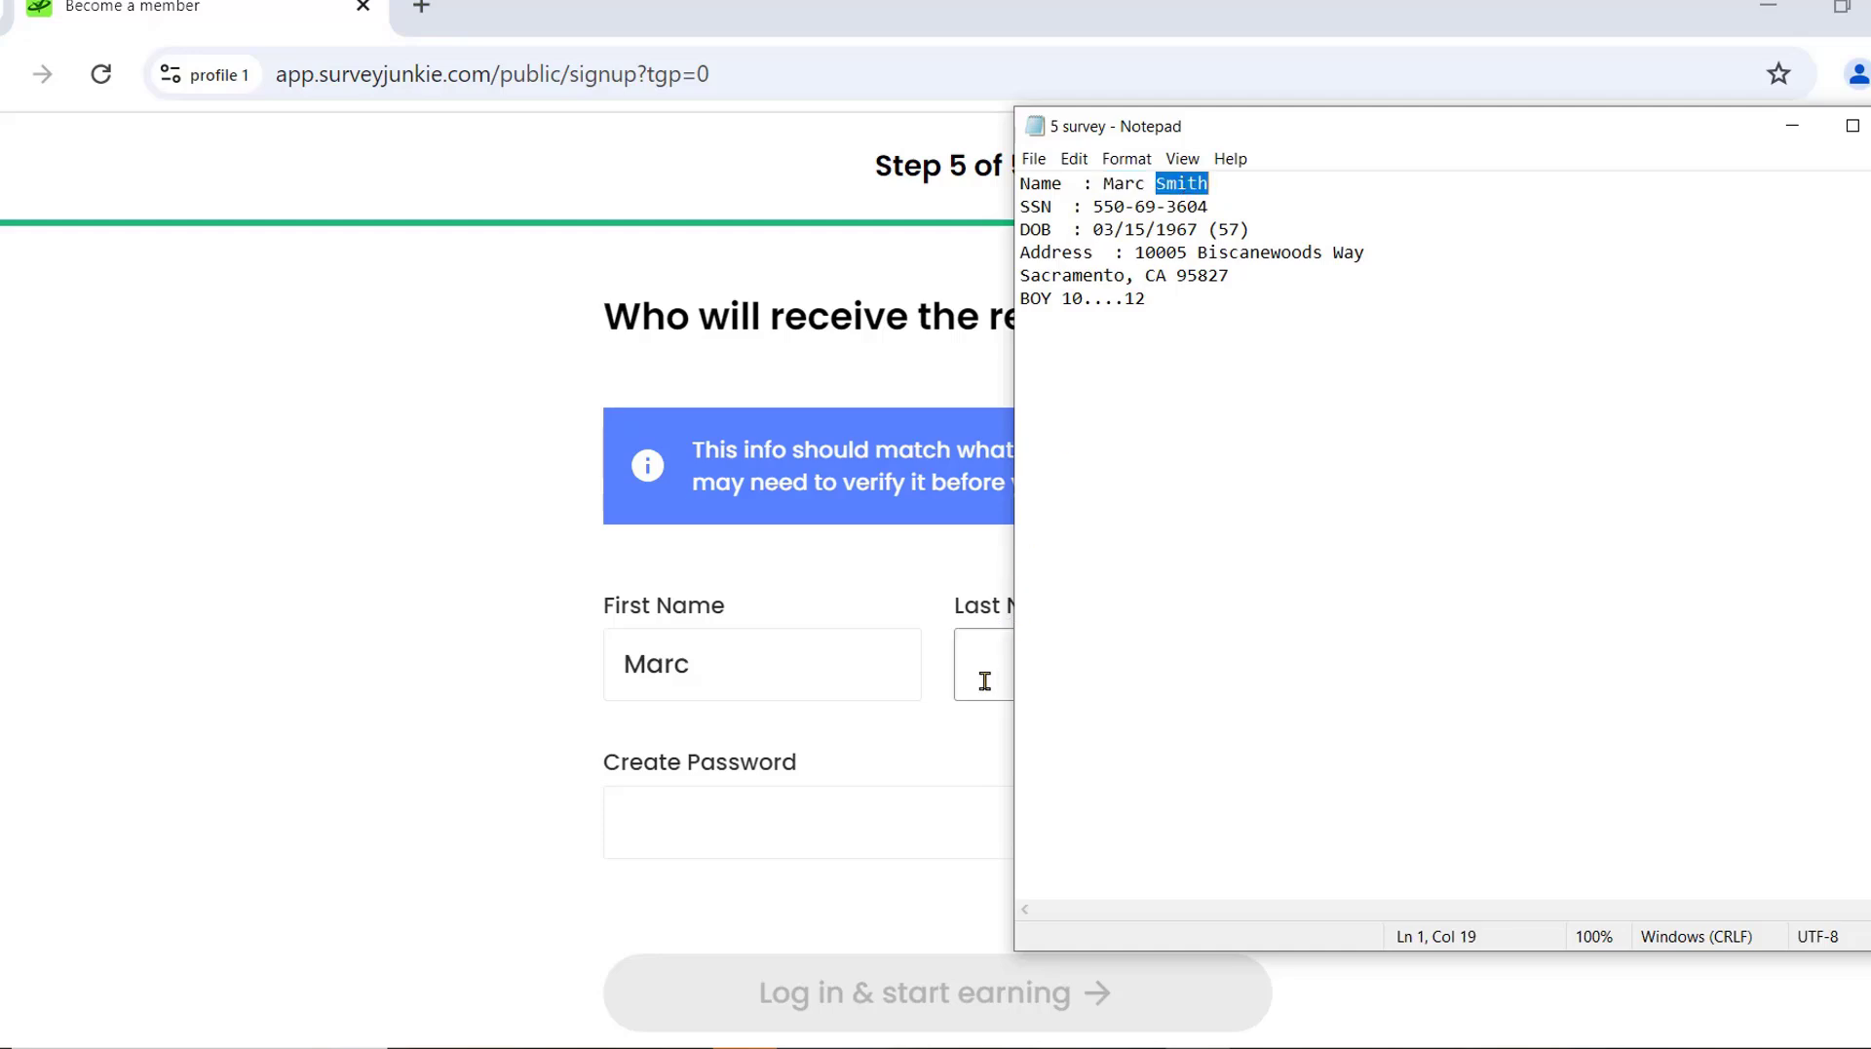
left_click(981, 678)
key("ctrl+v")
Enter an account password and submit the signup to create the account.
left_click(879, 844)
type("••")
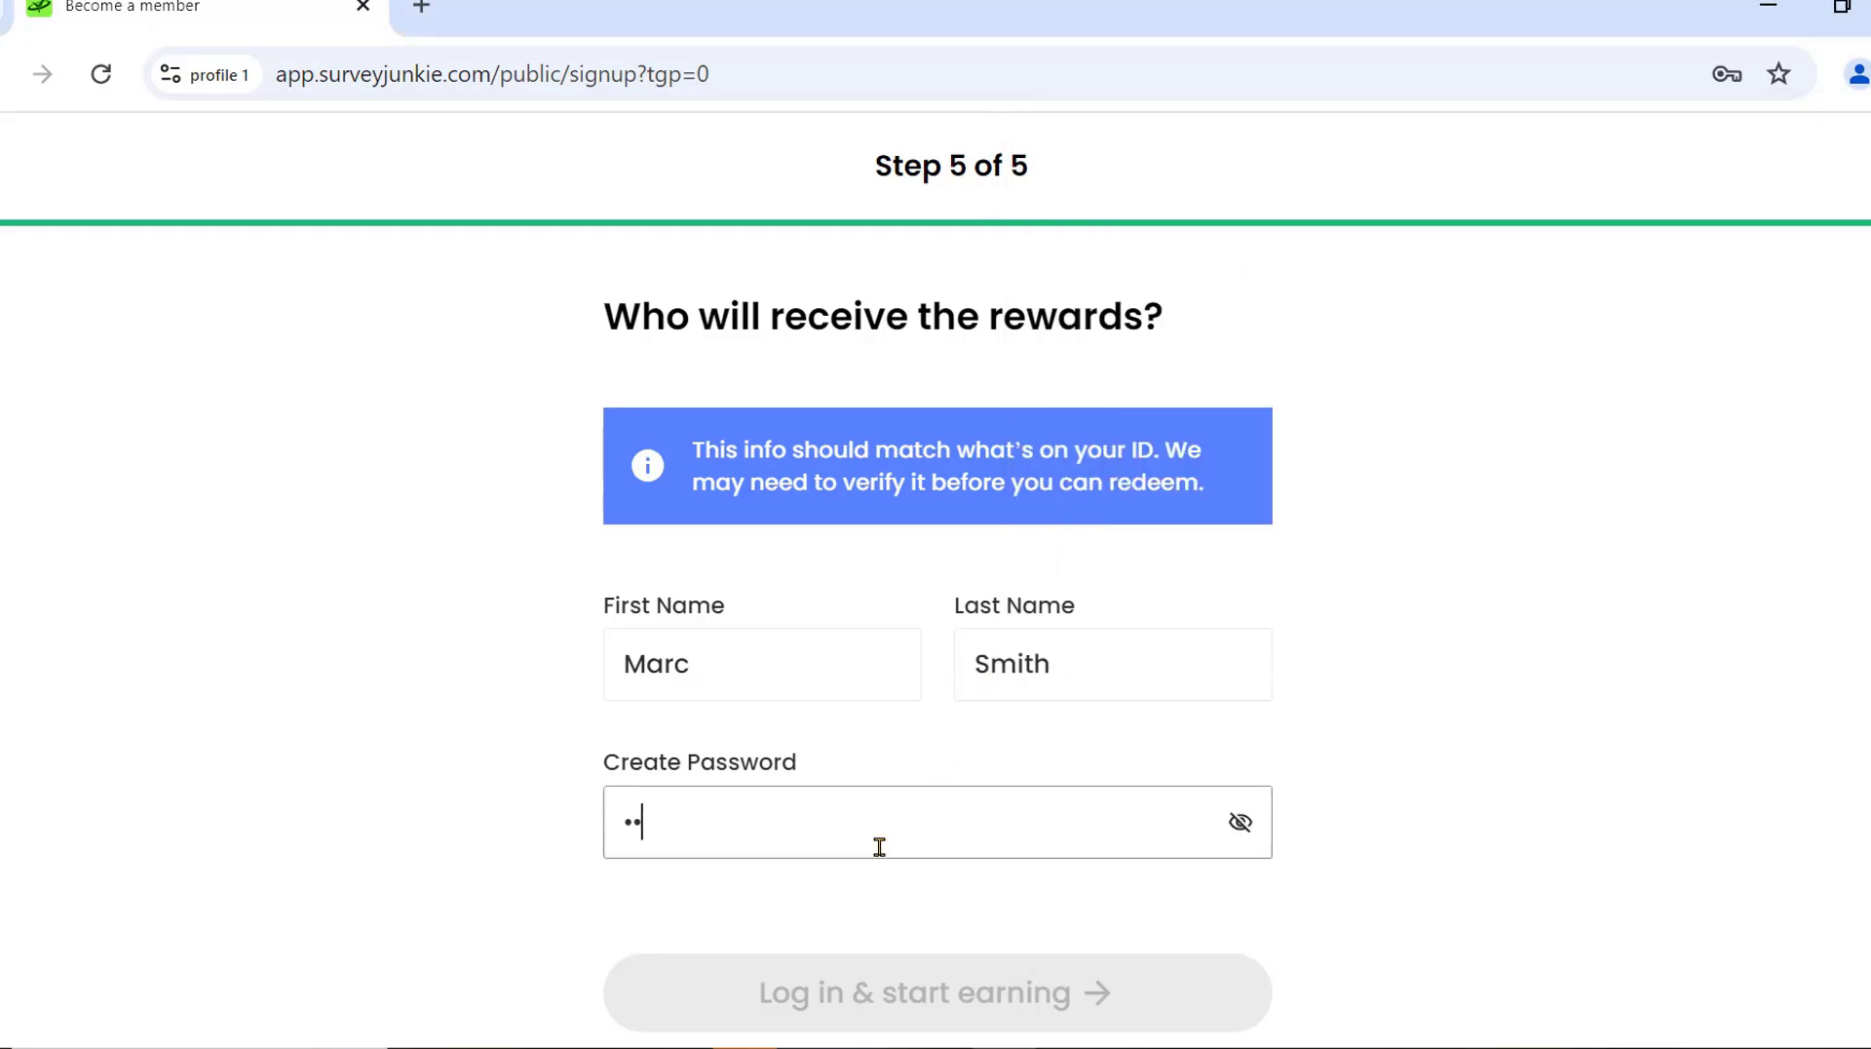
type("••••••")
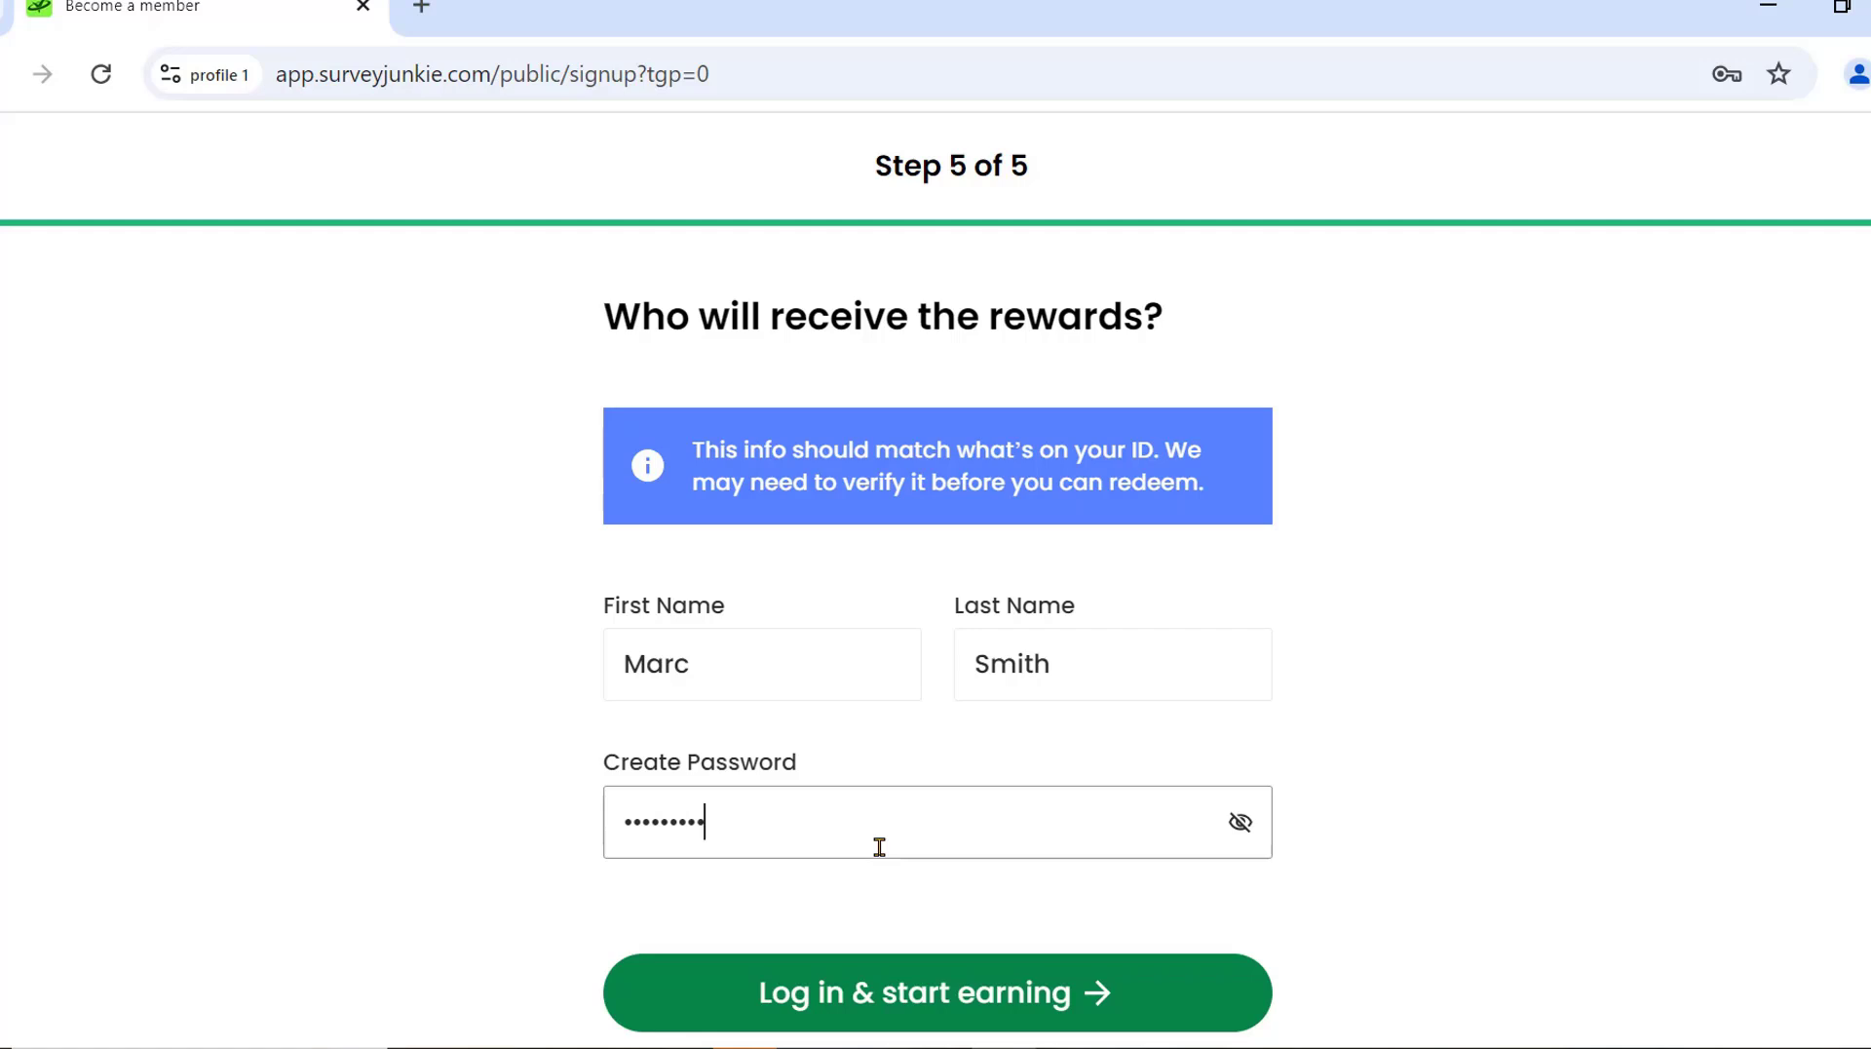
left_click(1118, 1003)
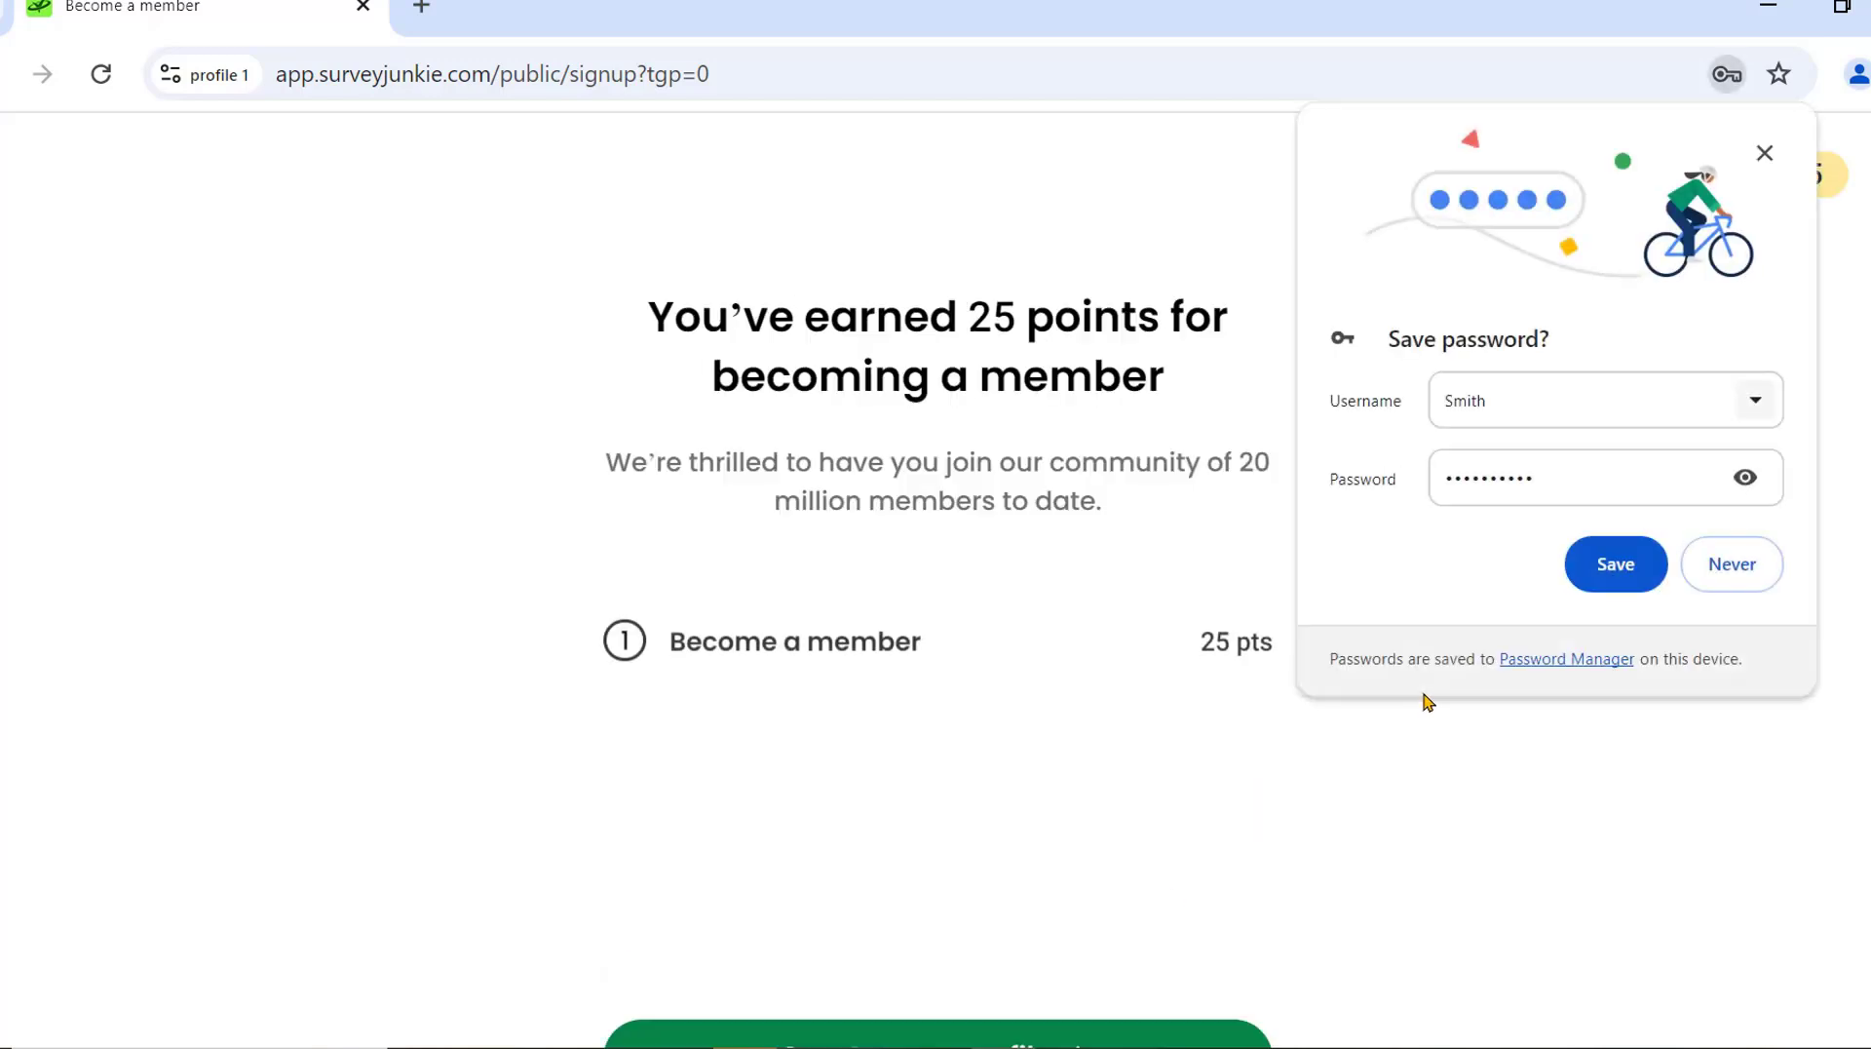
Dismiss Chrome's Save password offer so Survey Junkie's 25-points welcome page shows.
left_click(1711, 582)
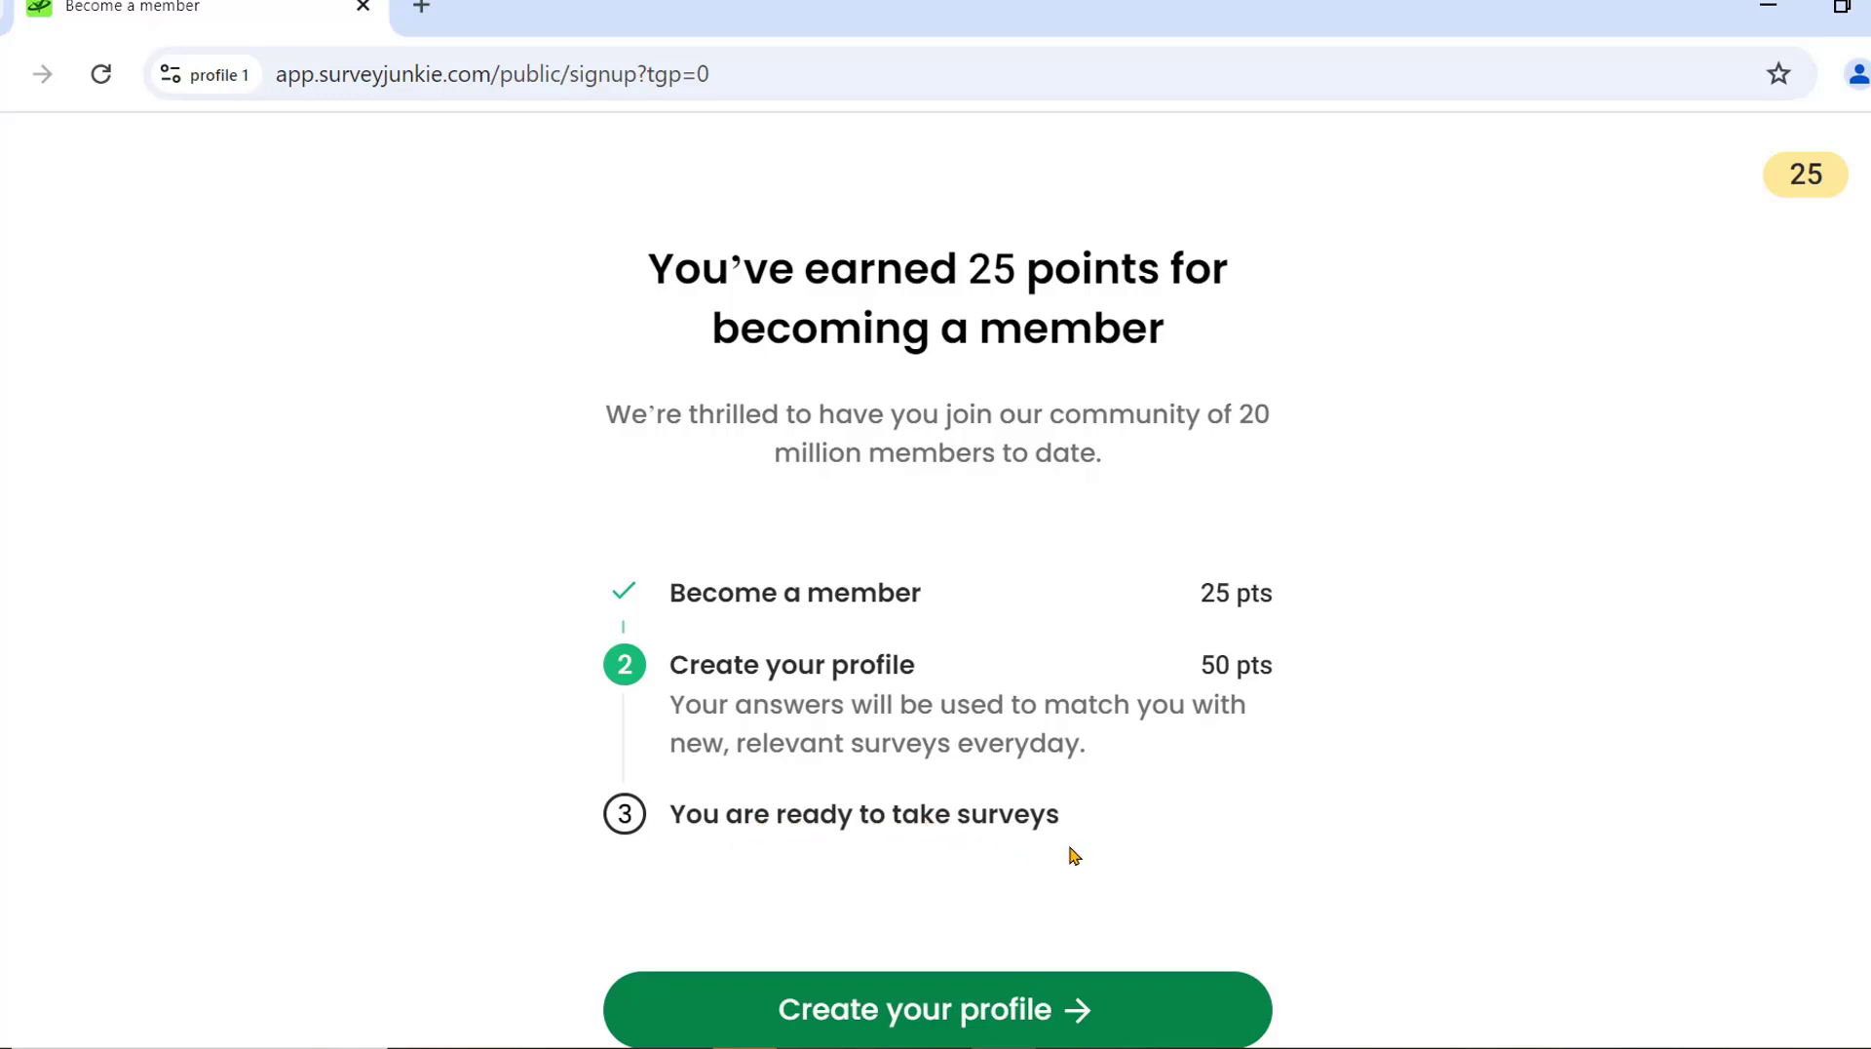
right_click(1060, 941)
Start the member profile, skip the pets question, and answer All of It for grocery shopping.
left_click(1019, 1006)
left_click(1082, 1009)
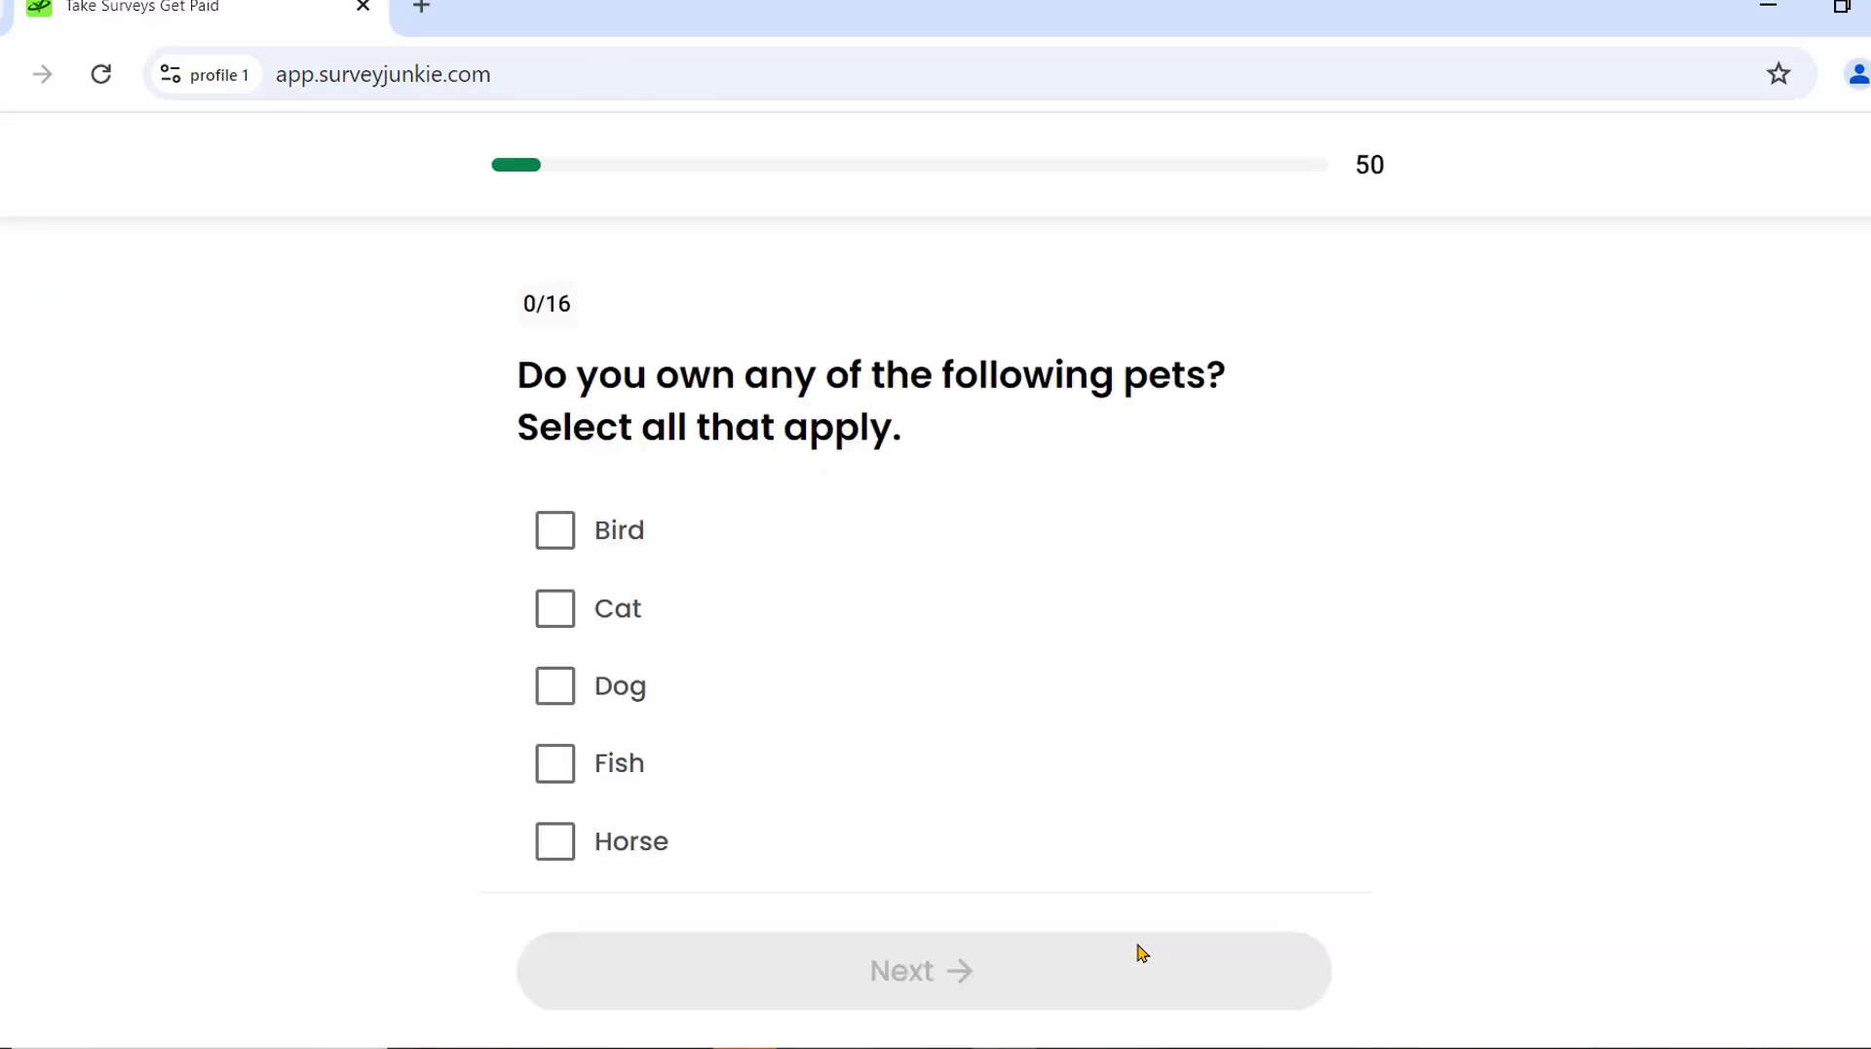
scroll(890, 719, "down", 5)
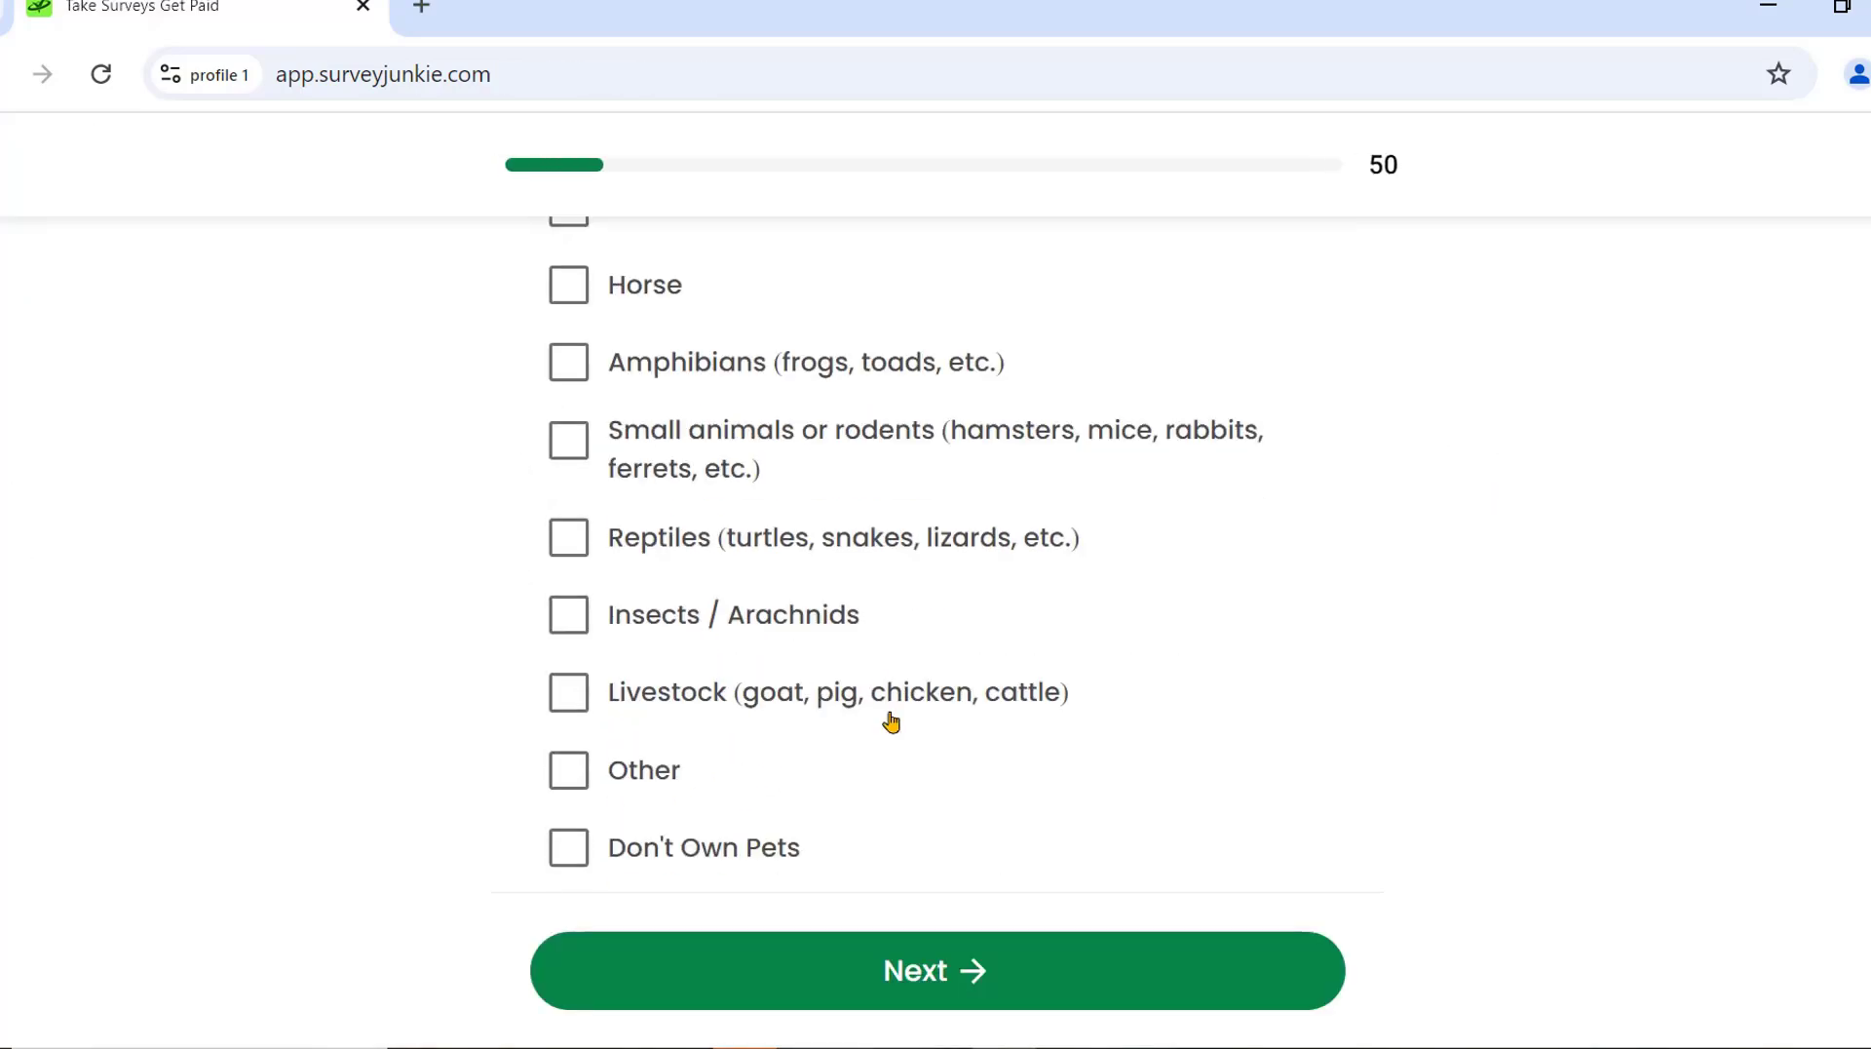
scroll(890, 718, "up", 5)
left_click(973, 969)
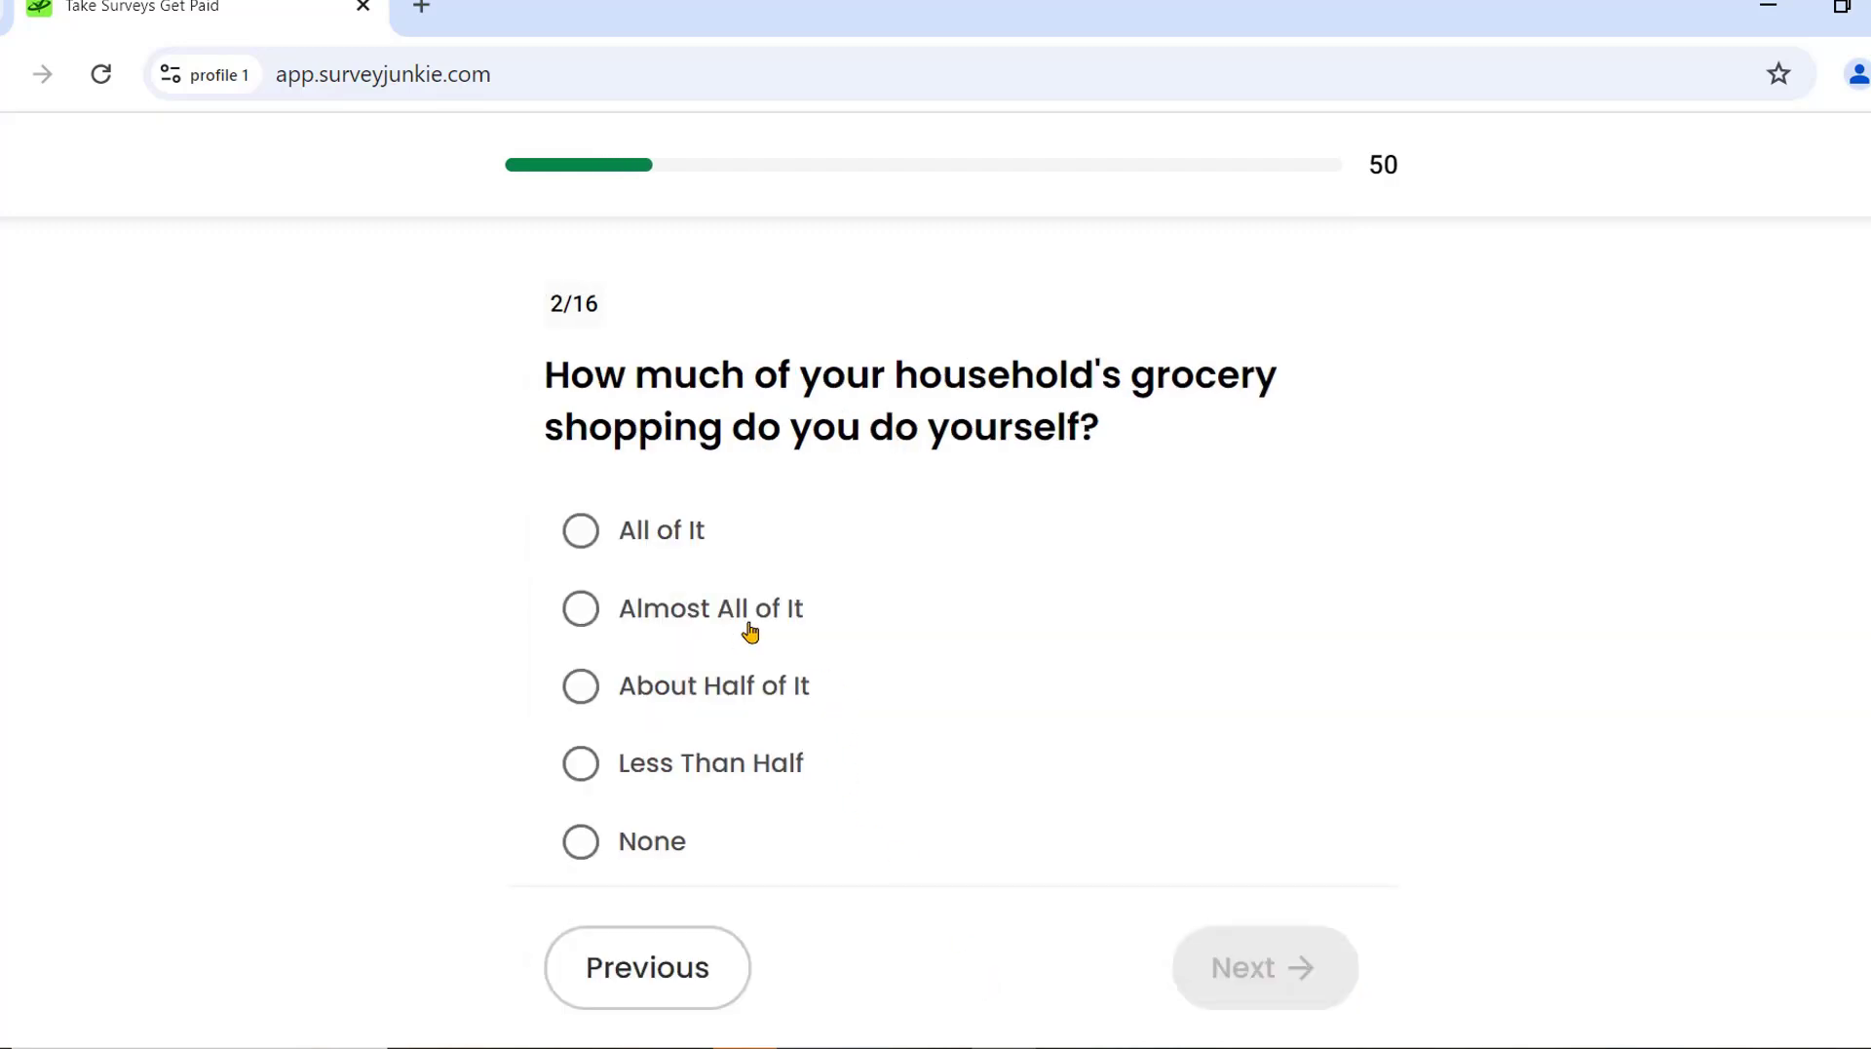
left_click(584, 532)
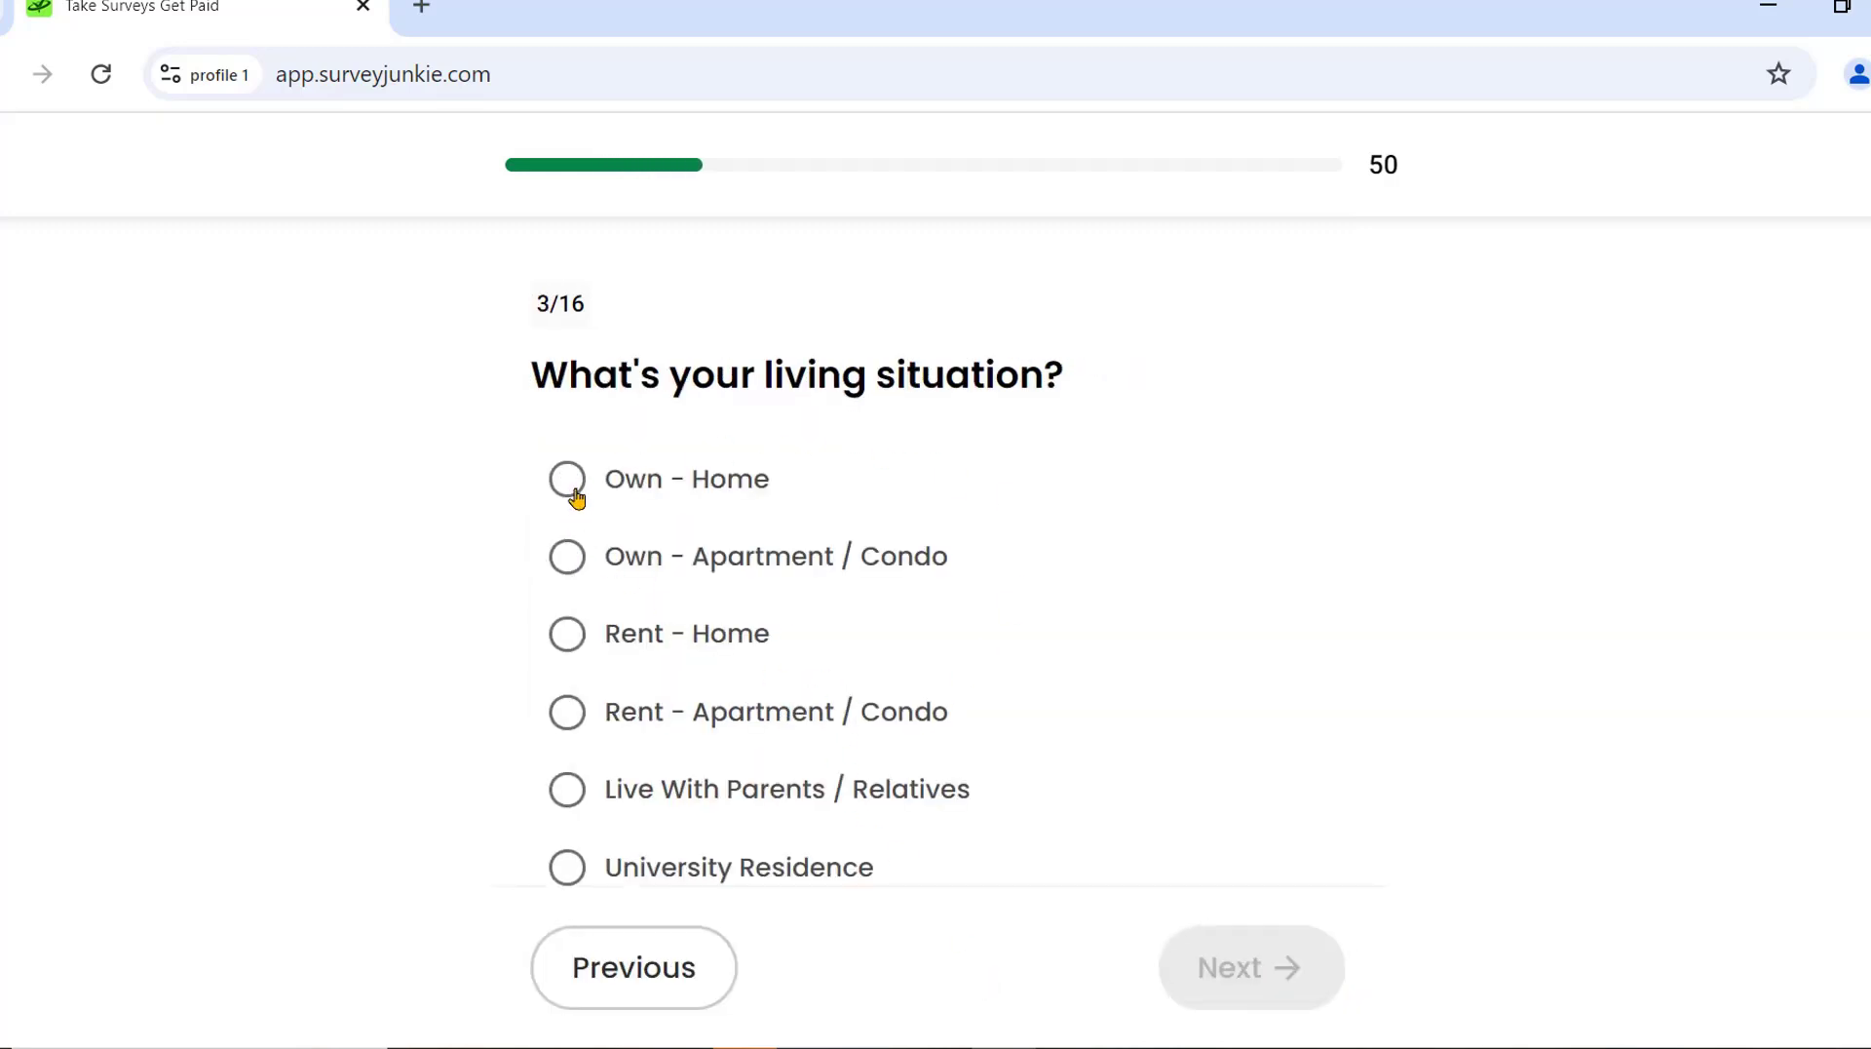
Answer Own - Home, Married, White / Caucasian, No, No, and 2 children.
left_click(576, 491)
left_click(573, 562)
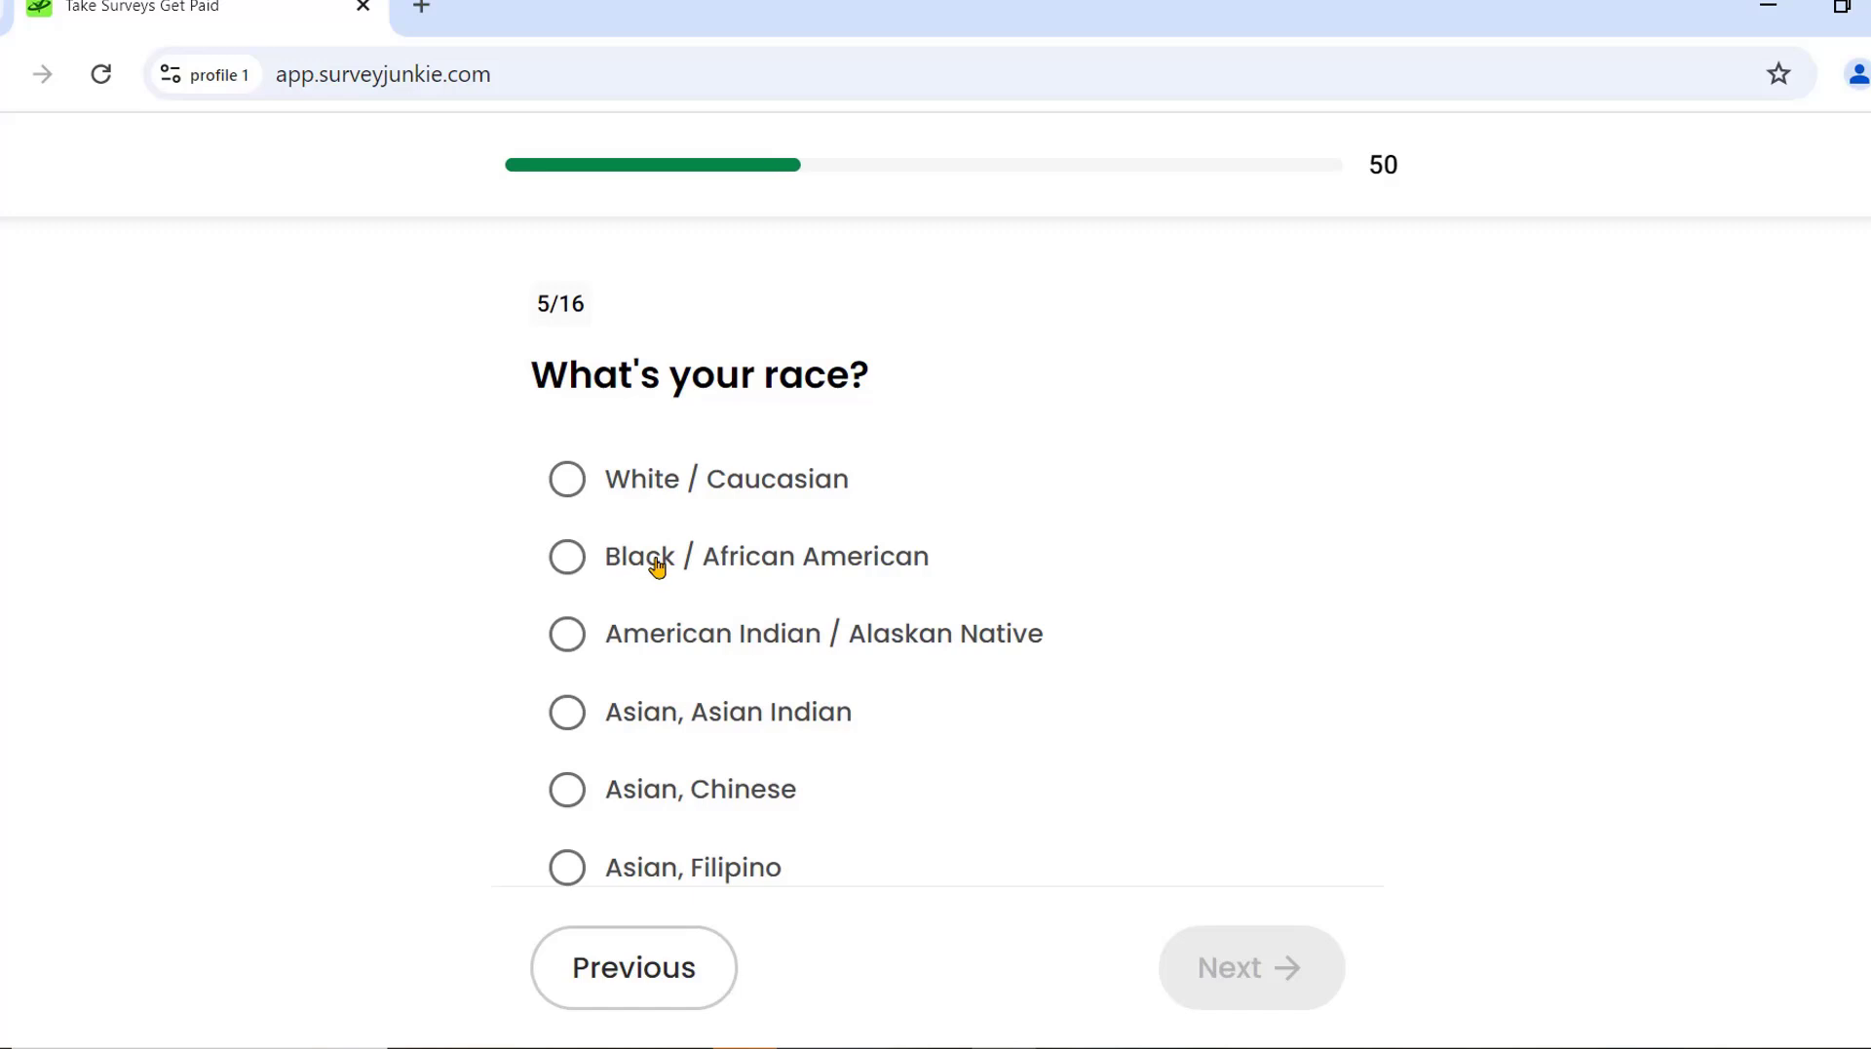
left_click(576, 491)
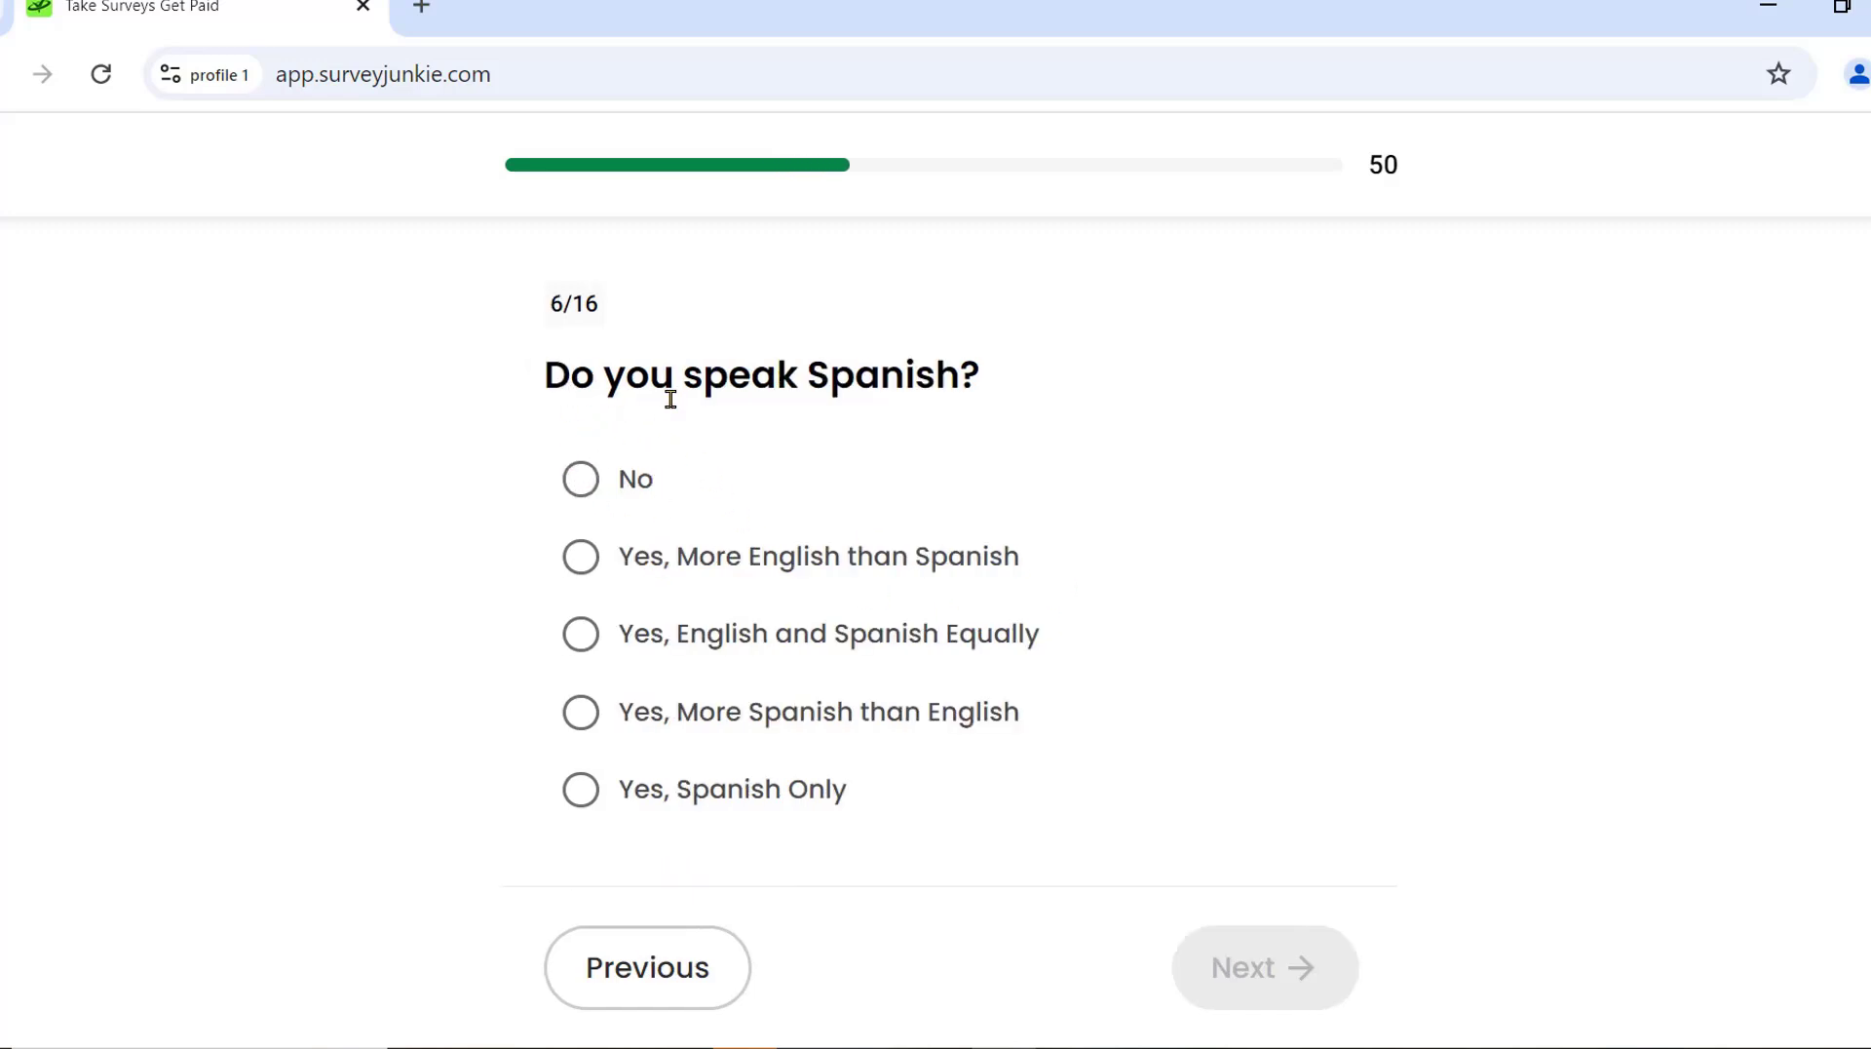
left_click(584, 479)
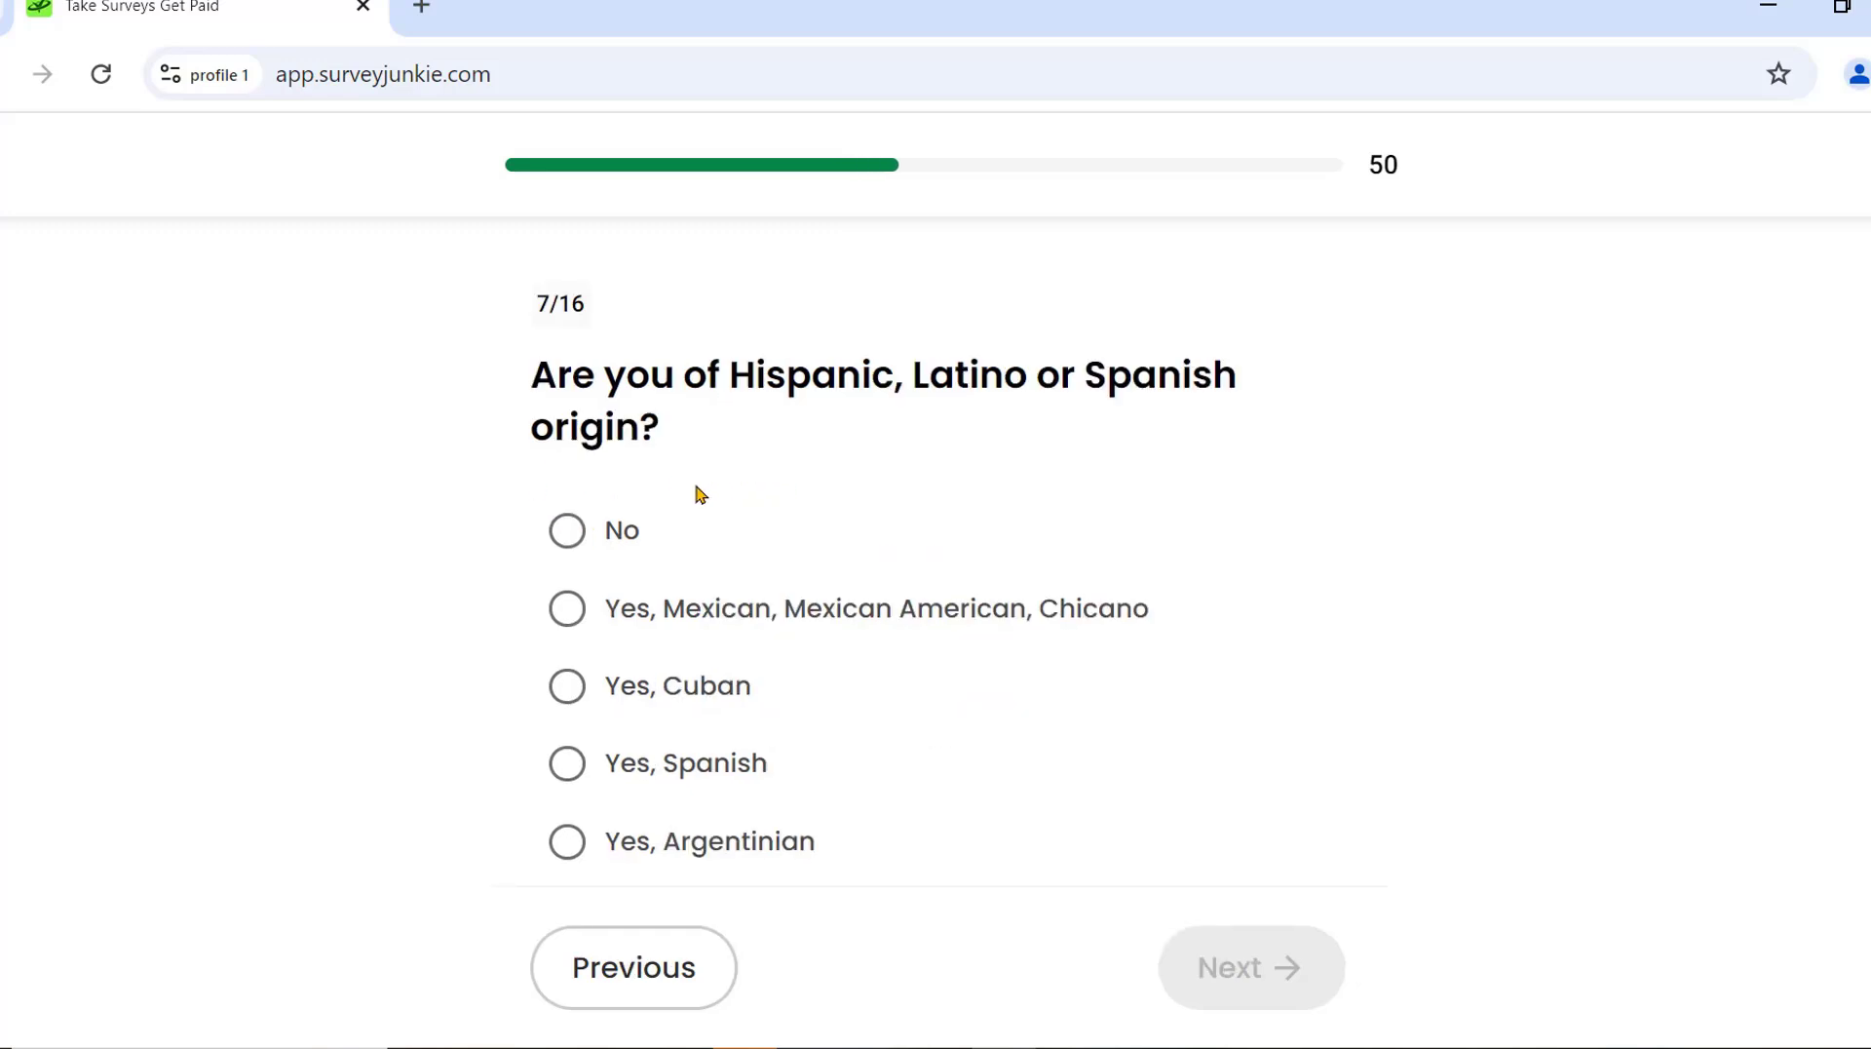
left_click(570, 545)
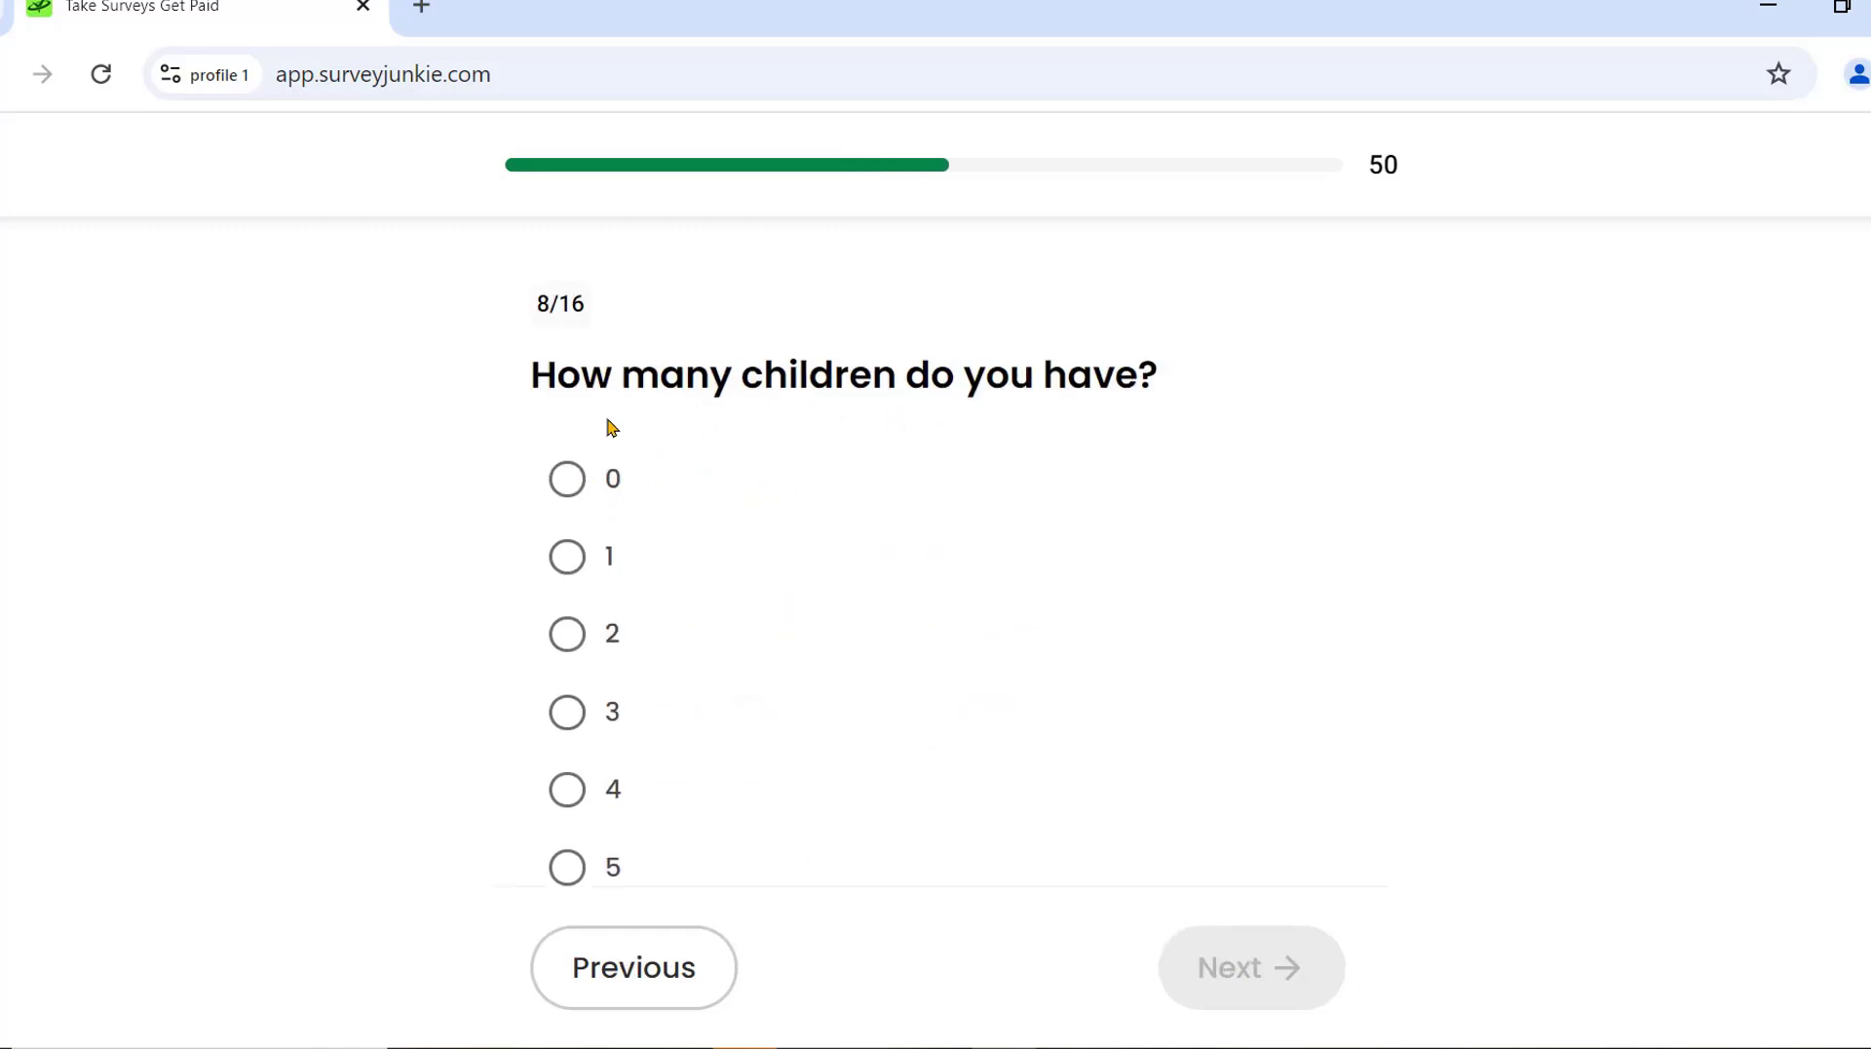
left_click(582, 639)
Set Child 1's gender to Female and age to 10.
left_click(748, 660)
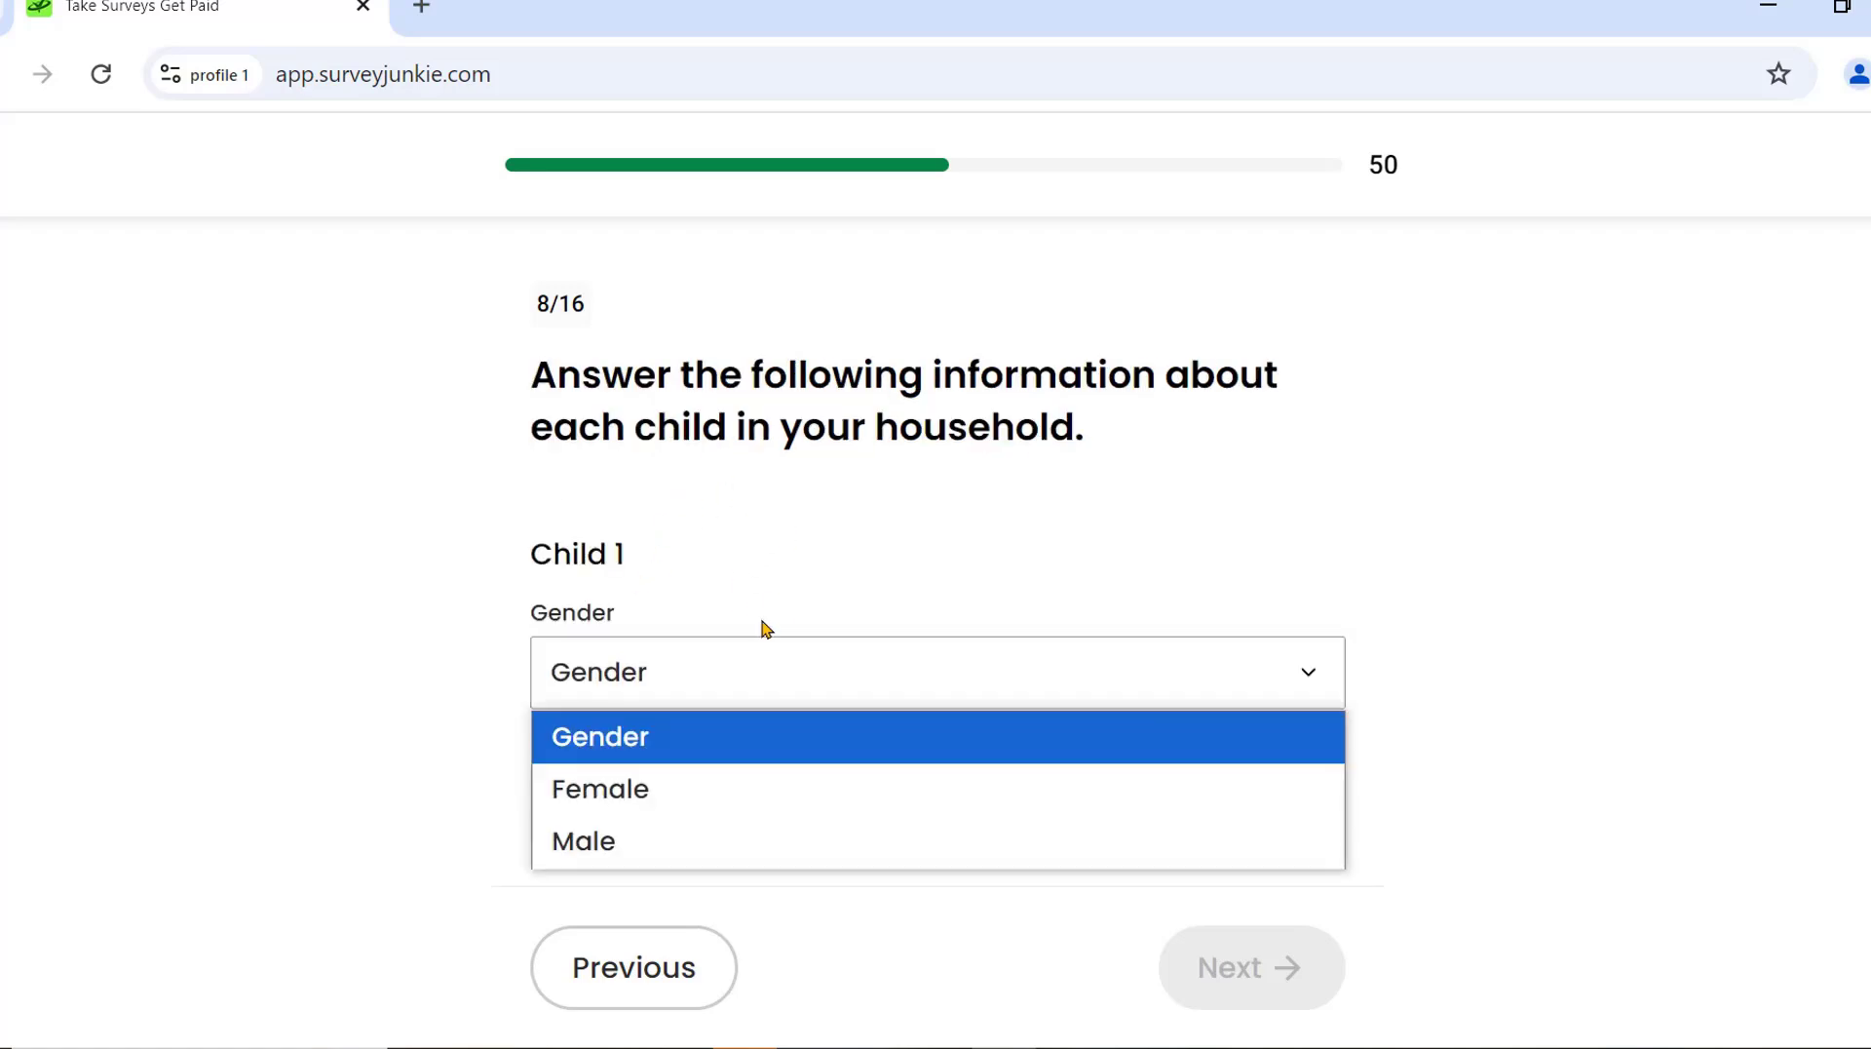
left_click(636, 790)
scroll(711, 585, "down", 3)
left_click(700, 502)
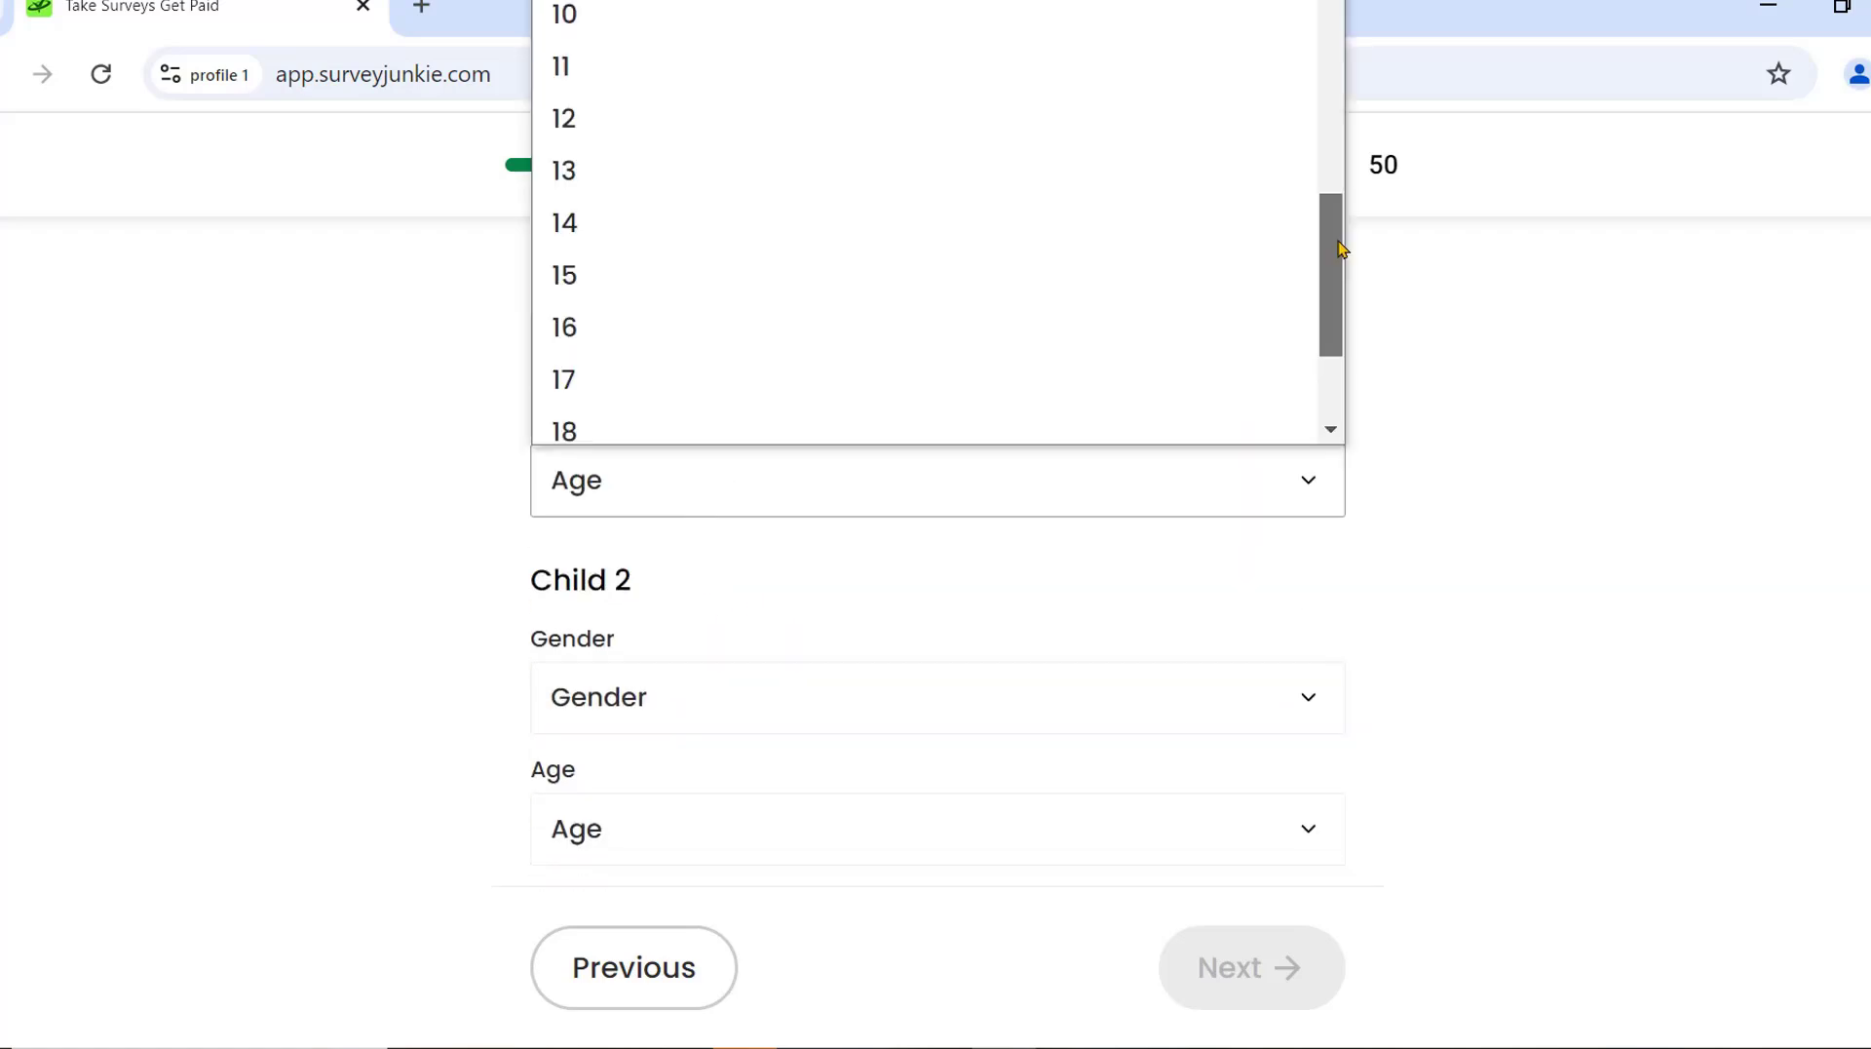
left_click(653, 13)
Set Child 2's gender to Female and age to 5.
left_click(743, 695)
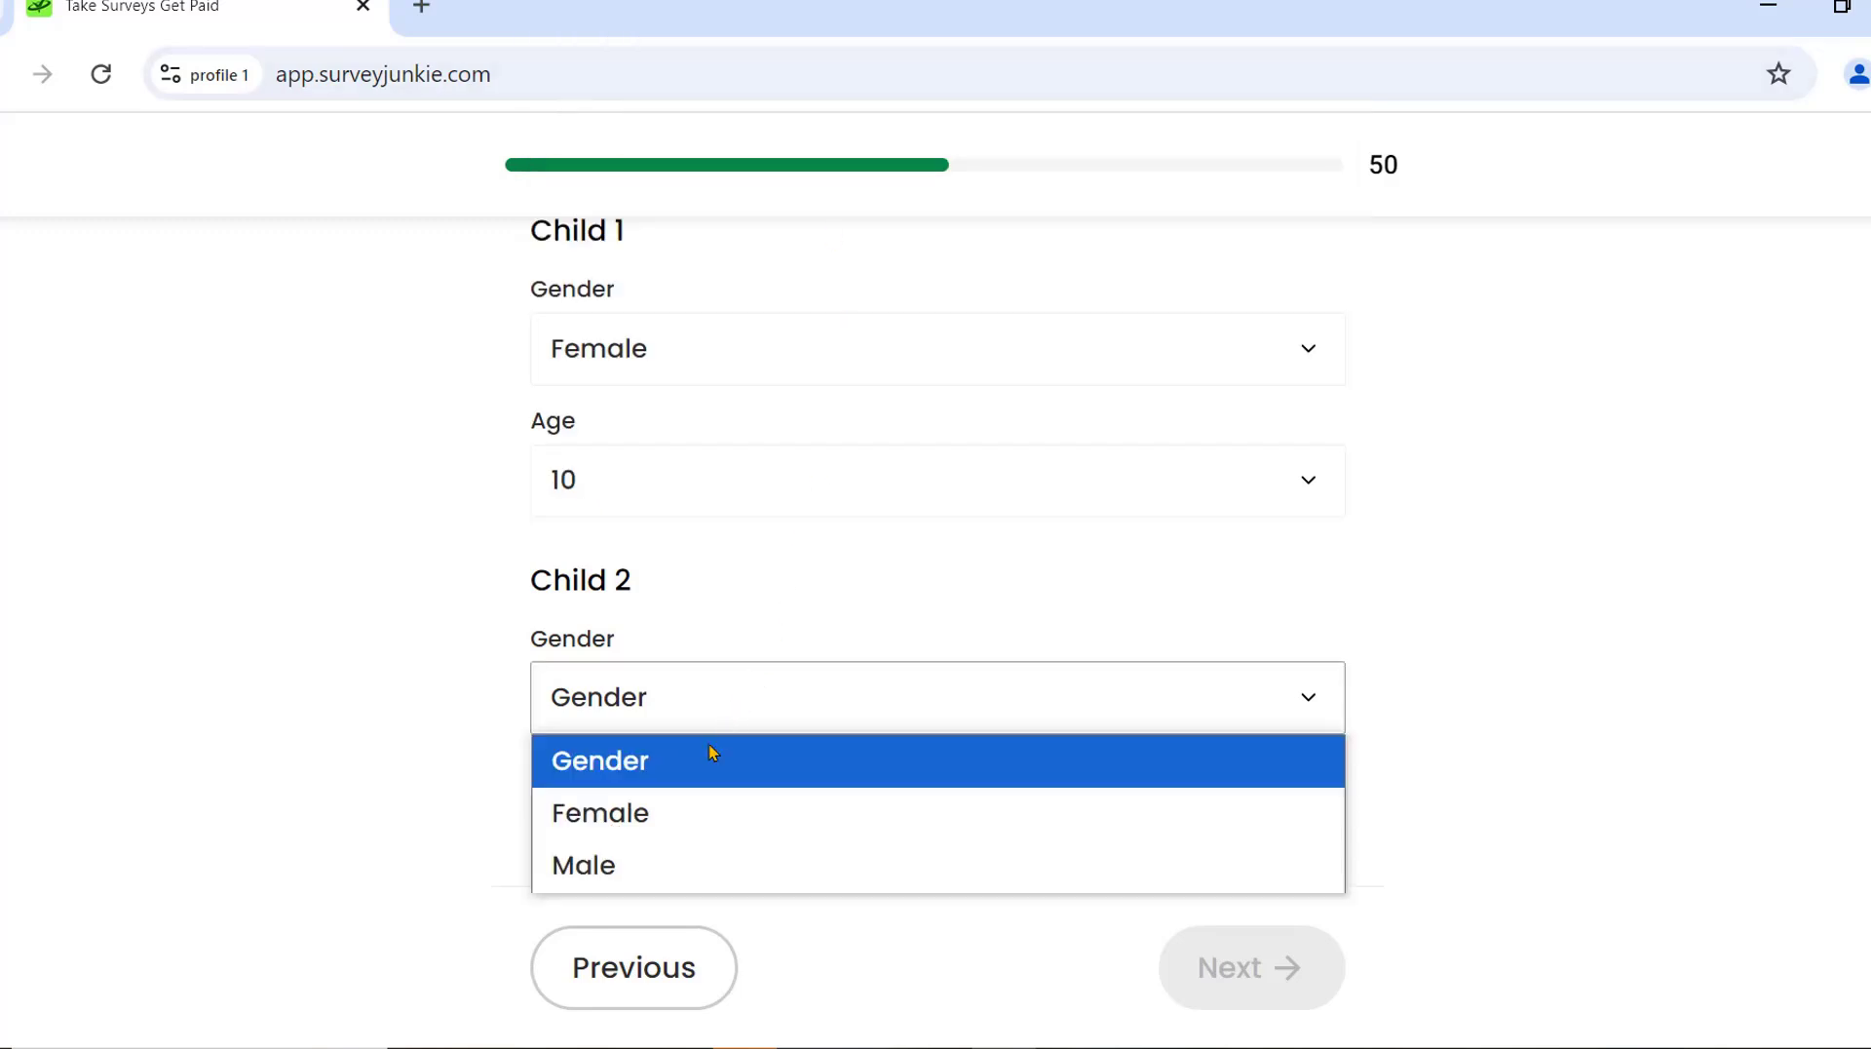
left_click(687, 810)
left_click(707, 826)
scroll(722, 485, "down", 1)
left_click(740, 502)
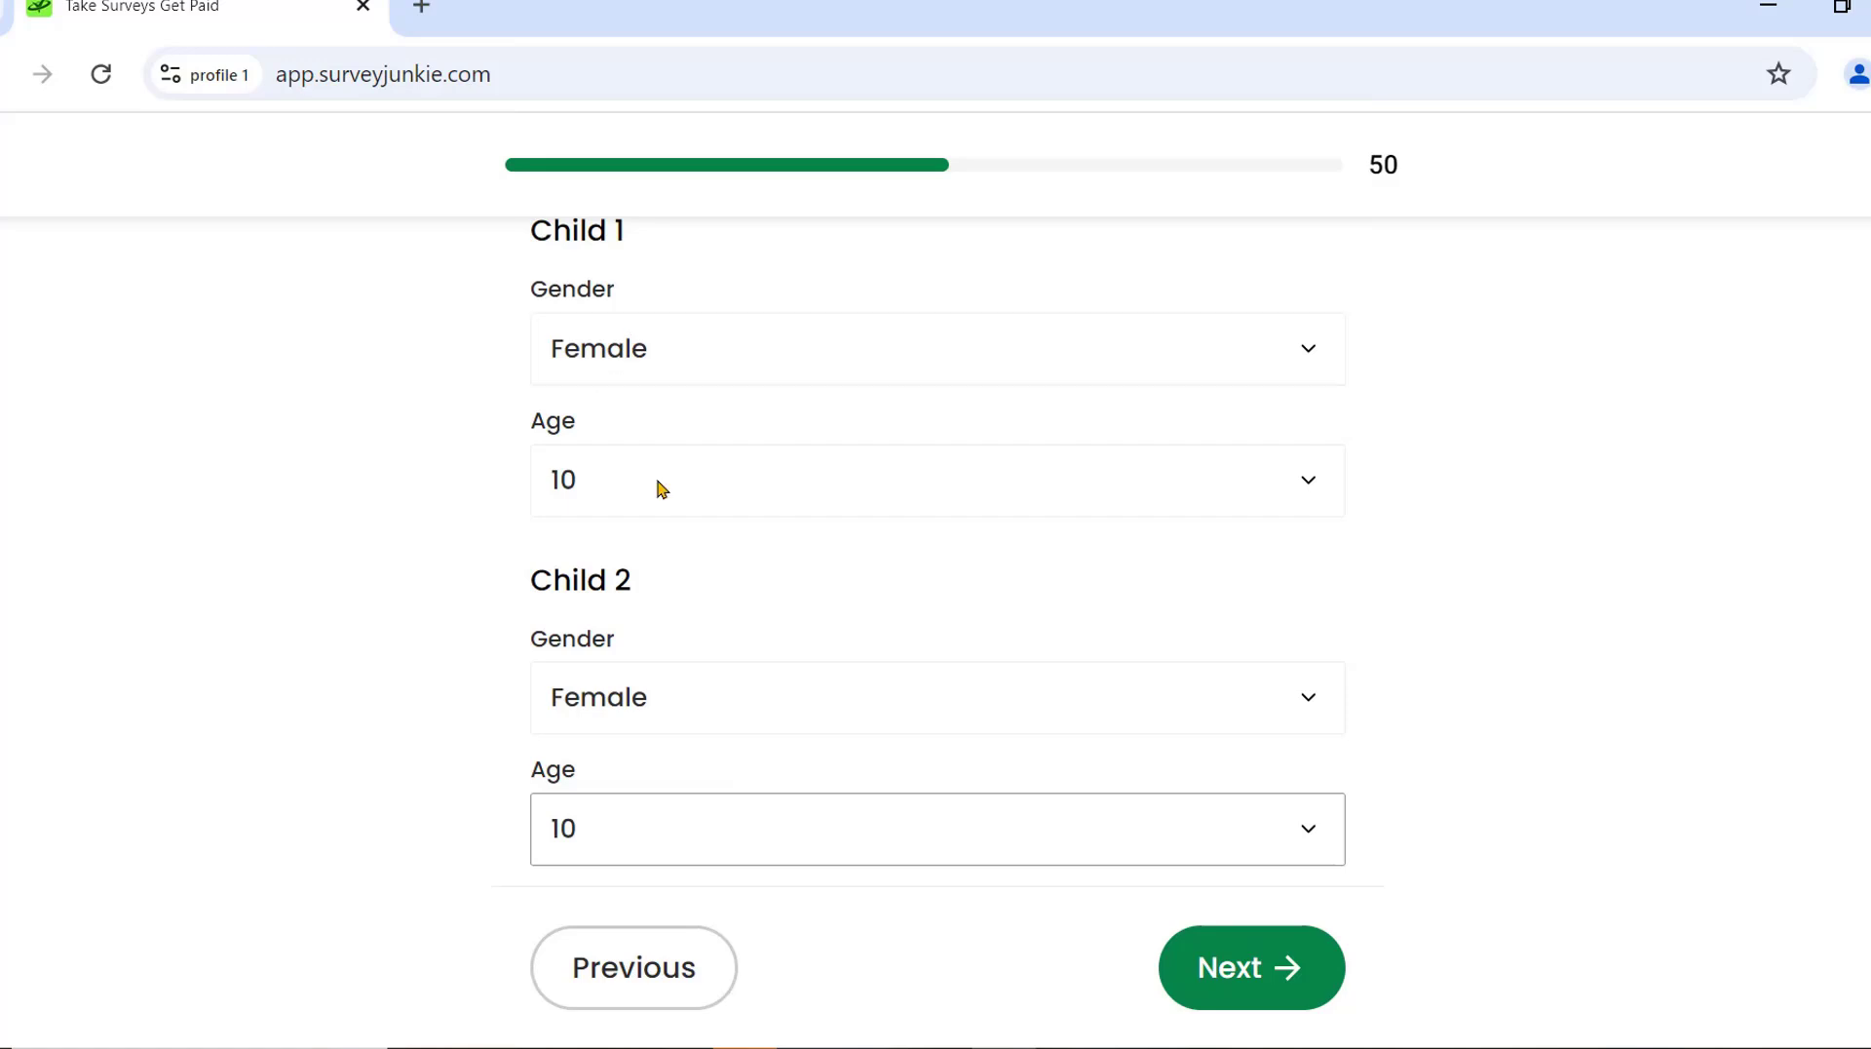
left_click(657, 850)
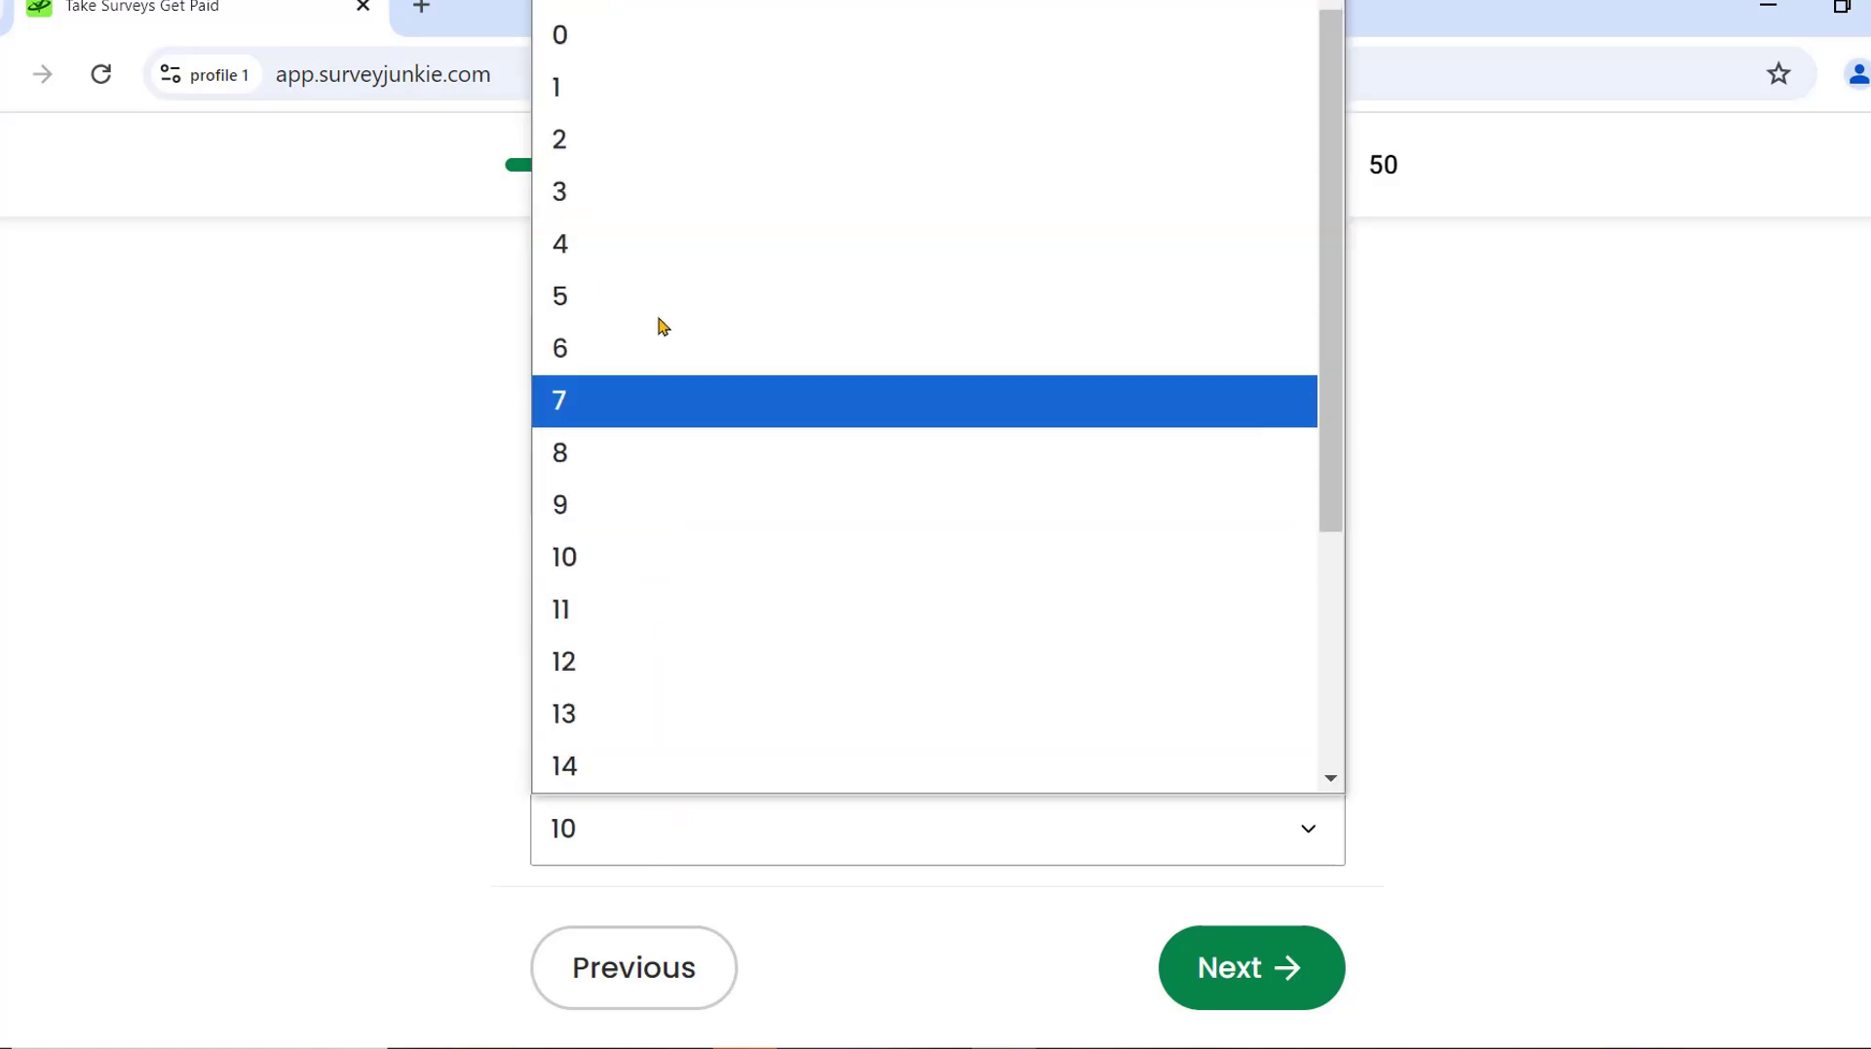
left_click(575, 293)
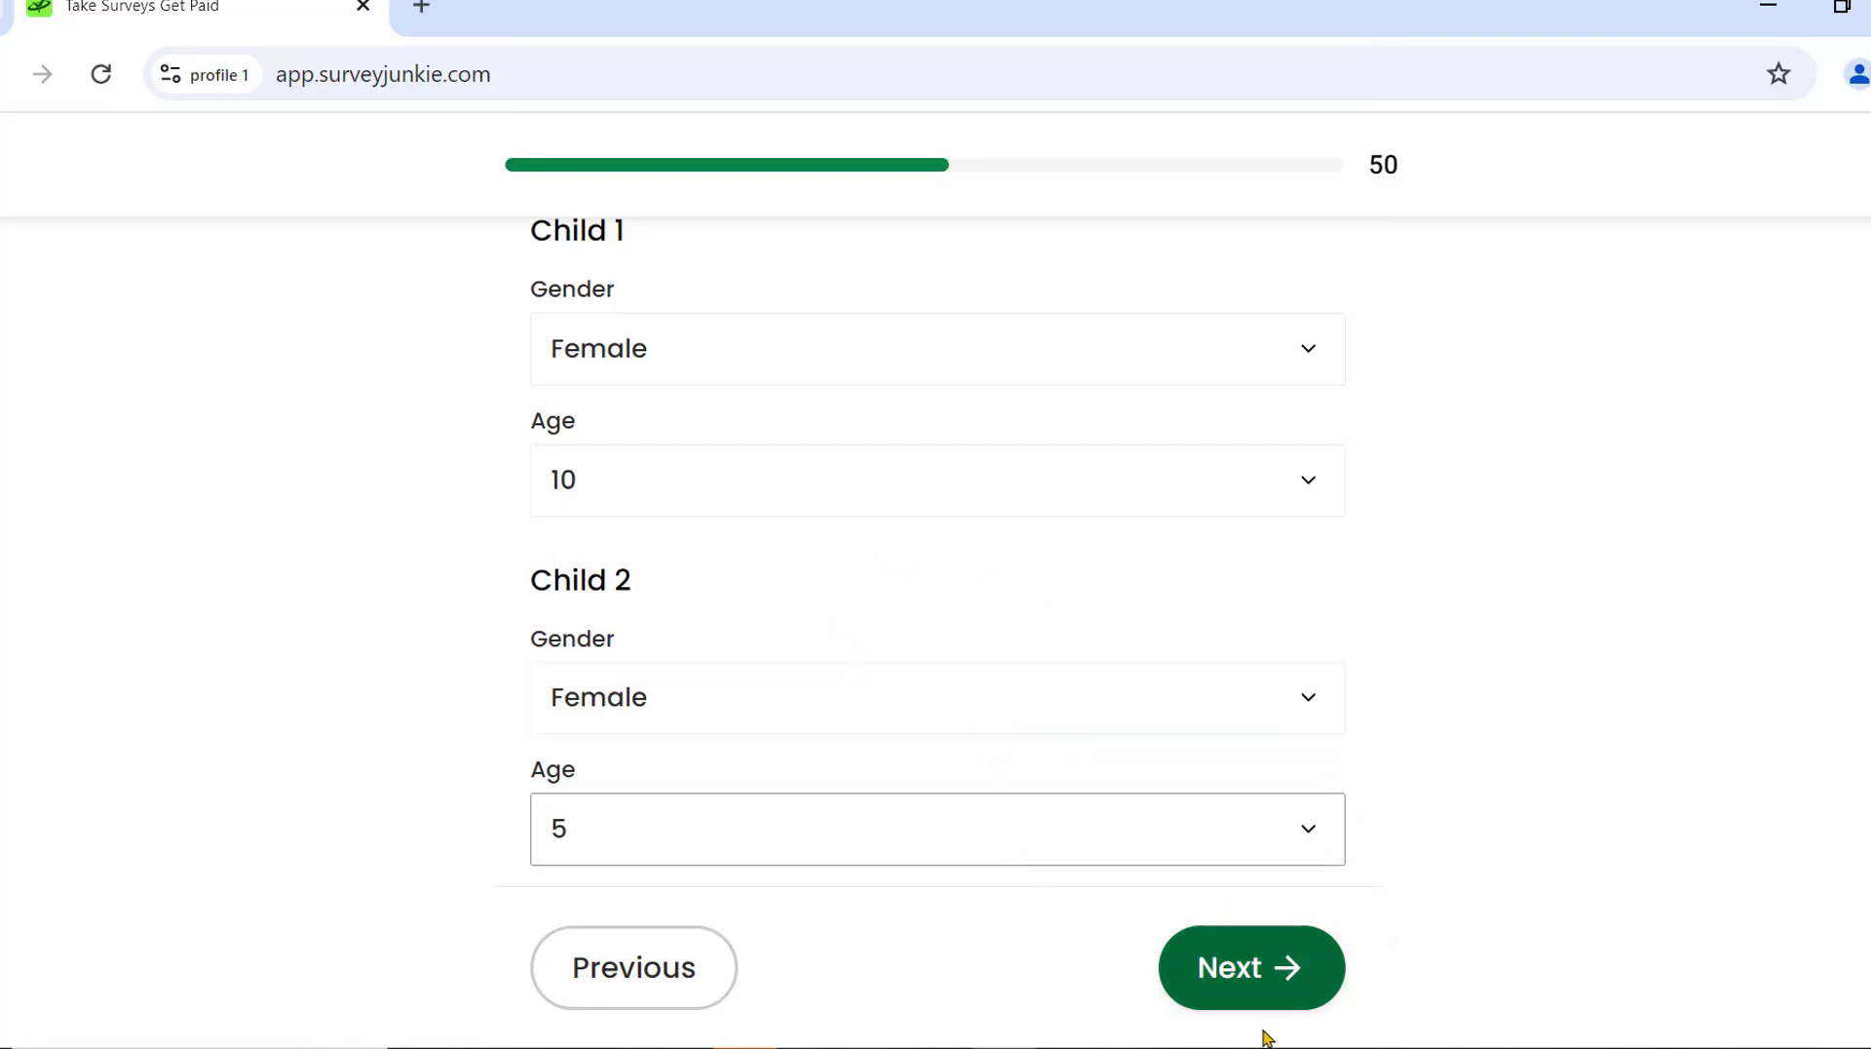
left_click(1199, 1048)
left_click(1280, 339)
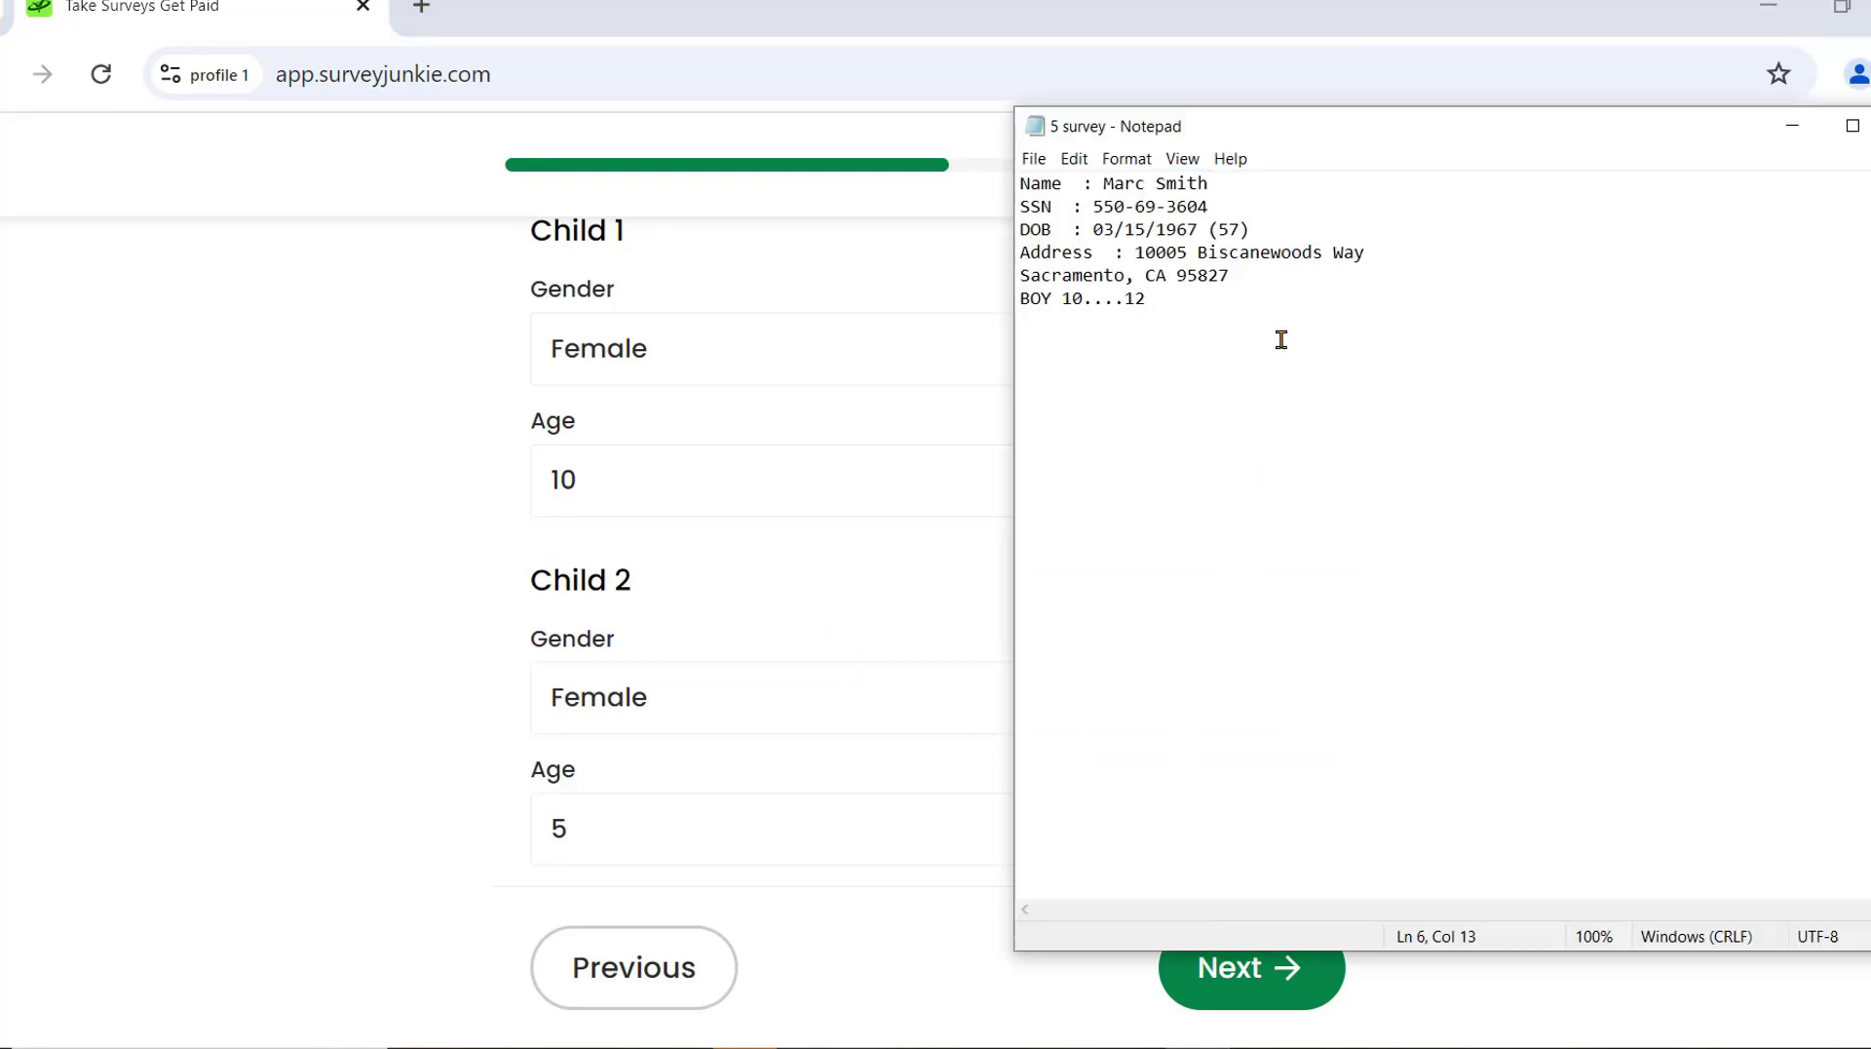
Append f5 and f10 as new lines in the Notepad survey notes and save with Ctrl+S.
key("Return")
key("Return")
key("Return")
key("Return")
key("Return")
key("Return")
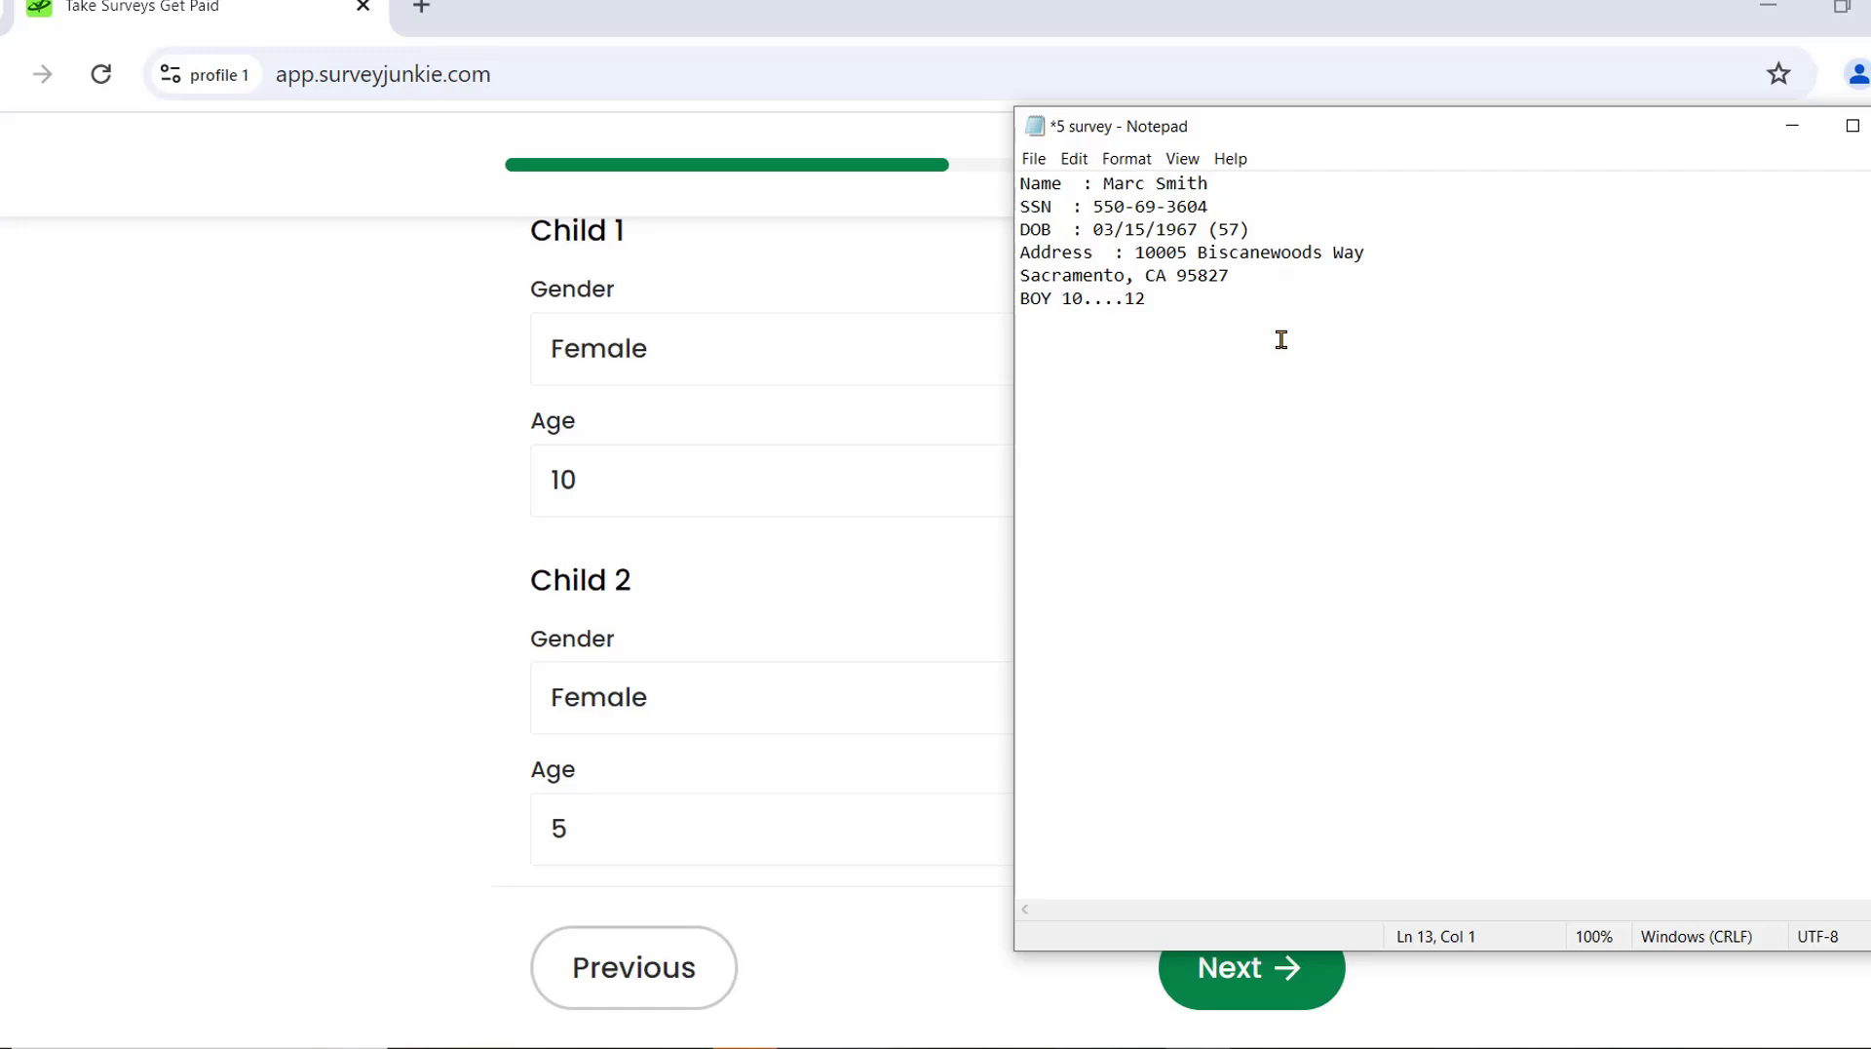
type("jjj")
key("Return")
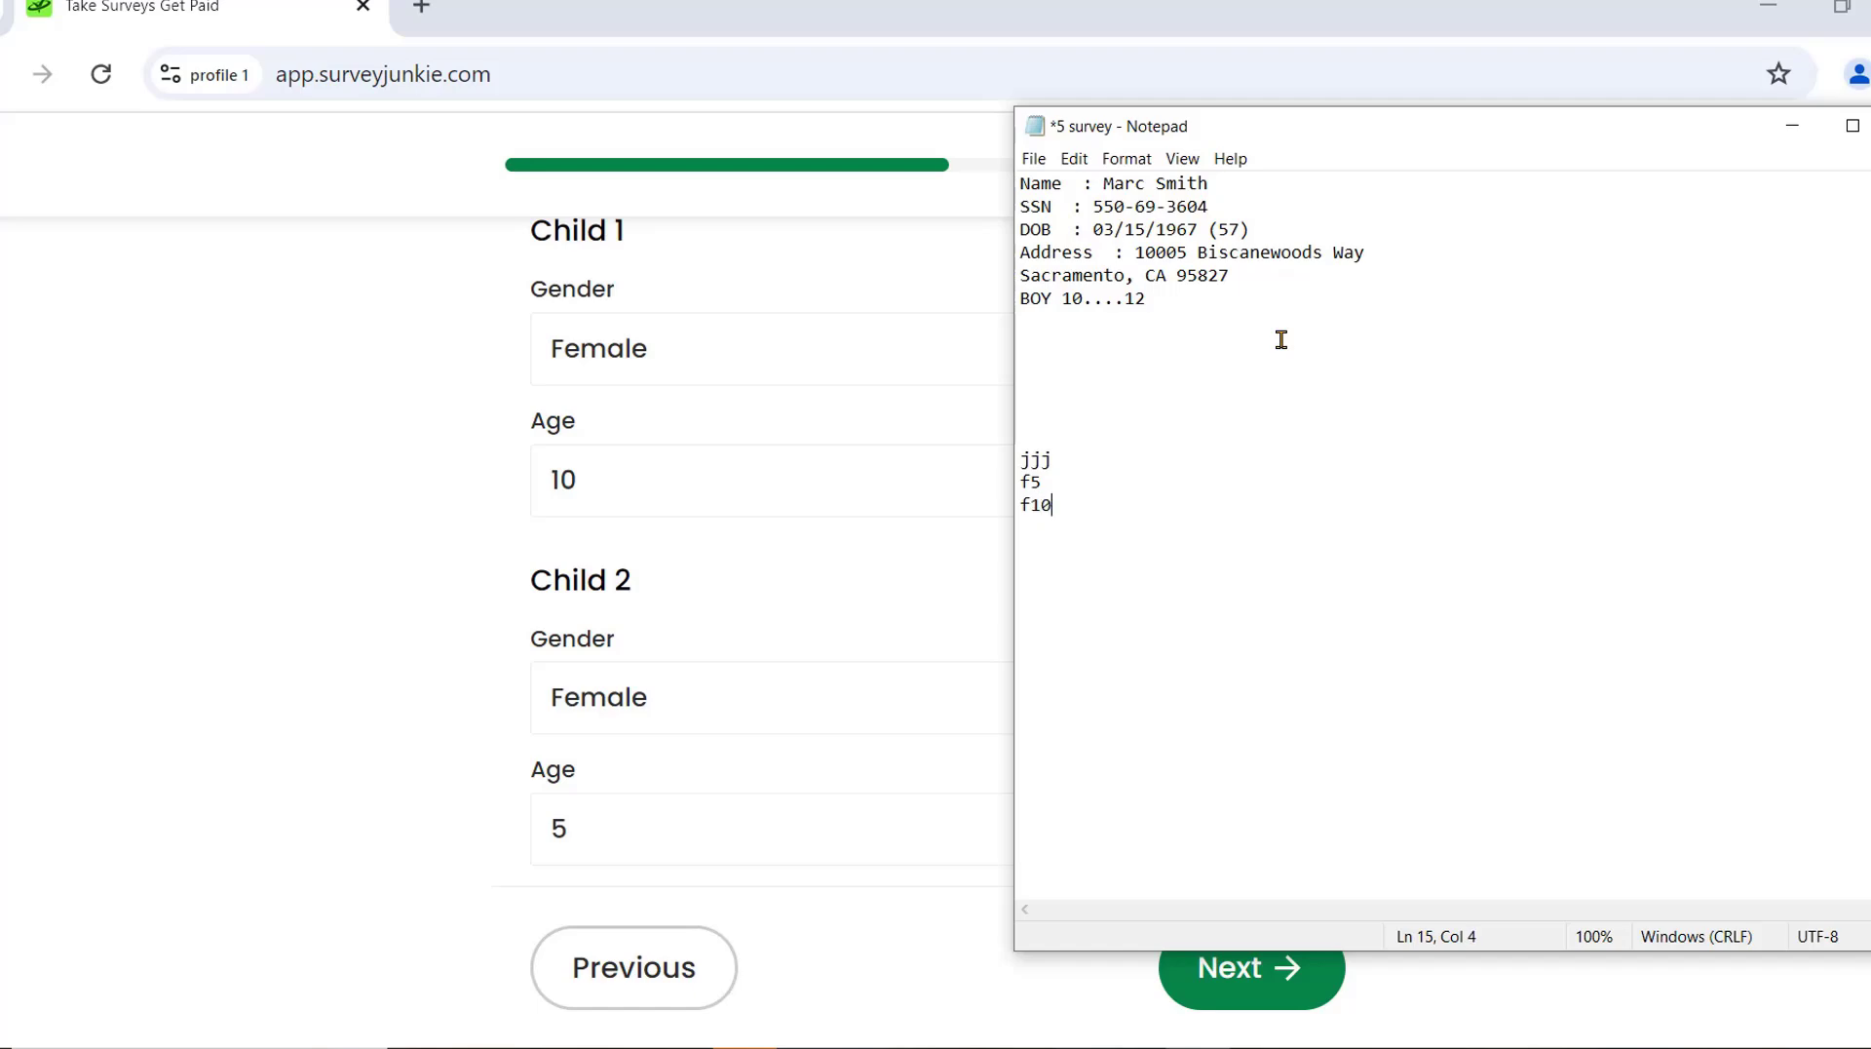
key("ctrl+s")
left_click(1793, 130)
Submit the children's details, answer education, then choose $125,000 - $149,999 income and Yes, Republican.
left_click(1306, 970)
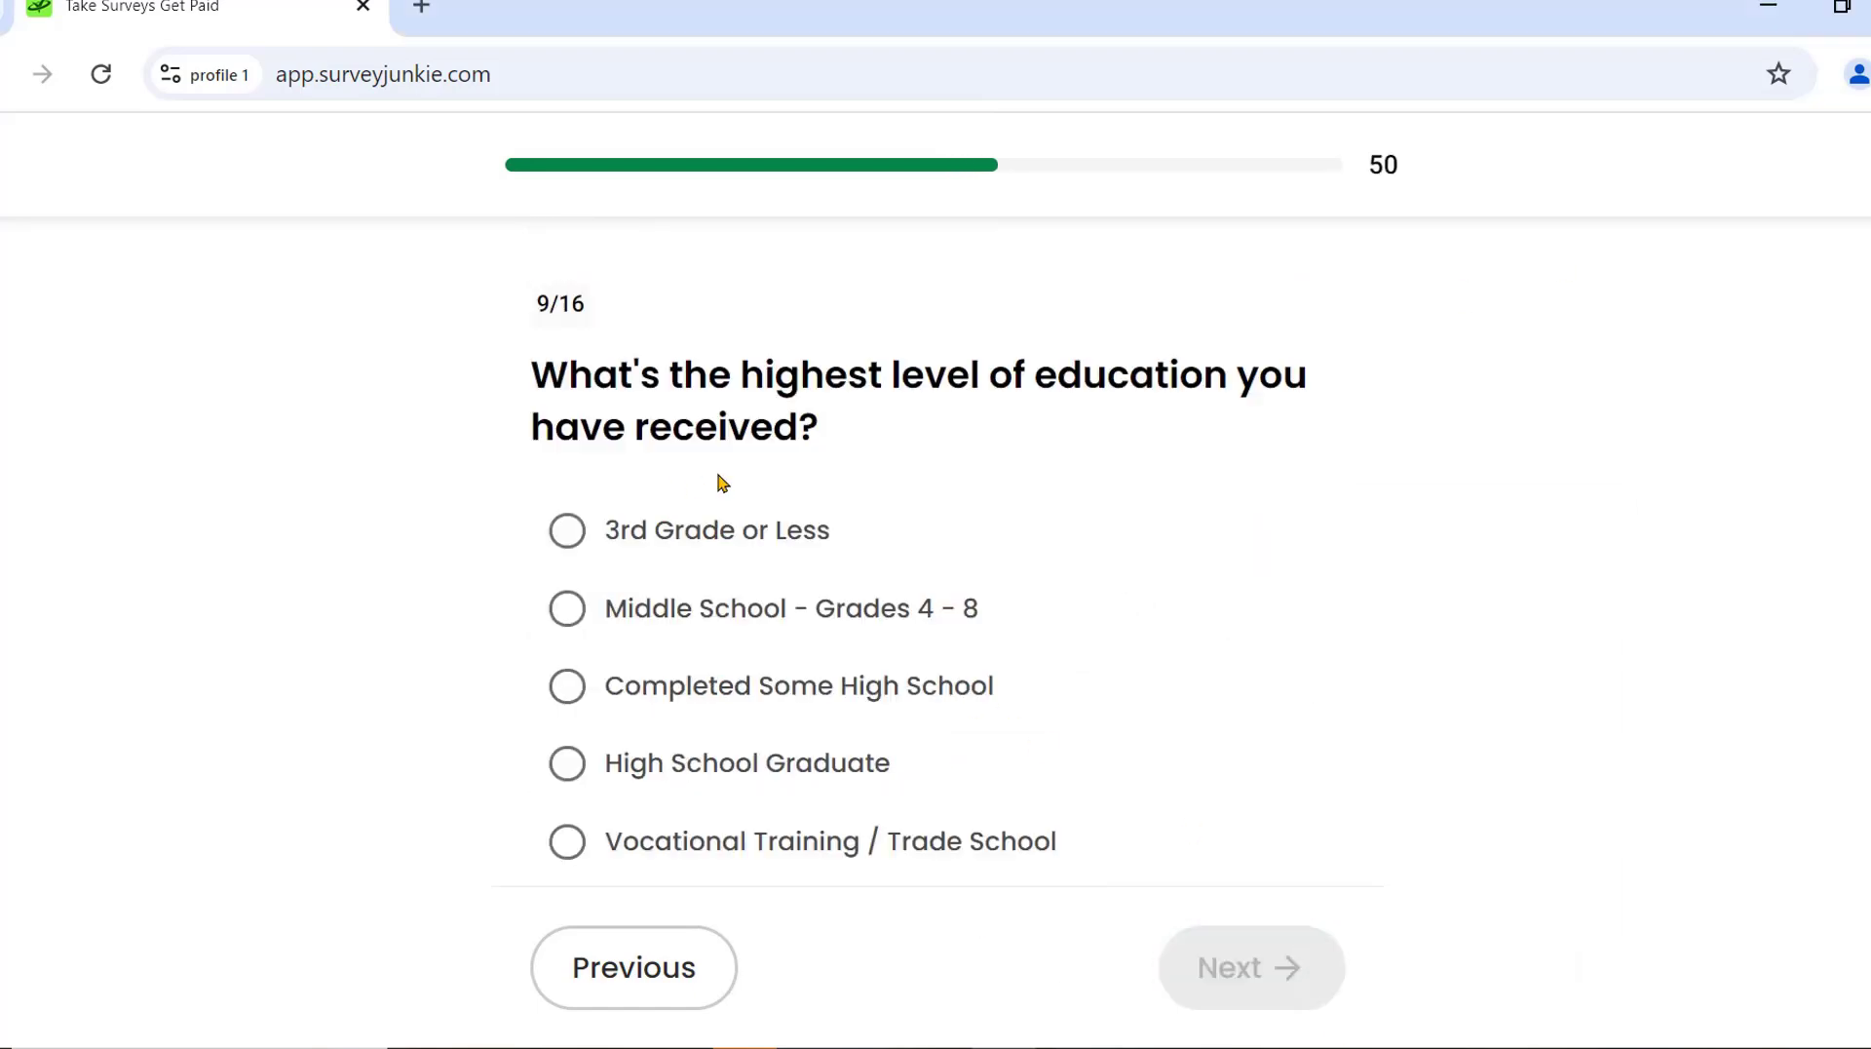
scroll(790, 526, "down", 3)
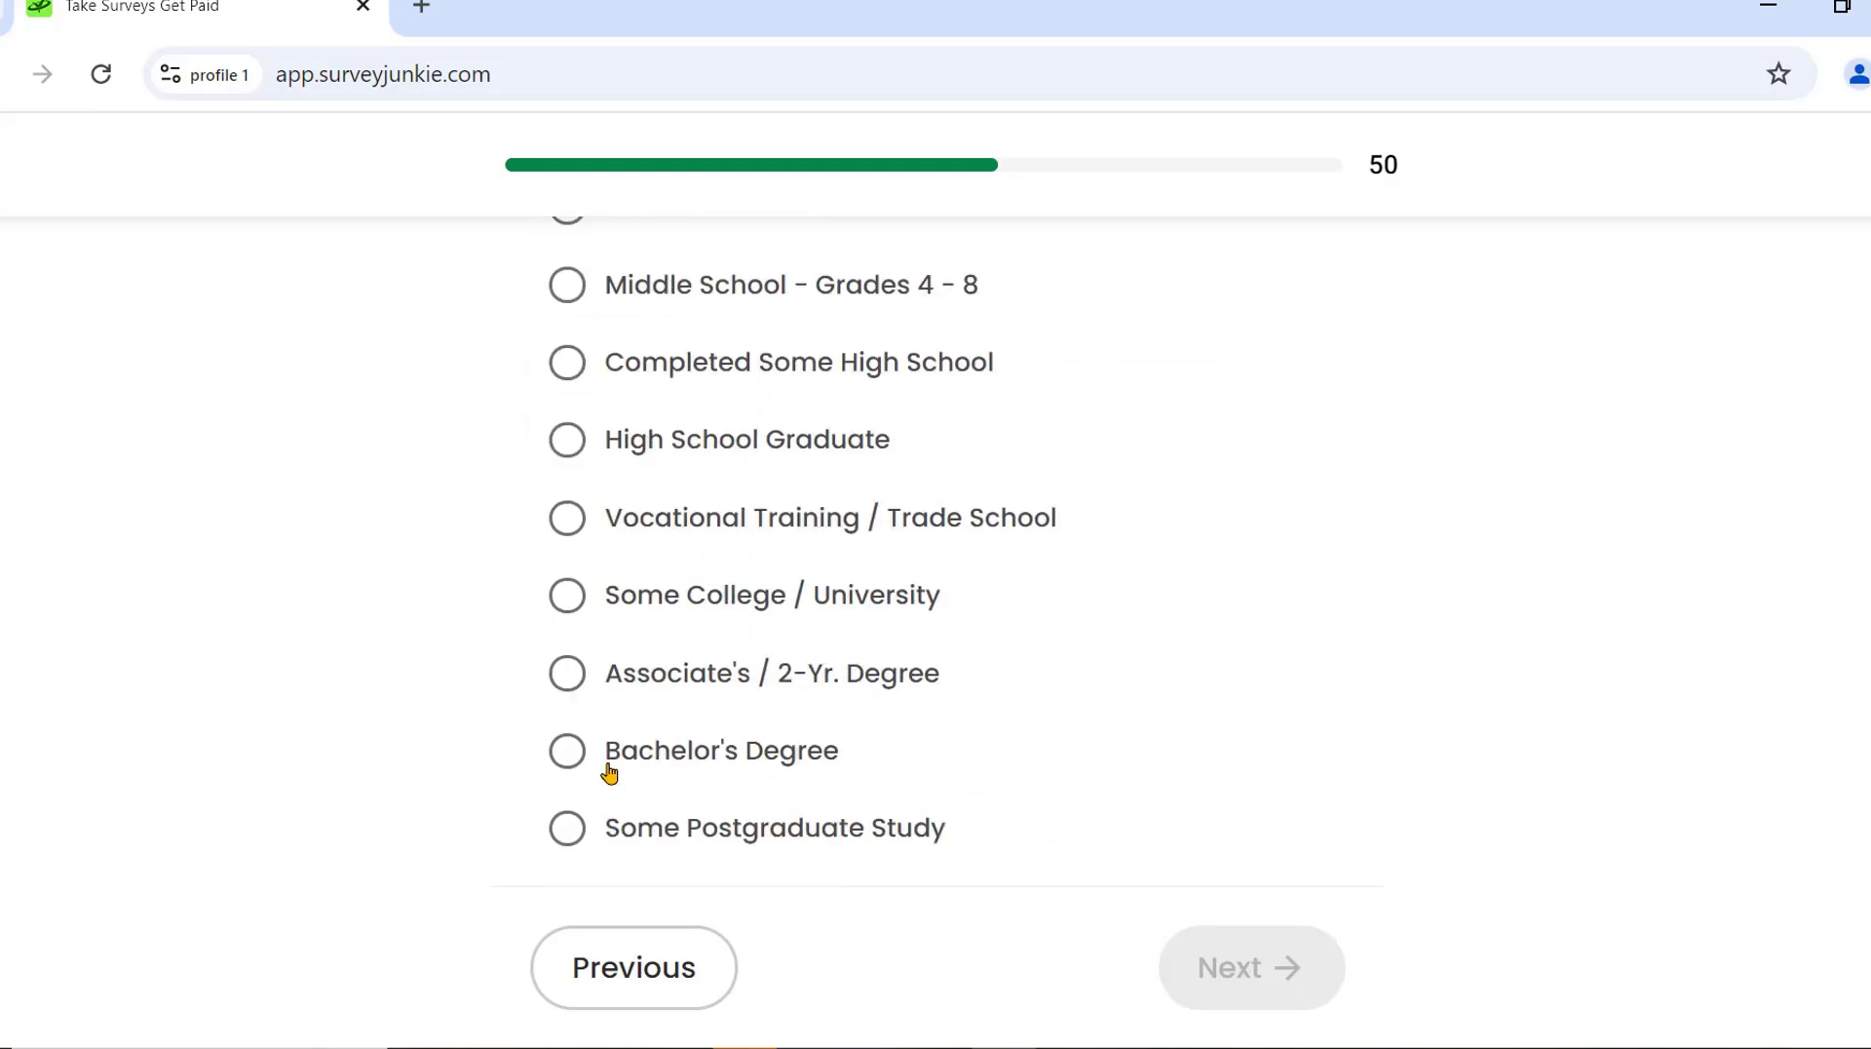
scroll(602, 760, "down", 1)
left_click(656, 769)
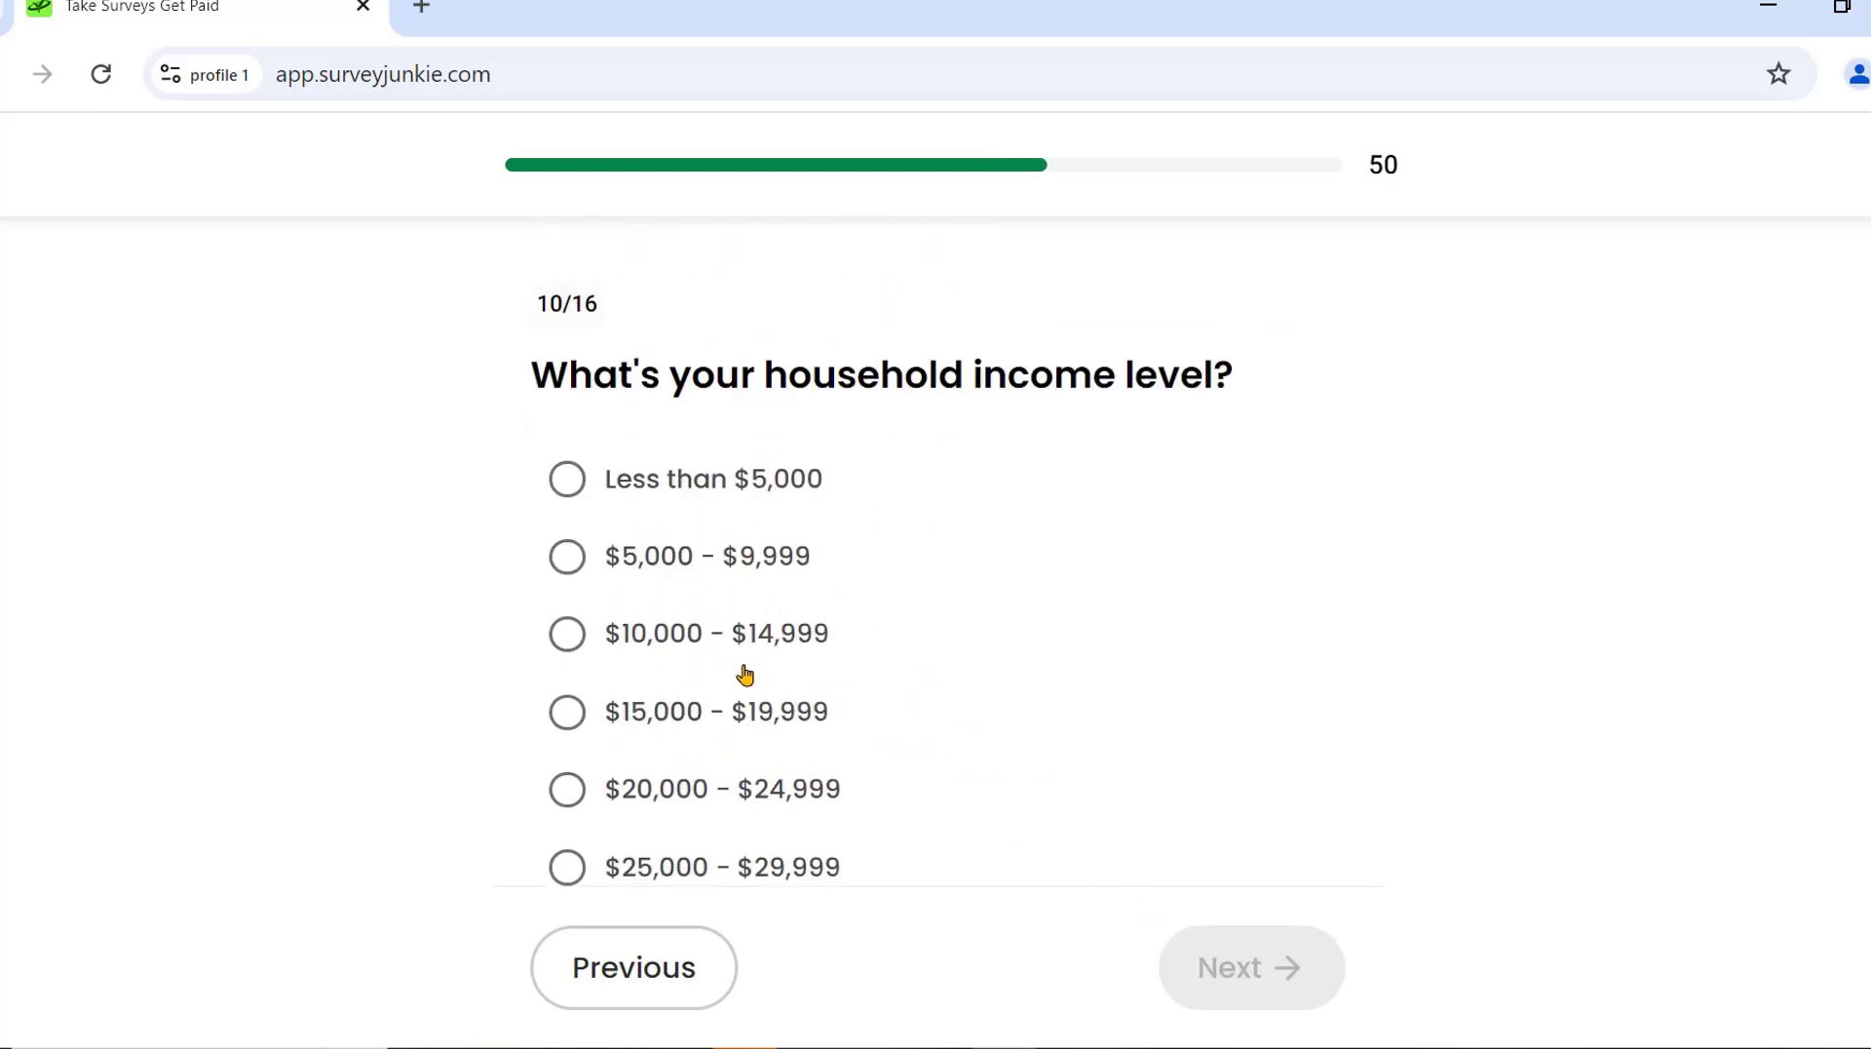
scroll(969, 740, "down", 3)
scroll(731, 706, "down", 13)
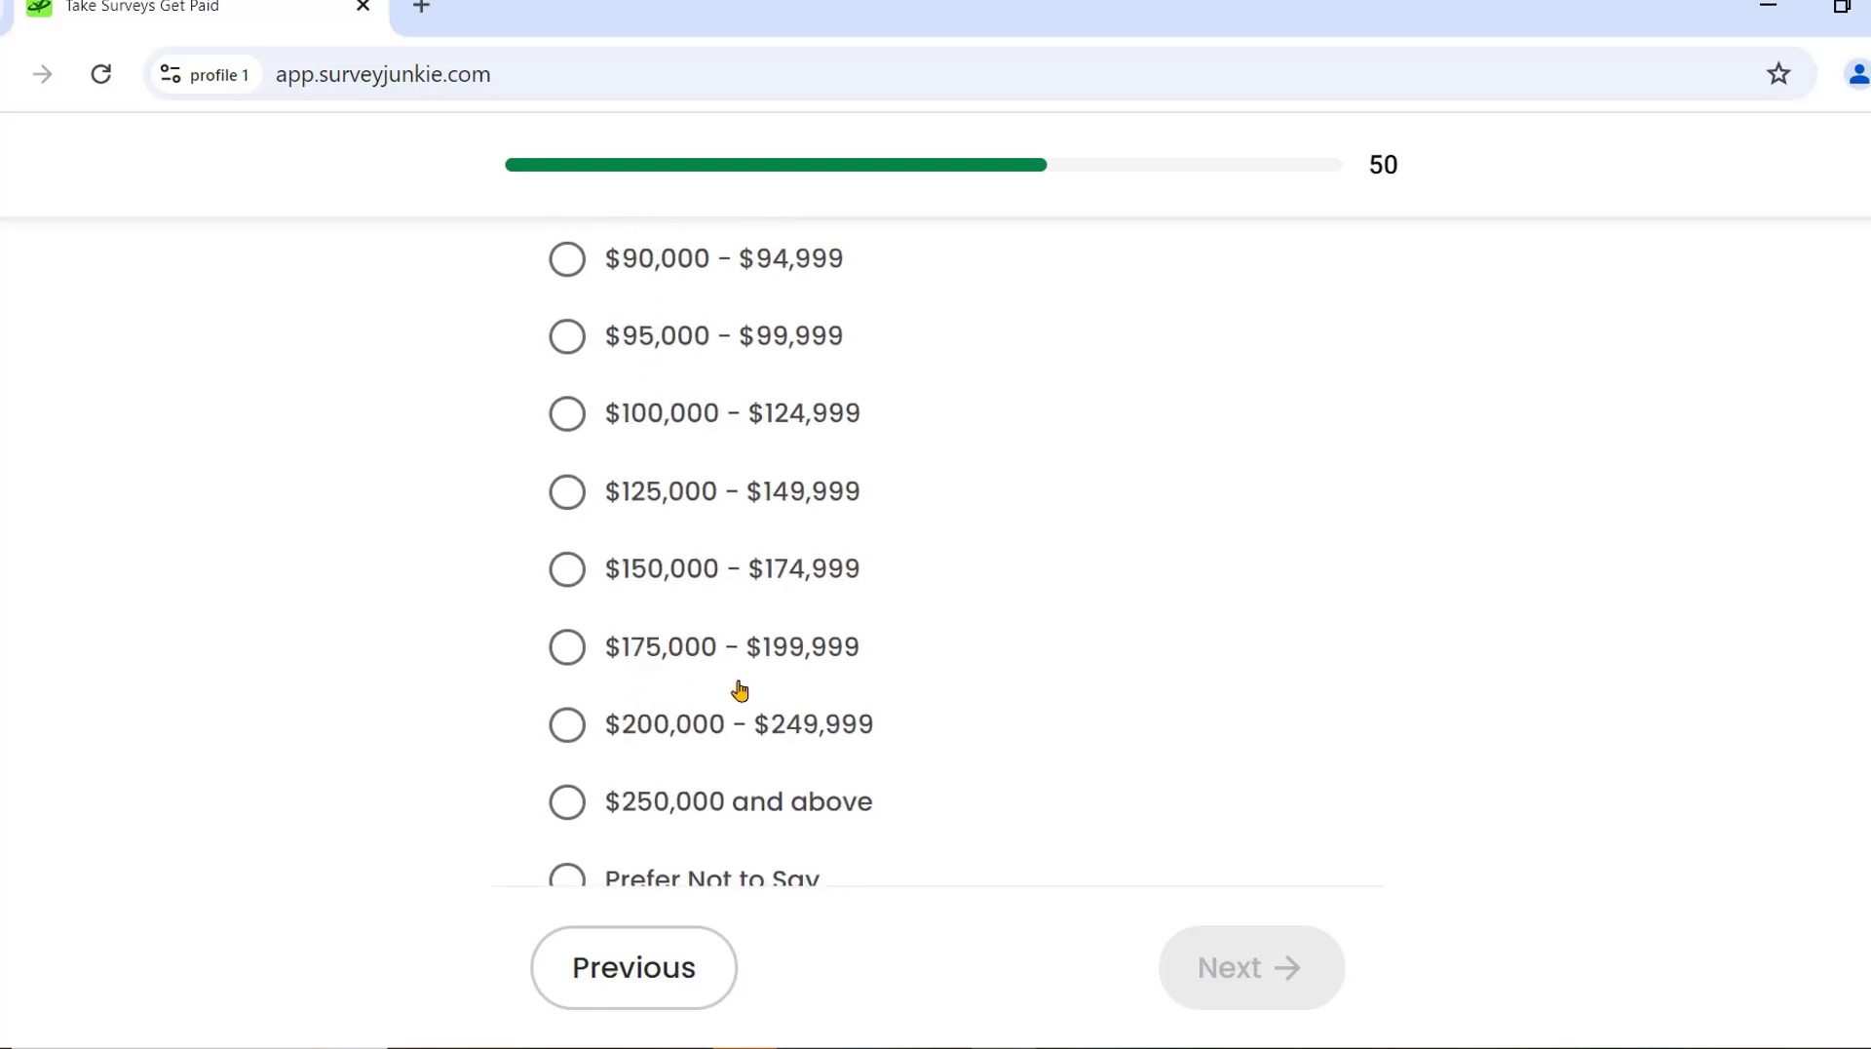
left_click(576, 498)
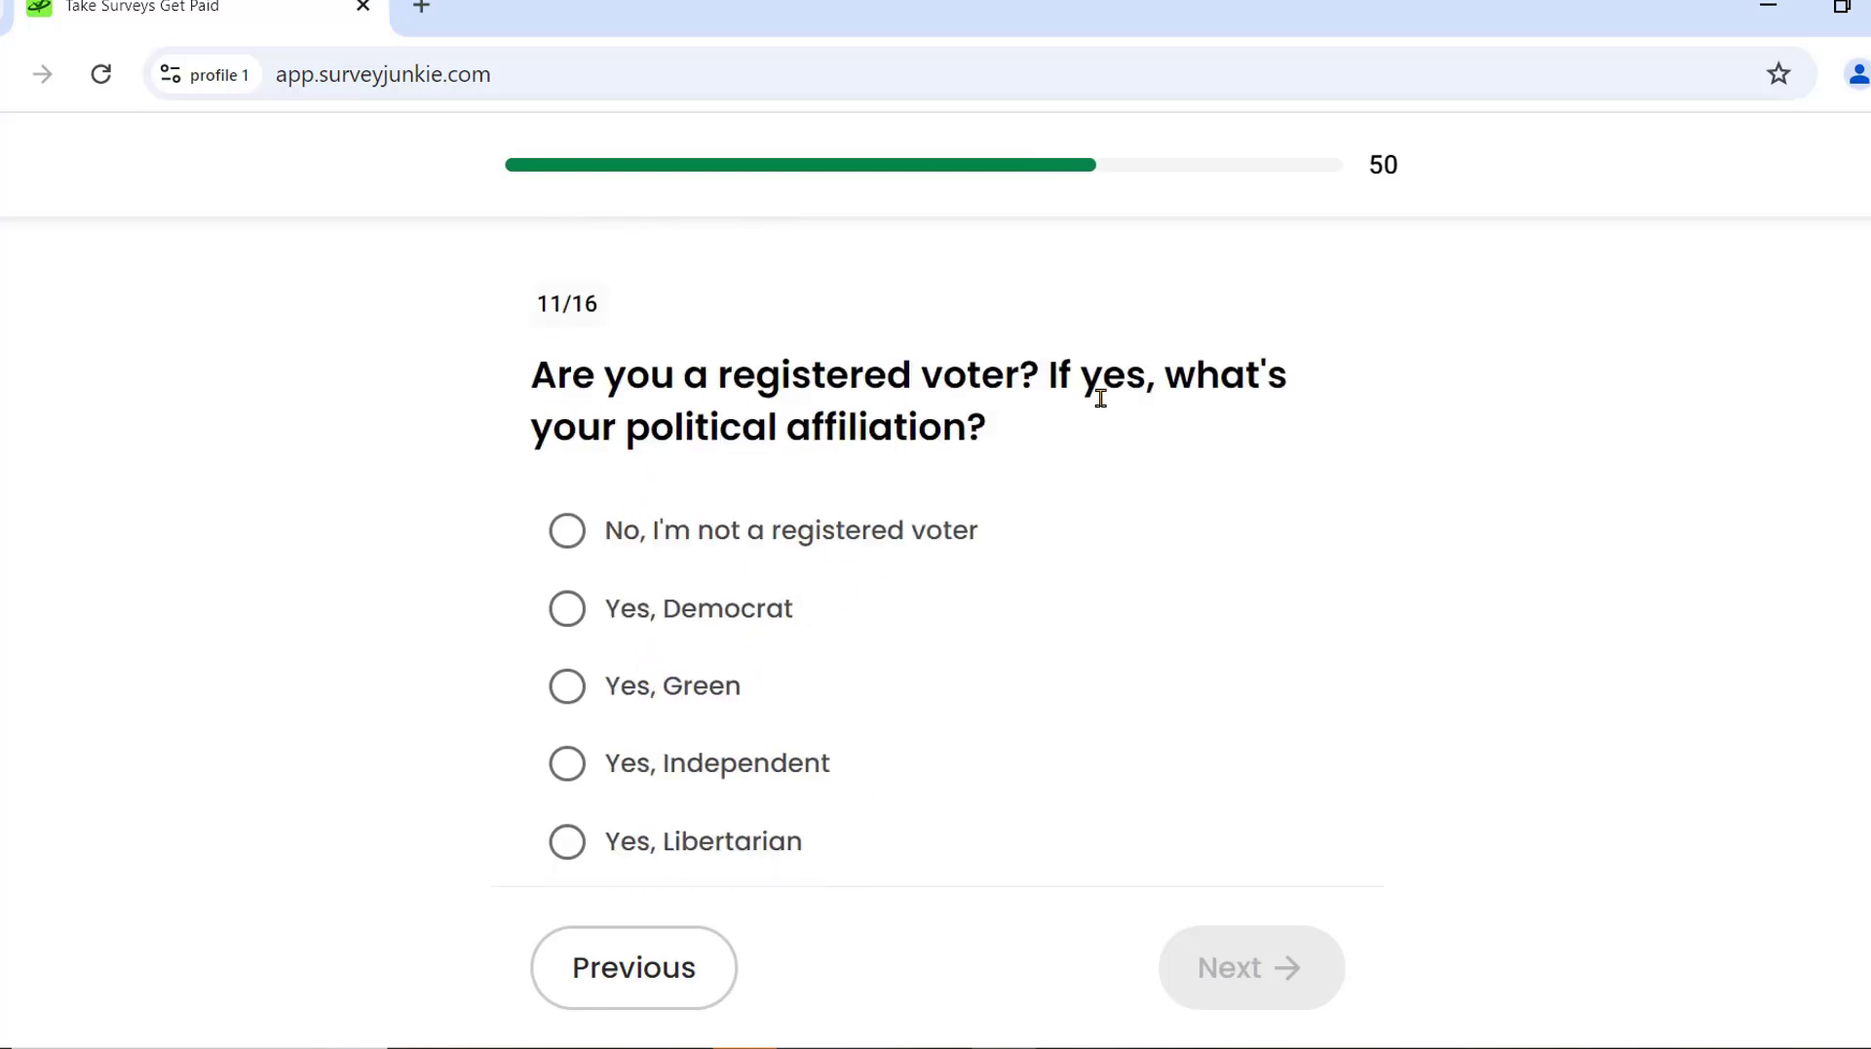
scroll(591, 625, "down", 3)
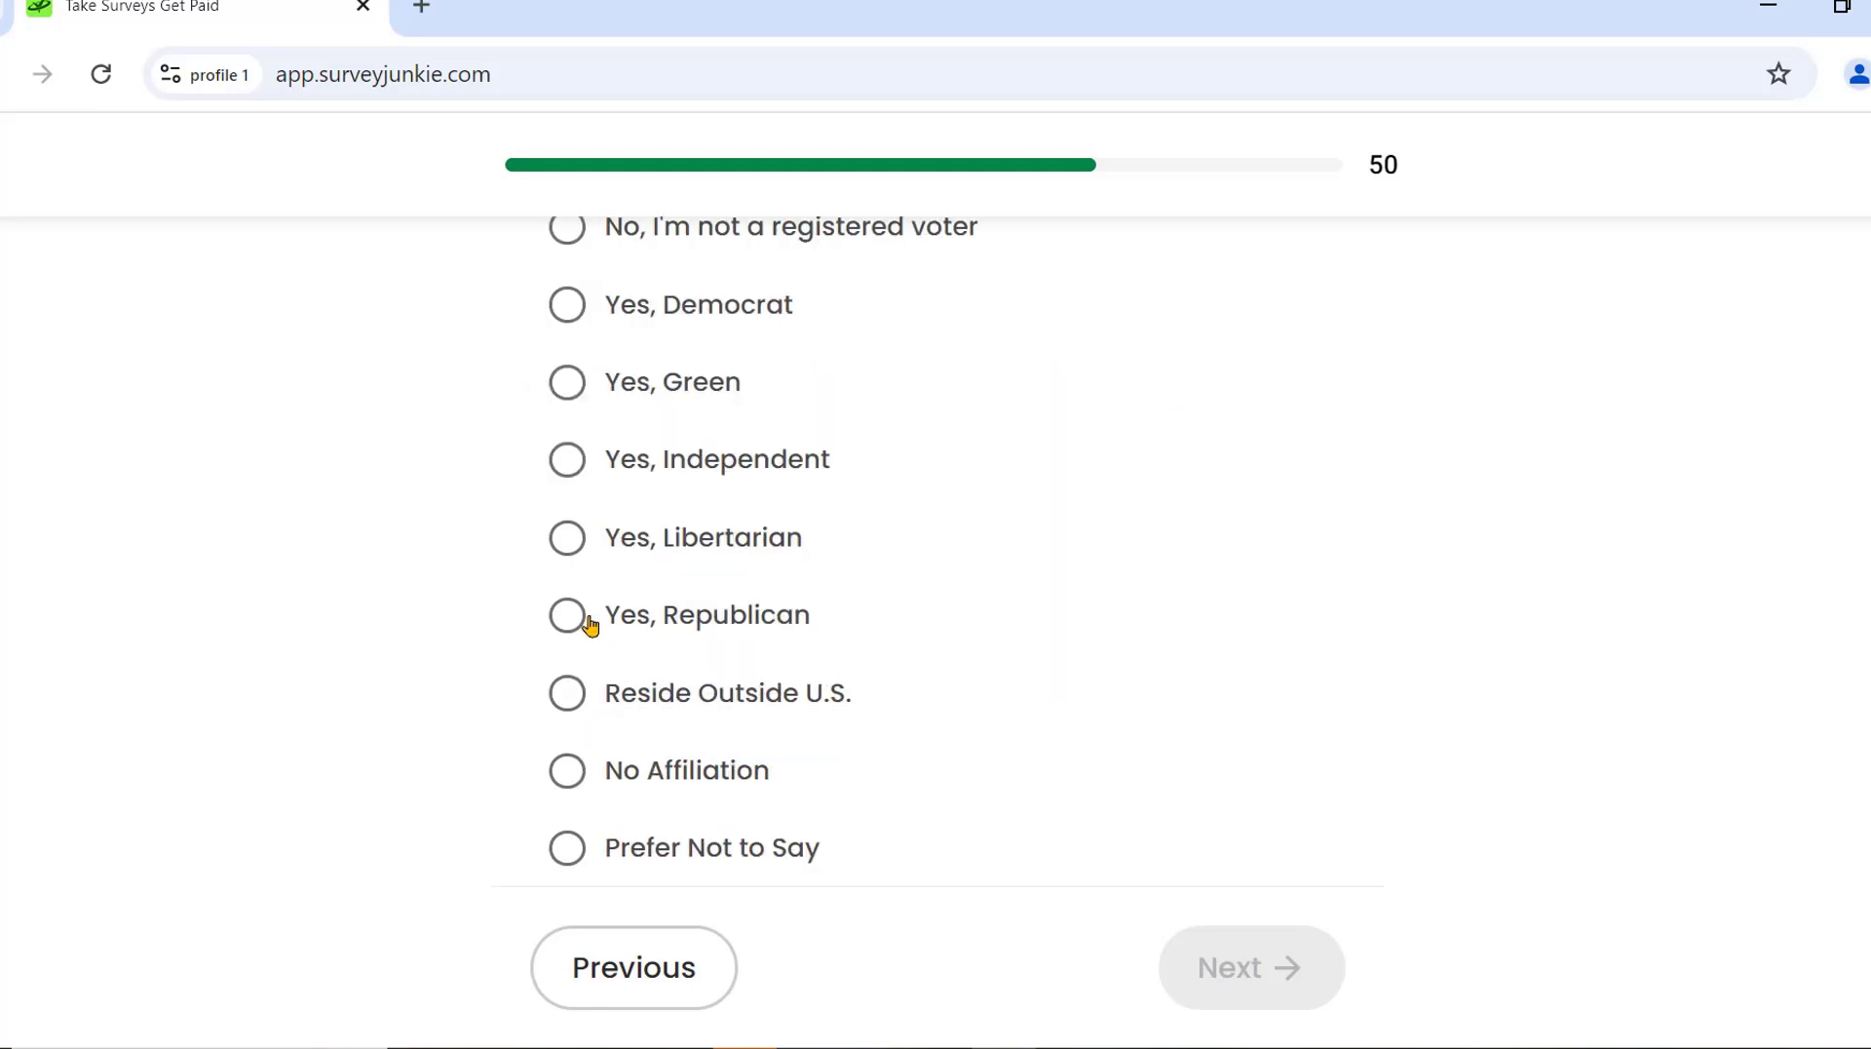
left_click(587, 621)
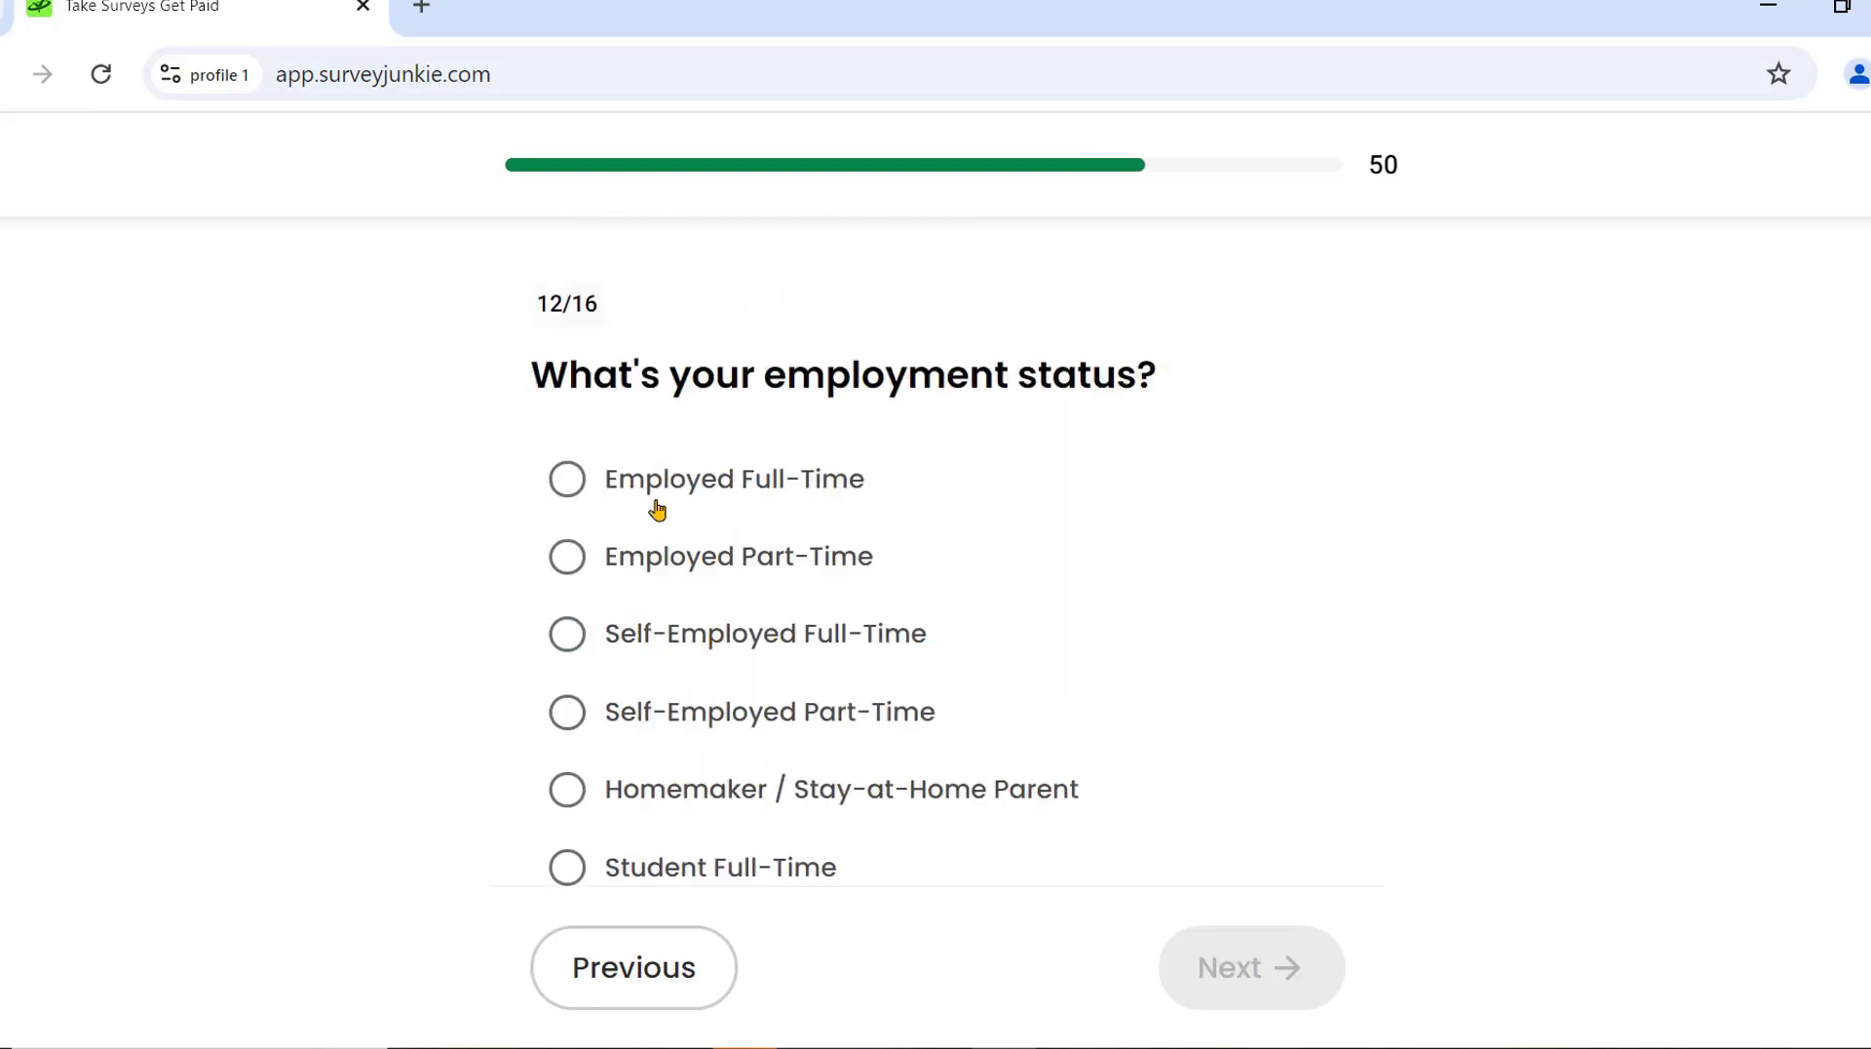
Choose Employed Full-Time, Computer - Software, Director, 501-1000 employees, answer religion, and finish.
left_click(581, 479)
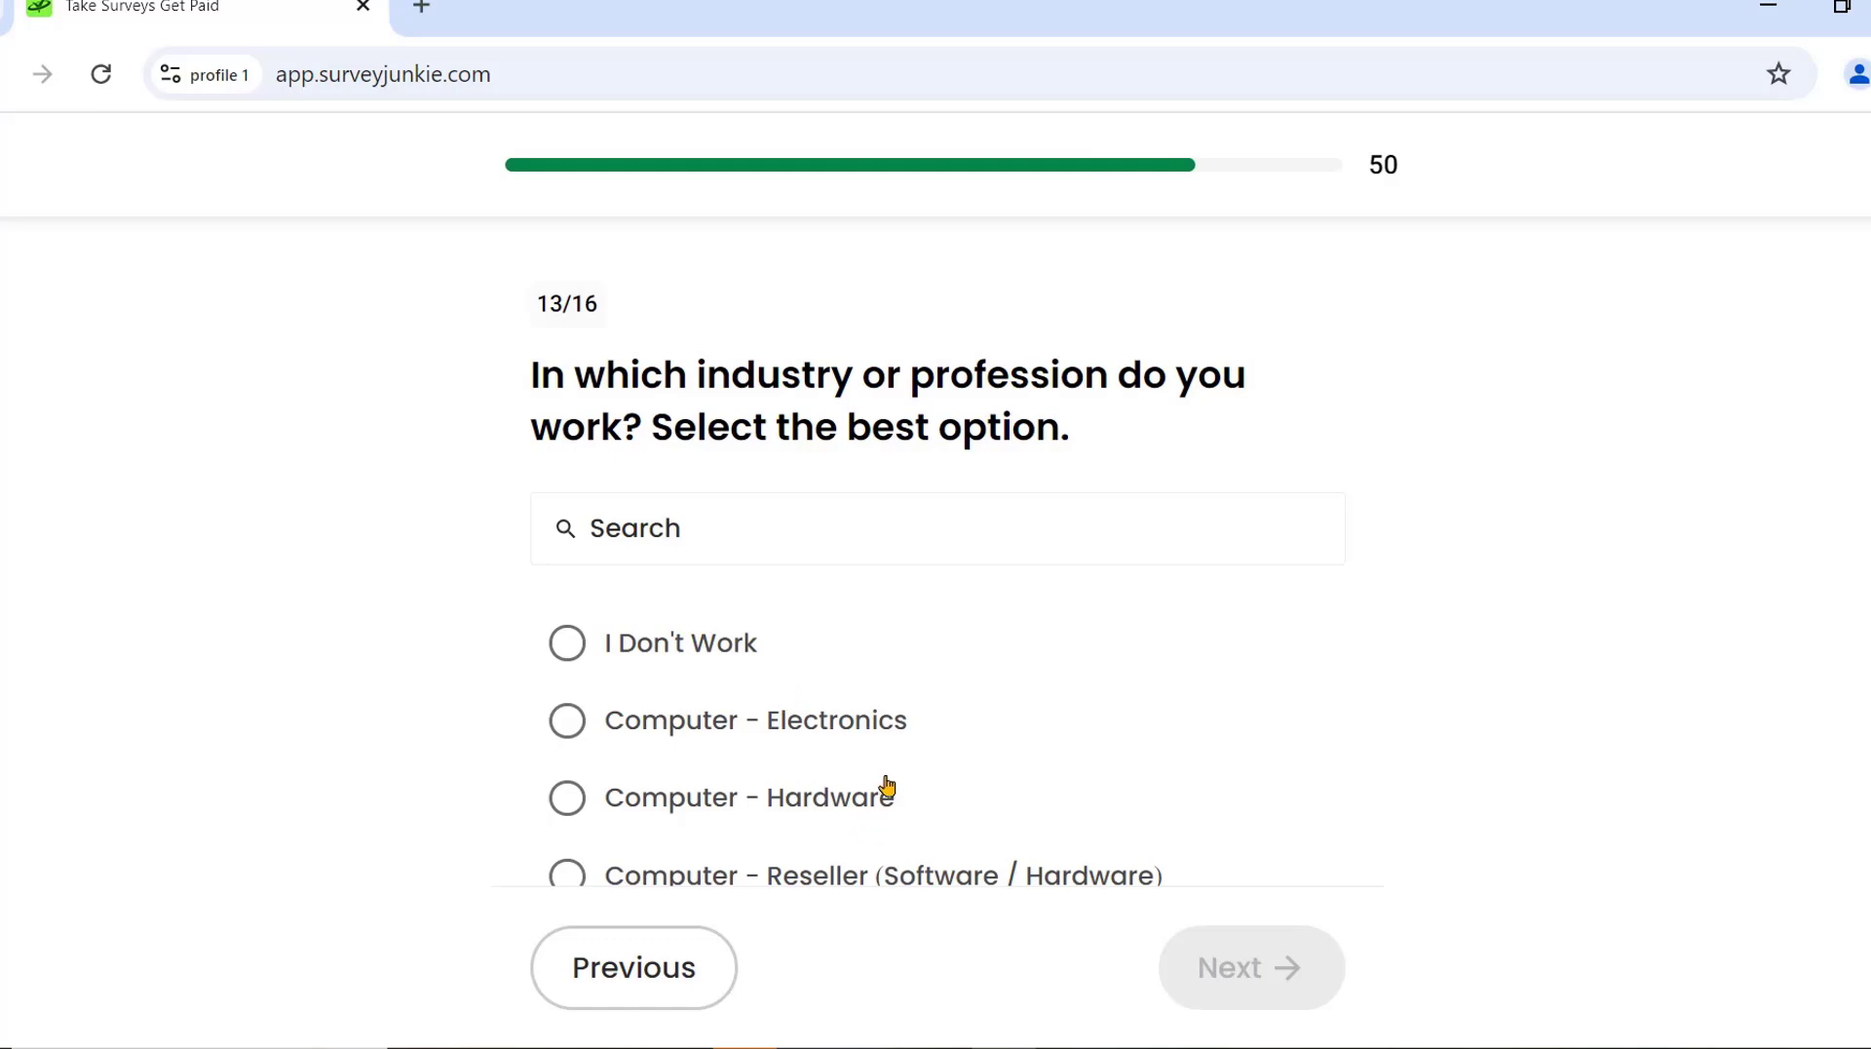
scroll(716, 832, "down", 3)
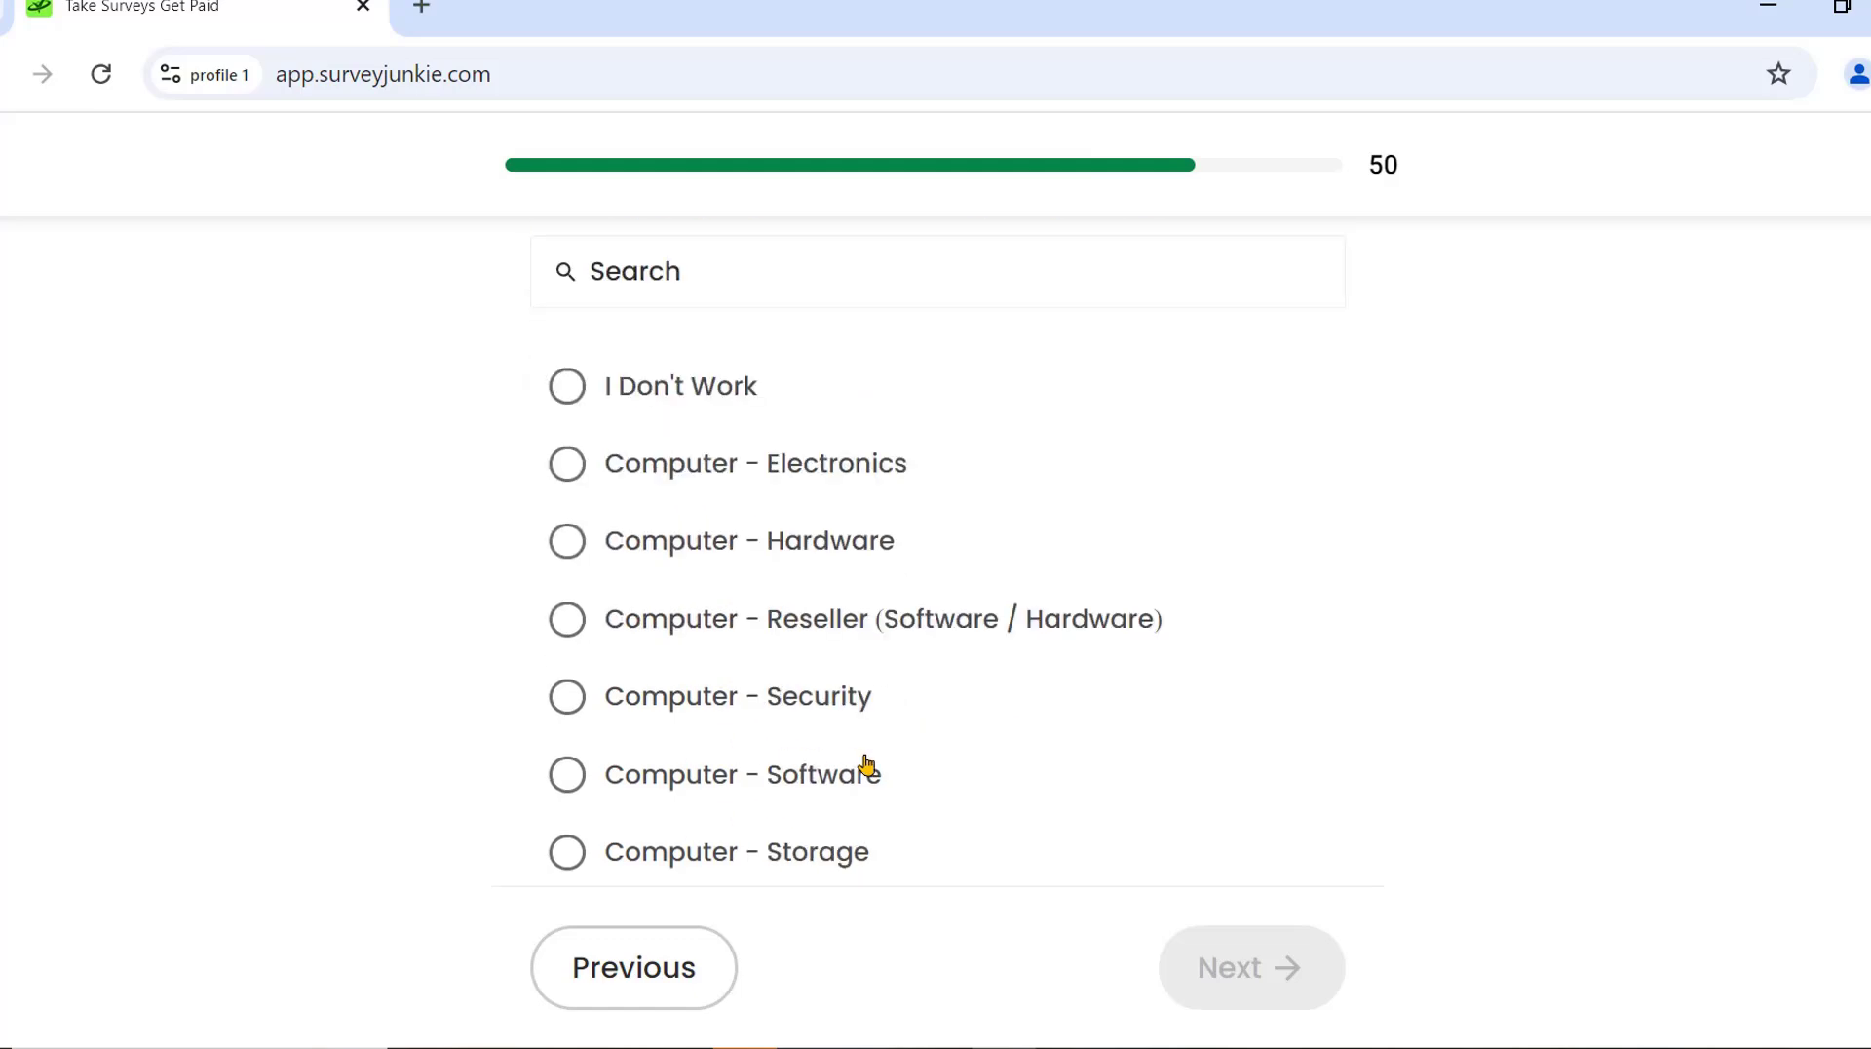
left_click(565, 709)
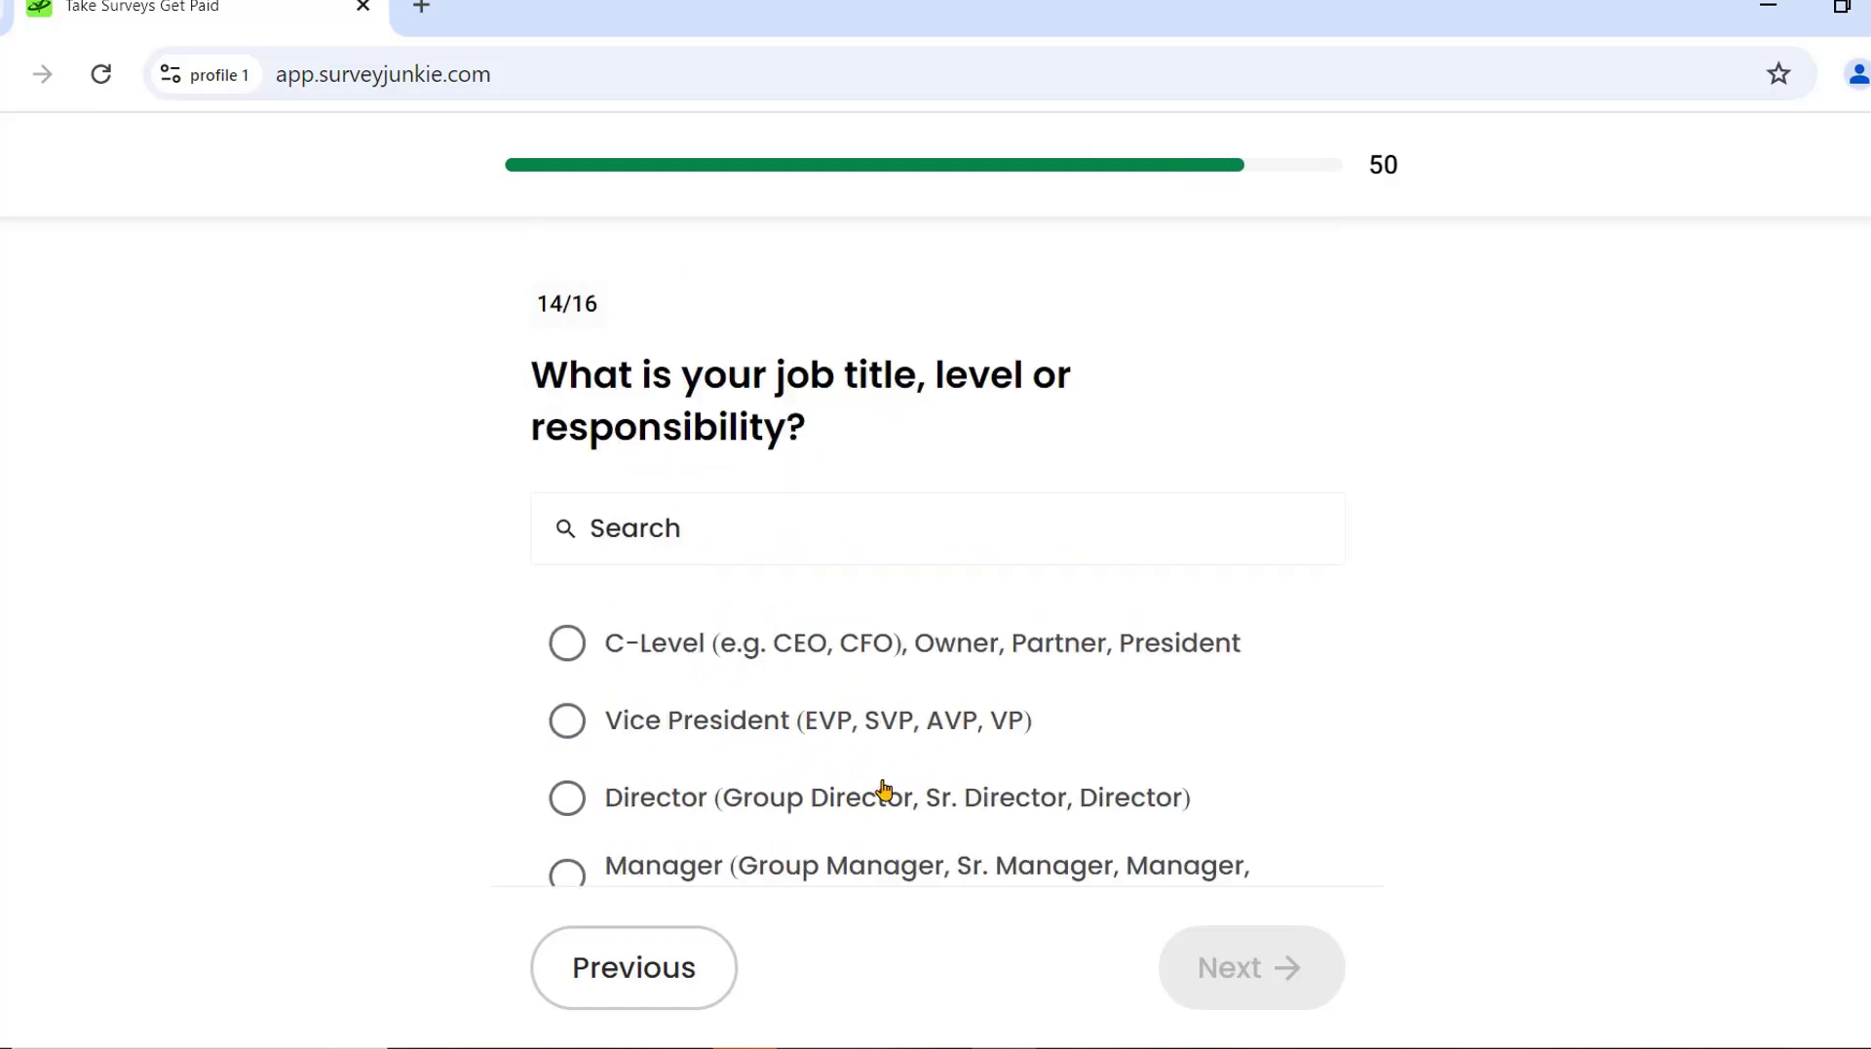
left_click(568, 798)
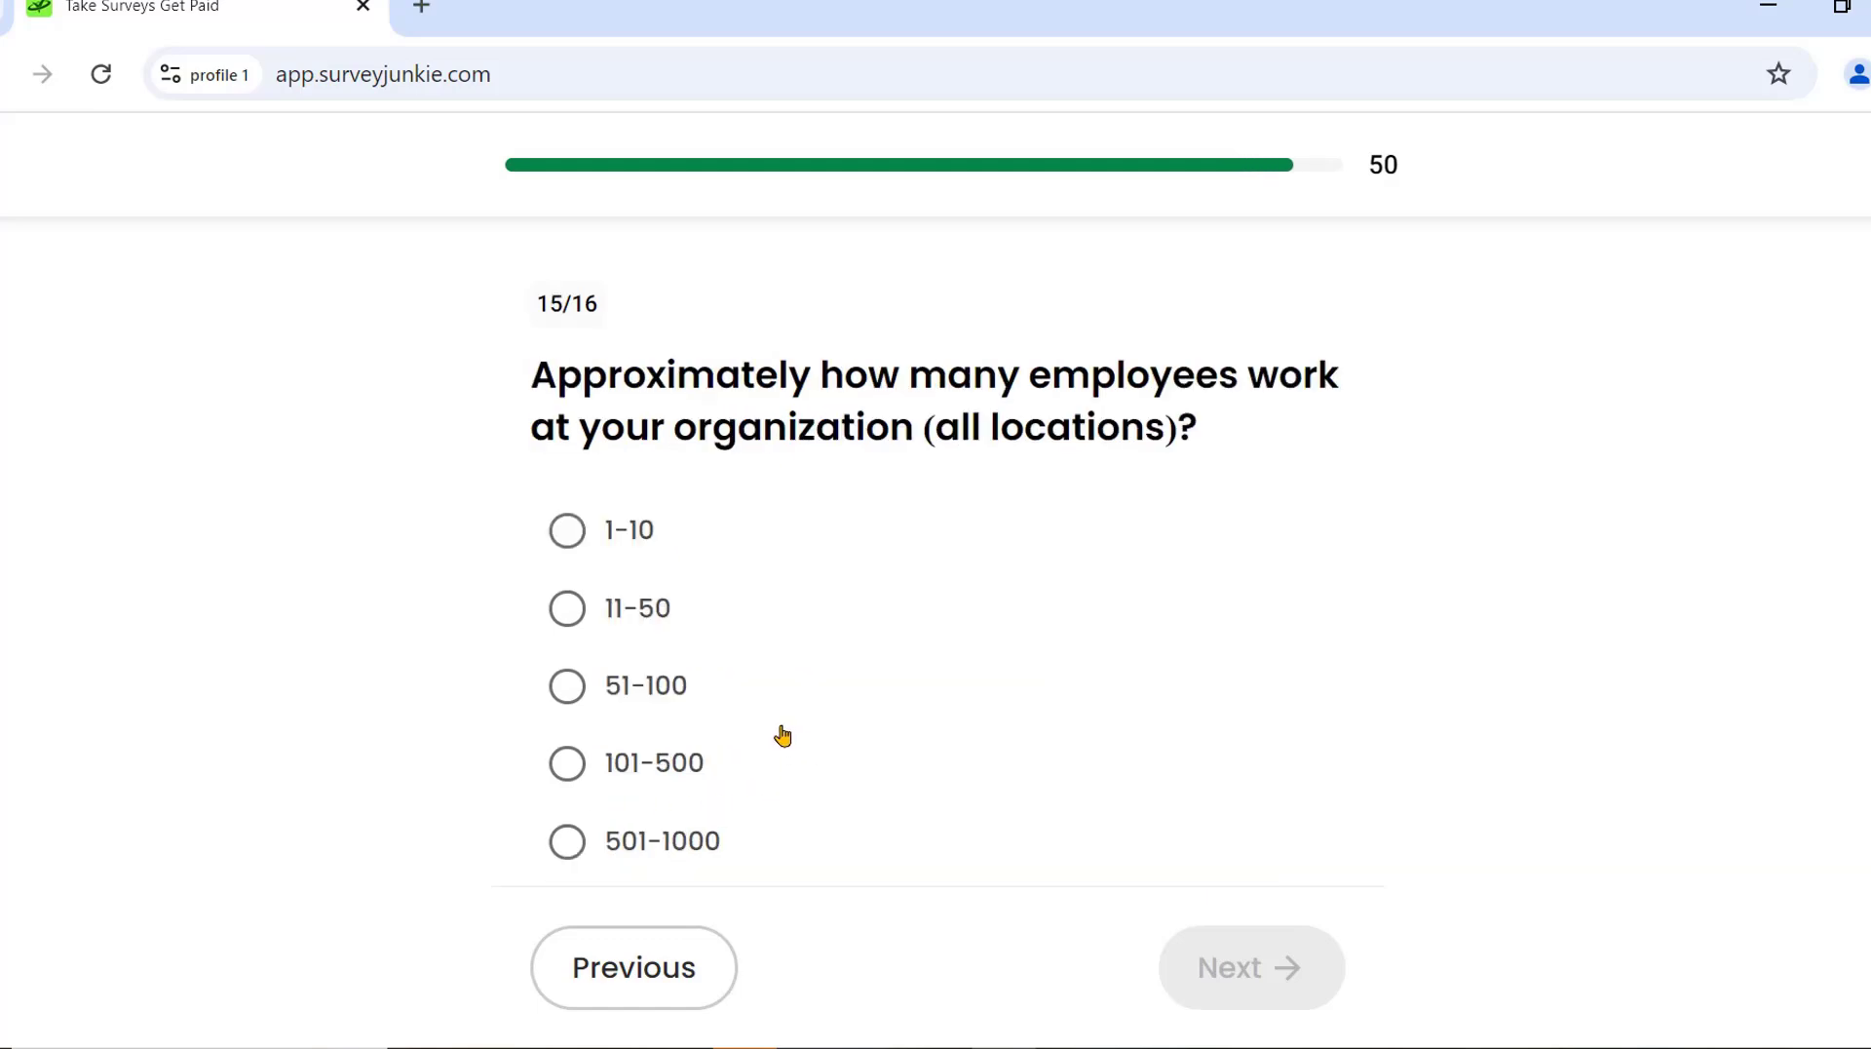
scroll(897, 652, "down", 2)
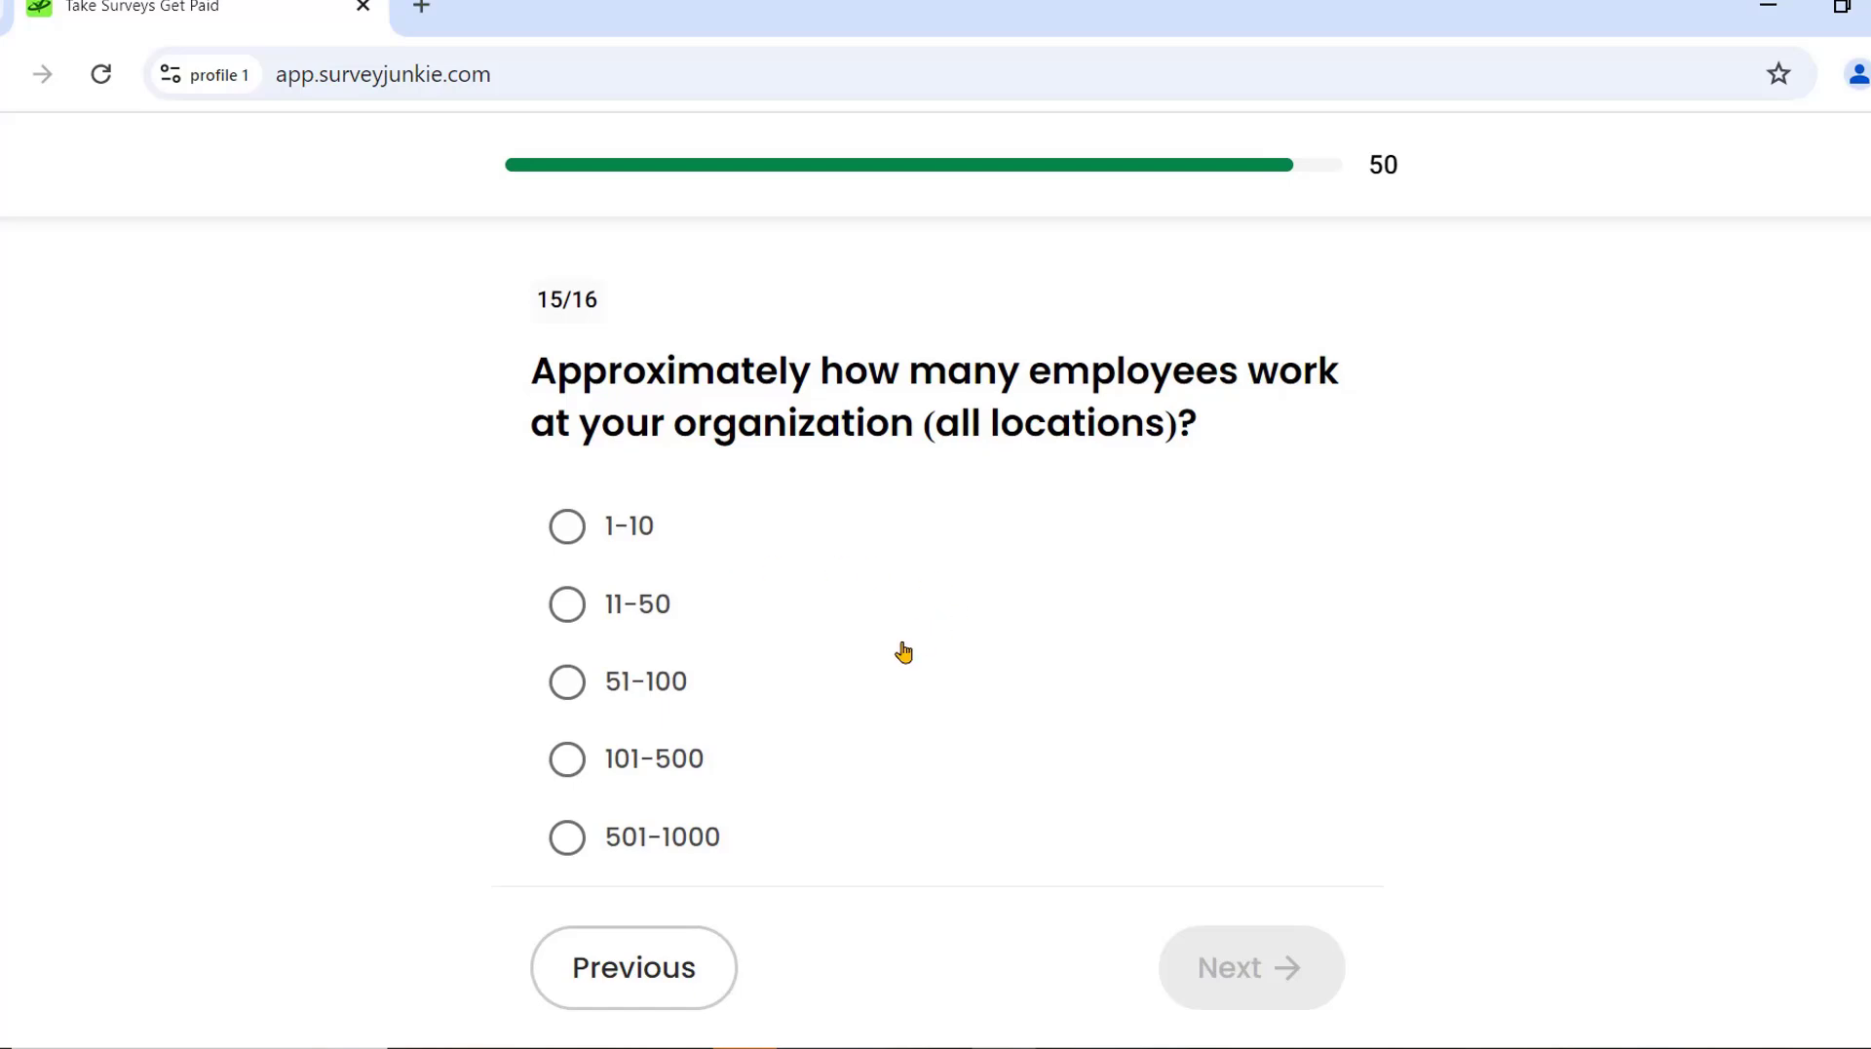
scroll(853, 600, "up", 2)
scroll(803, 606, "down", 2)
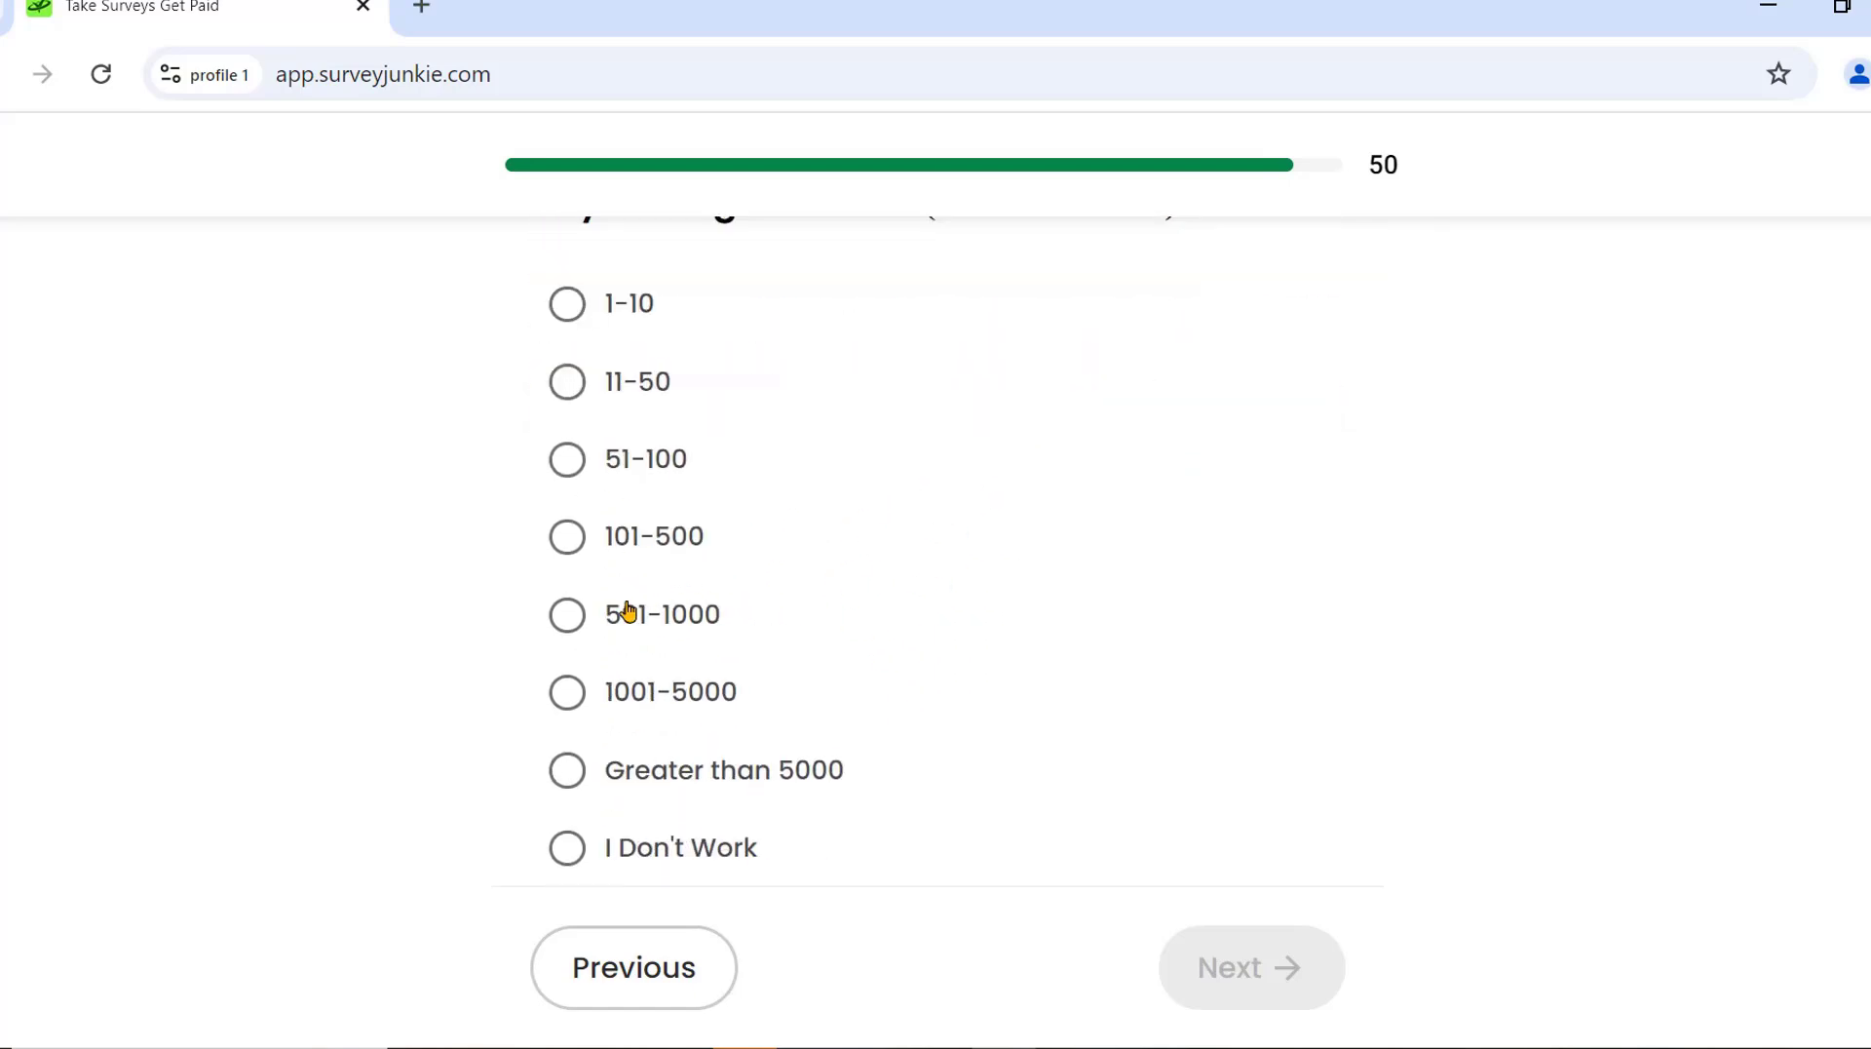
left_click(581, 626)
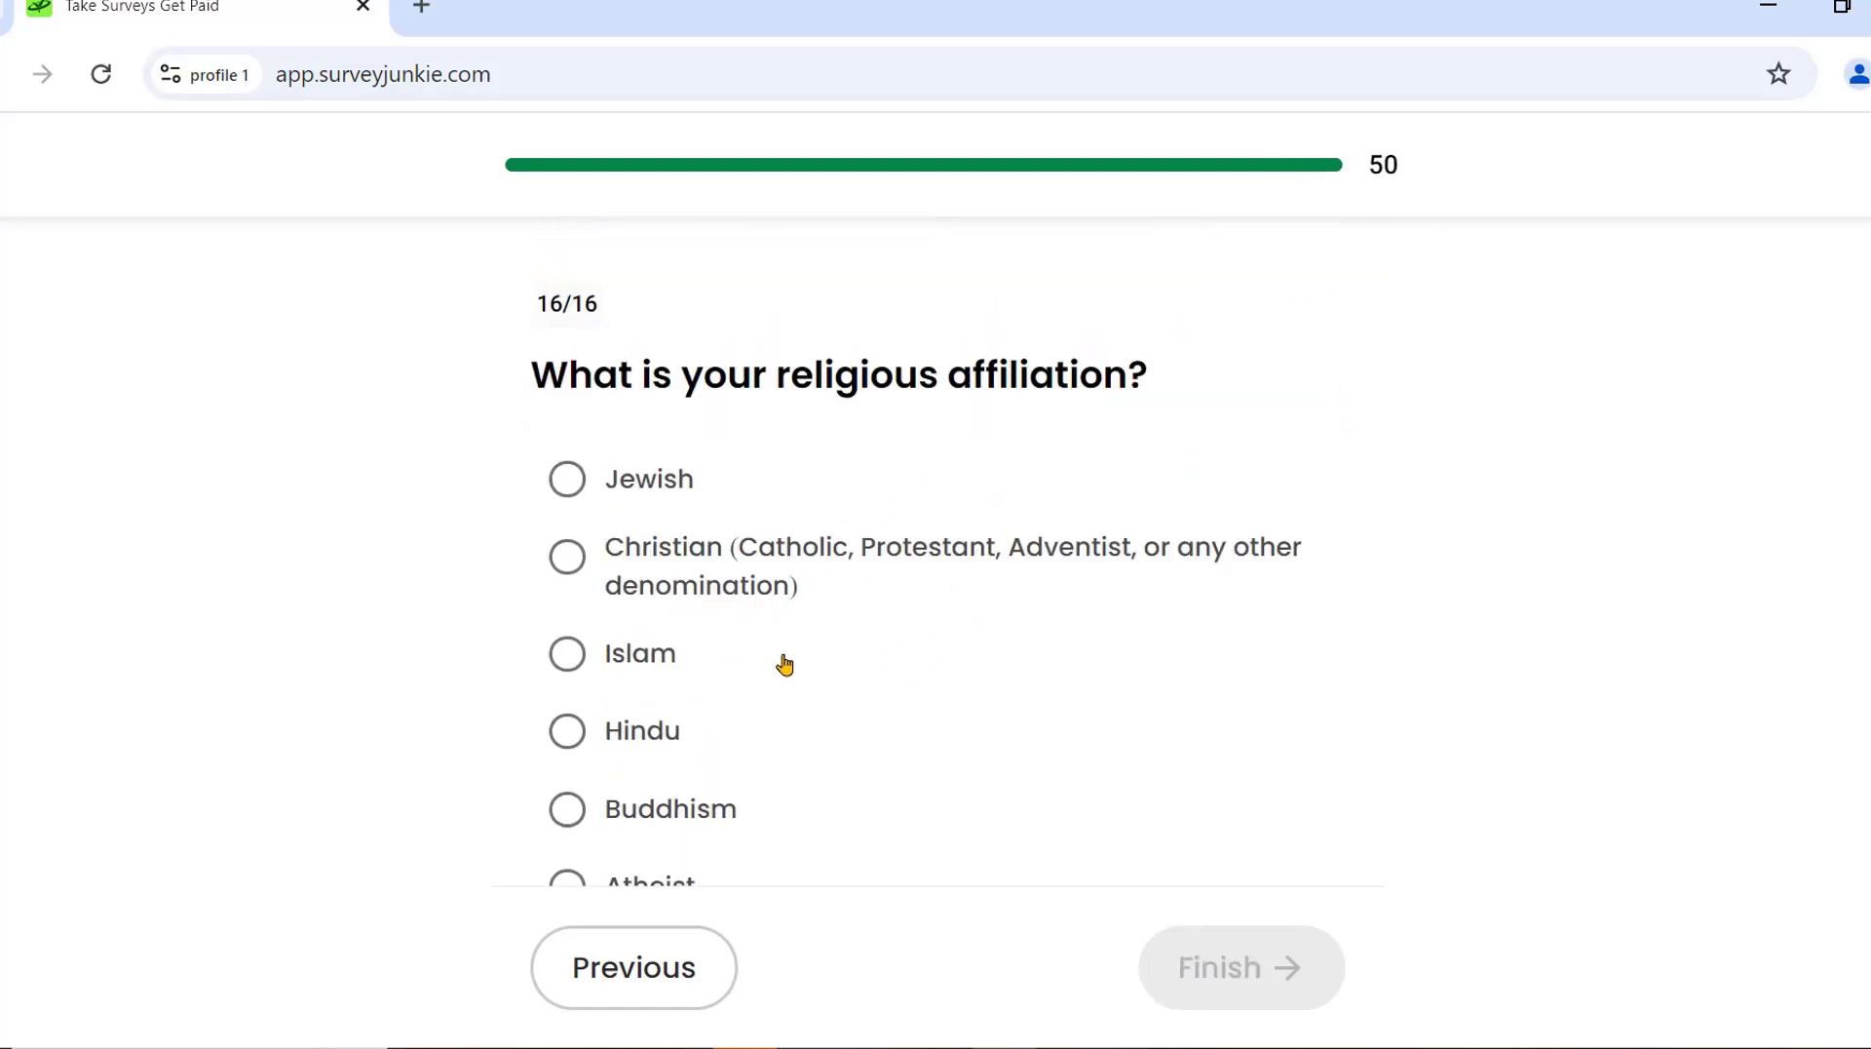
scroll(823, 666, "down", 2)
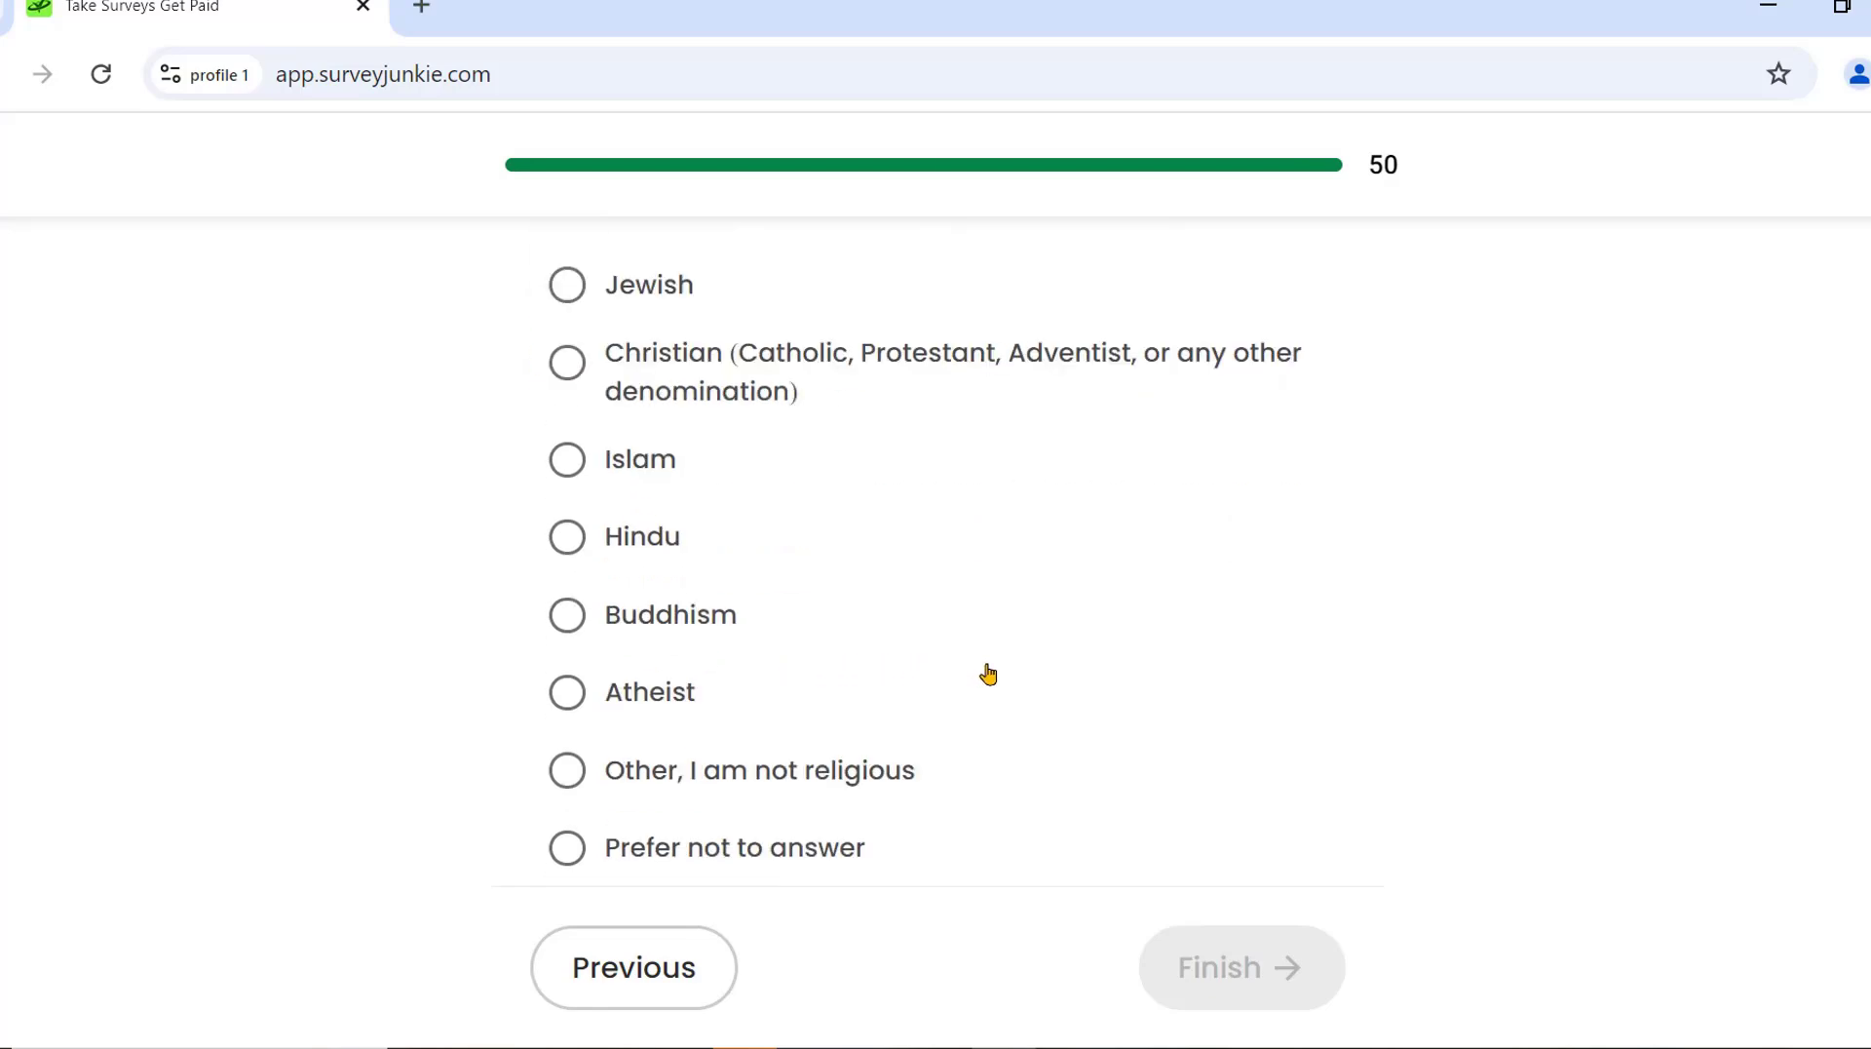
scroll(906, 605, "up", 2)
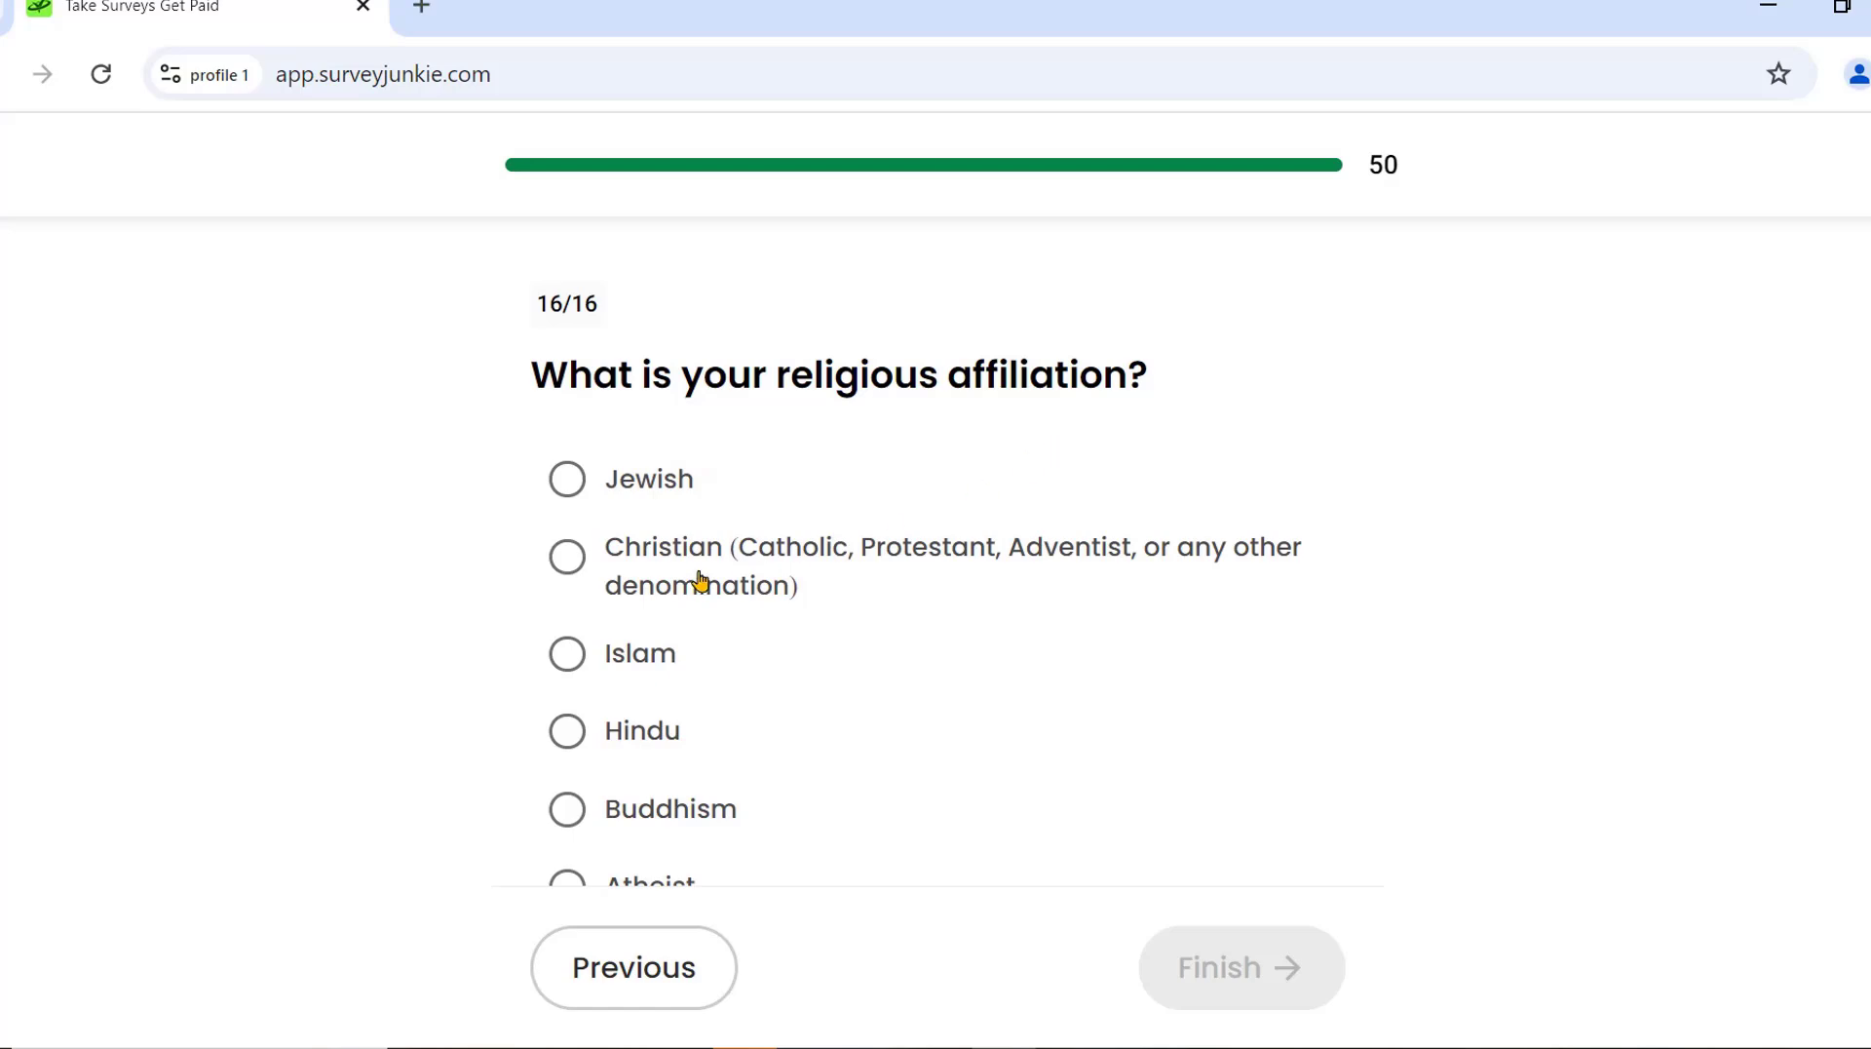
left_click(545, 554)
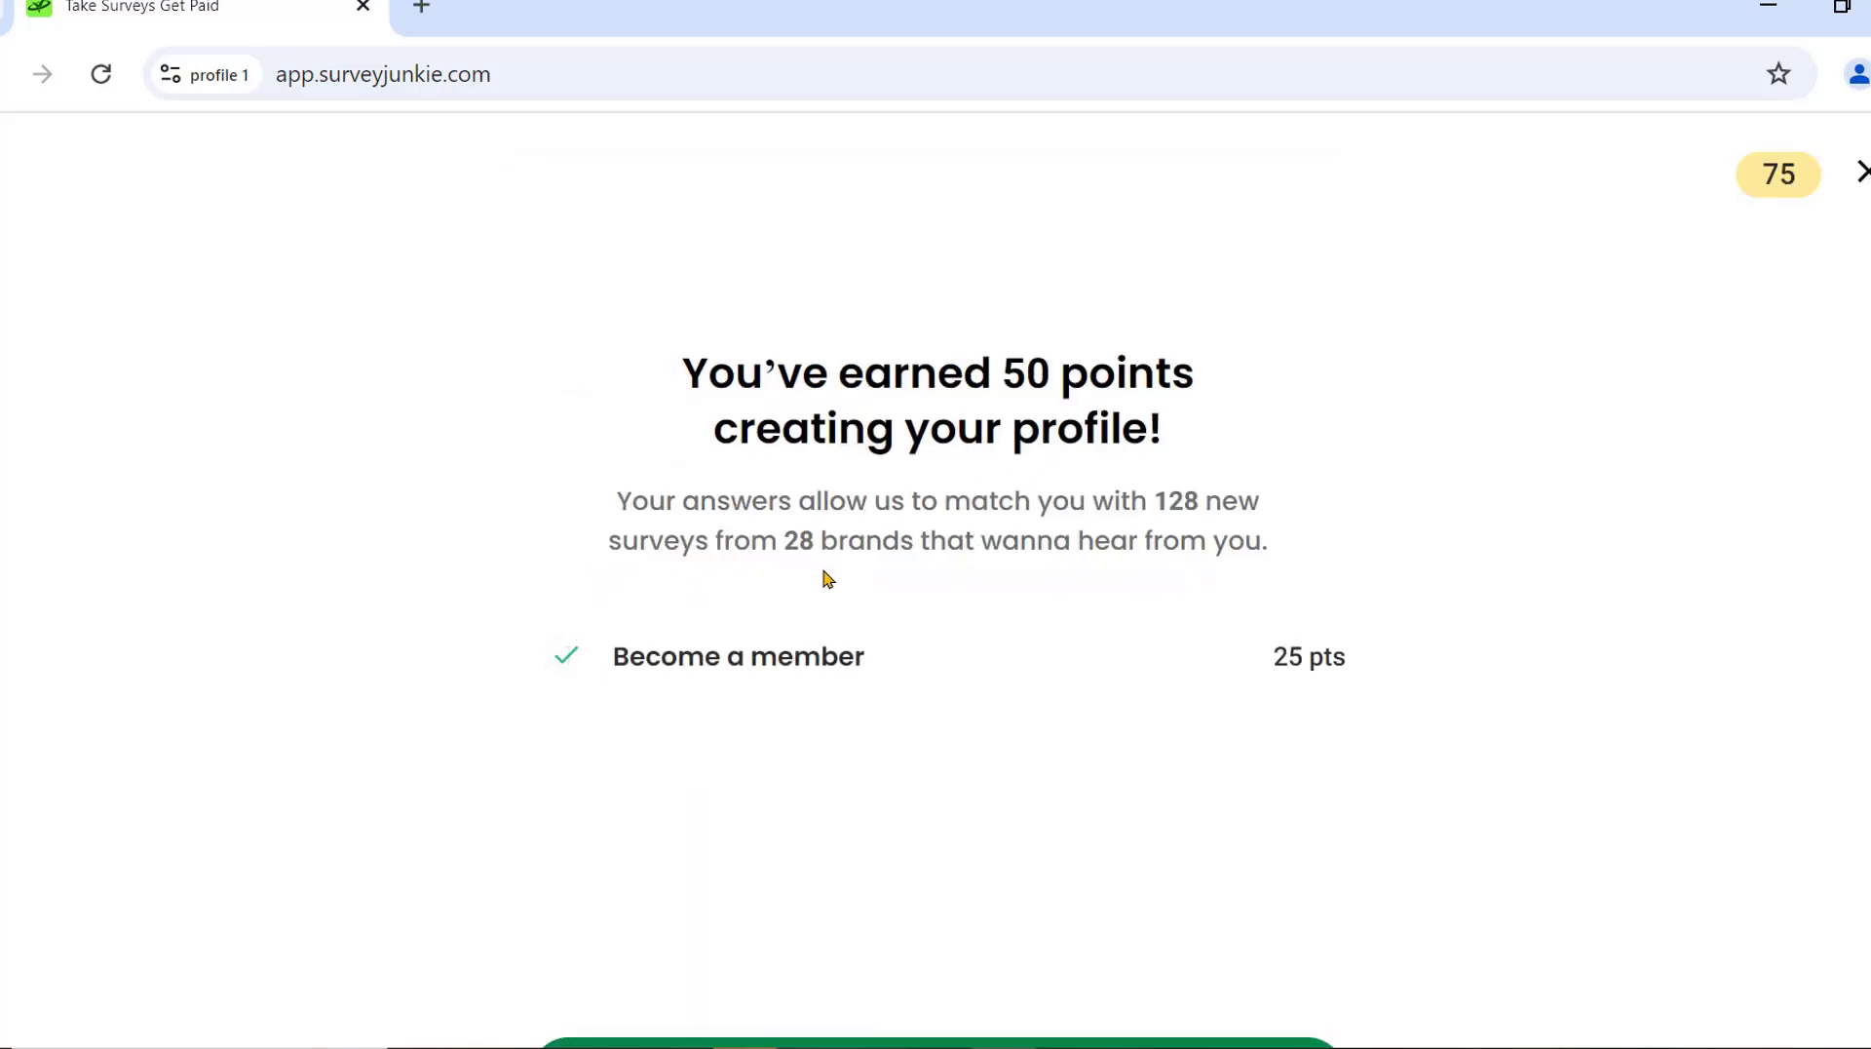
Begin the bonus questions and tick Advertising / Marketing Services as a purchasing area.
scroll(985, 696, "down", 1)
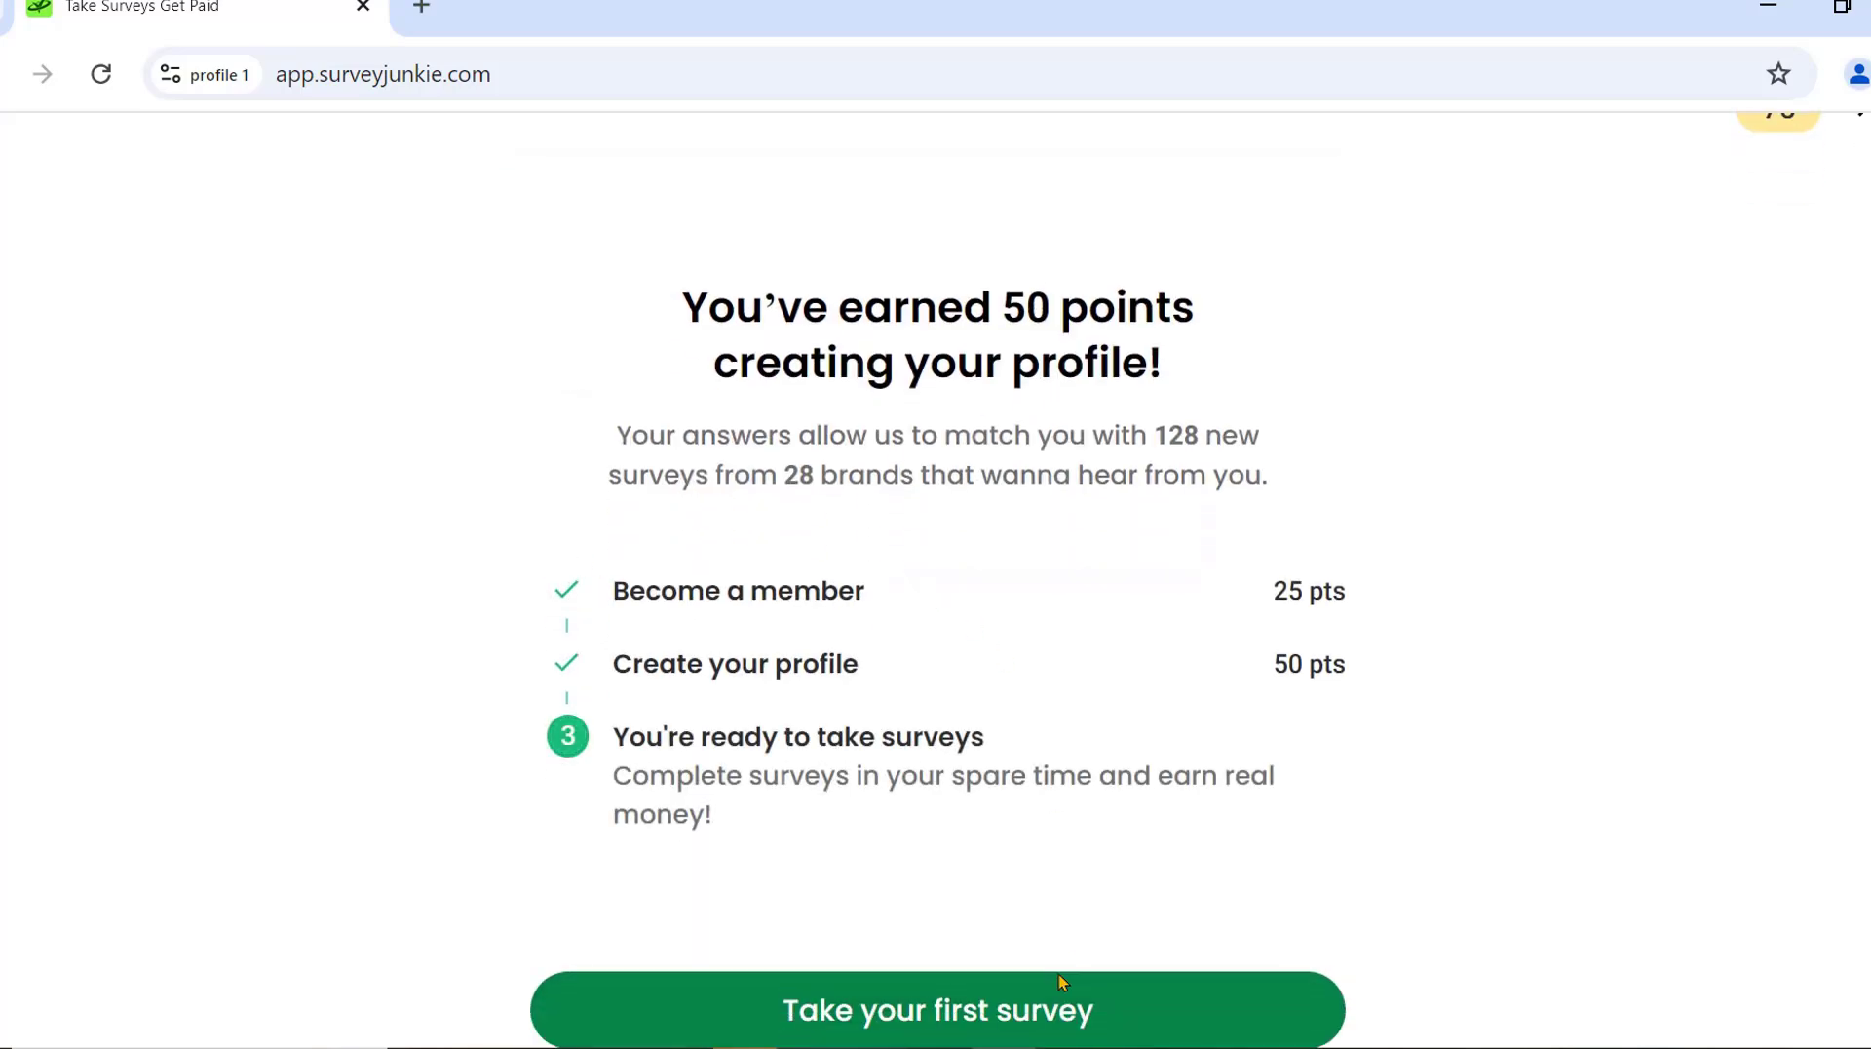
left_click(1019, 1006)
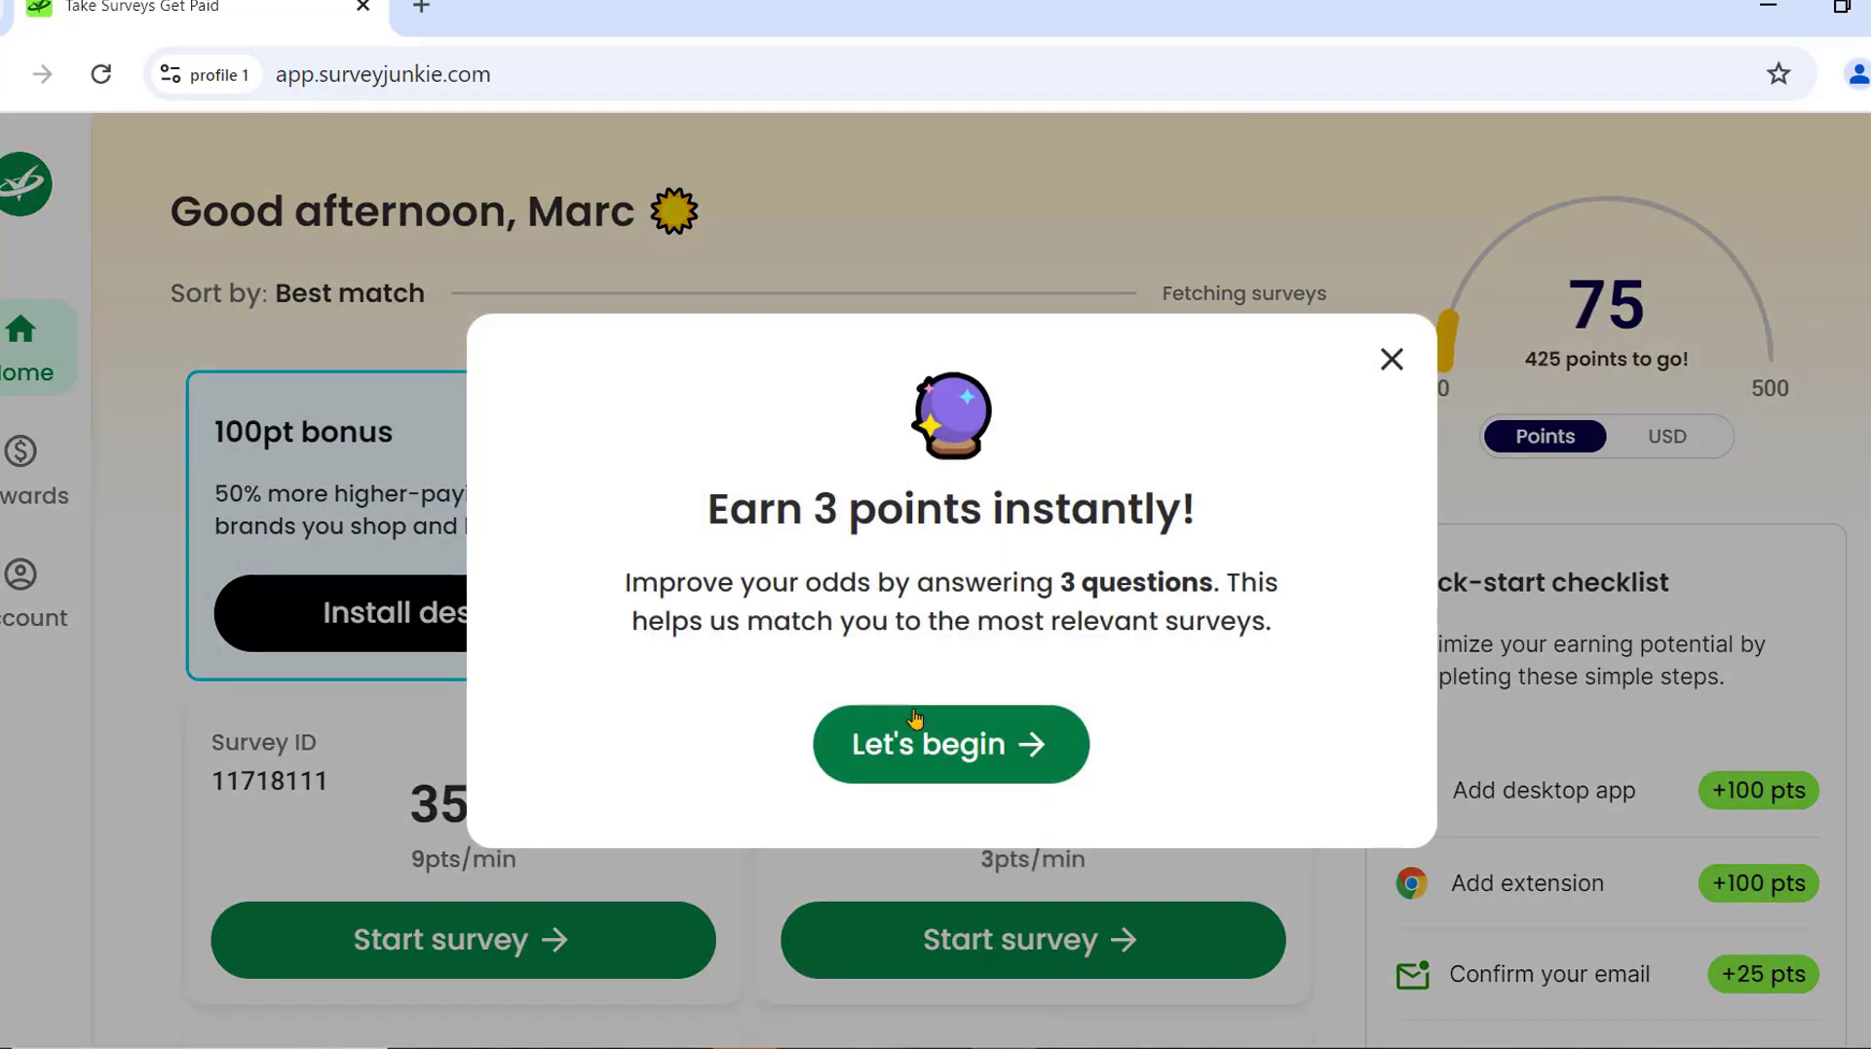
left_click(1035, 739)
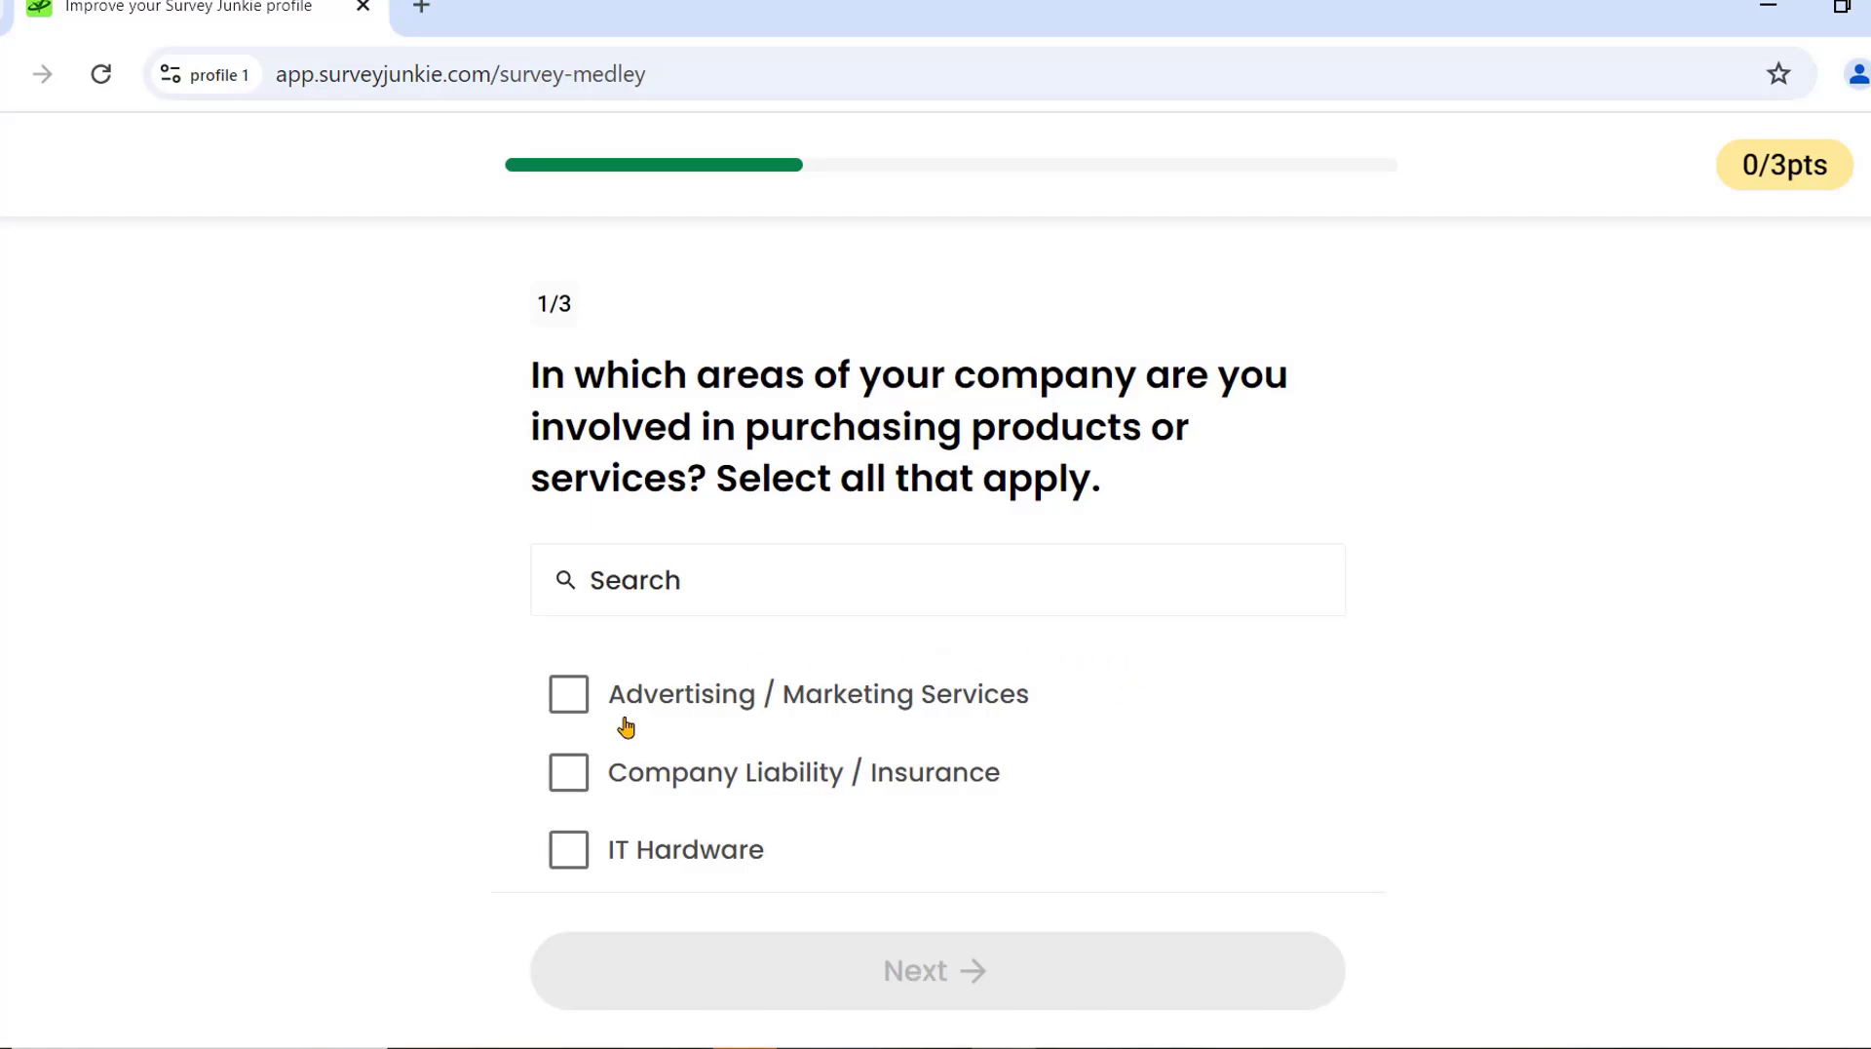
left_click(582, 699)
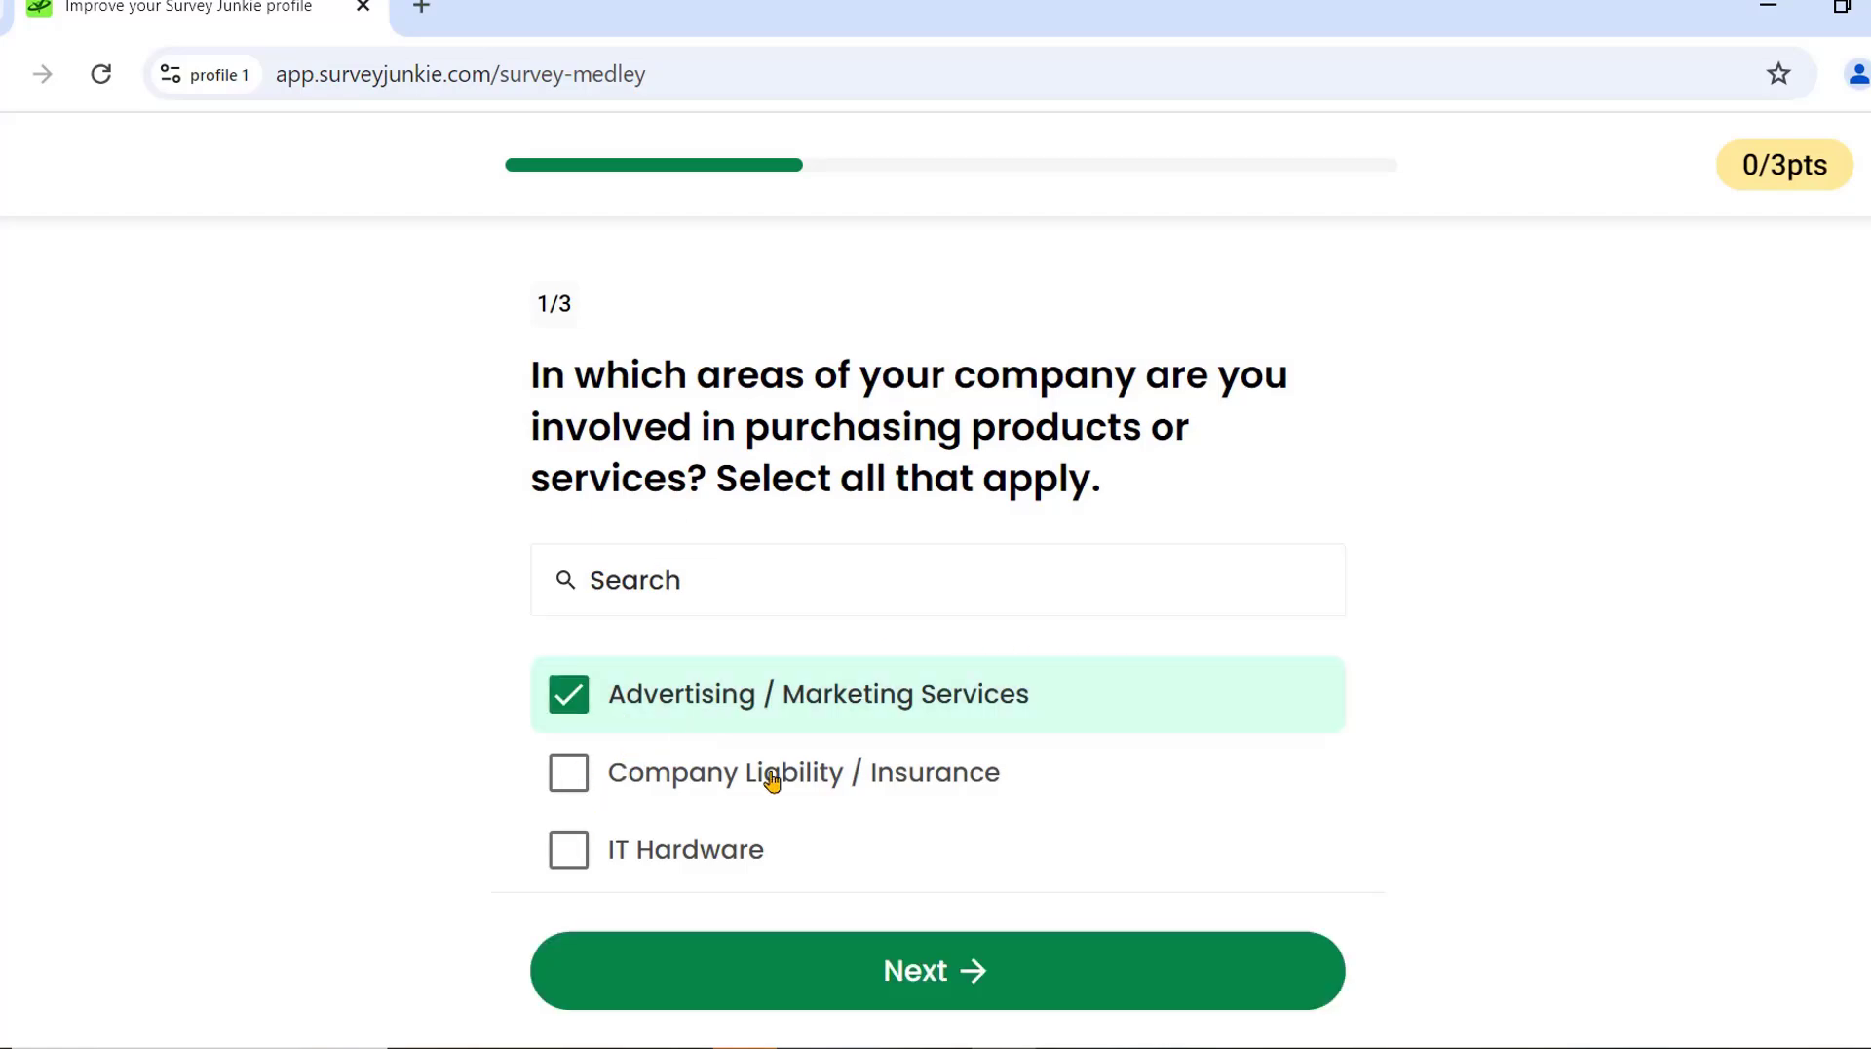
left_click(981, 971)
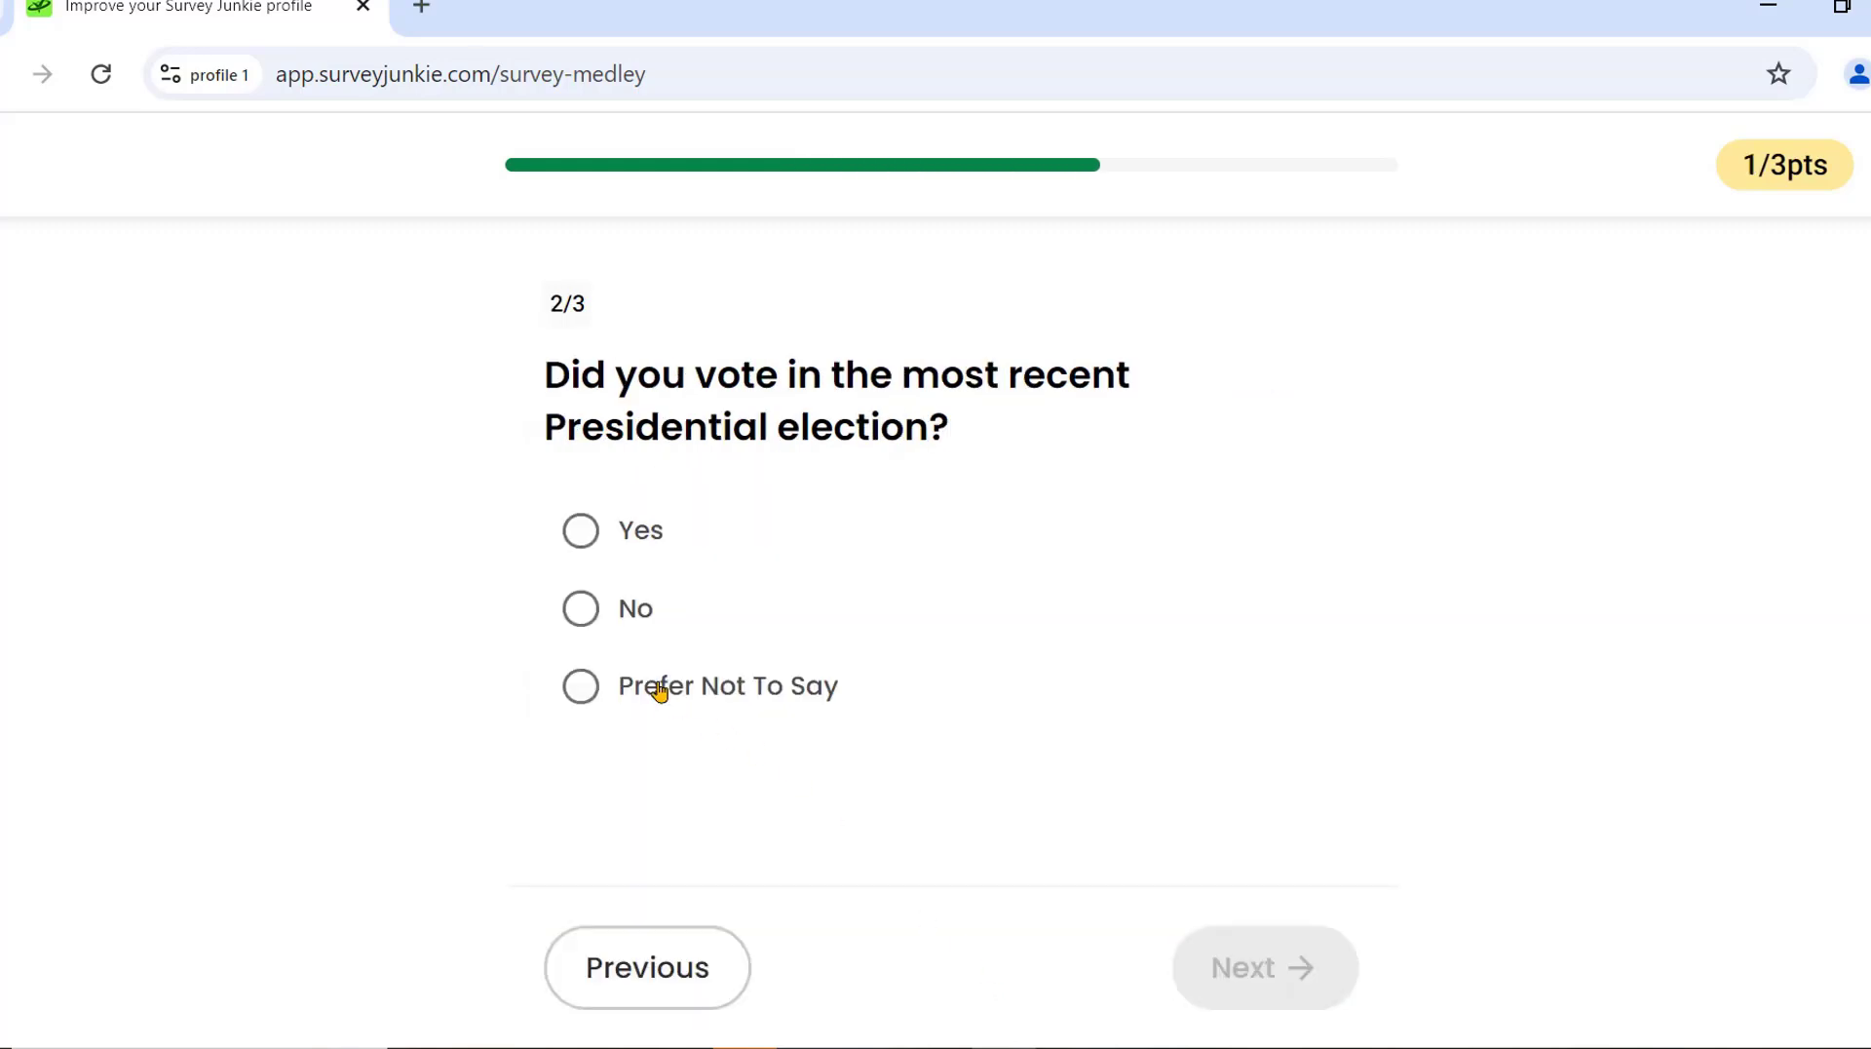
Answer Yes to voting, pick Technology Development Software as the industry, and finish.
left_click(585, 538)
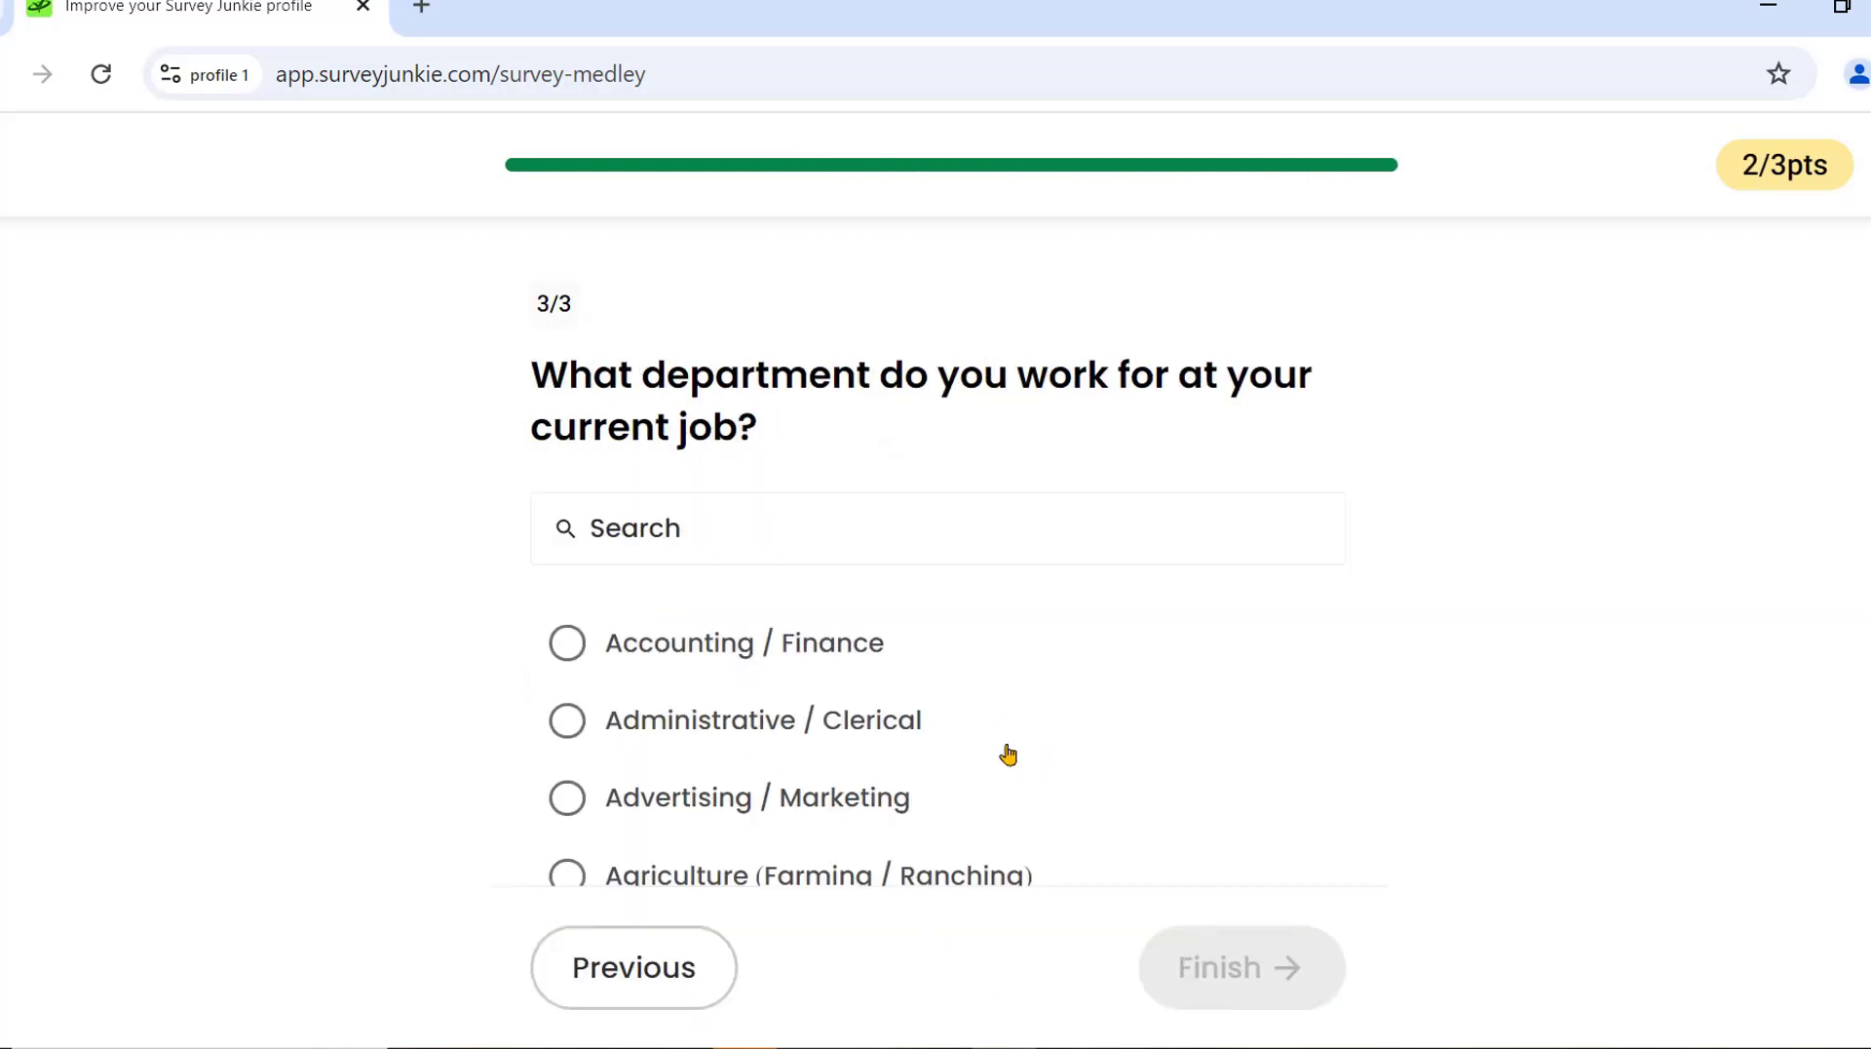
scroll(808, 726, "down", 3)
scroll(808, 727, "down", 4)
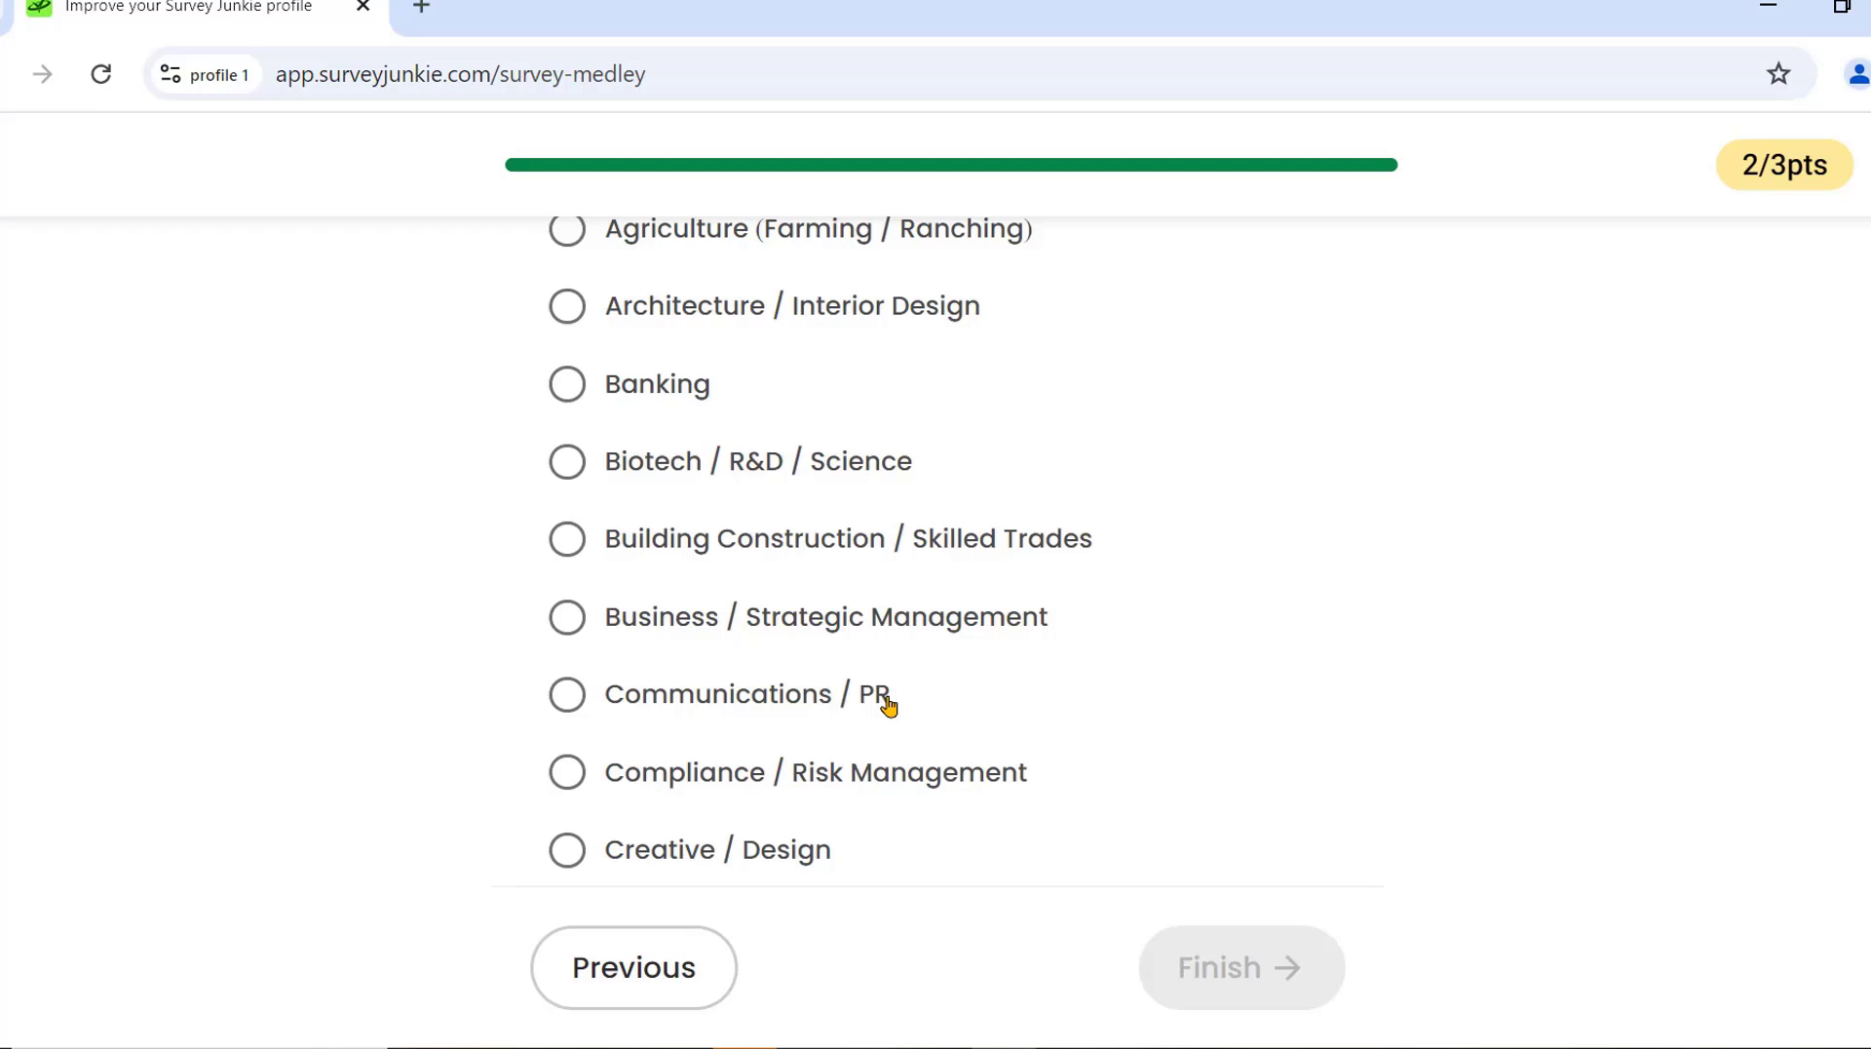
scroll(888, 705, "down", 13)
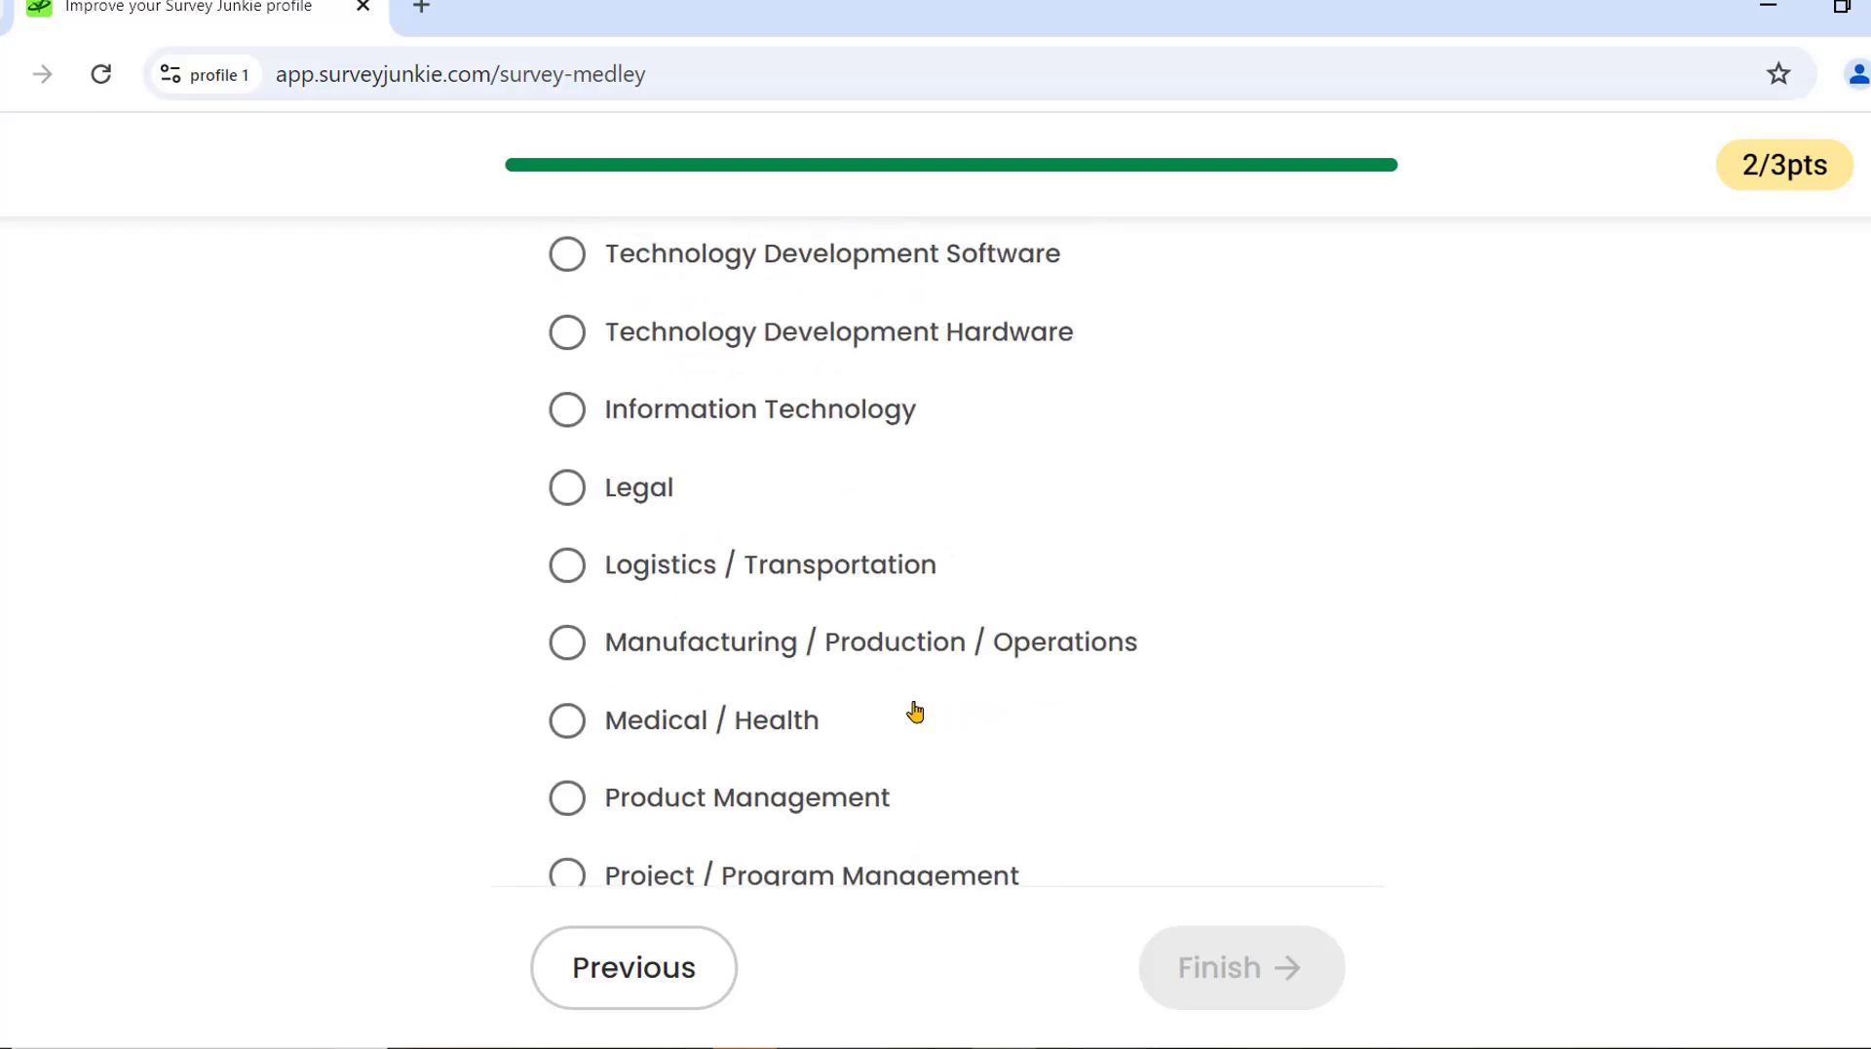
scroll(907, 711, "down", 7)
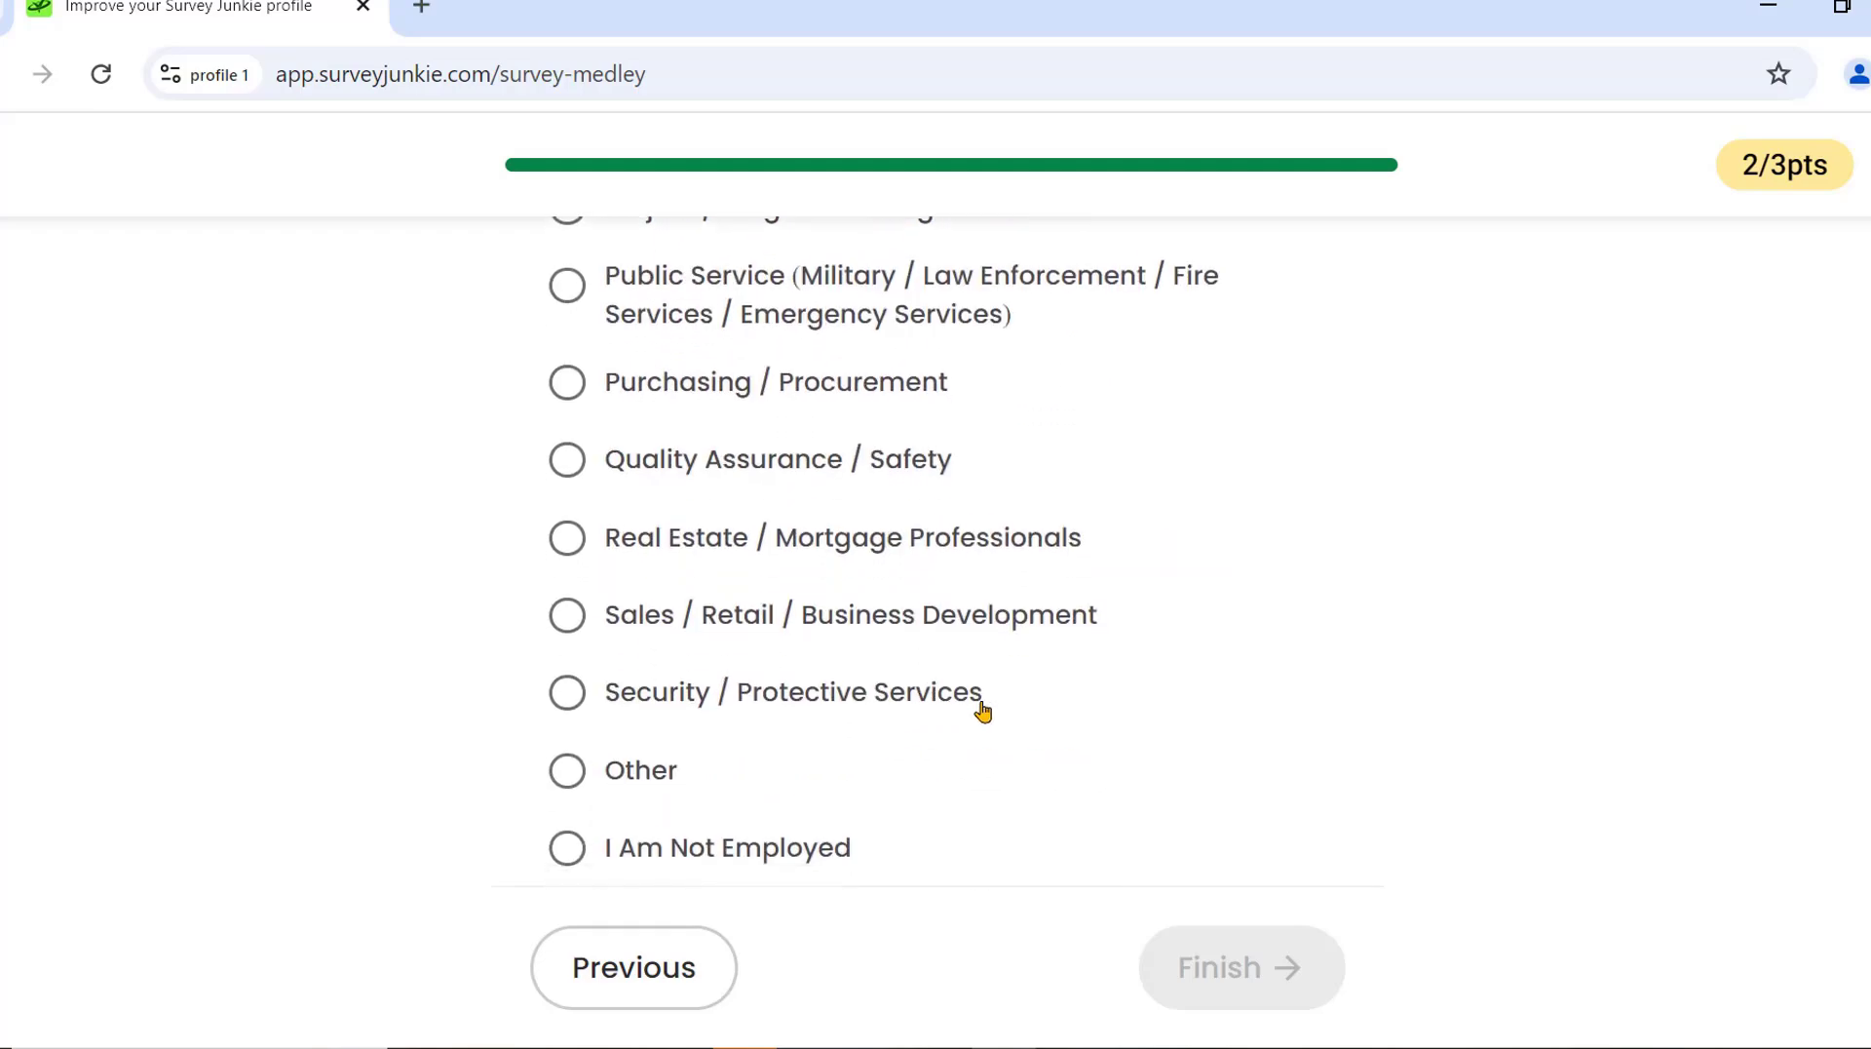
scroll(1072, 731, "up", 10)
scroll(1216, 755, "up", 3)
scroll(1215, 752, "up", 9)
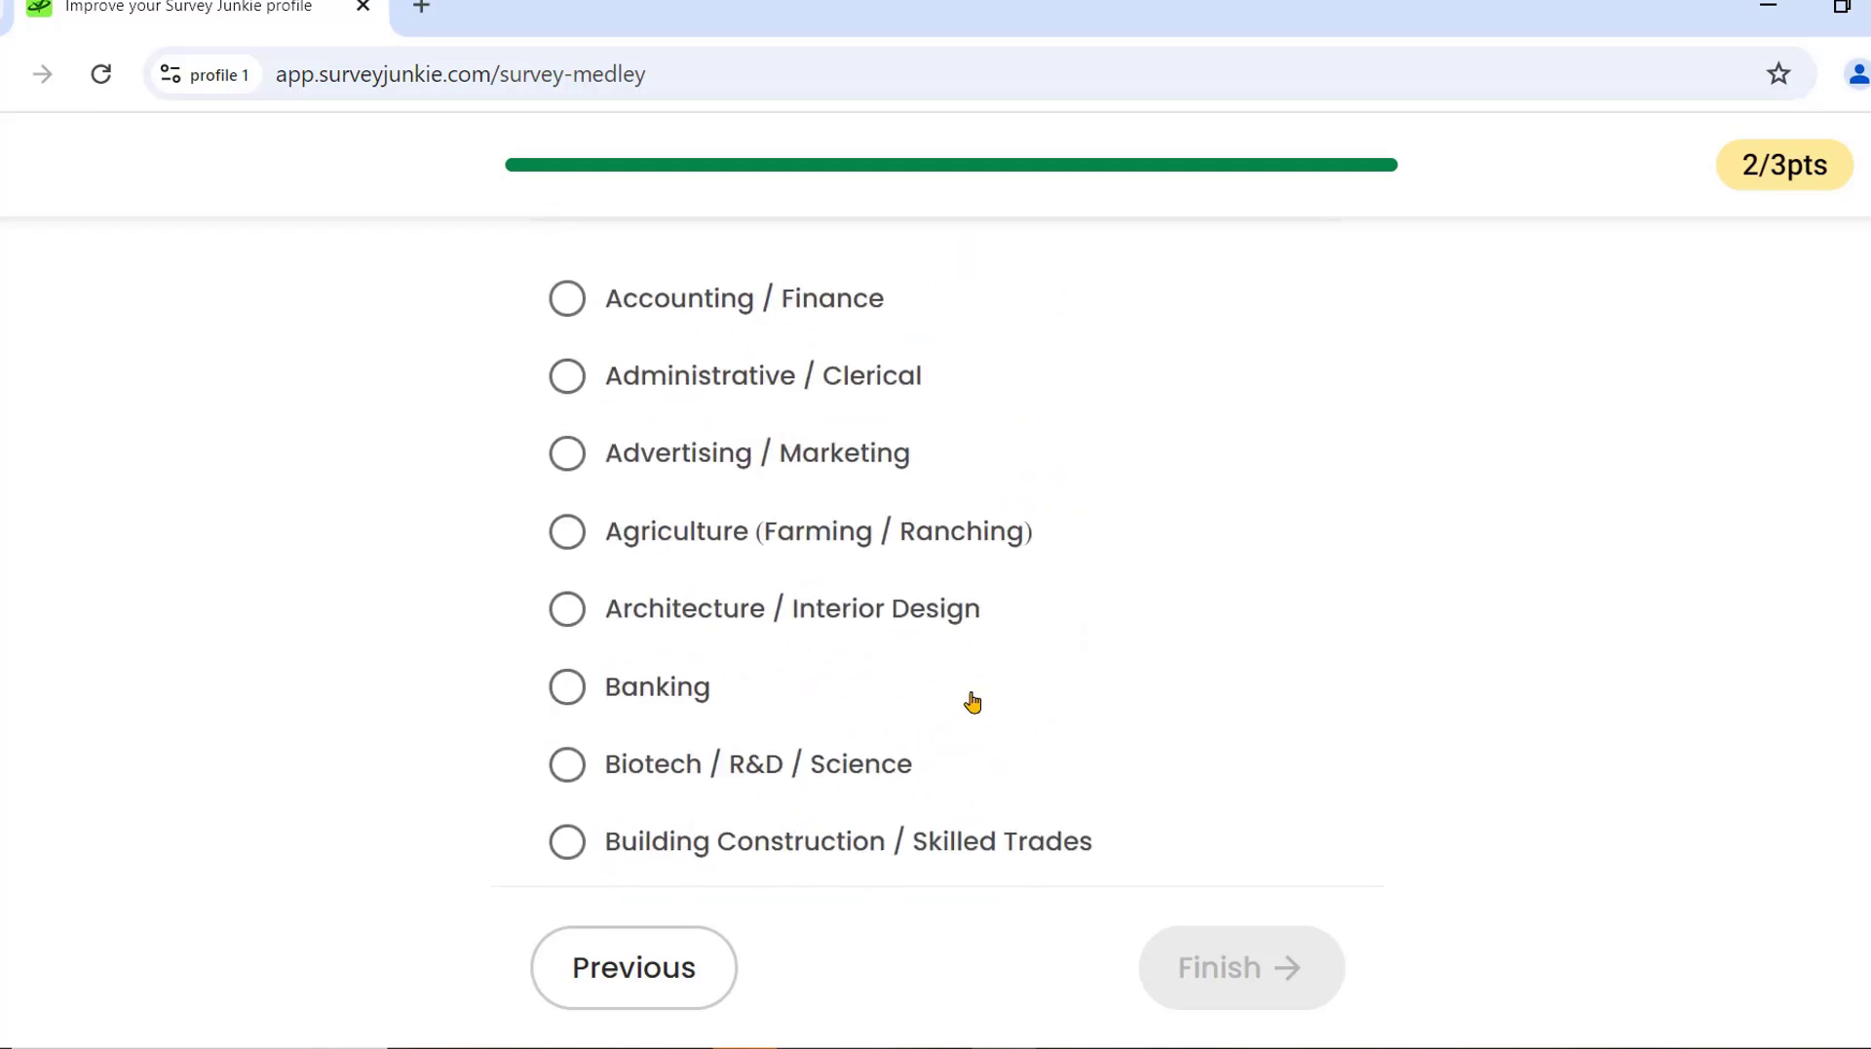
scroll(976, 702, "down", 3)
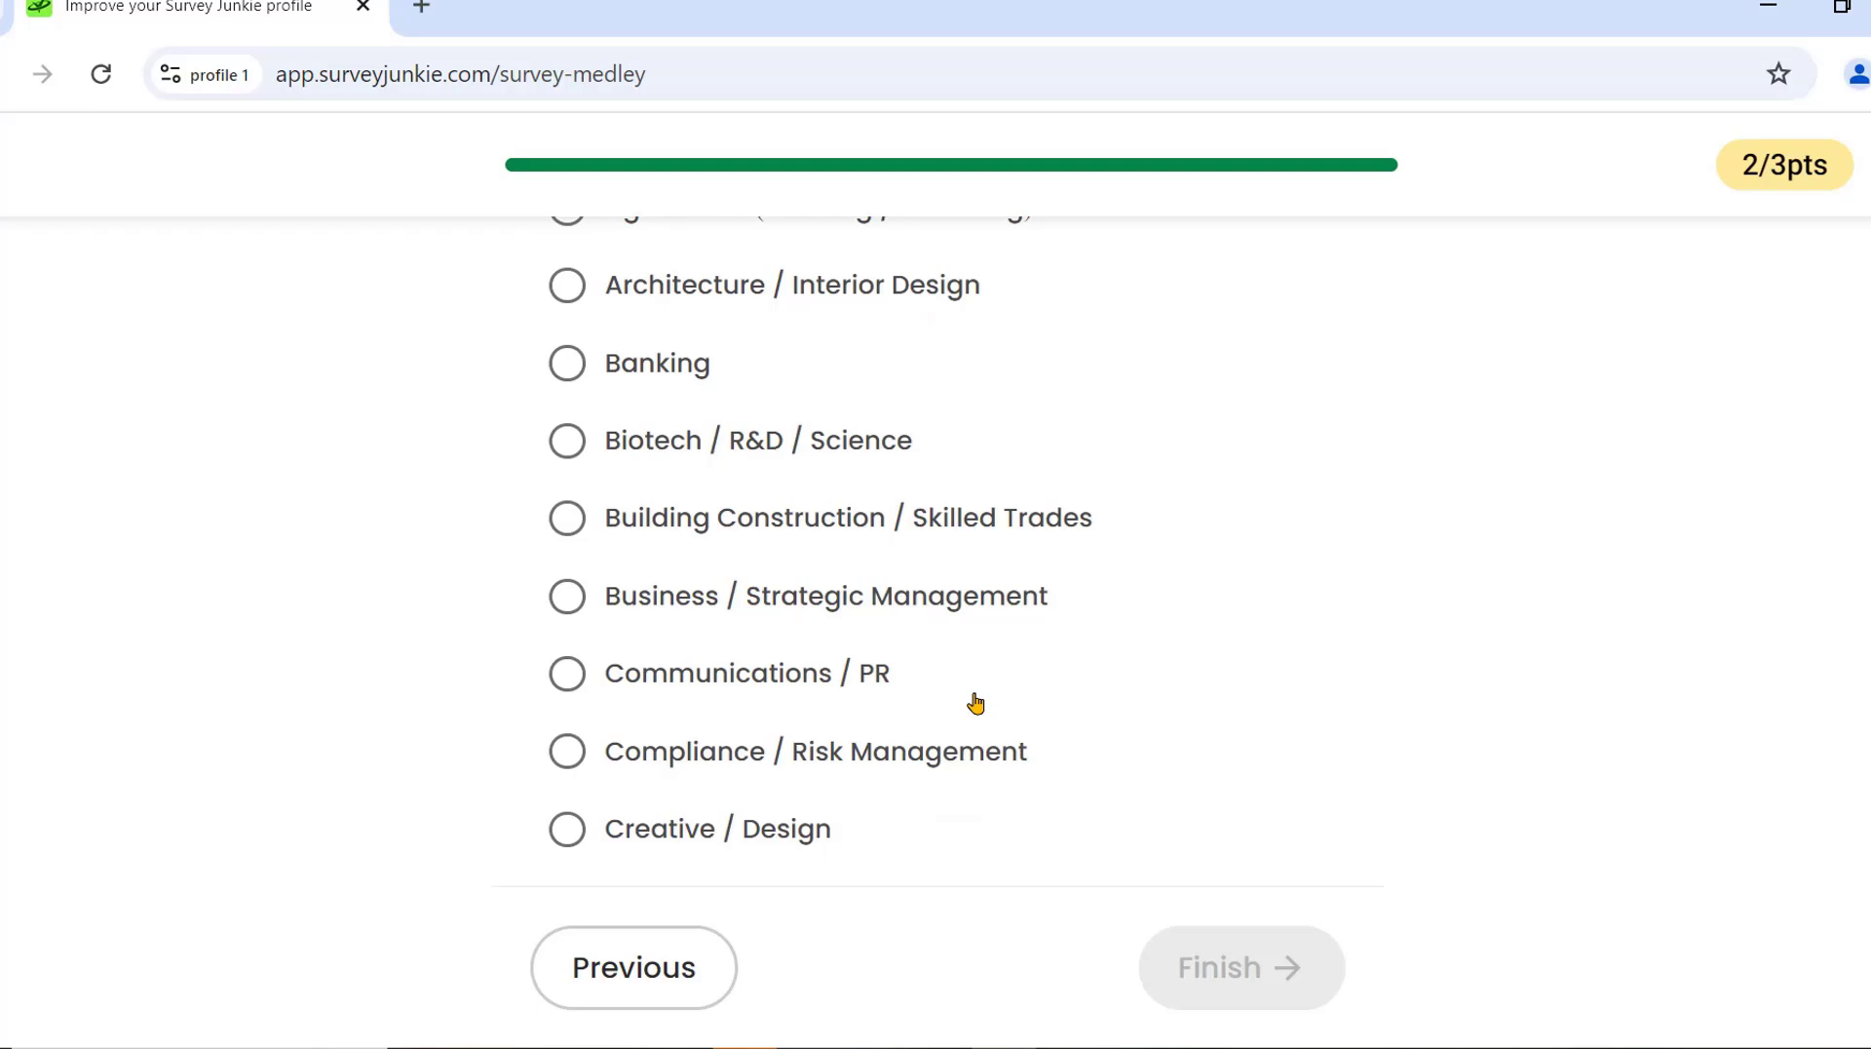
scroll(820, 542, "down", 4)
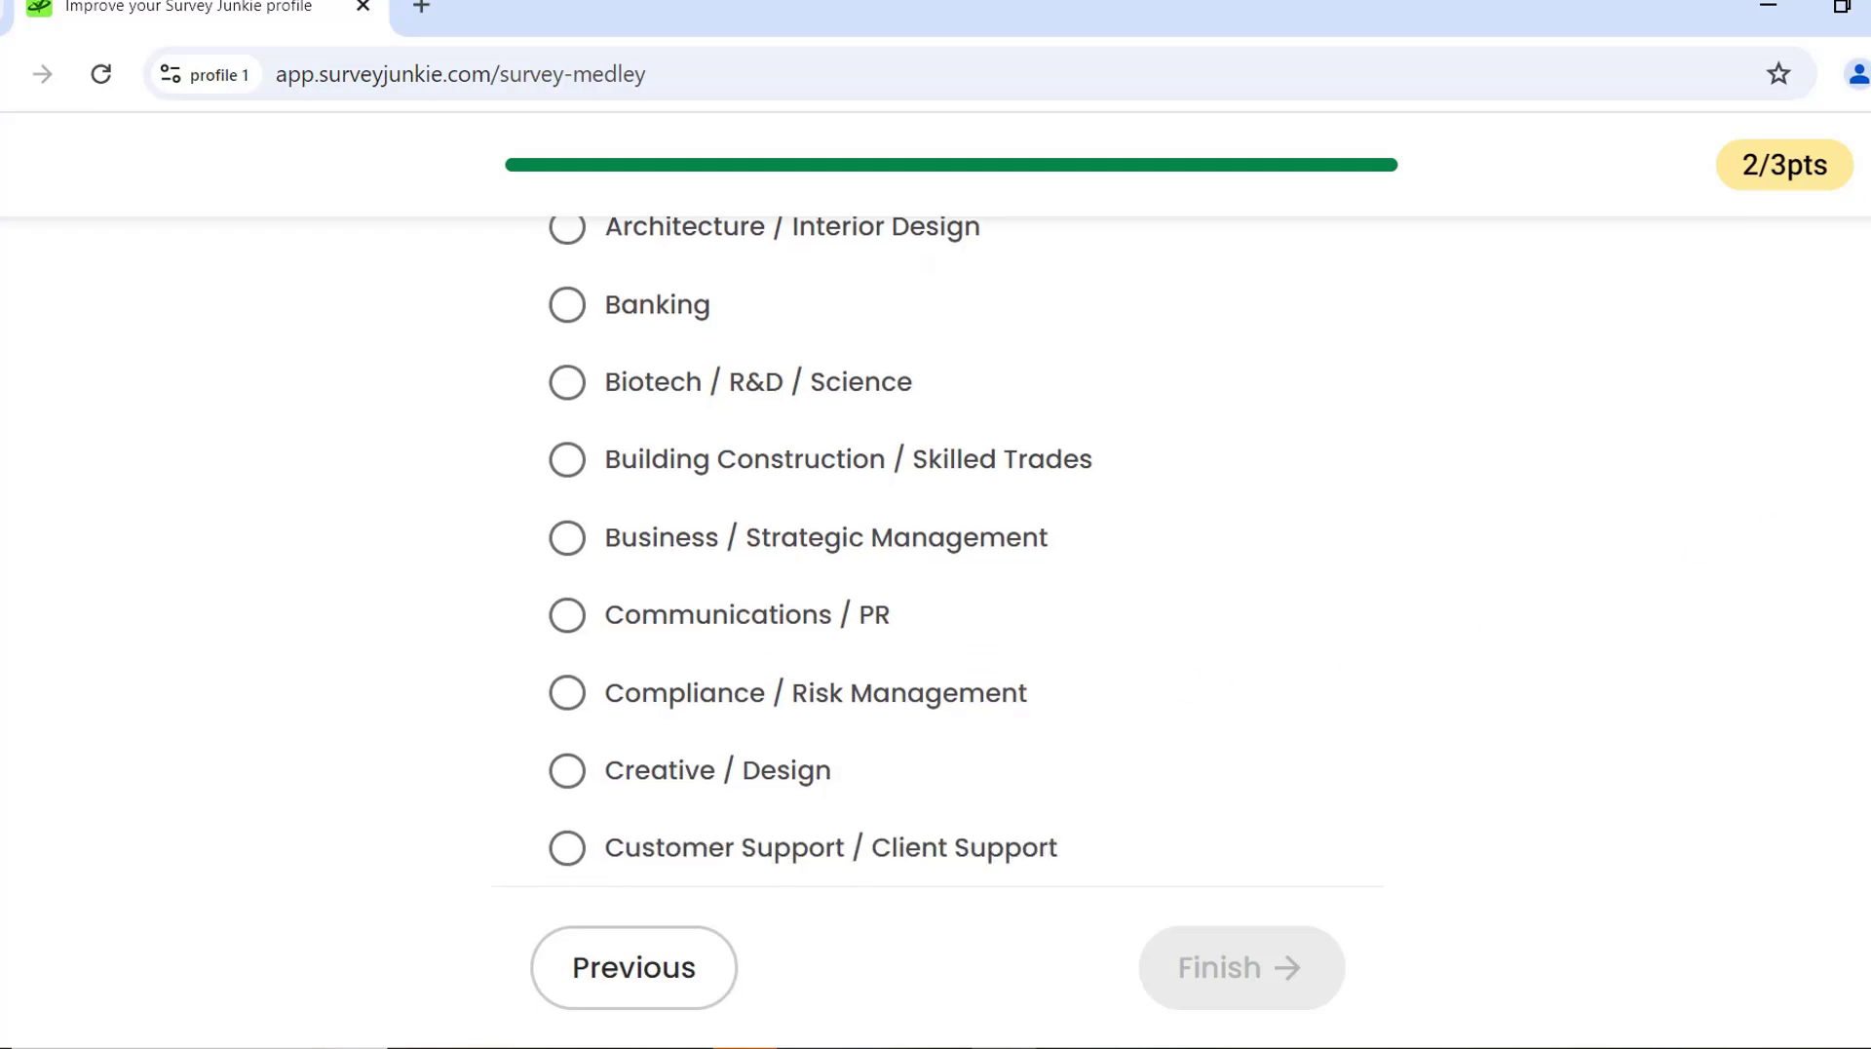
scroll(819, 542, "down", 1)
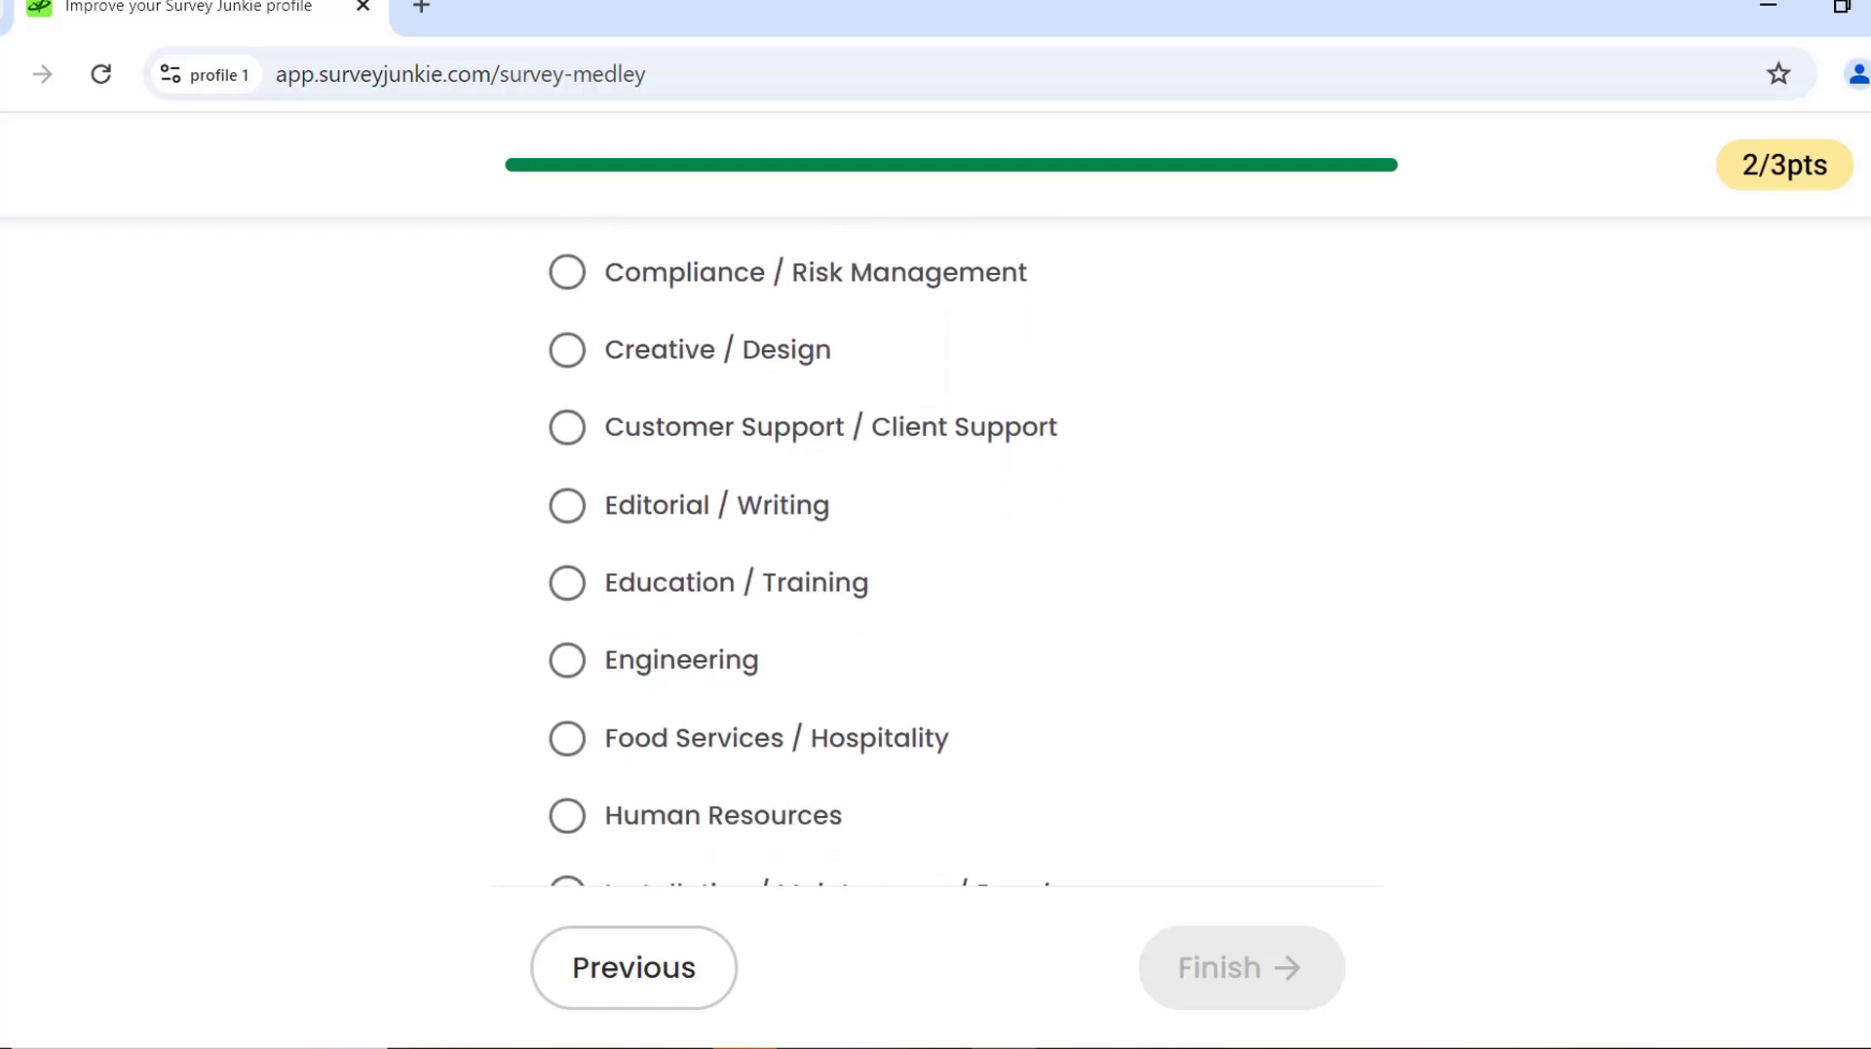
scroll(820, 541, "down", 2)
scroll(820, 542, "down", 1)
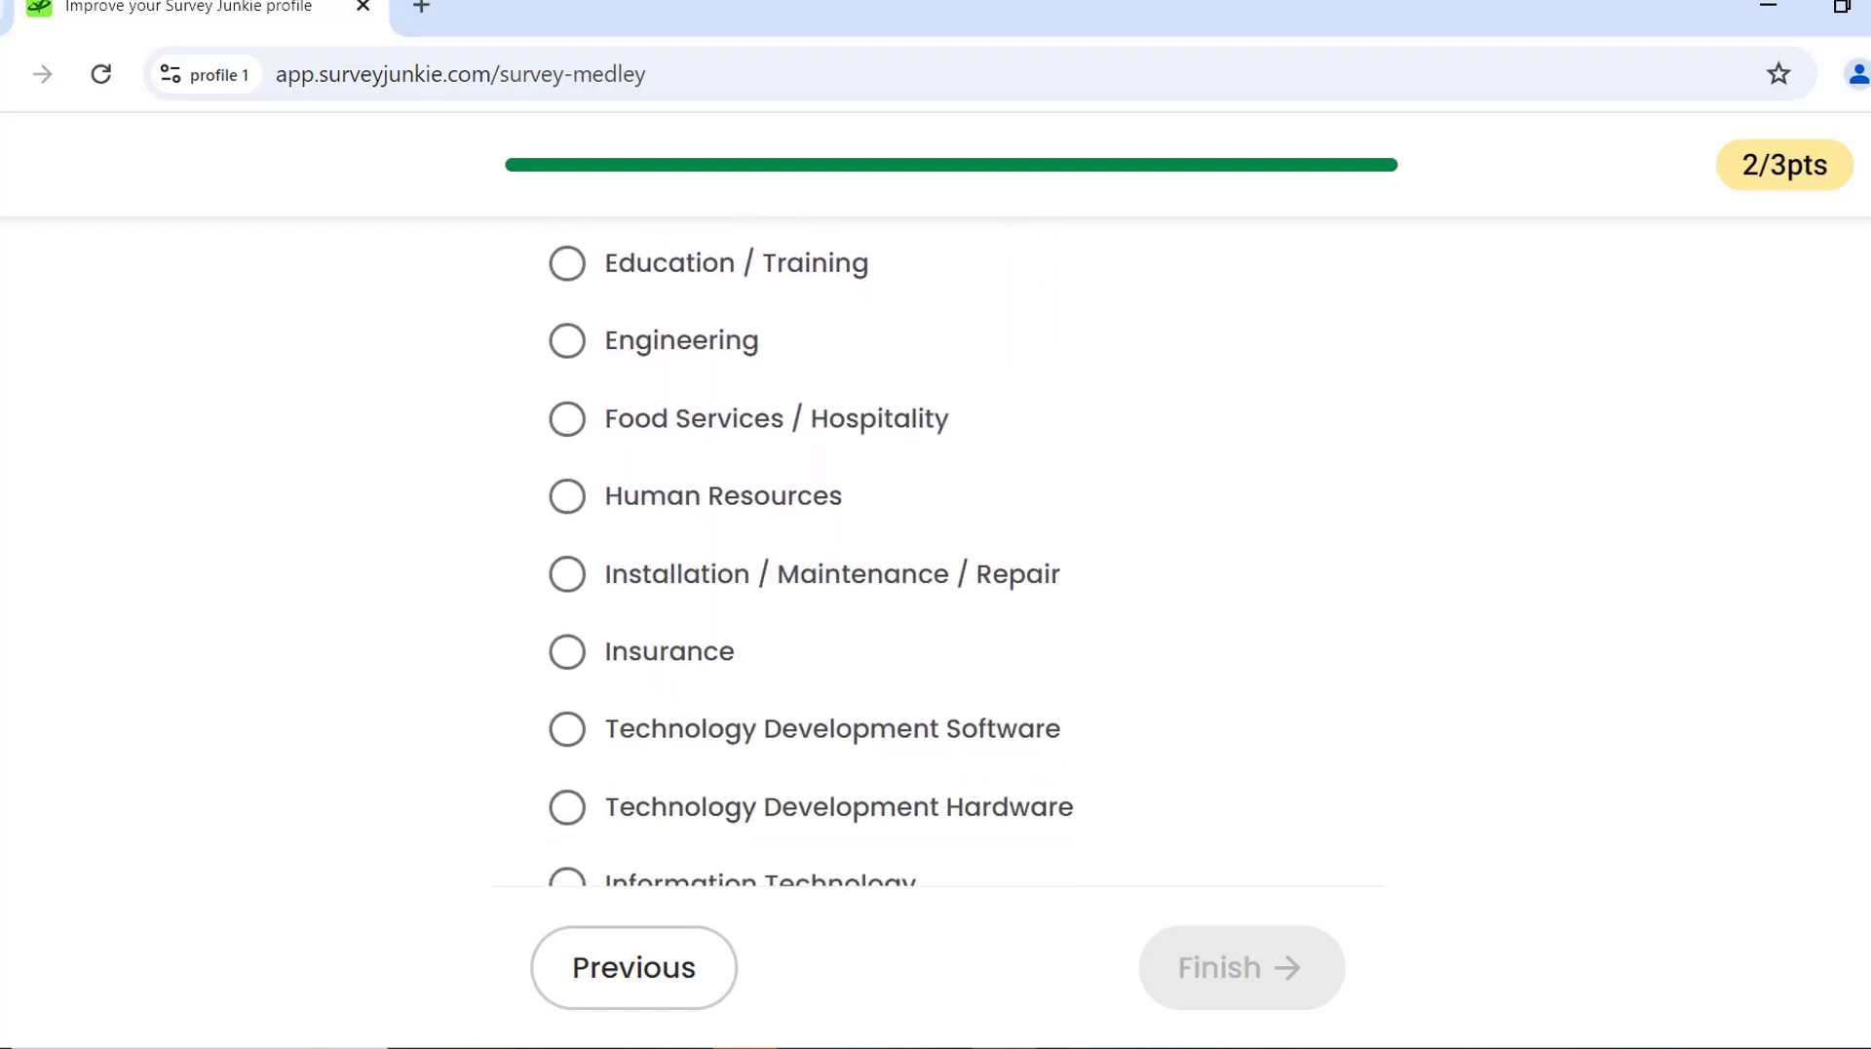
left_click(748, 733)
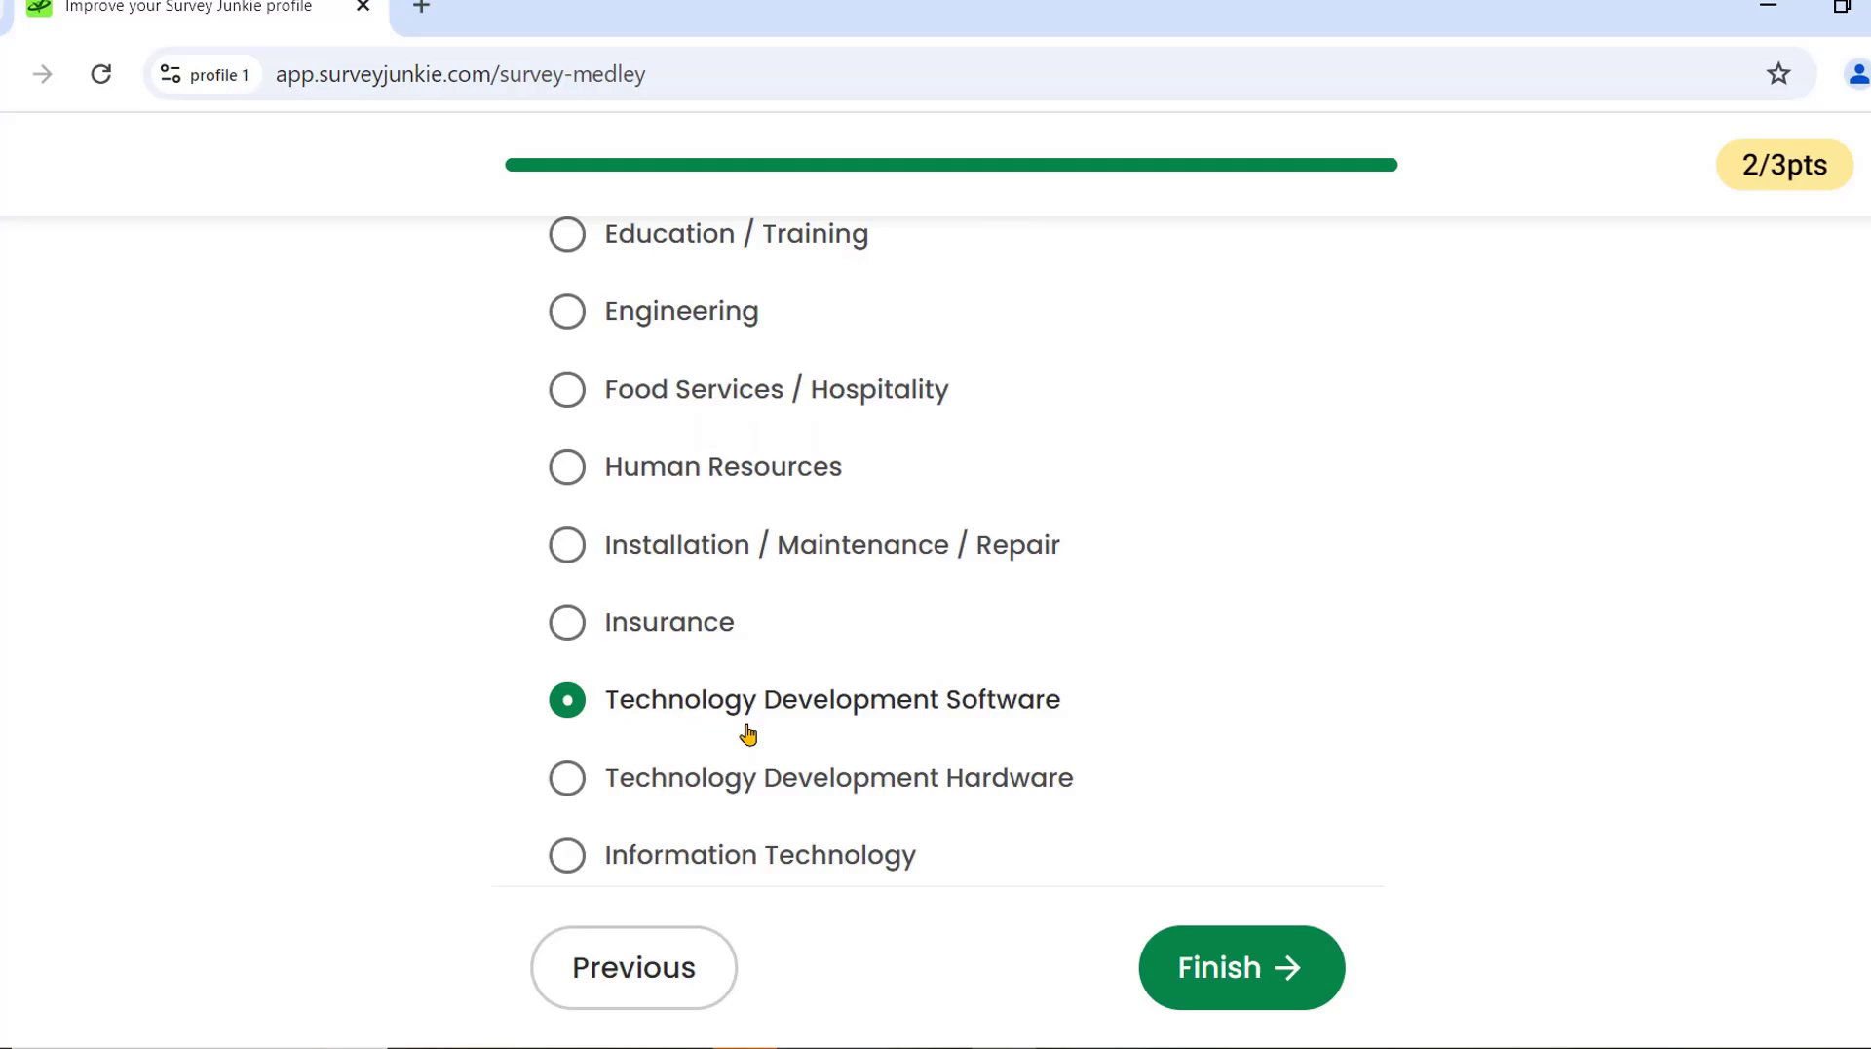
left_click(1255, 938)
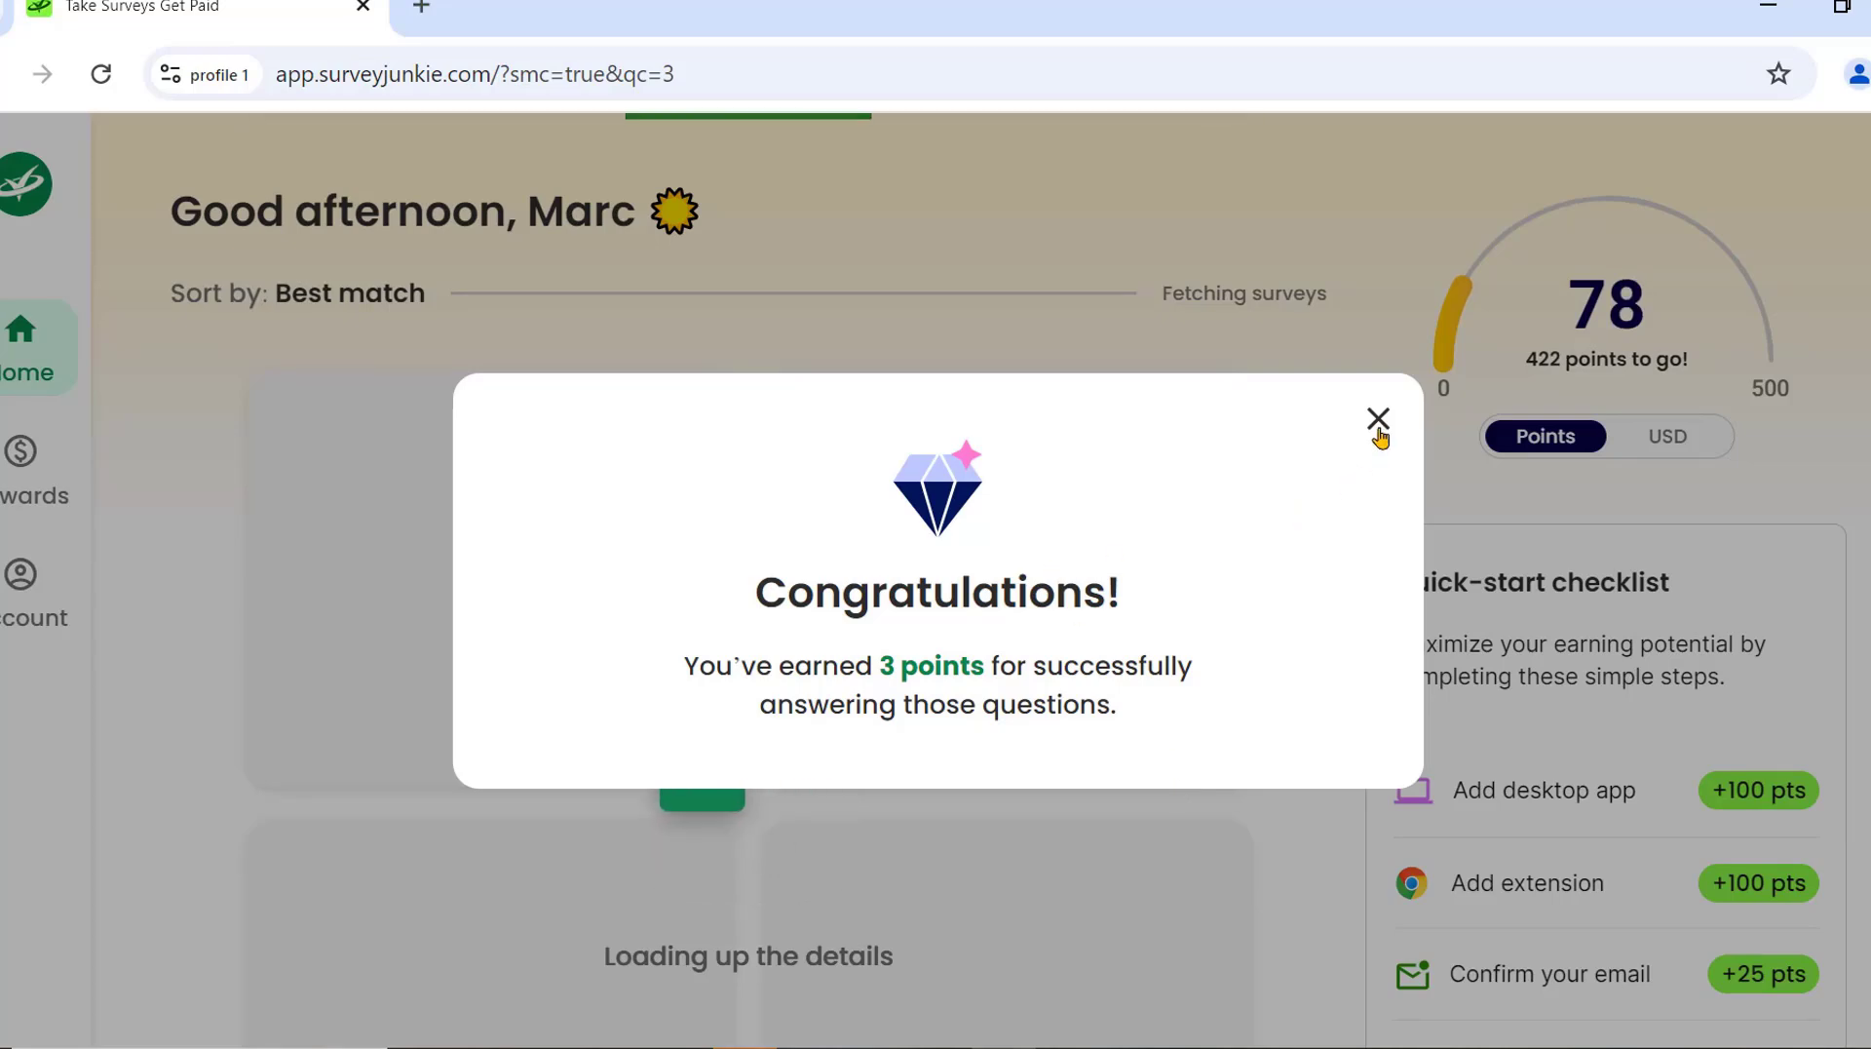
left_click(1380, 421)
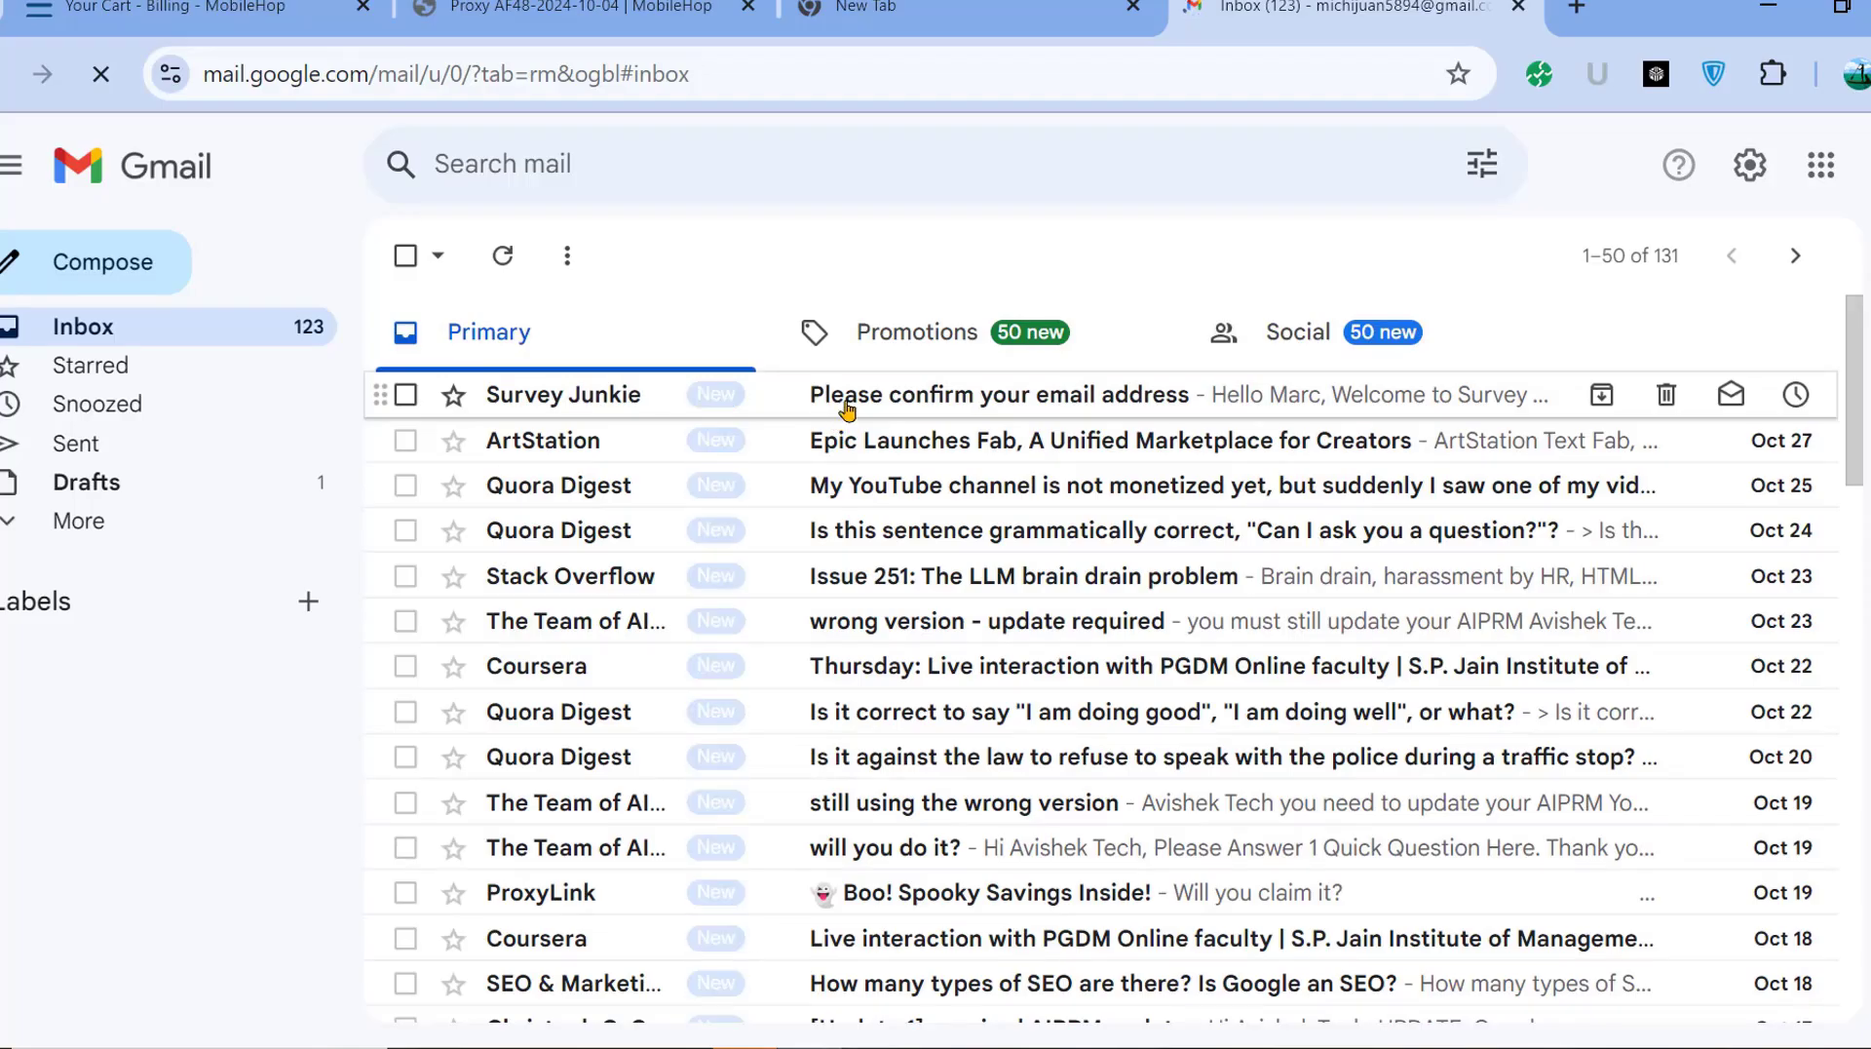
left_click(847, 409)
scroll(1004, 598, "down", 3)
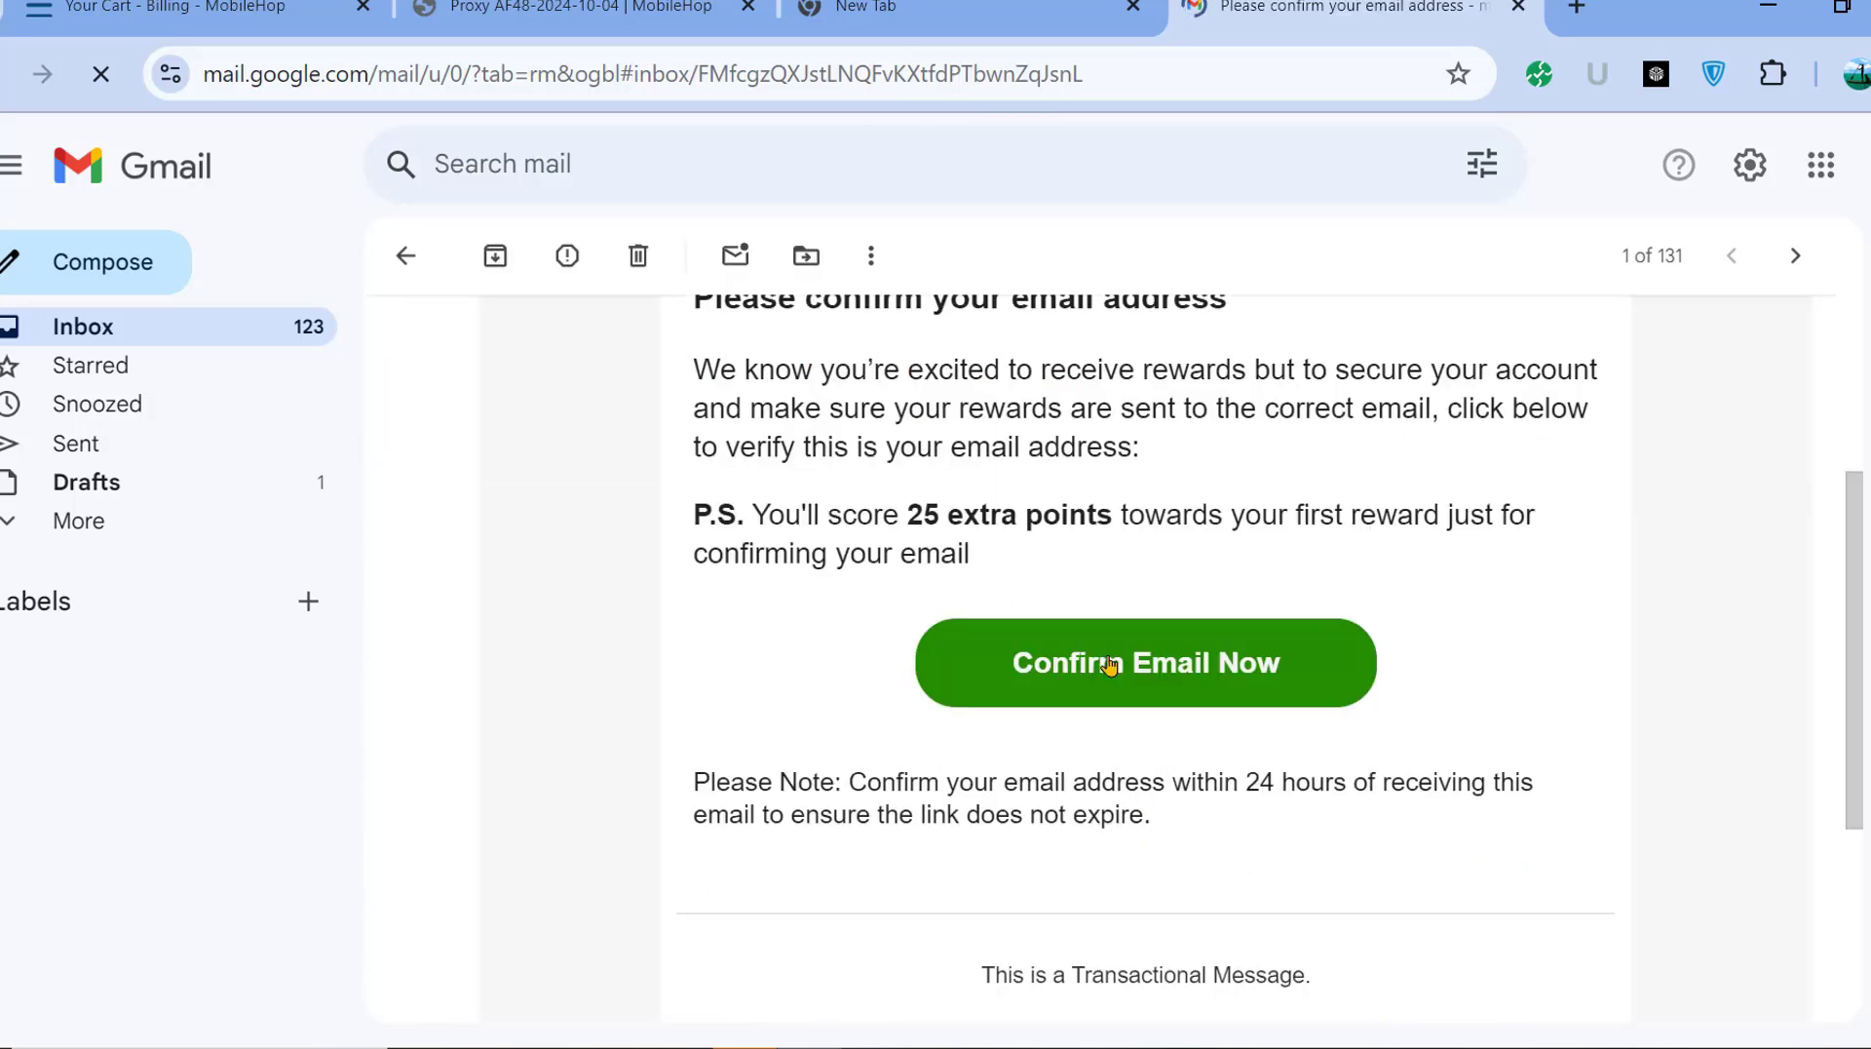
right_click(1136, 663)
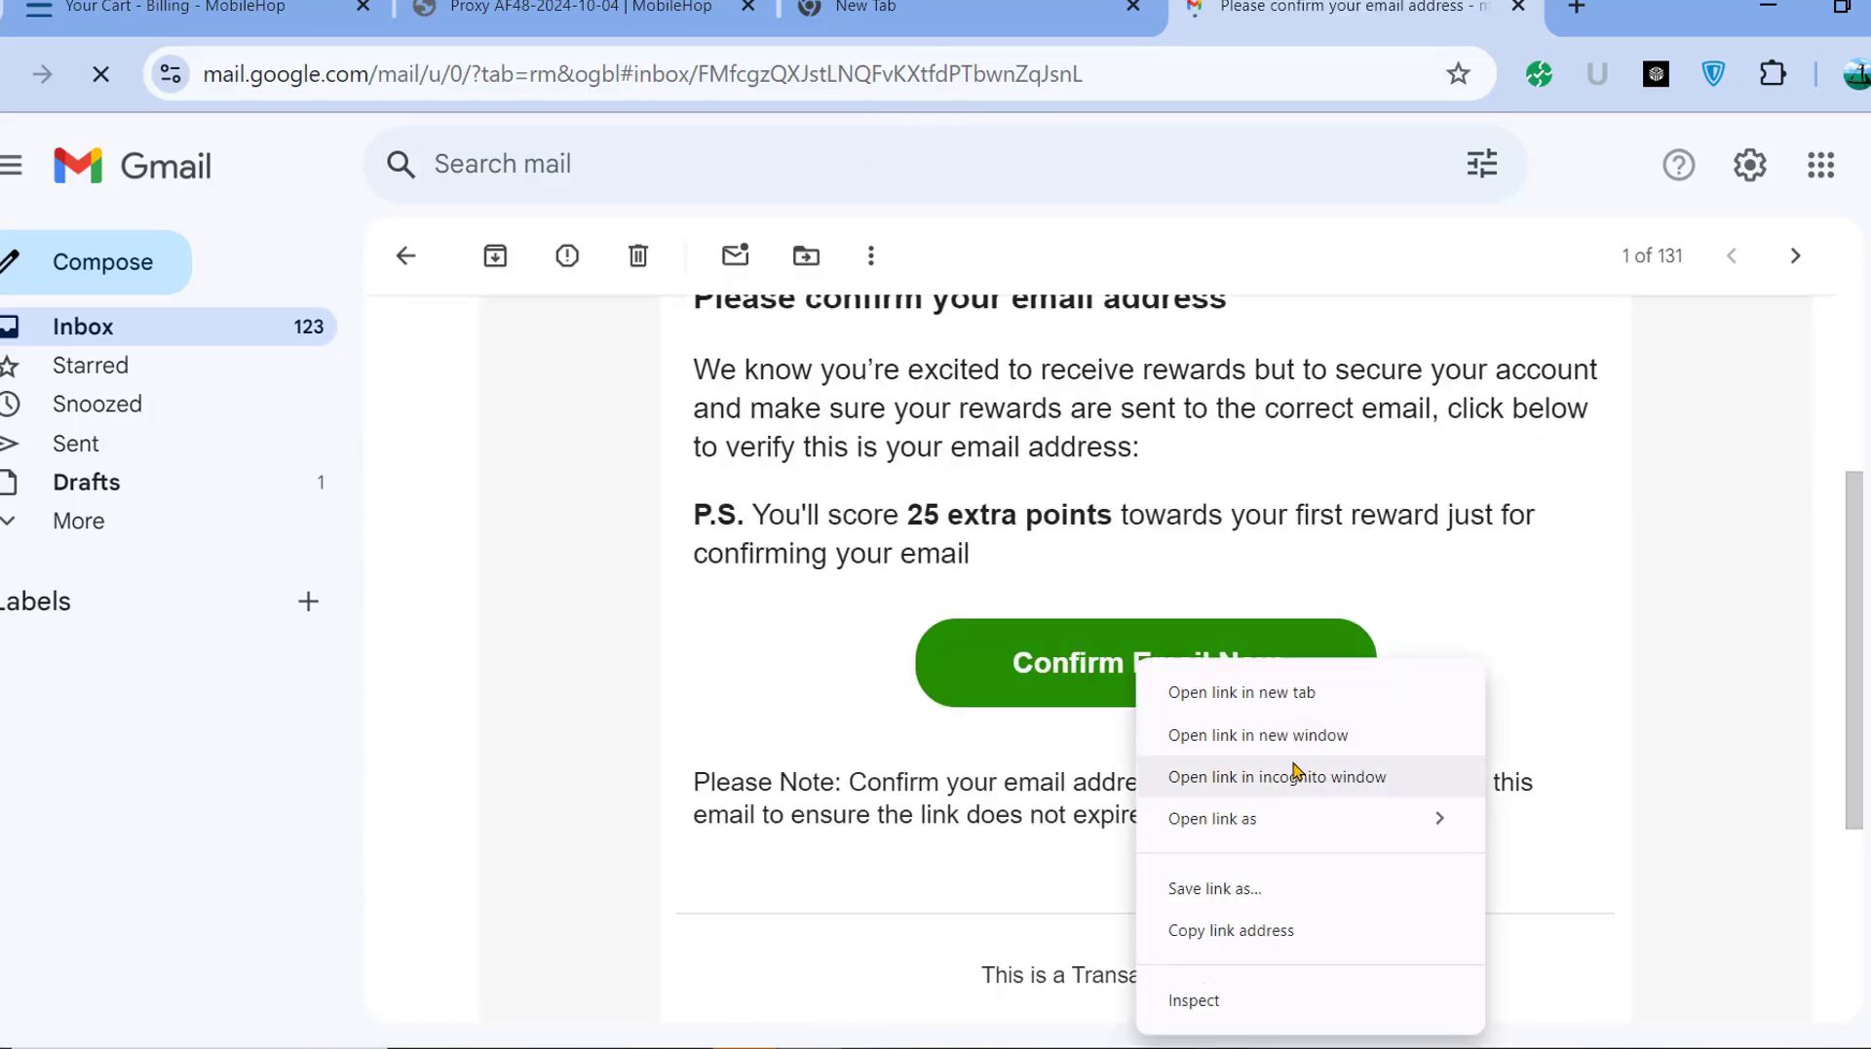
left_click(1227, 931)
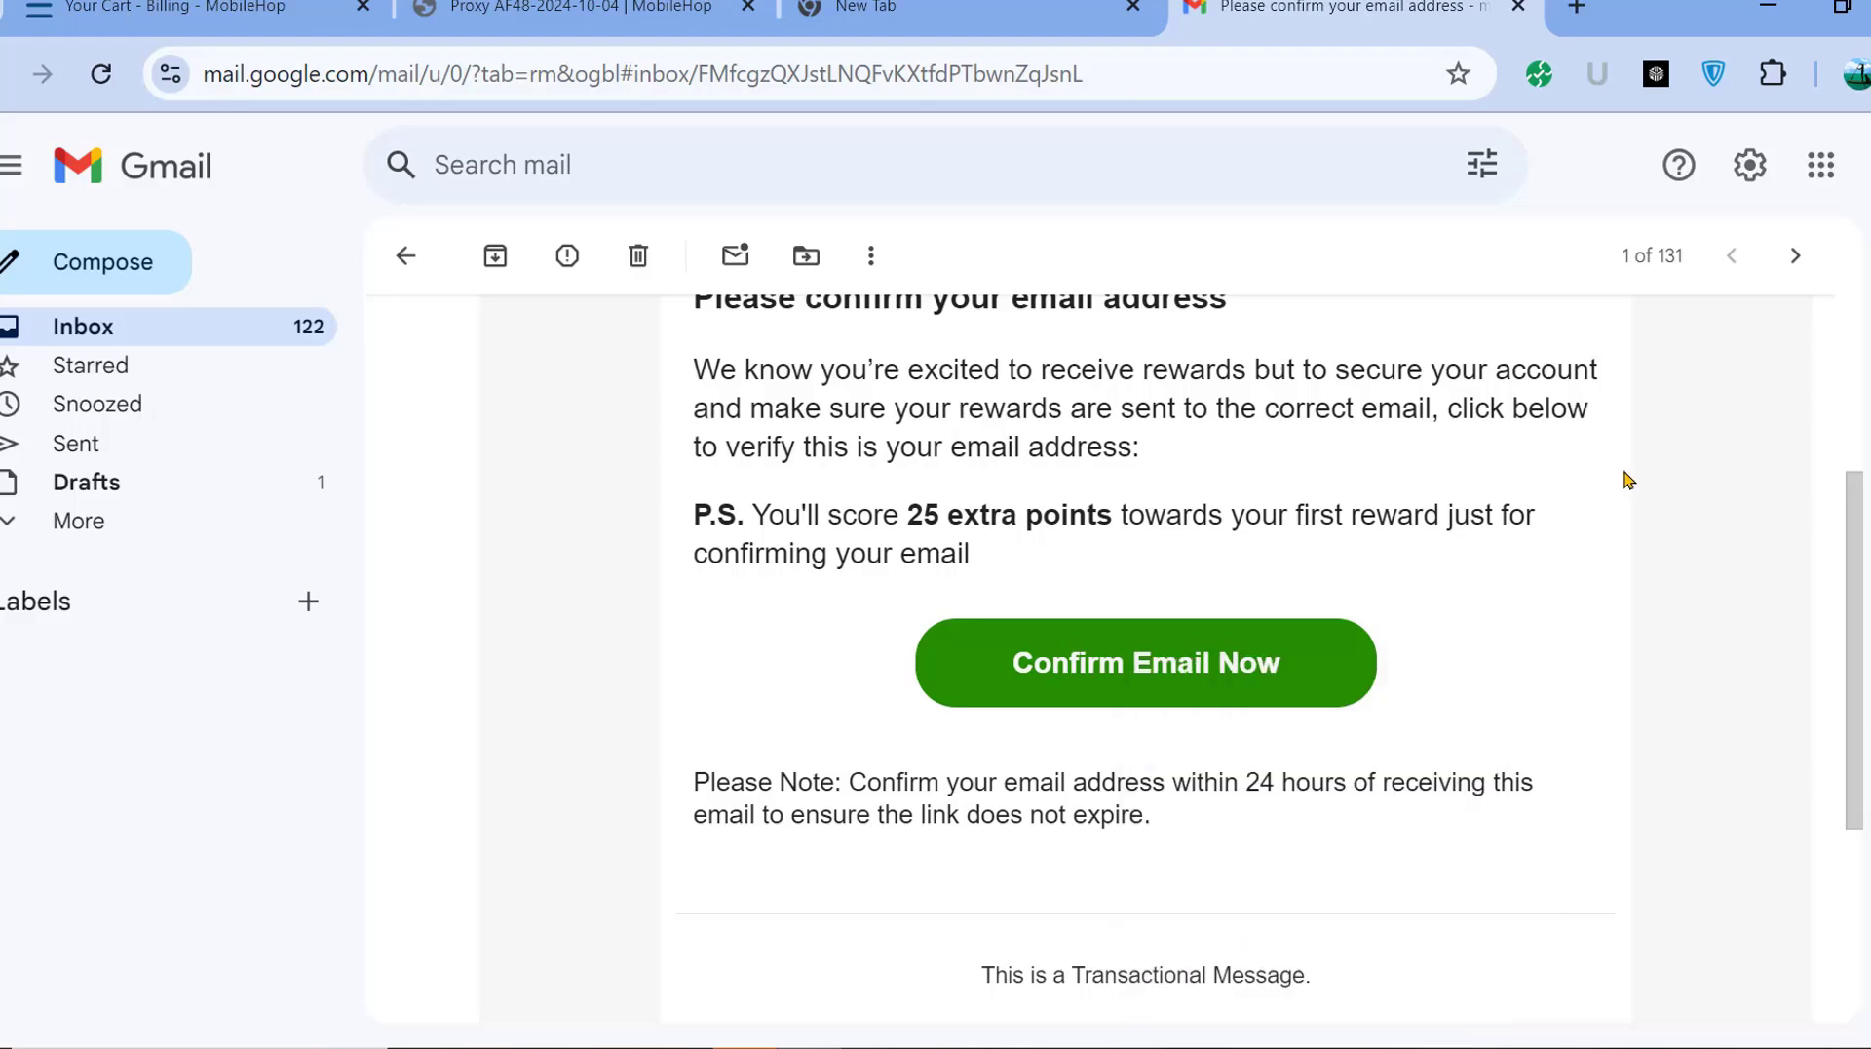
left_click(1771, 6)
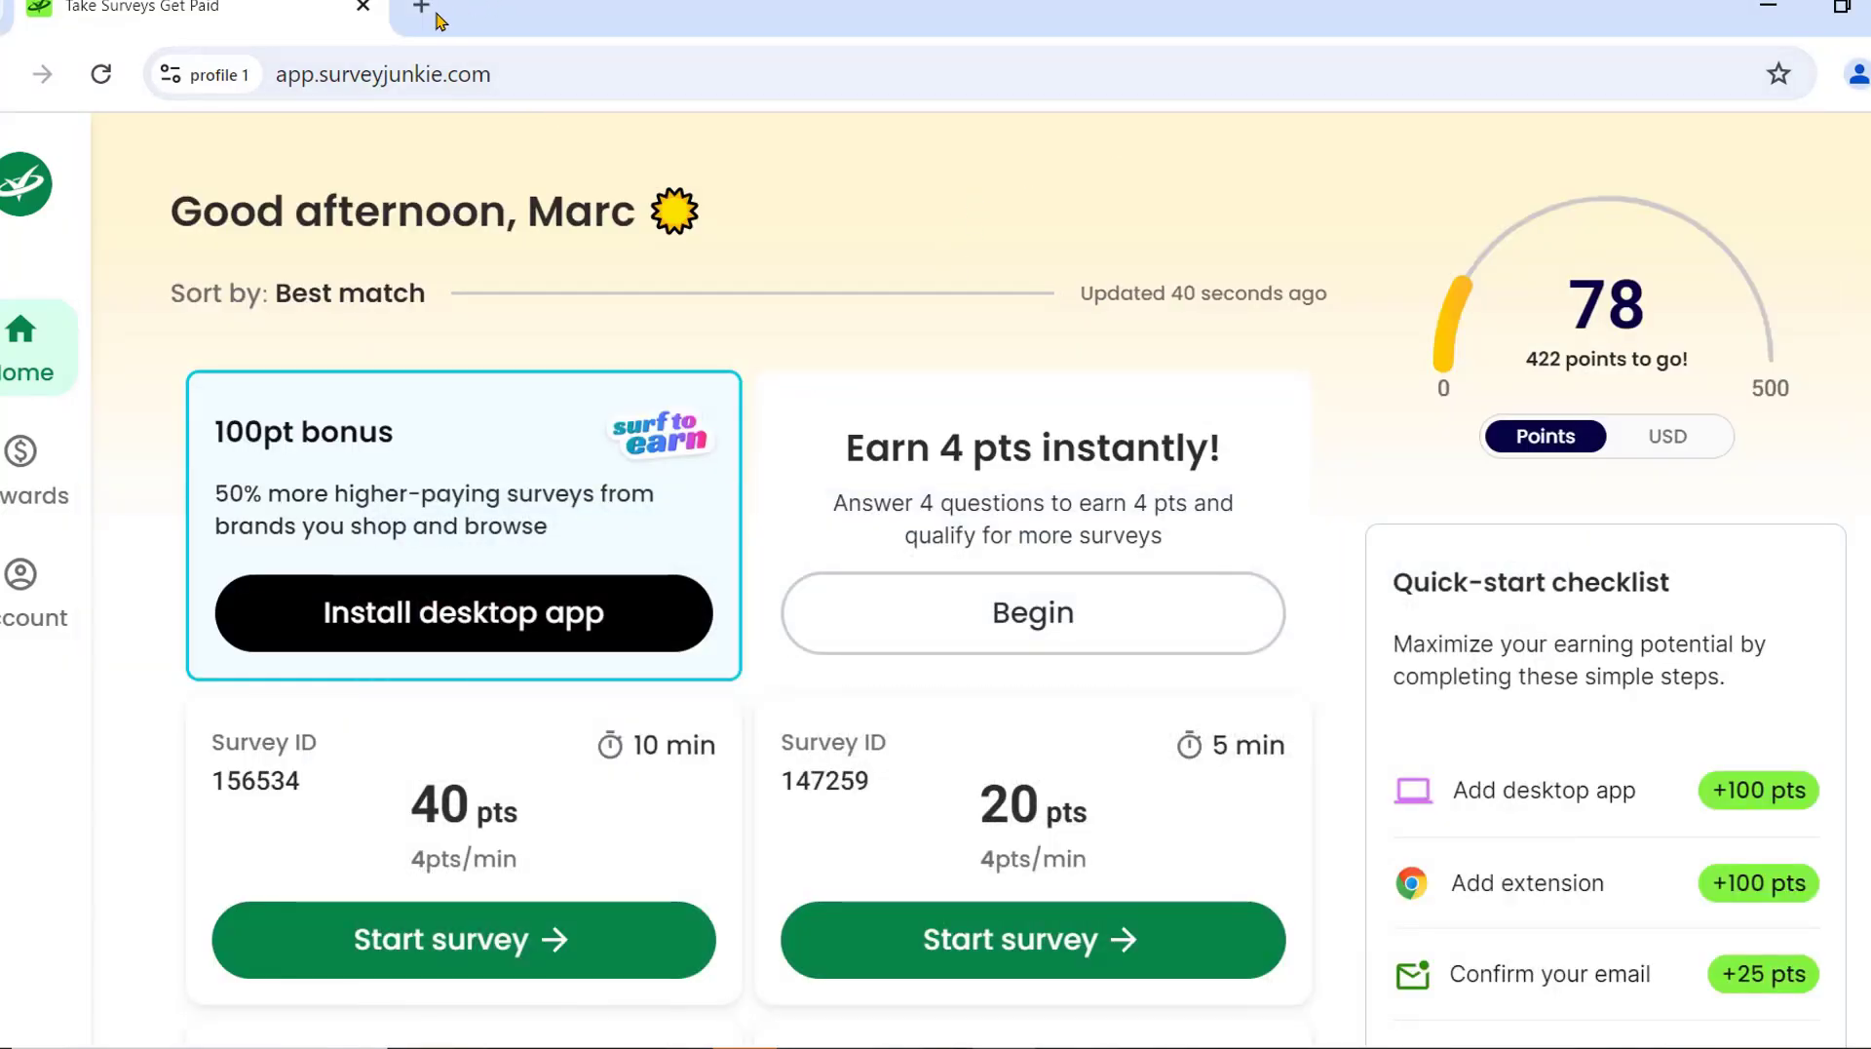
Paste the copied confirmation link into a new tab to confirm the email, reaching 103 points.
left_click(423, 11)
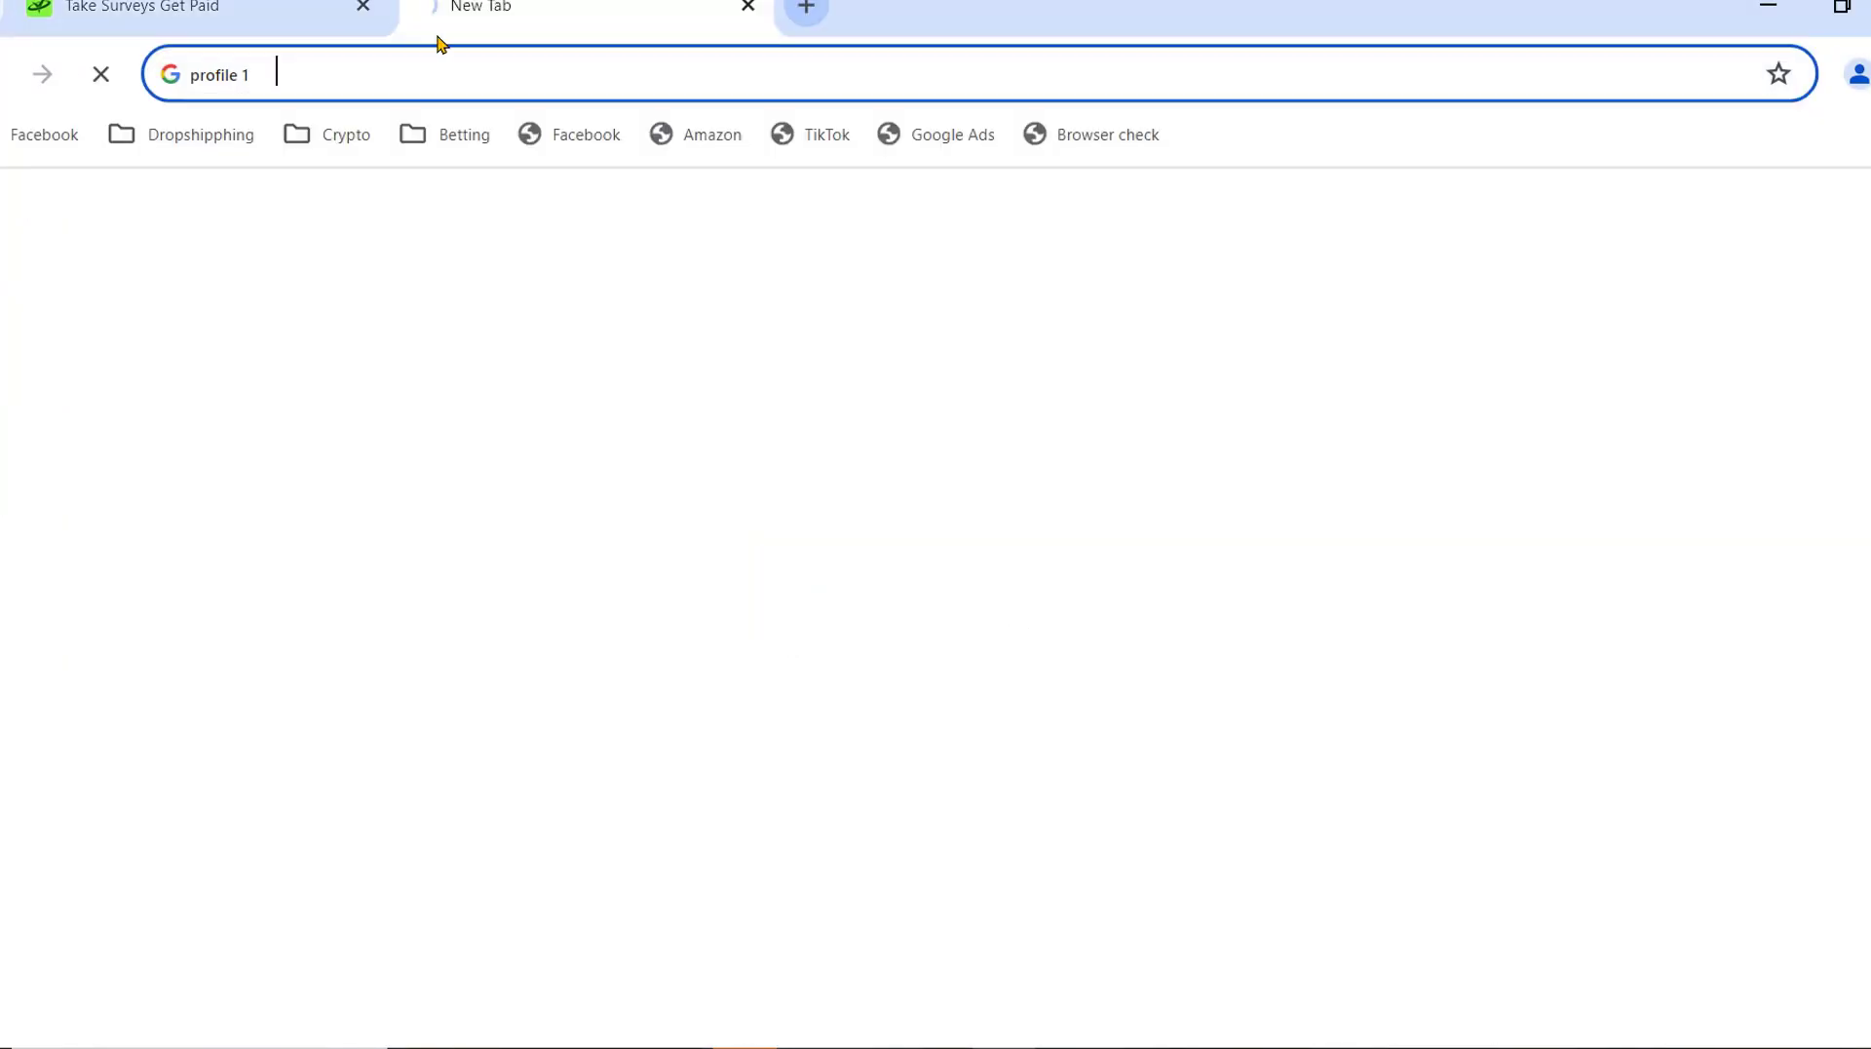
key("ctrl+v")
key("Return")
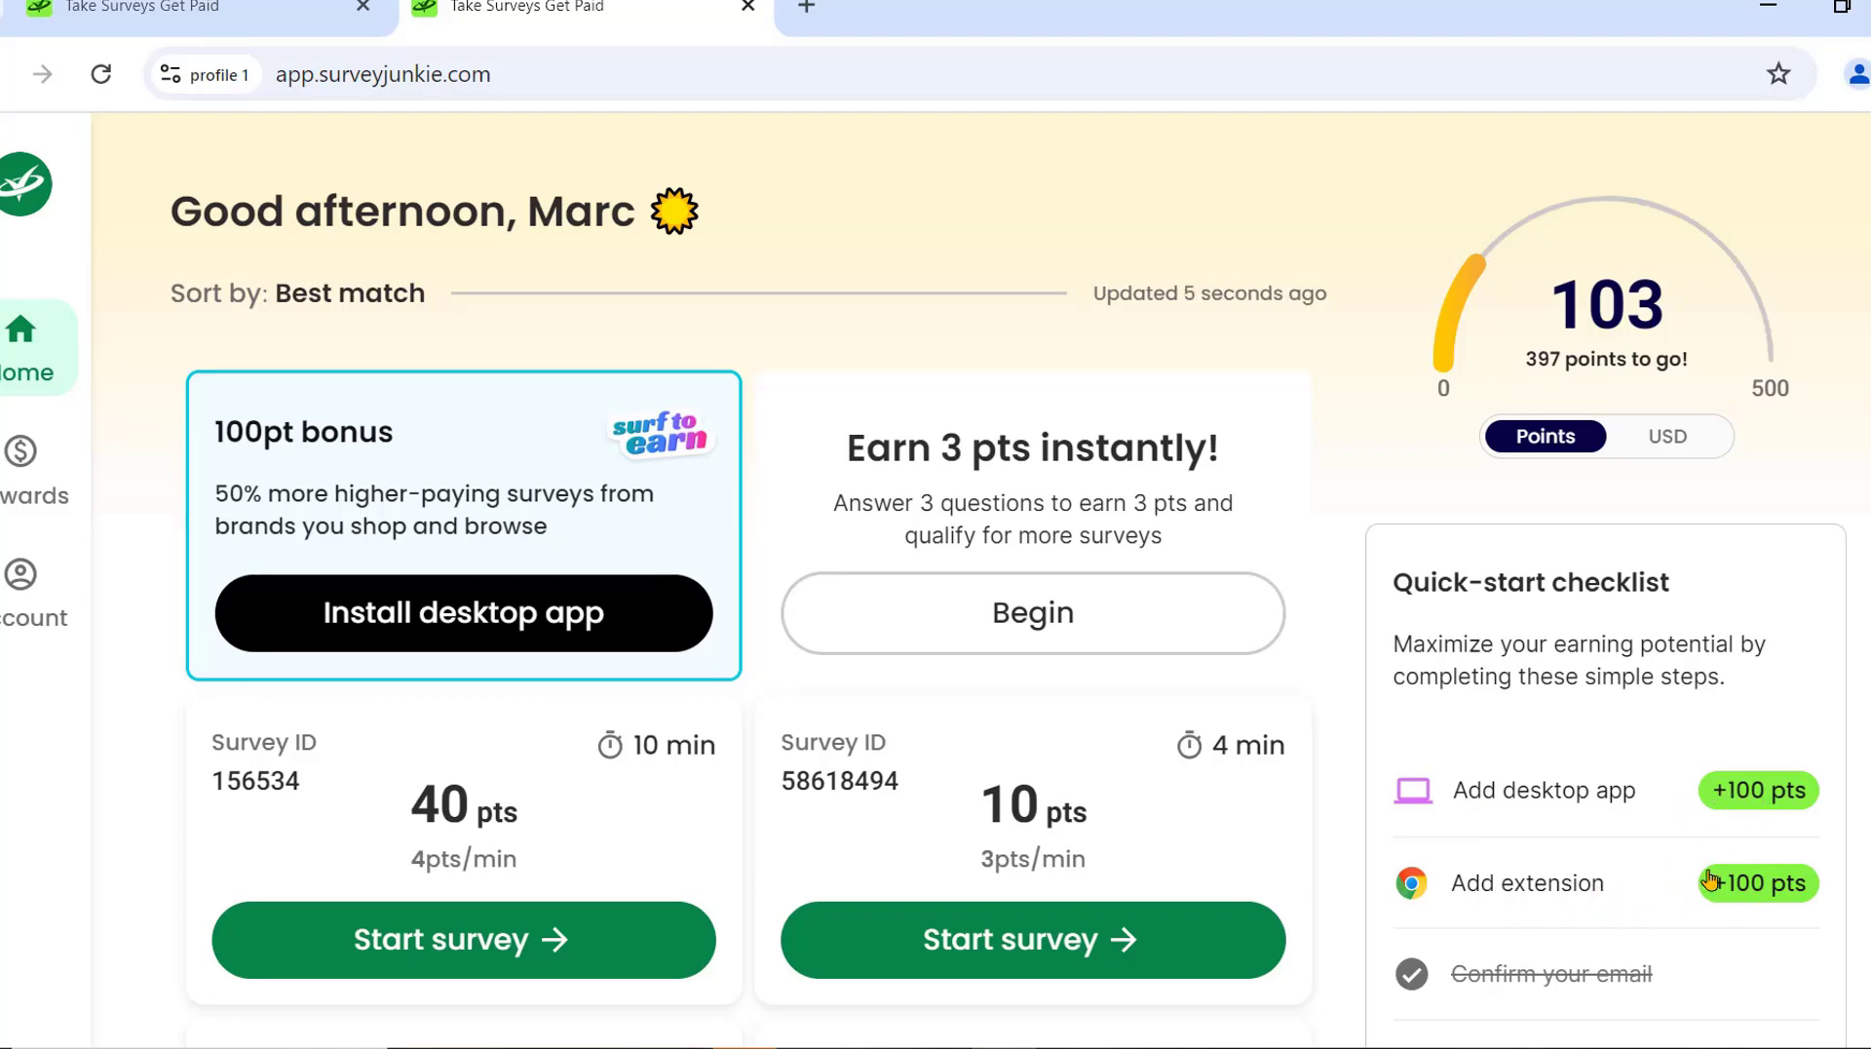
scroll(1674, 836, "down", 3)
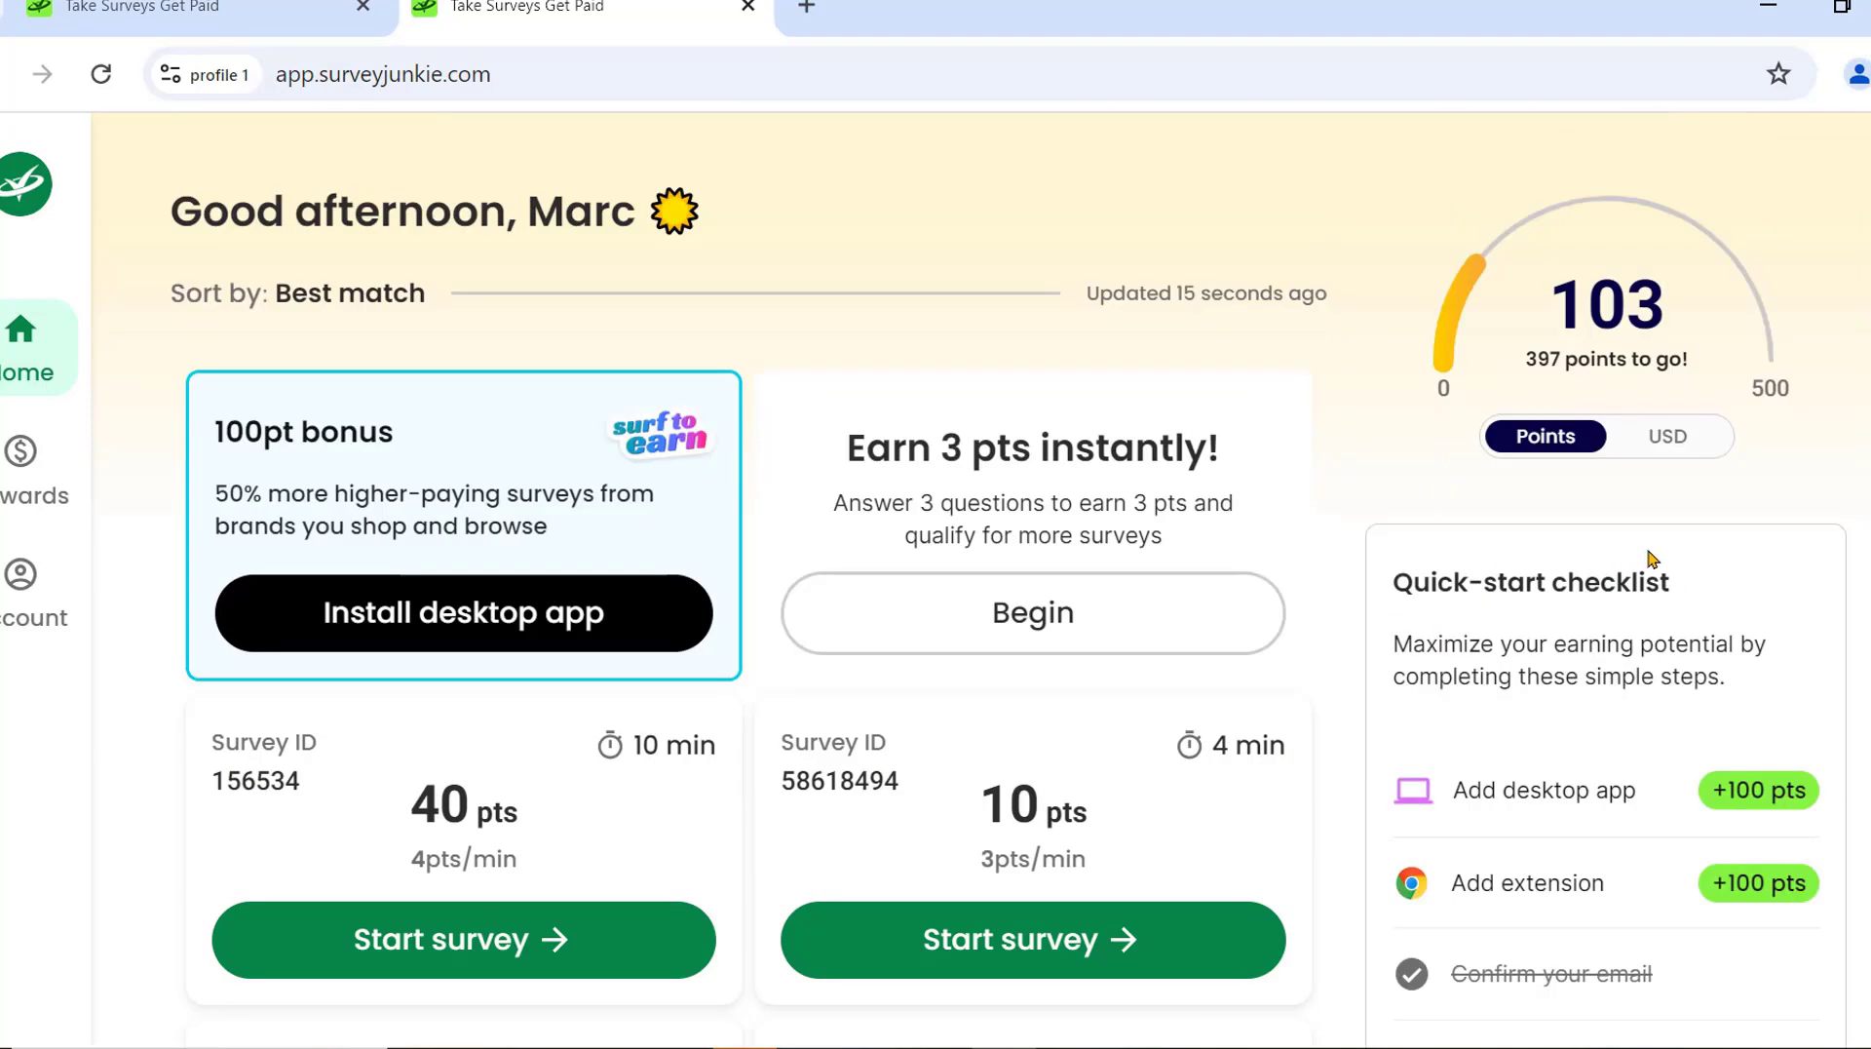
scroll(1741, 606, "down", 3)
scroll(1742, 606, "up", 3)
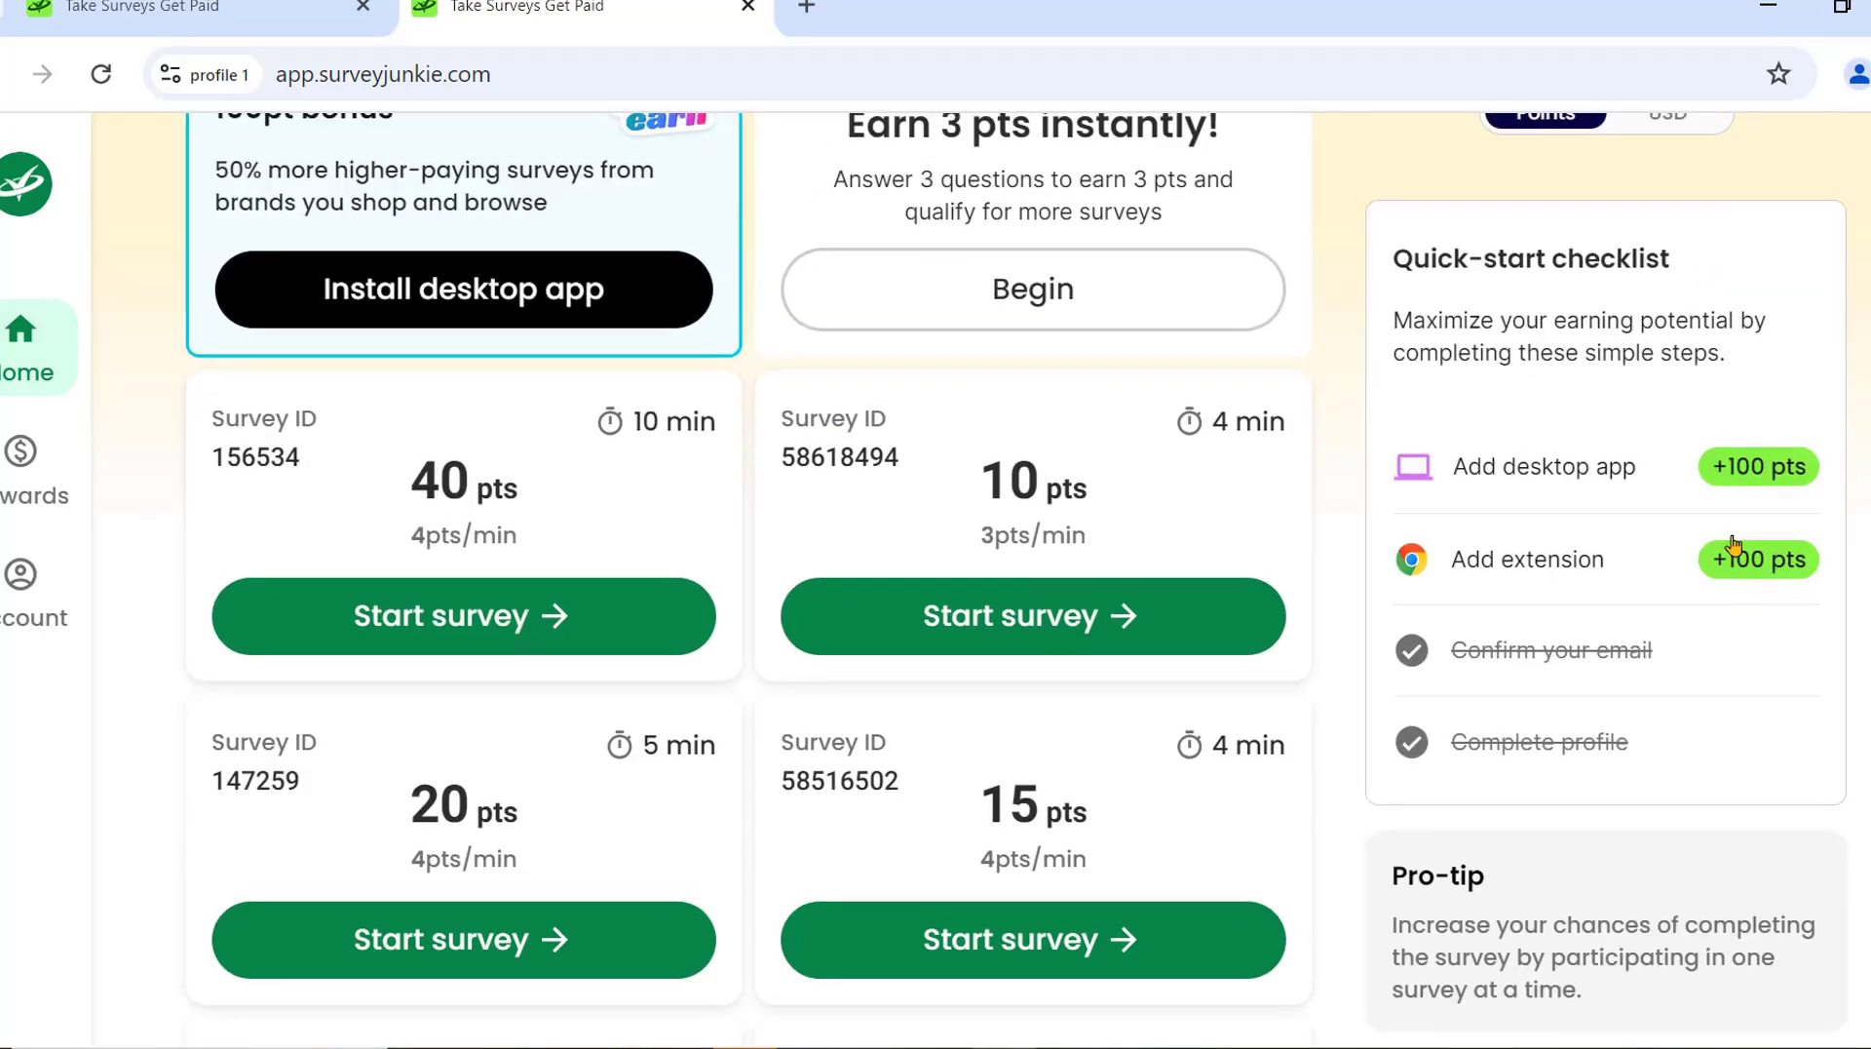
Download survey-junkie-installer.exe from the Add desktop app +100 pts offer and confirm it finished.
left_click(1750, 474)
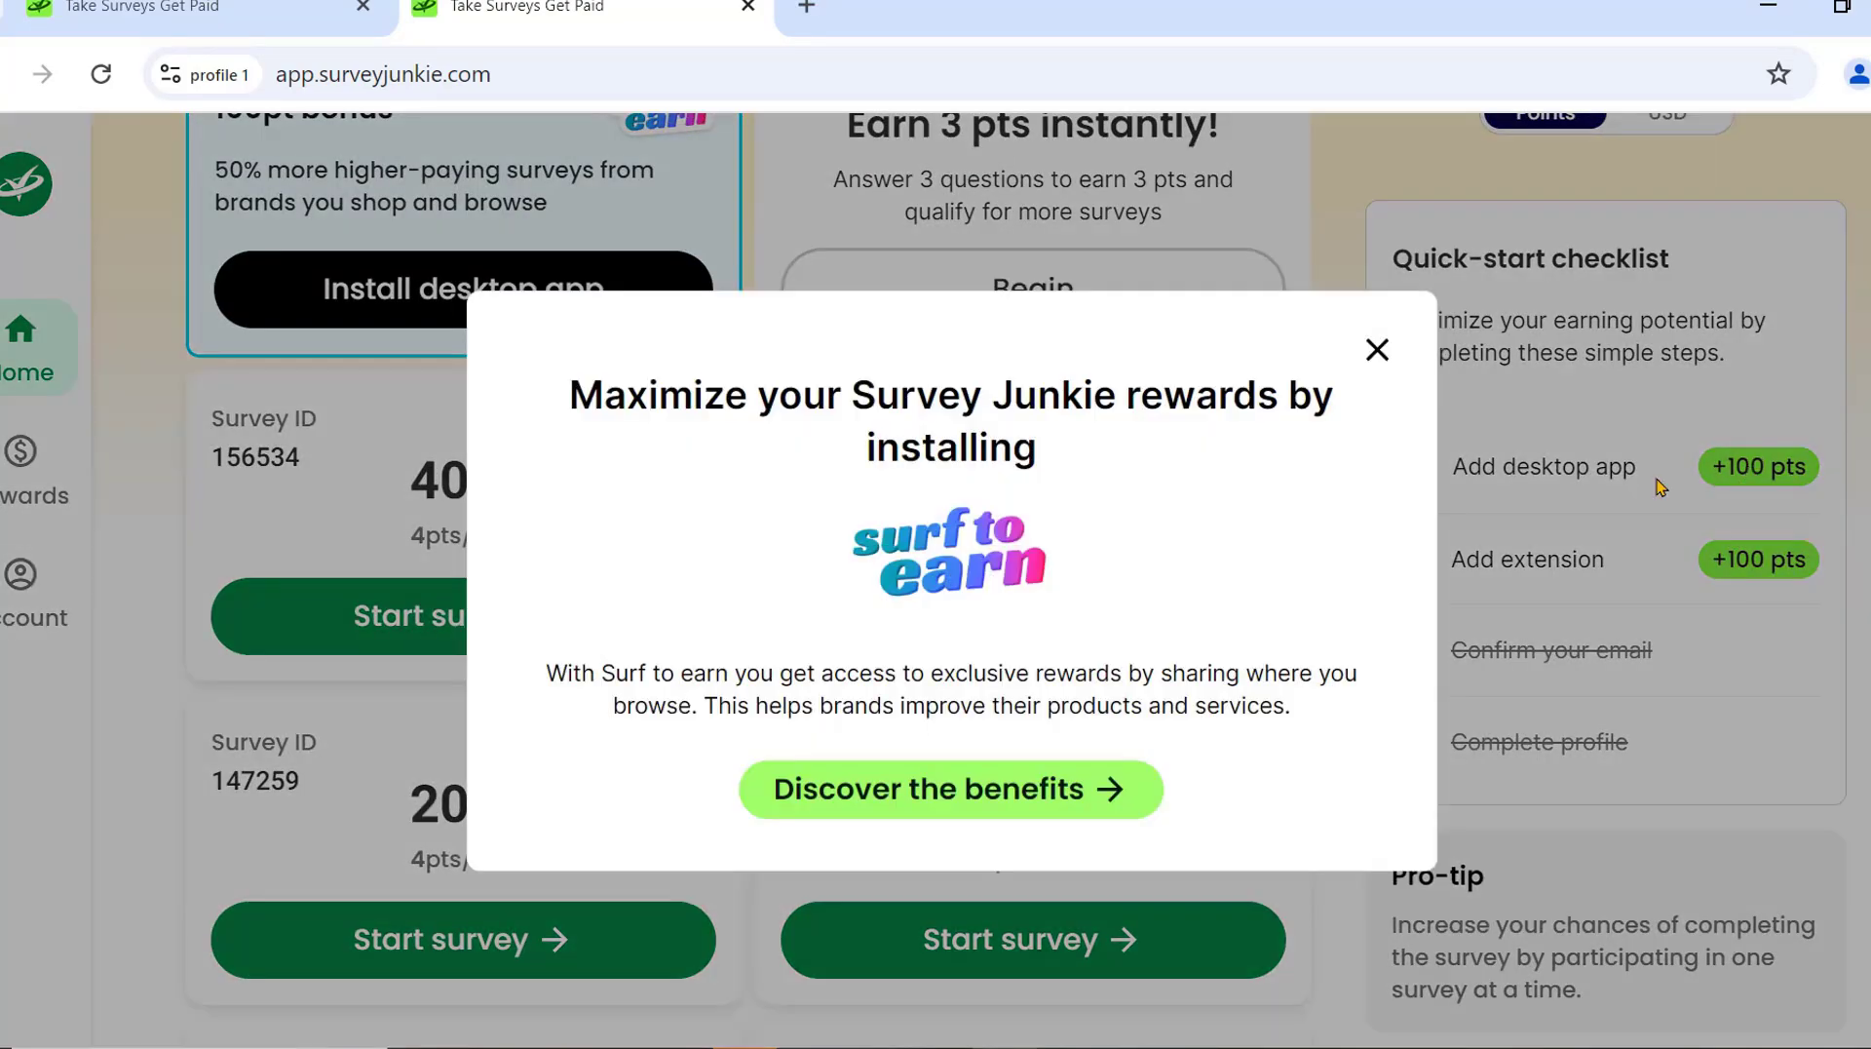
left_click(1111, 789)
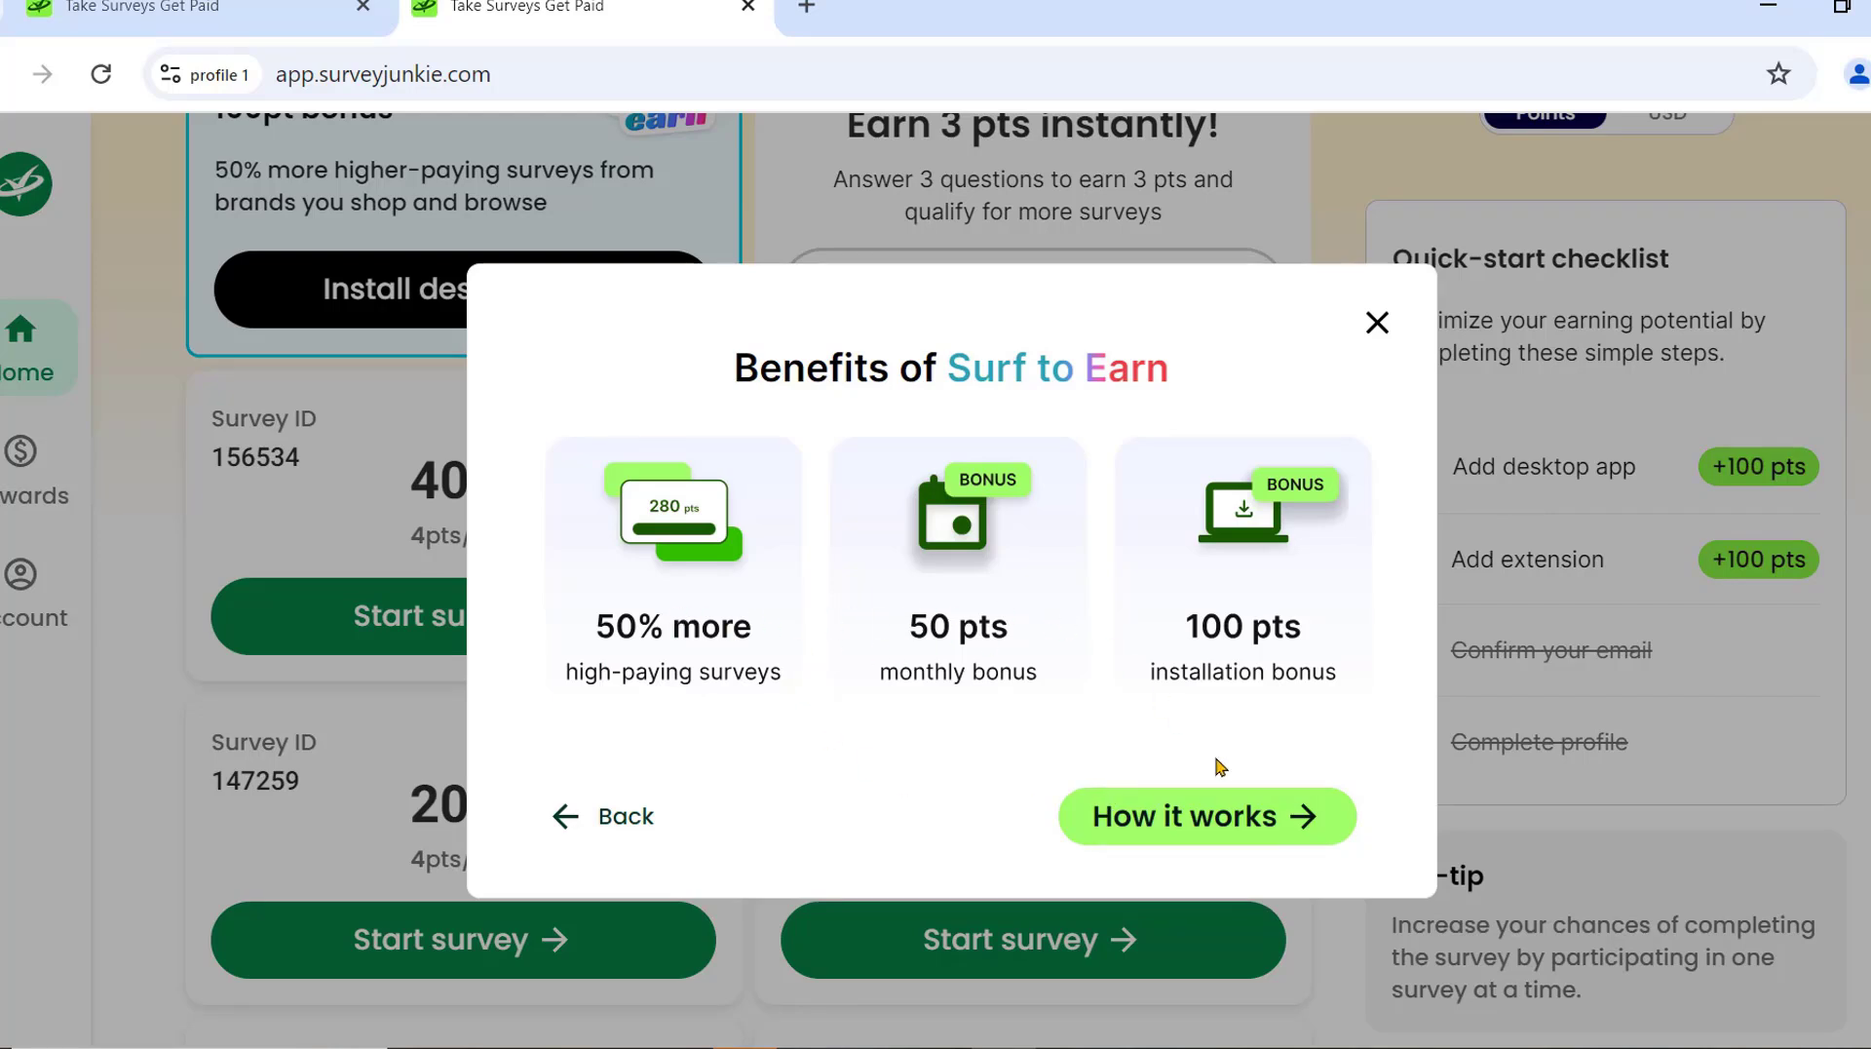
left_click(1297, 817)
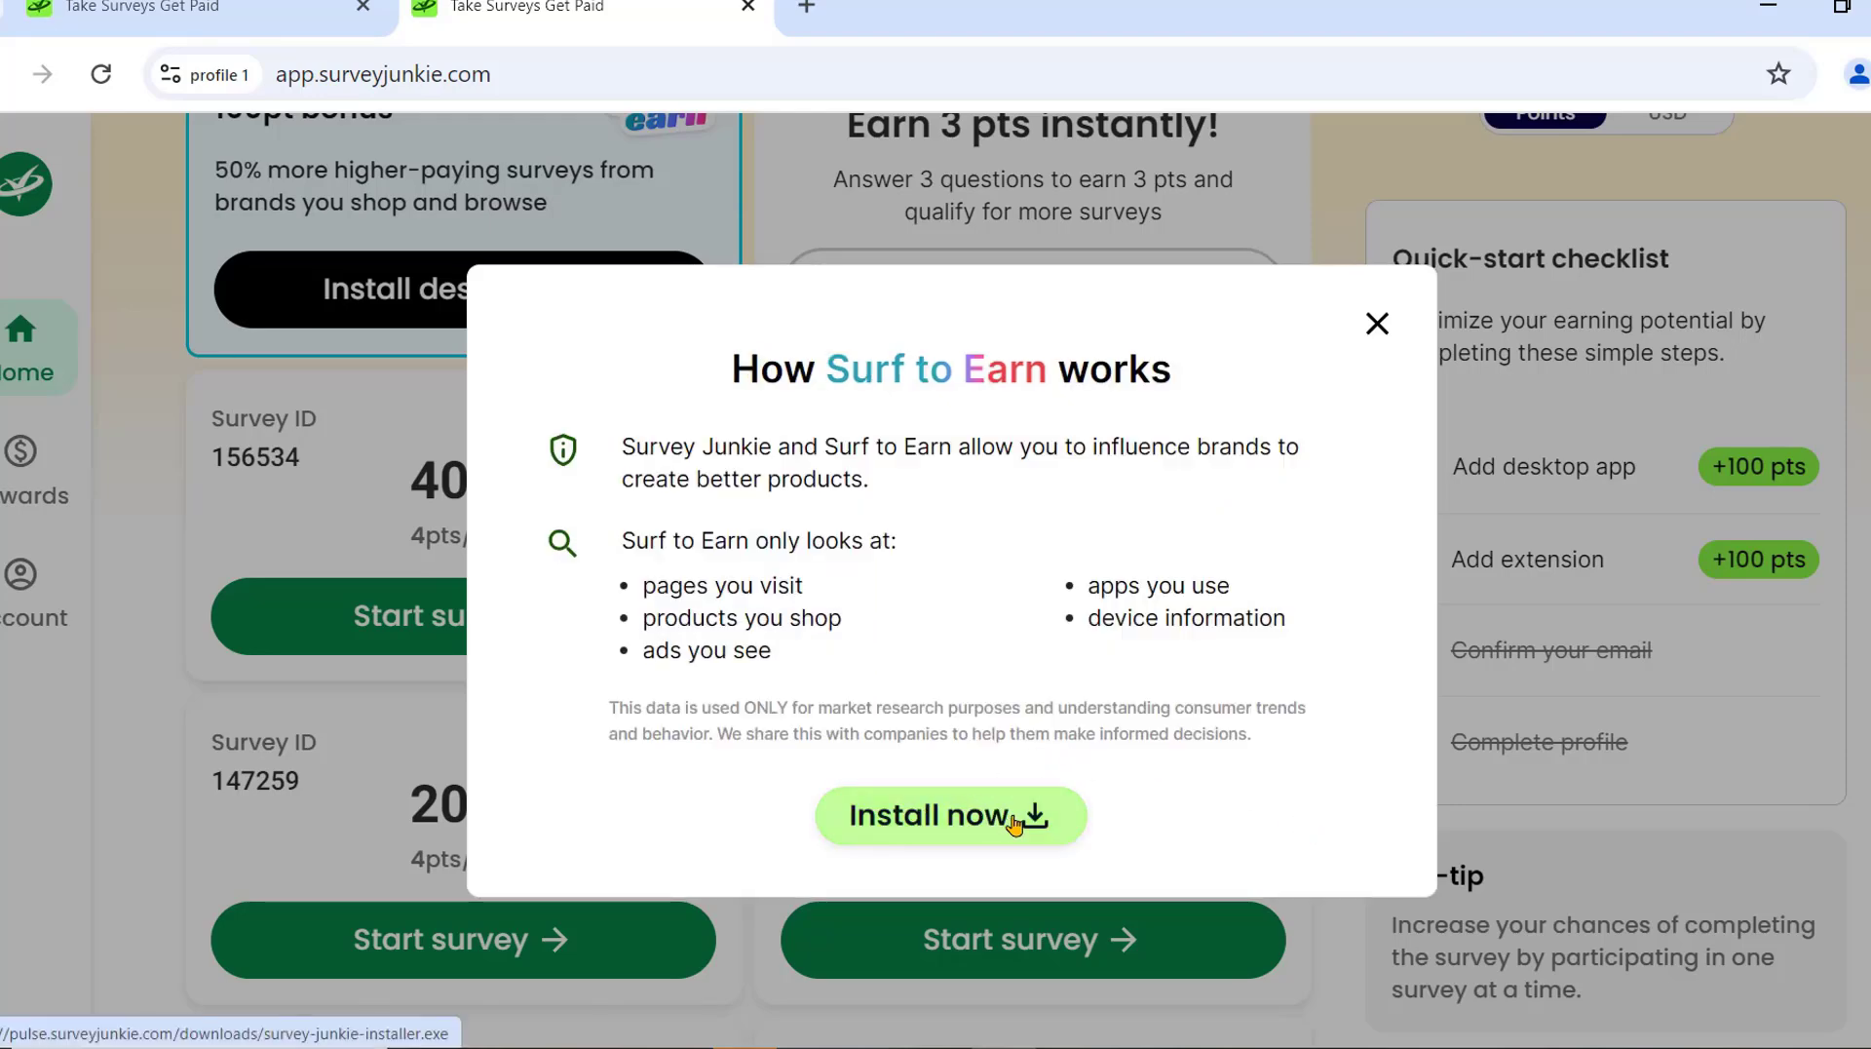
left_click(1022, 817)
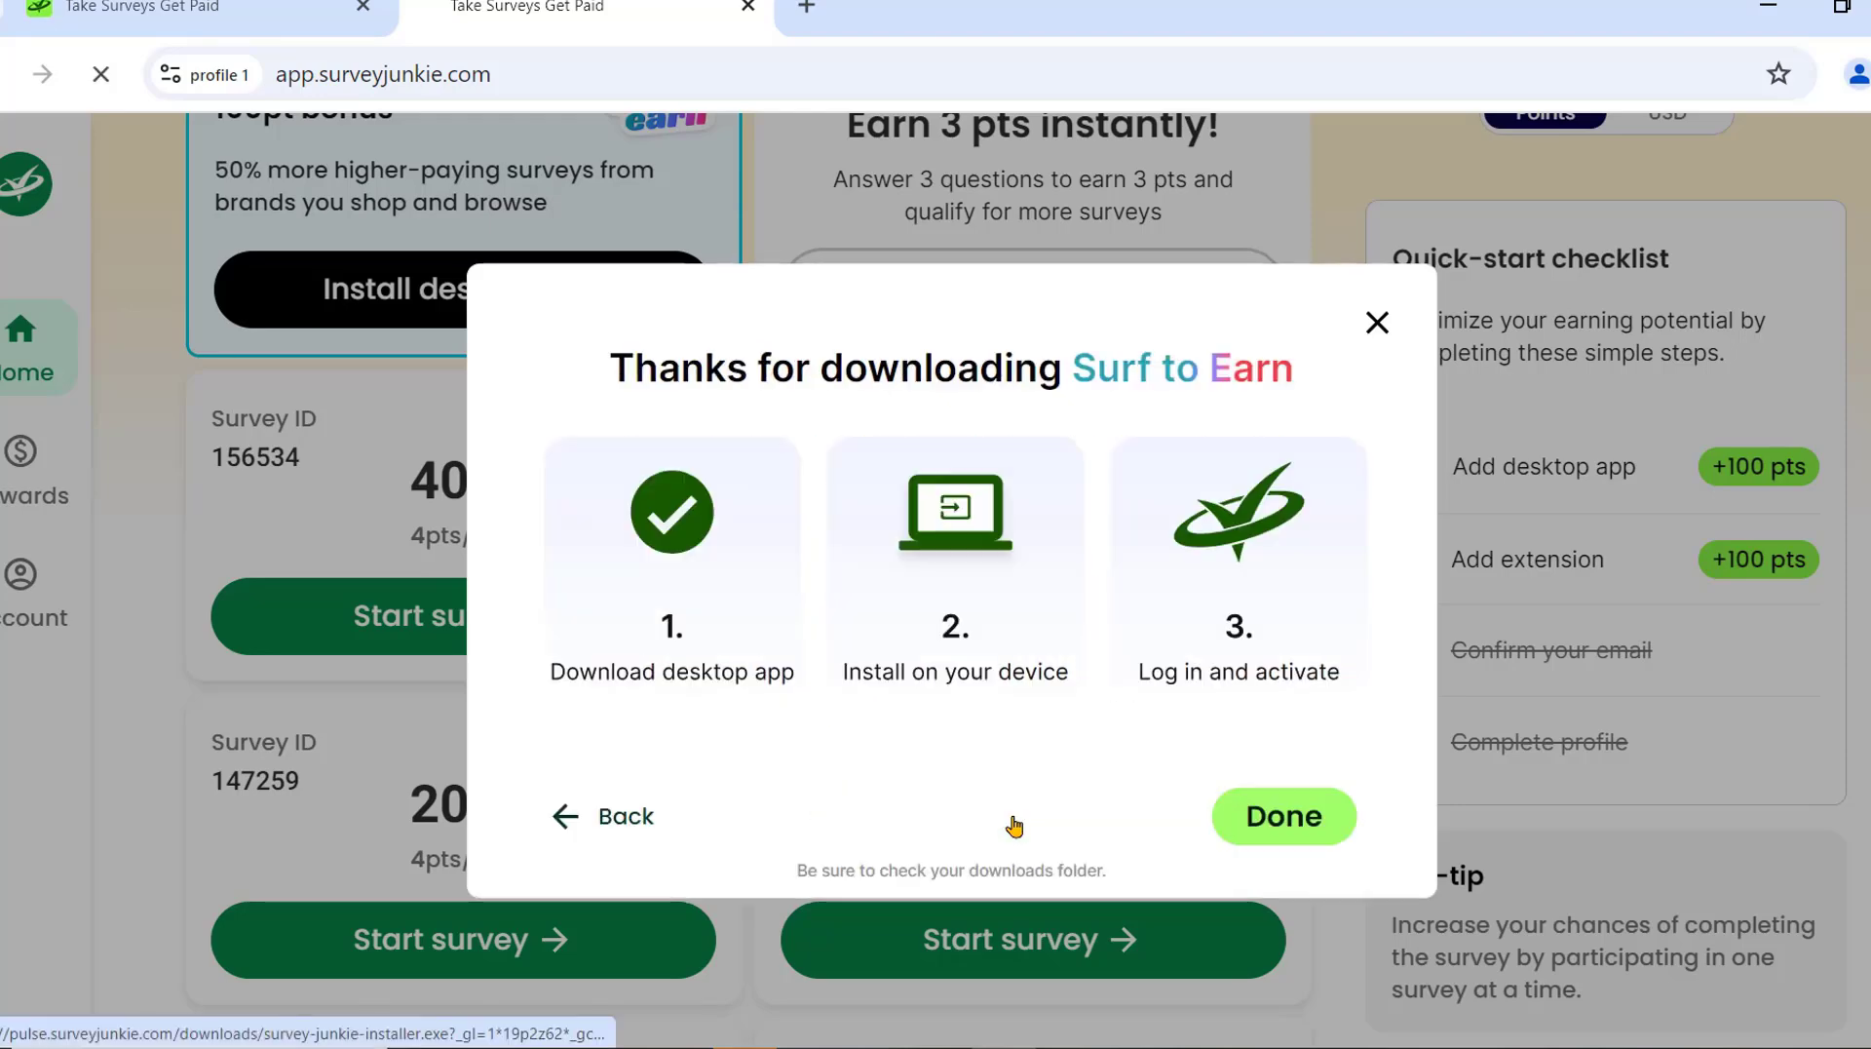
left_click(1272, 825)
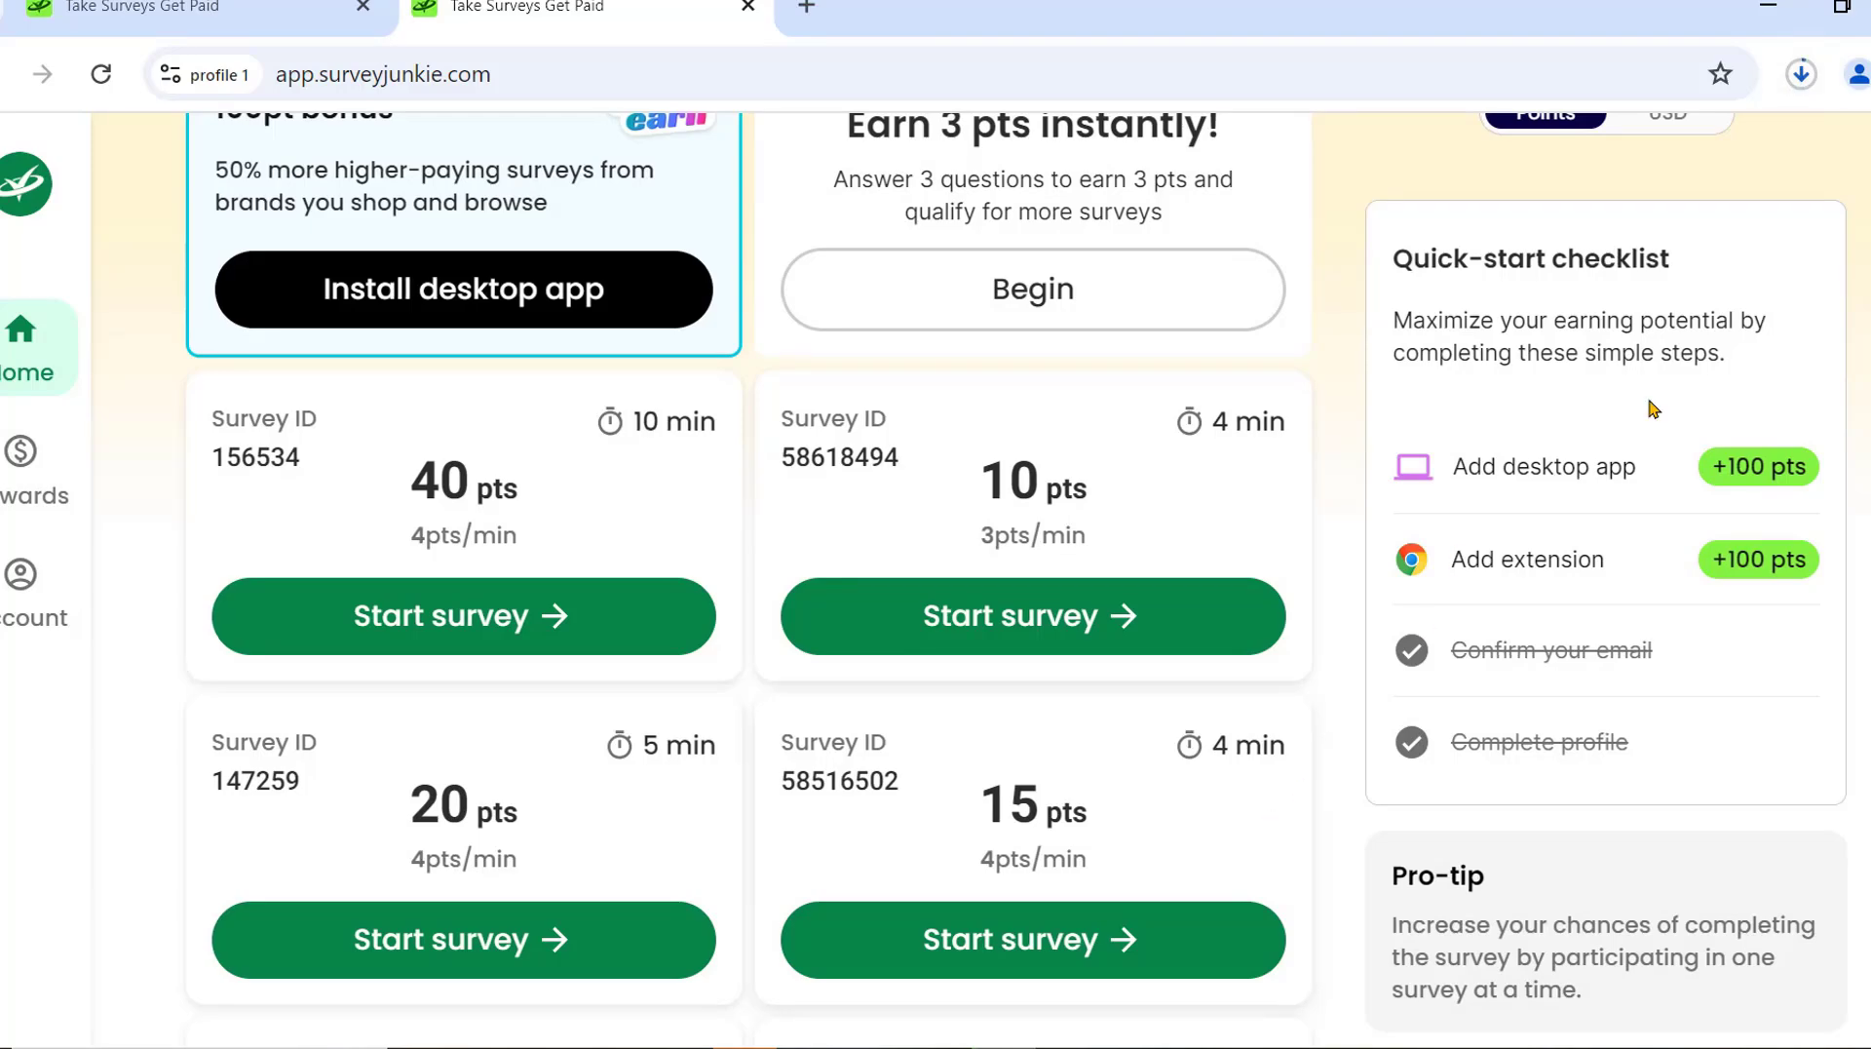
left_click(1800, 78)
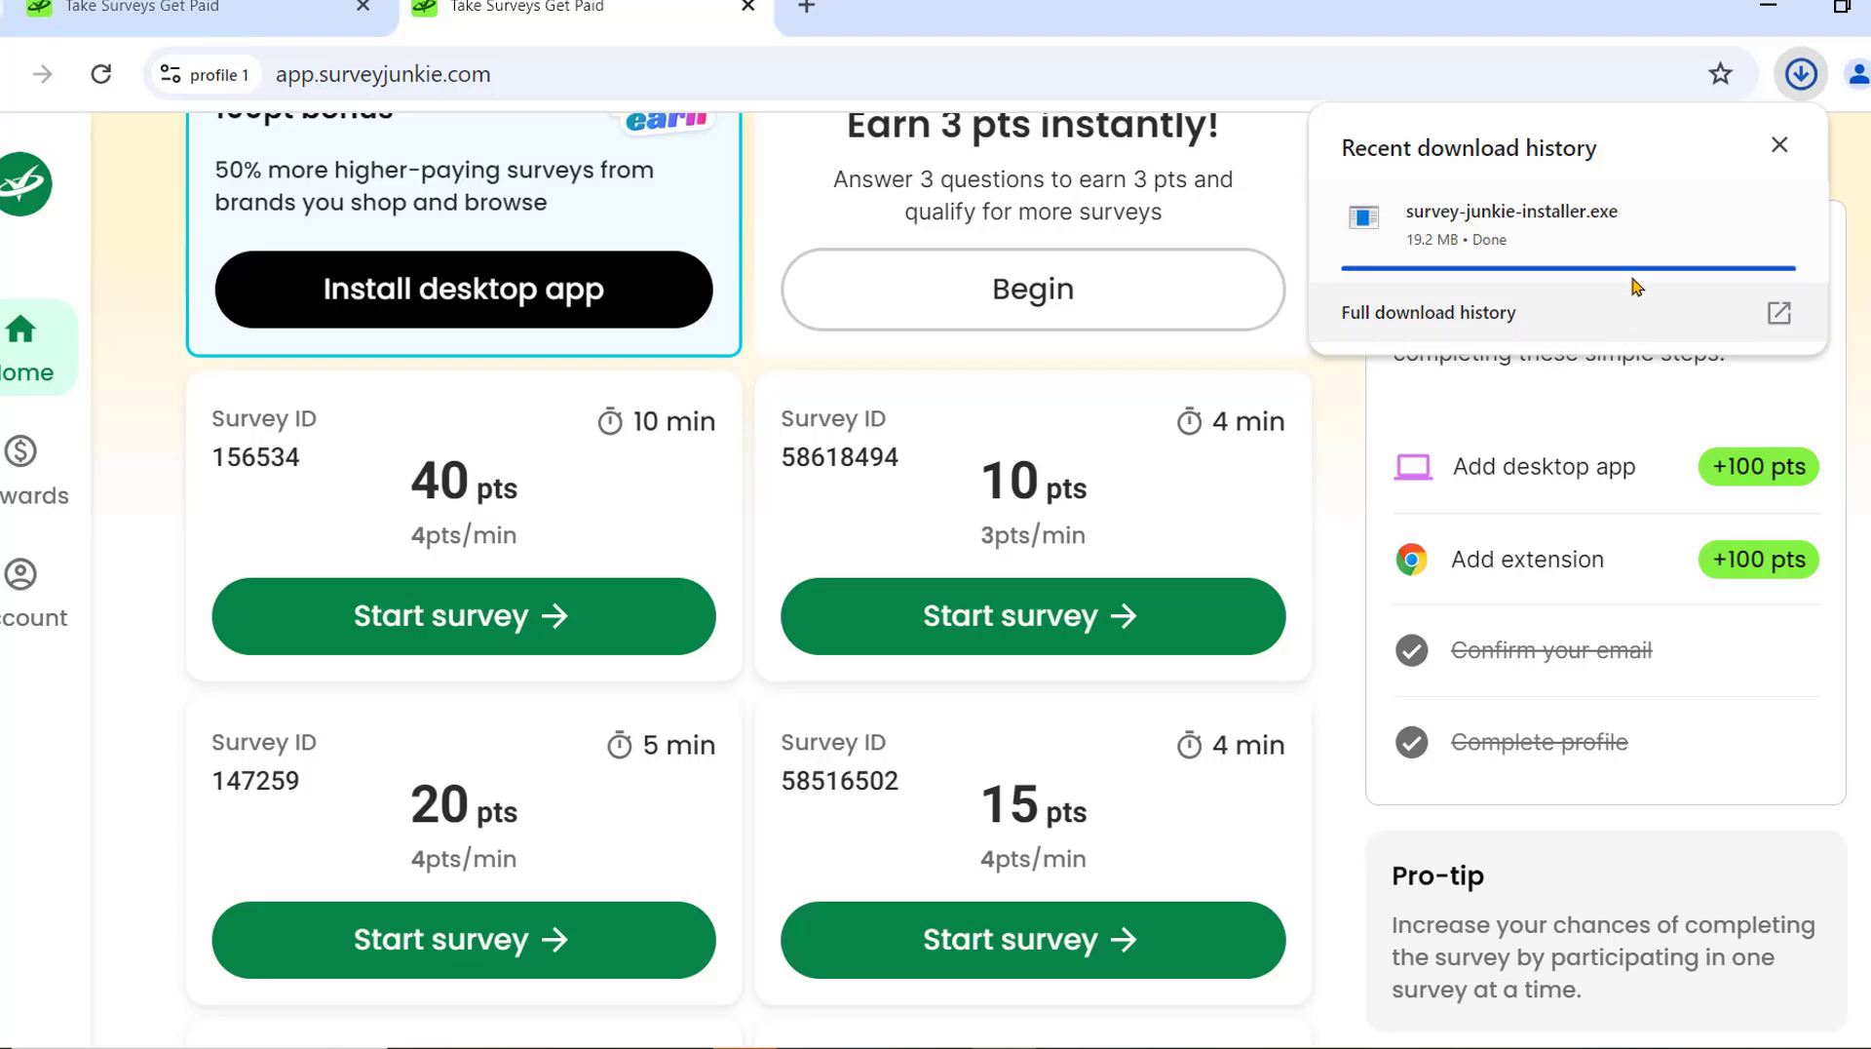
left_click(1801, 78)
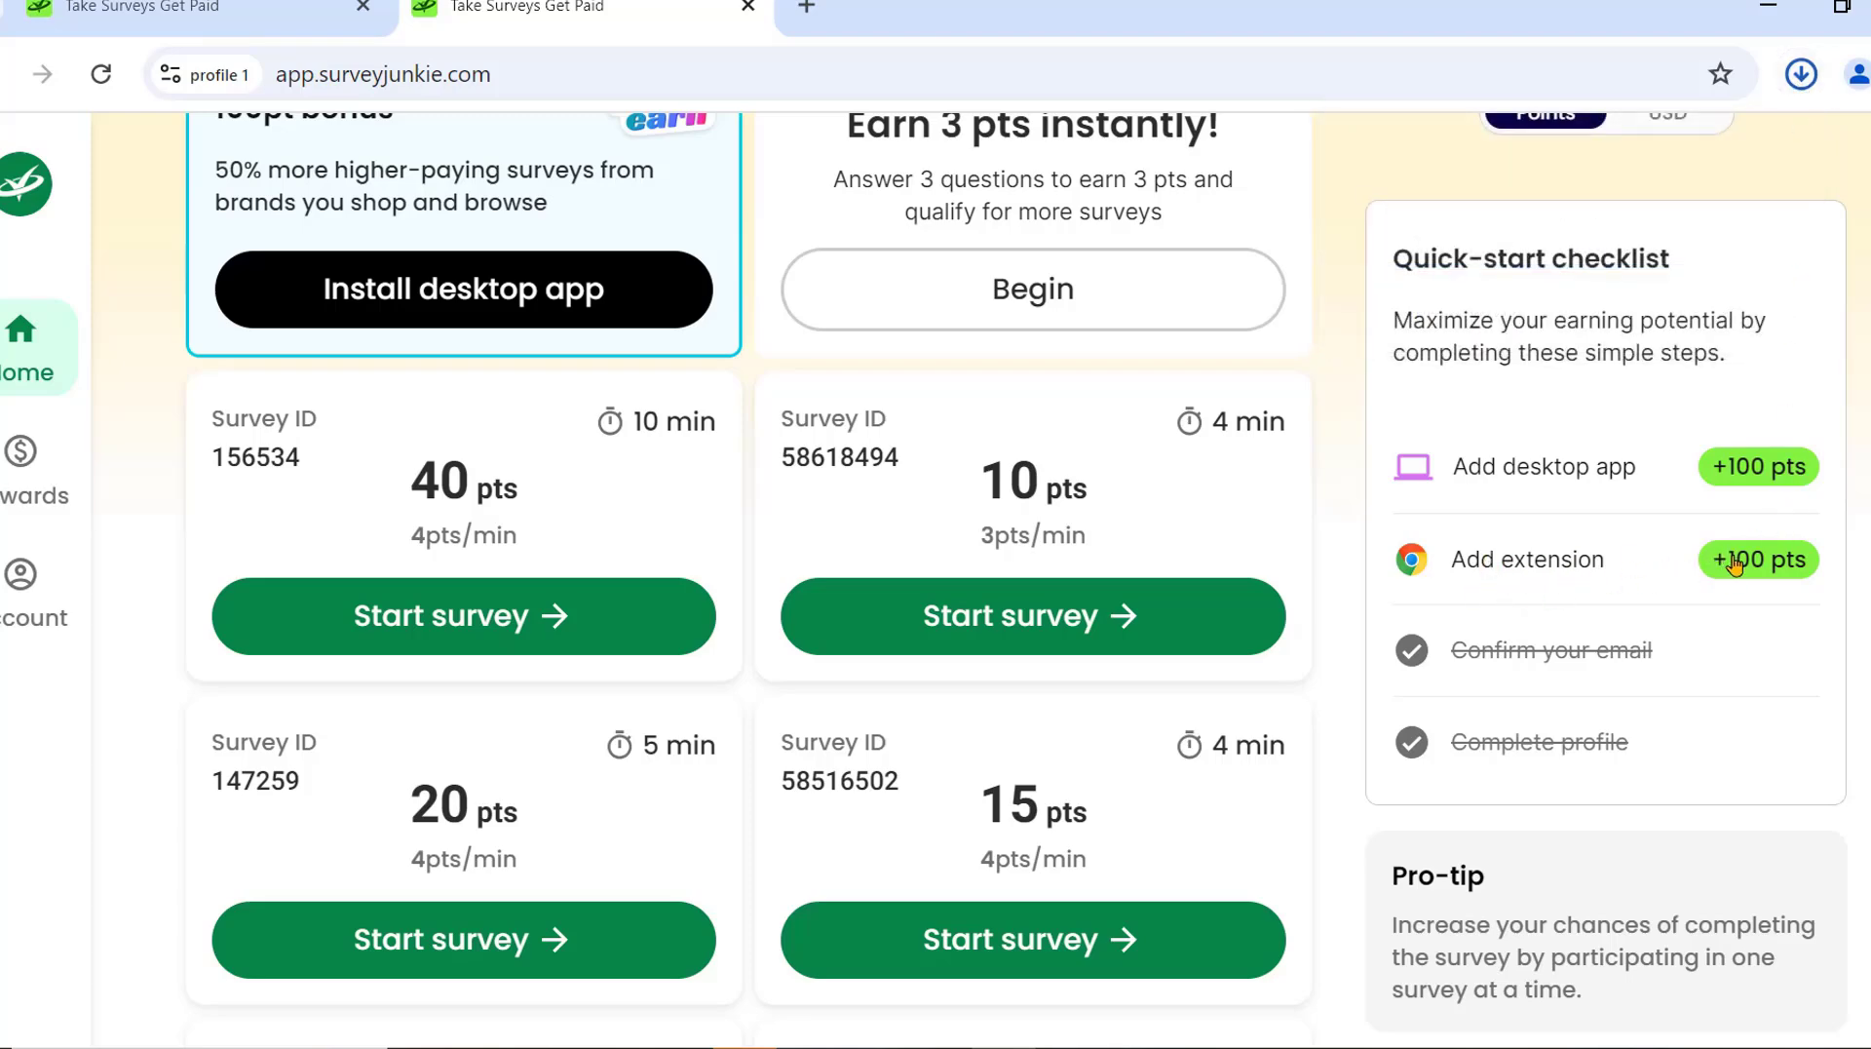
Add the Survey Junkie extension to Chrome through the Add extension +100 pts offer.
left_click(1778, 568)
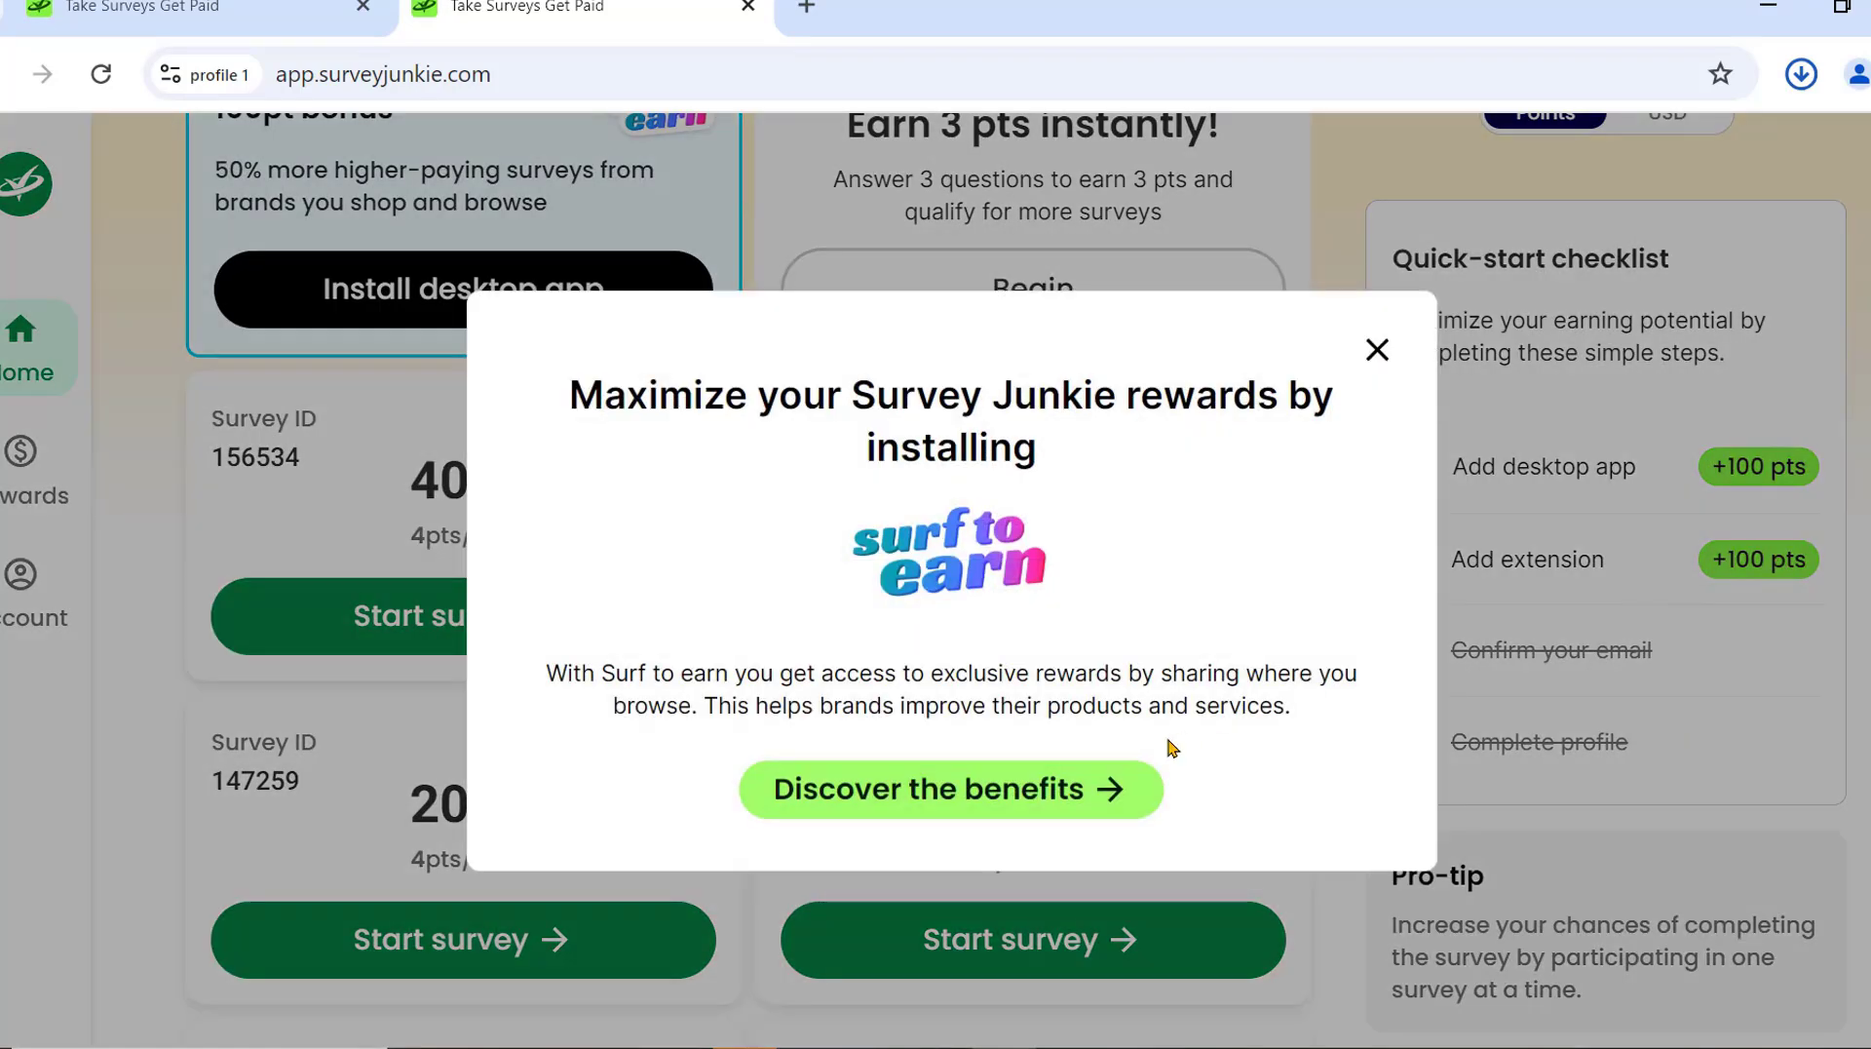
left_click(1024, 794)
left_click(1269, 807)
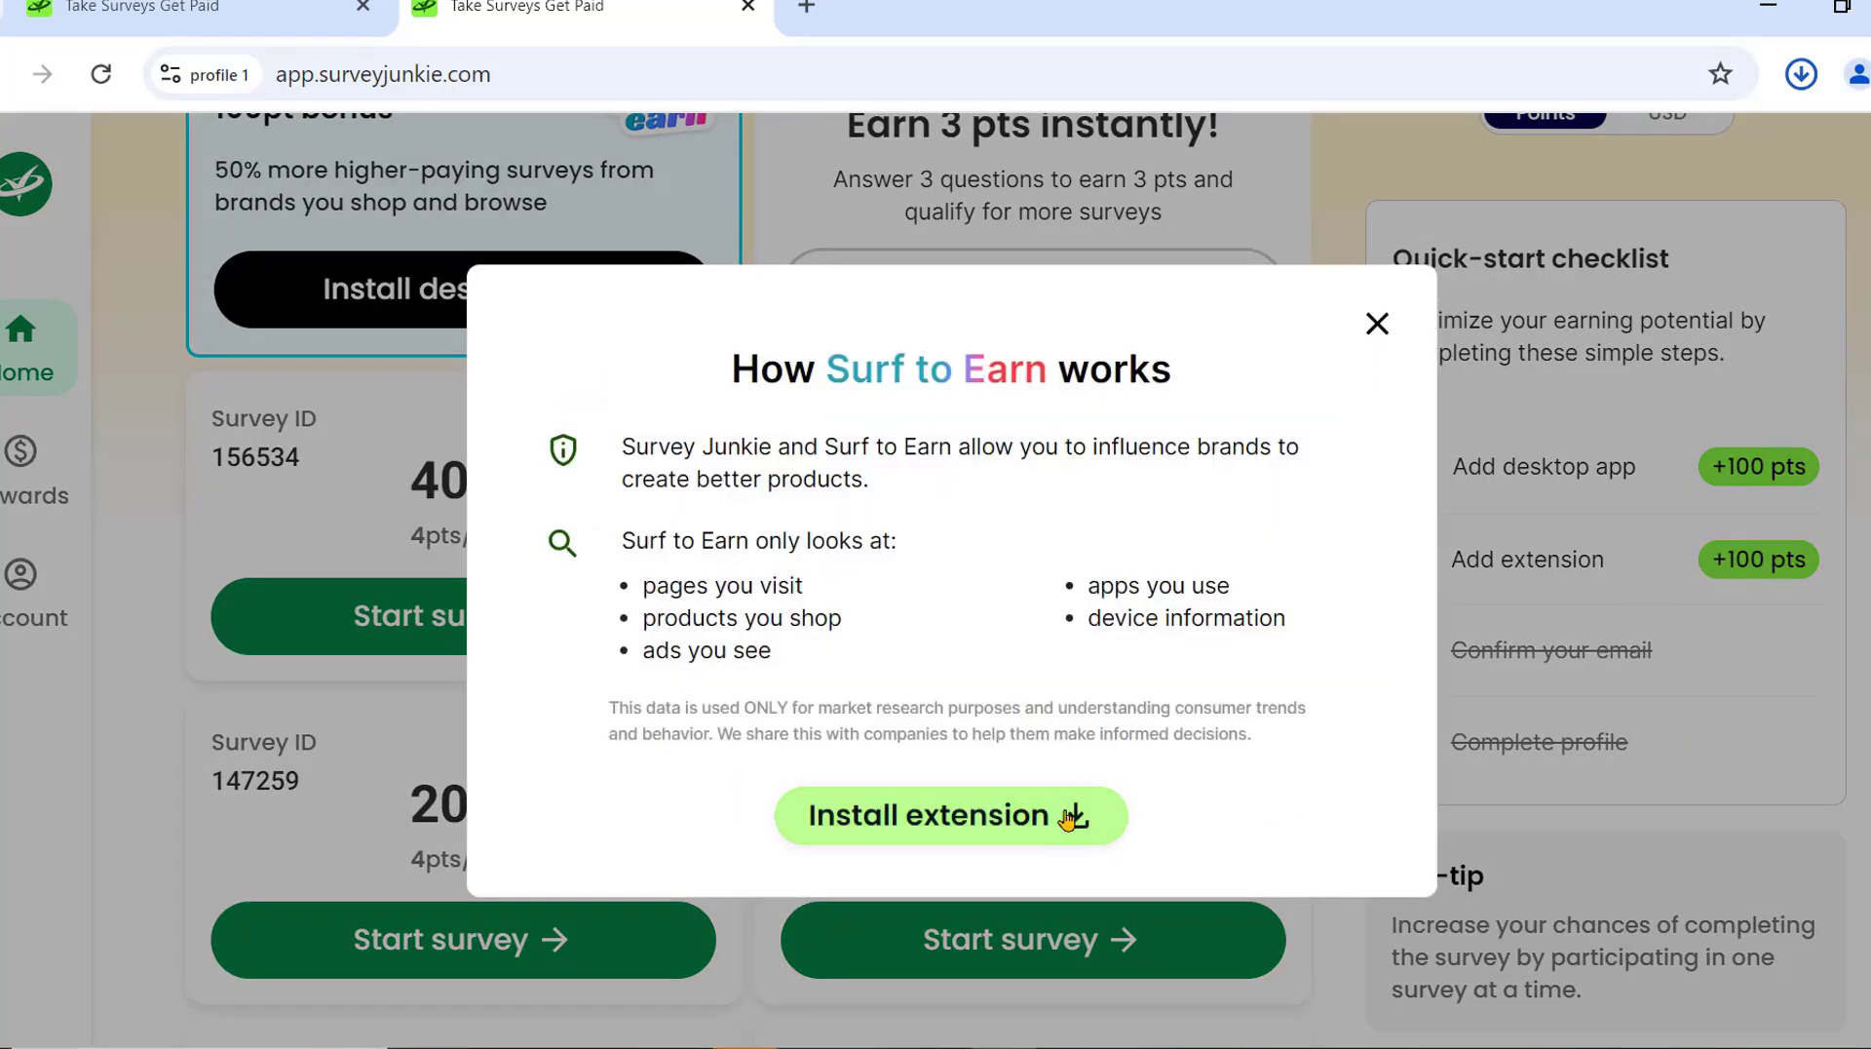
left_click(1065, 818)
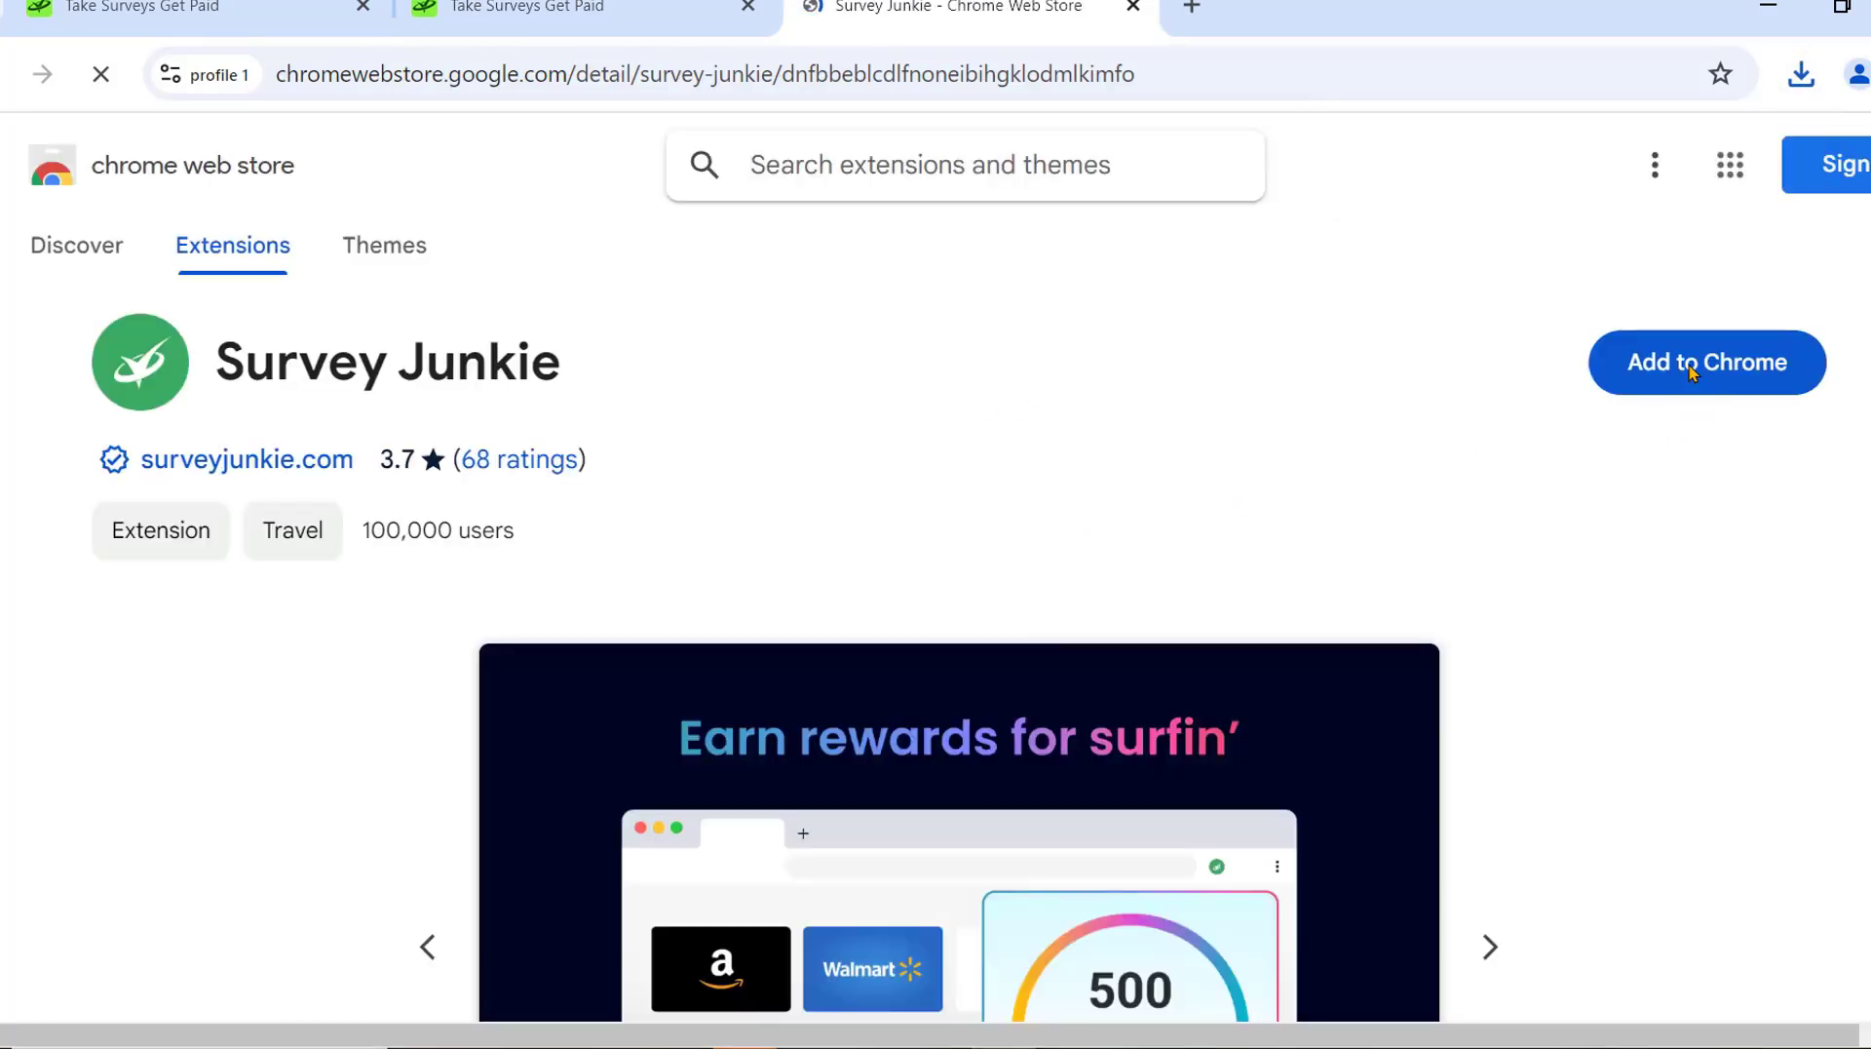
left_click(1694, 376)
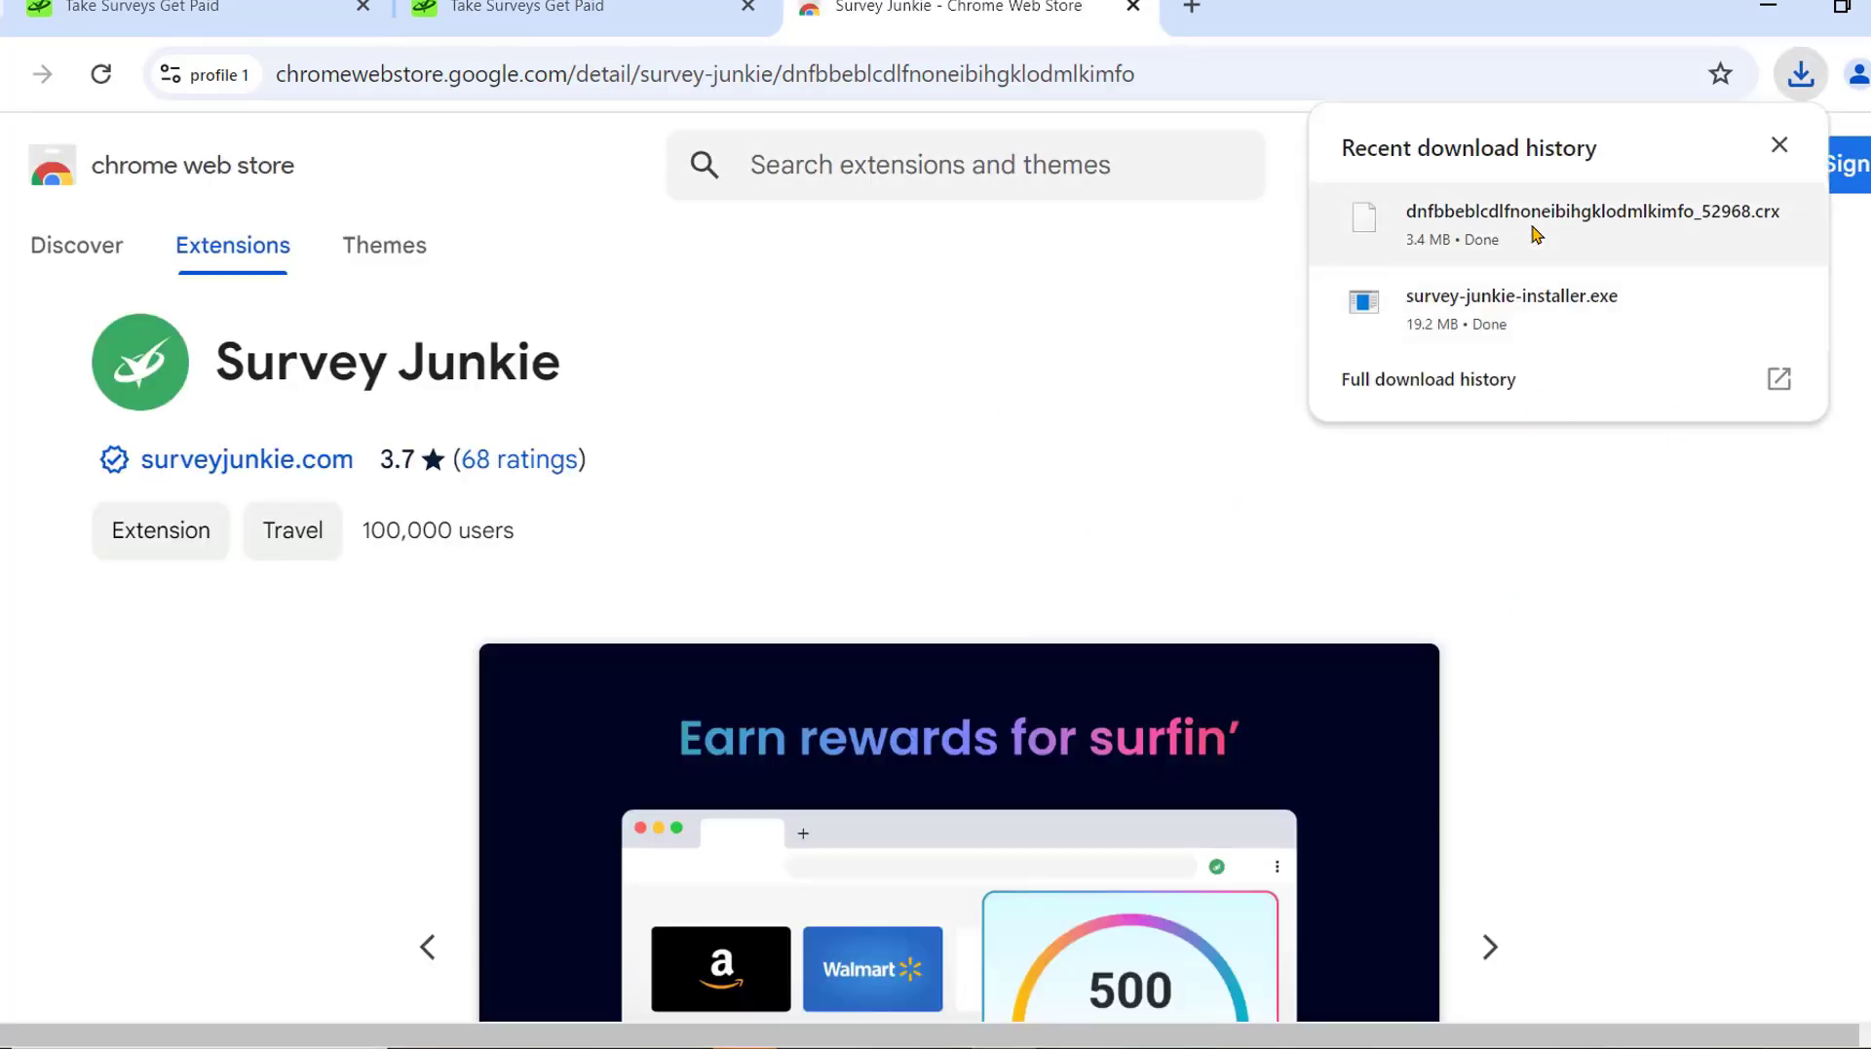
Pin the Survey Junkie extension, open its popup, then show the installer's Downloads folder.
left_click(1776, 142)
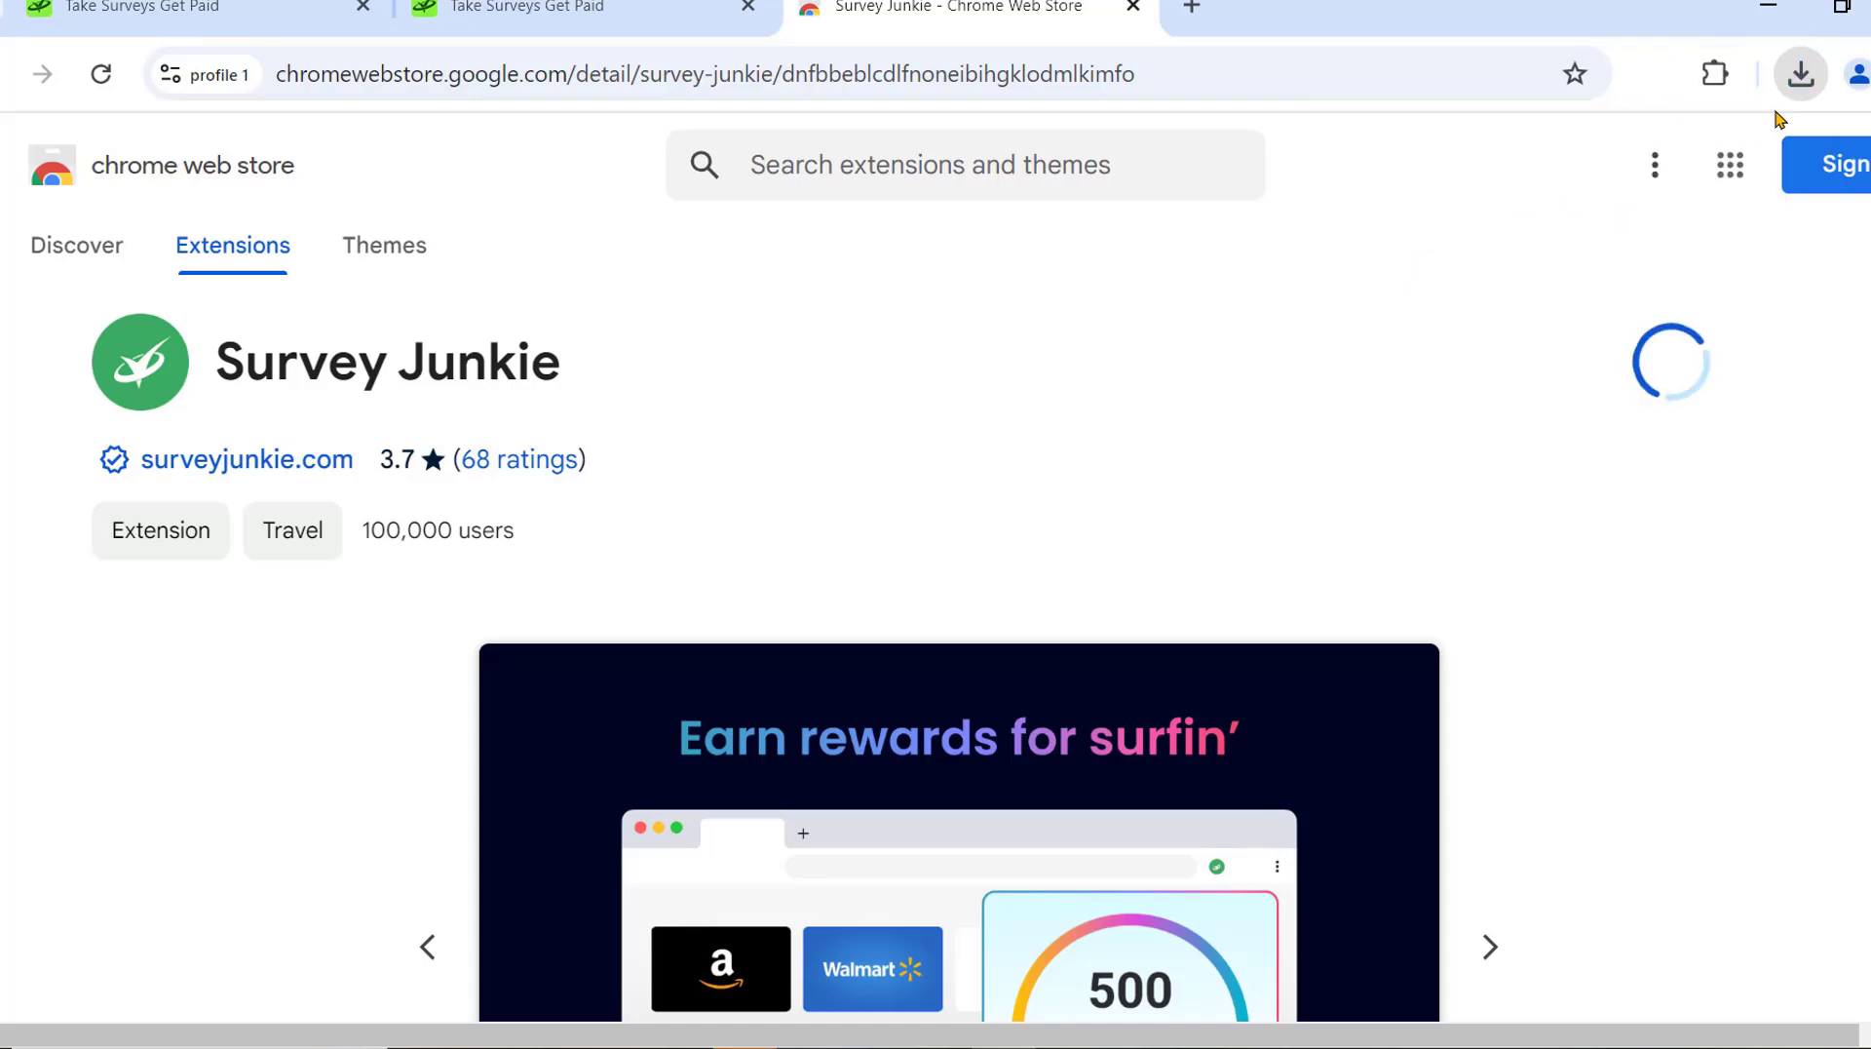
left_click(1712, 73)
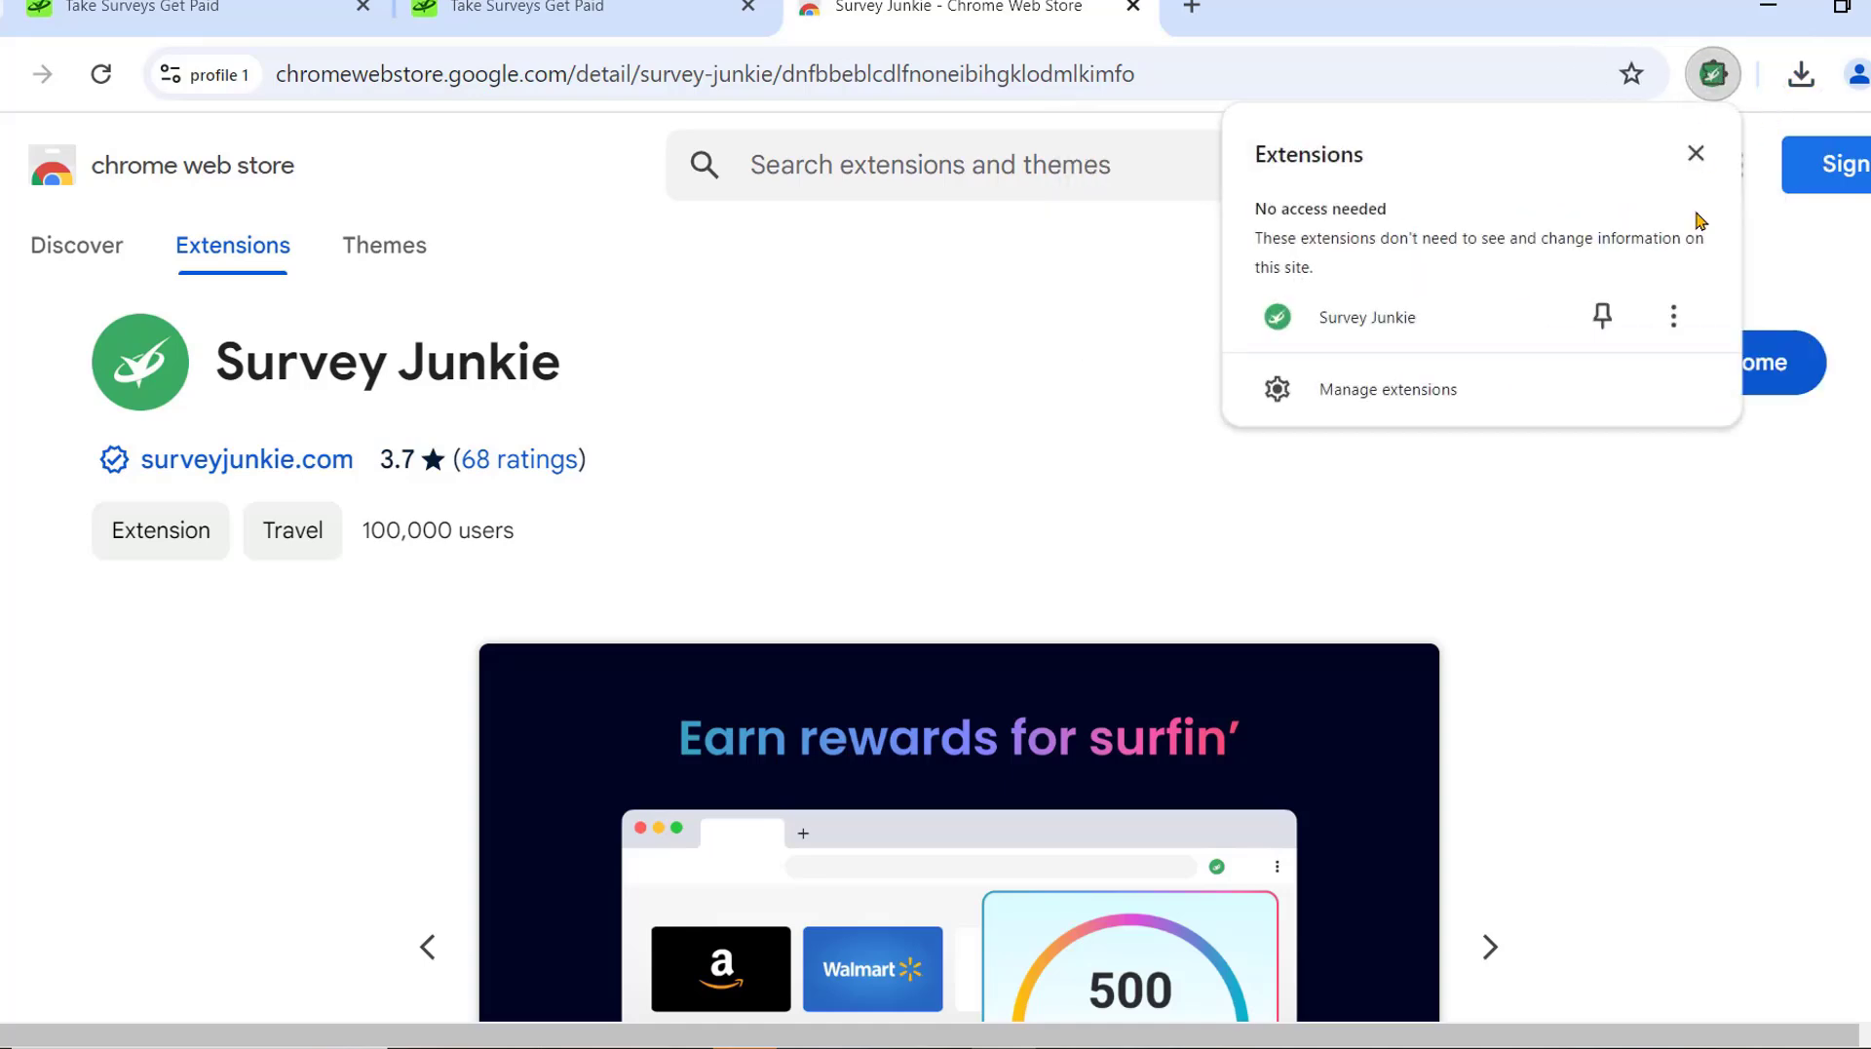
left_click(1603, 315)
left_click(1657, 76)
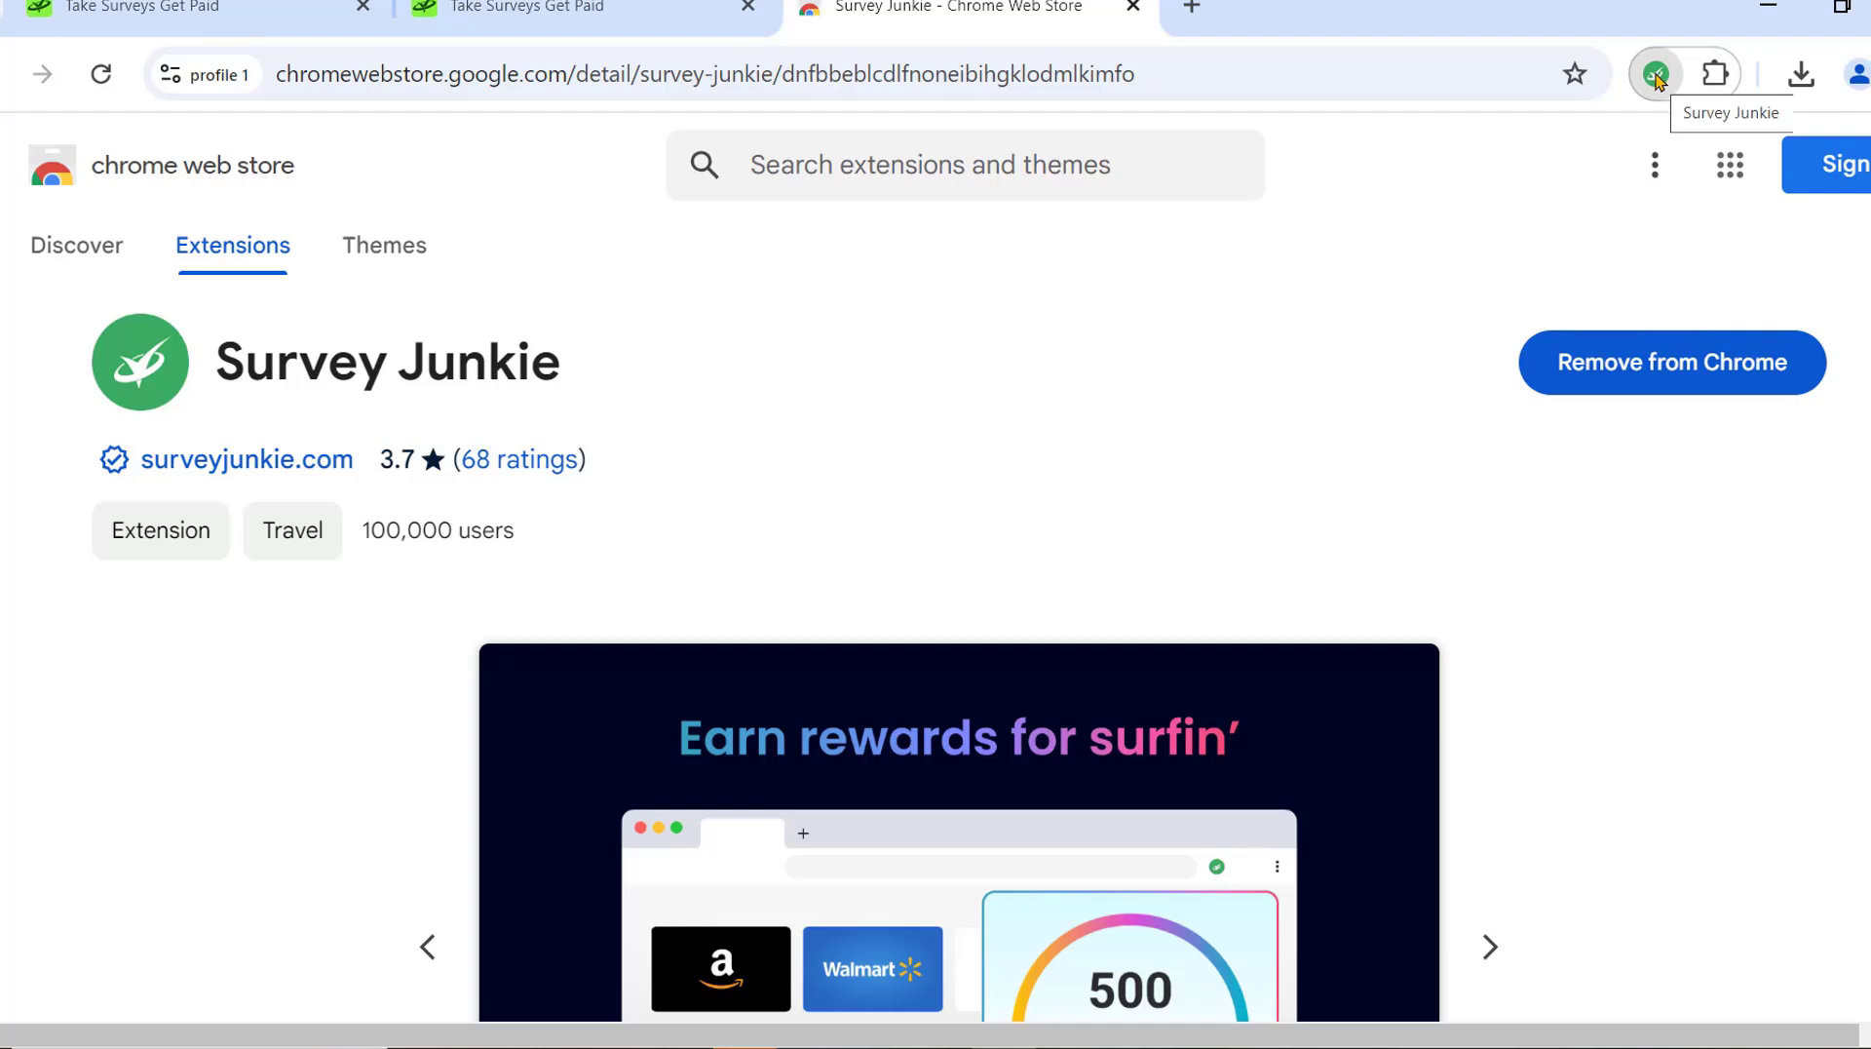
left_click(1657, 78)
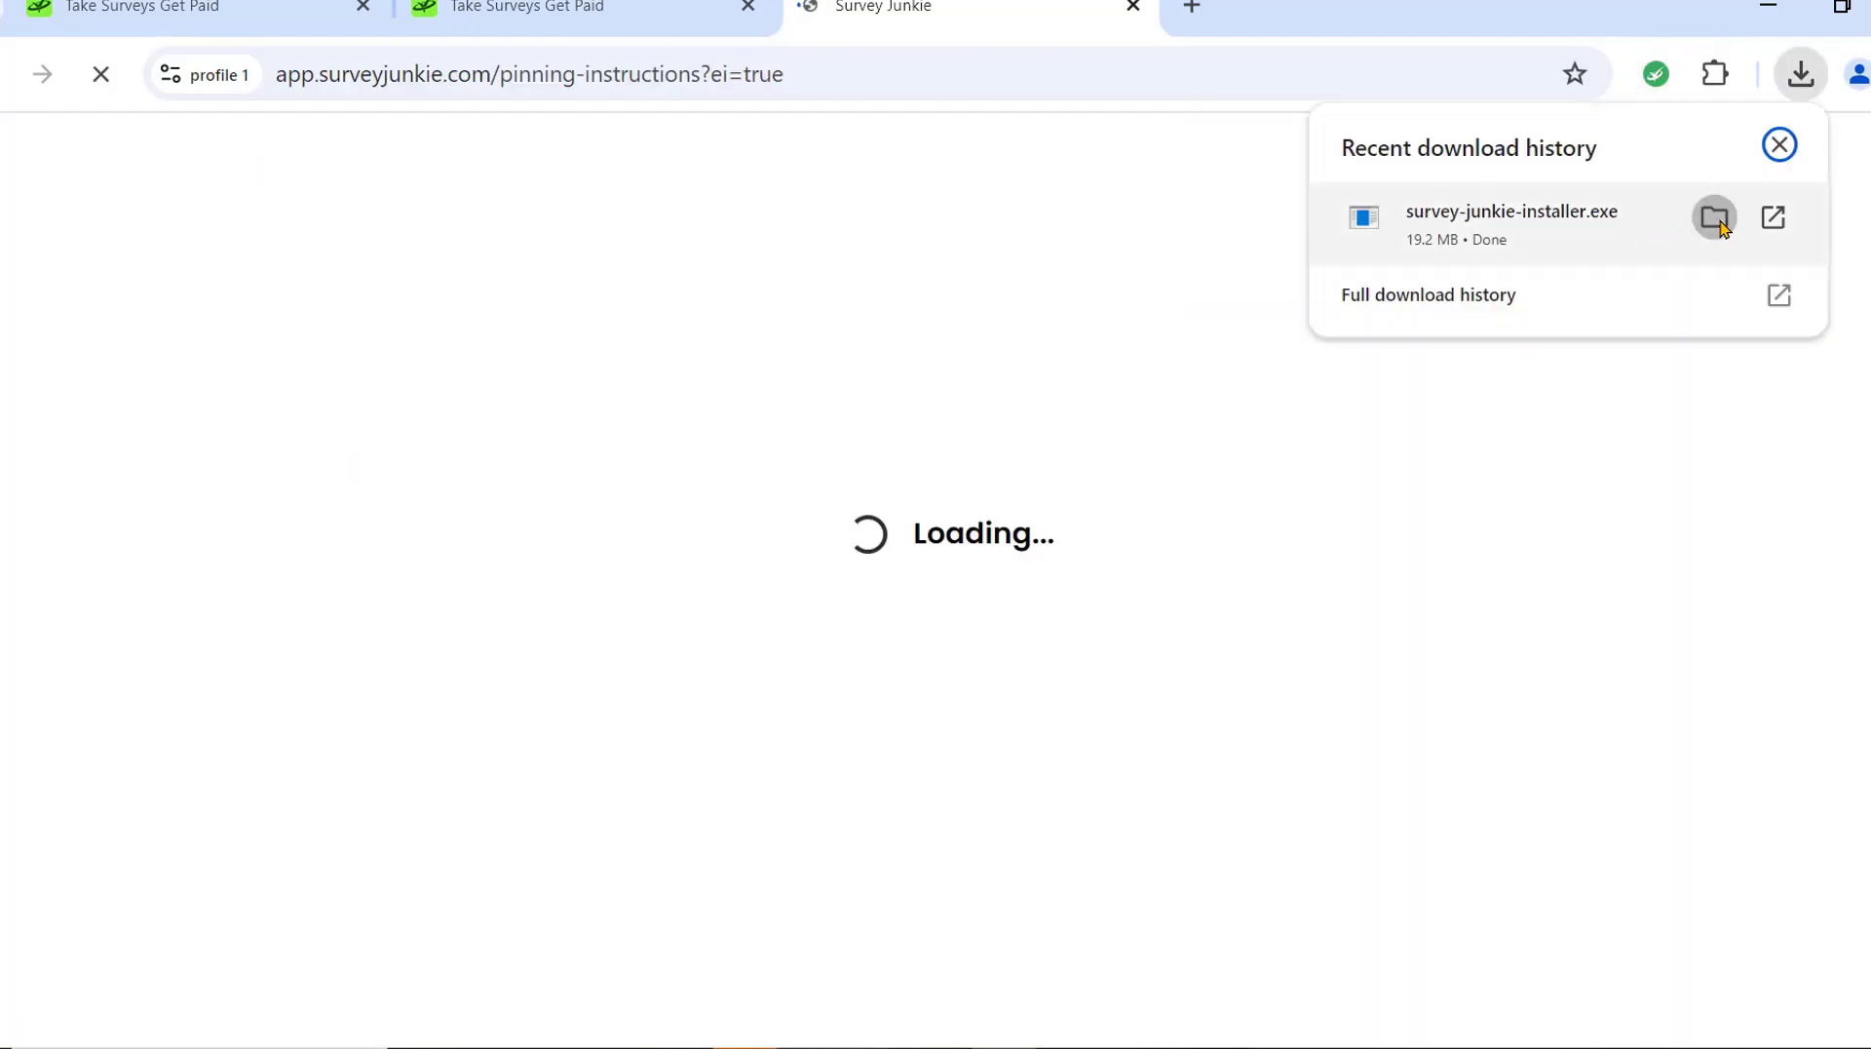
left_click(1716, 219)
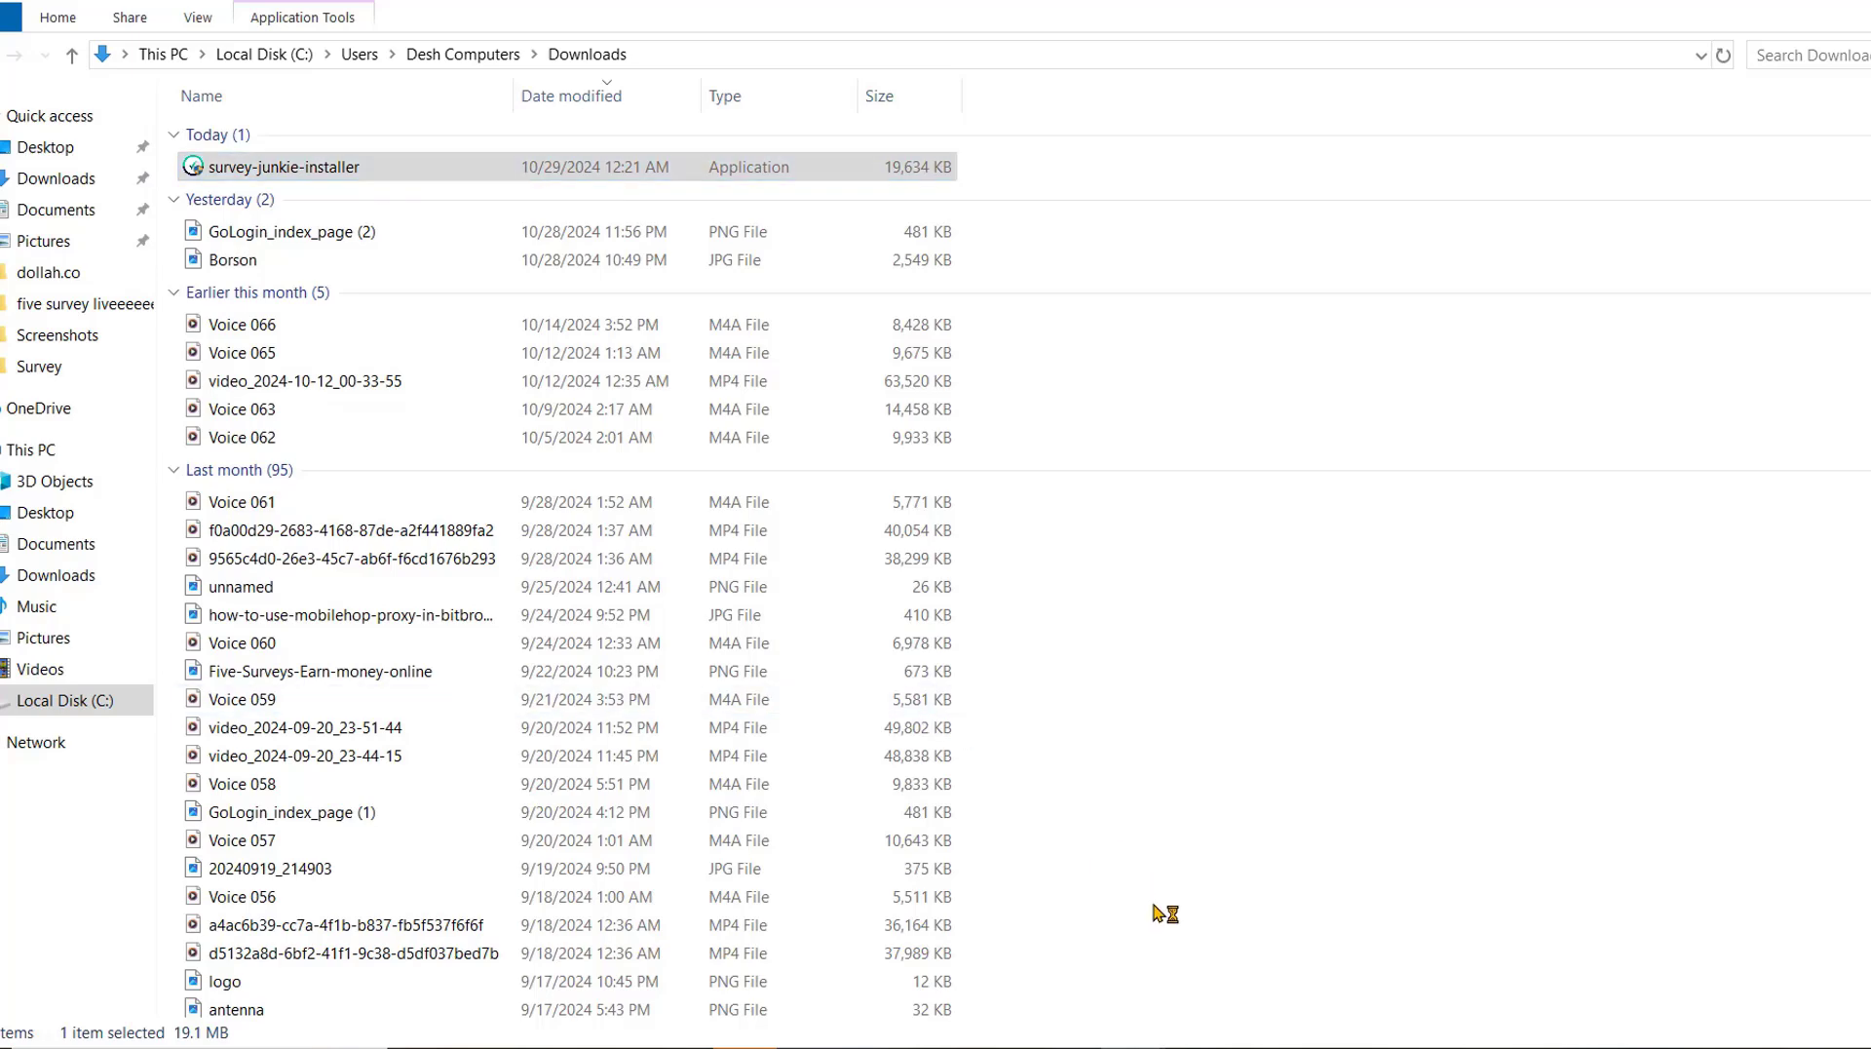
Scroll through the Surf to Earn Desktop license and accept it with I Agree to start installing.
scroll(949, 577, "down", 12)
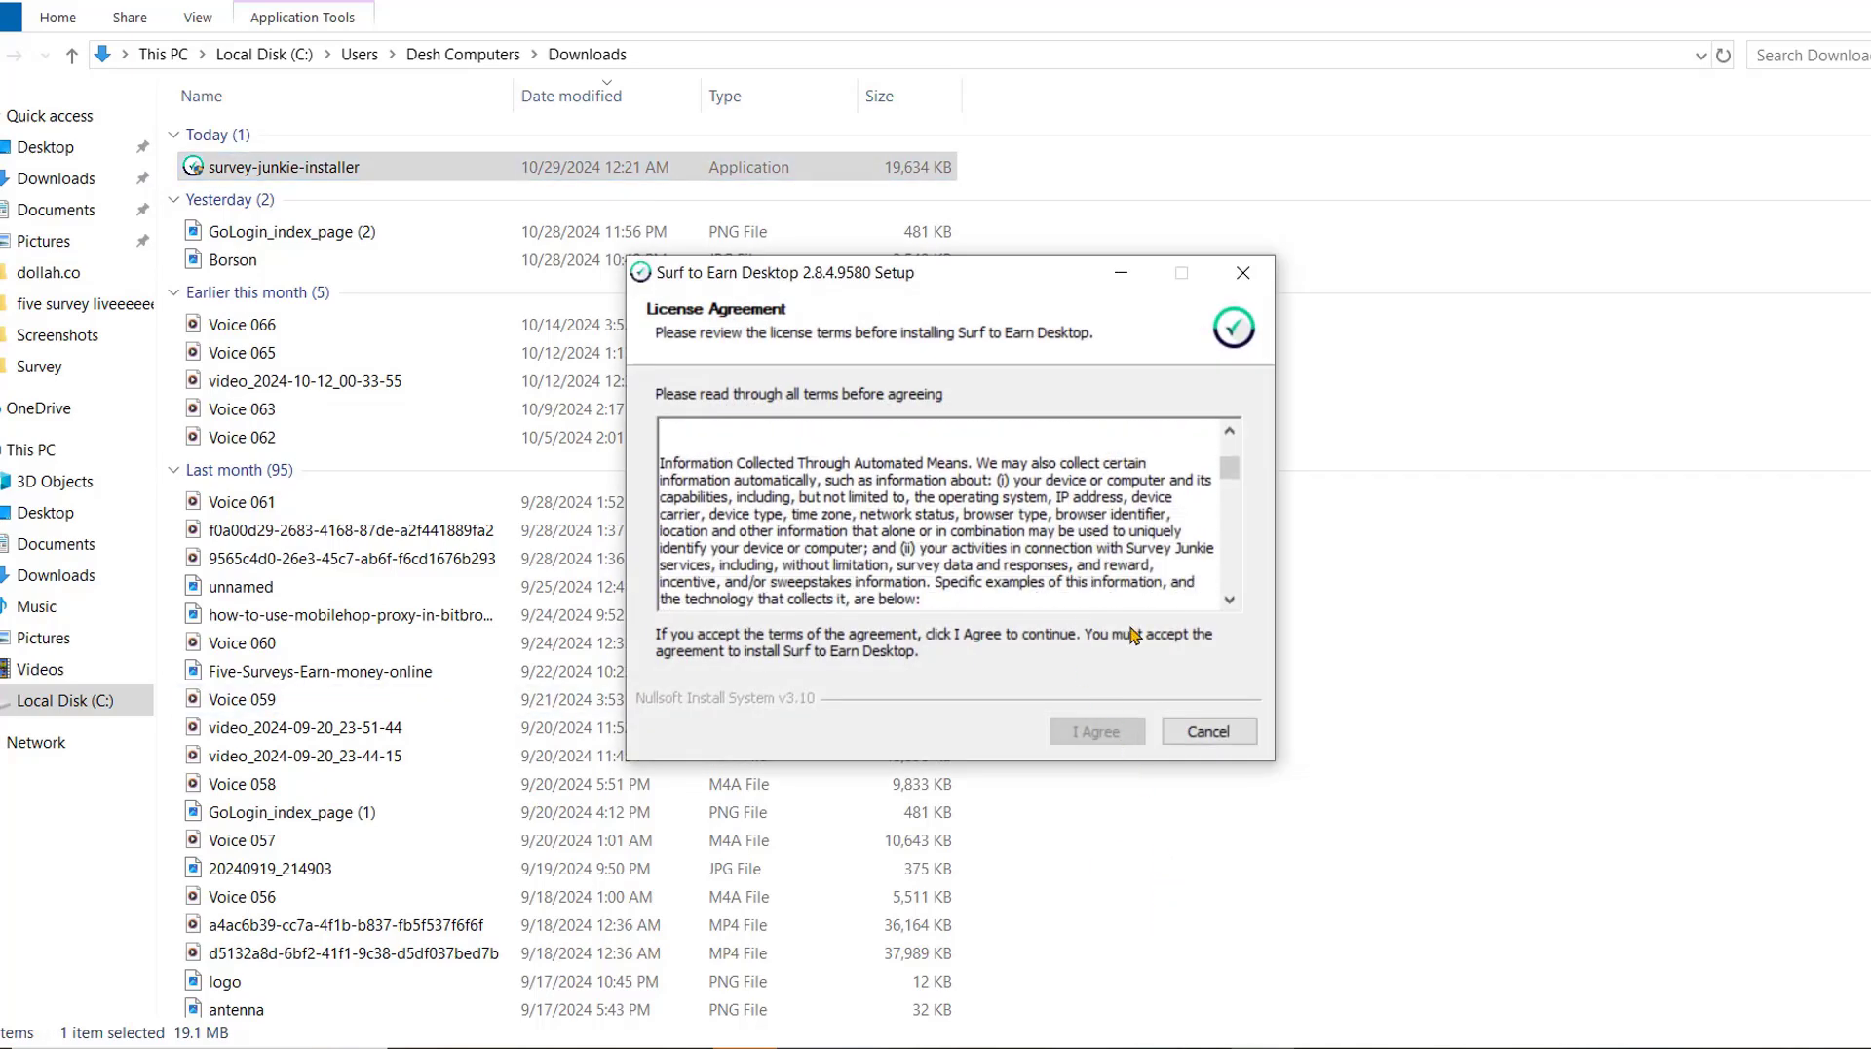
left_click_drag(1228, 477, 1210, 731)
left_click_drag(1214, 482, 1230, 690)
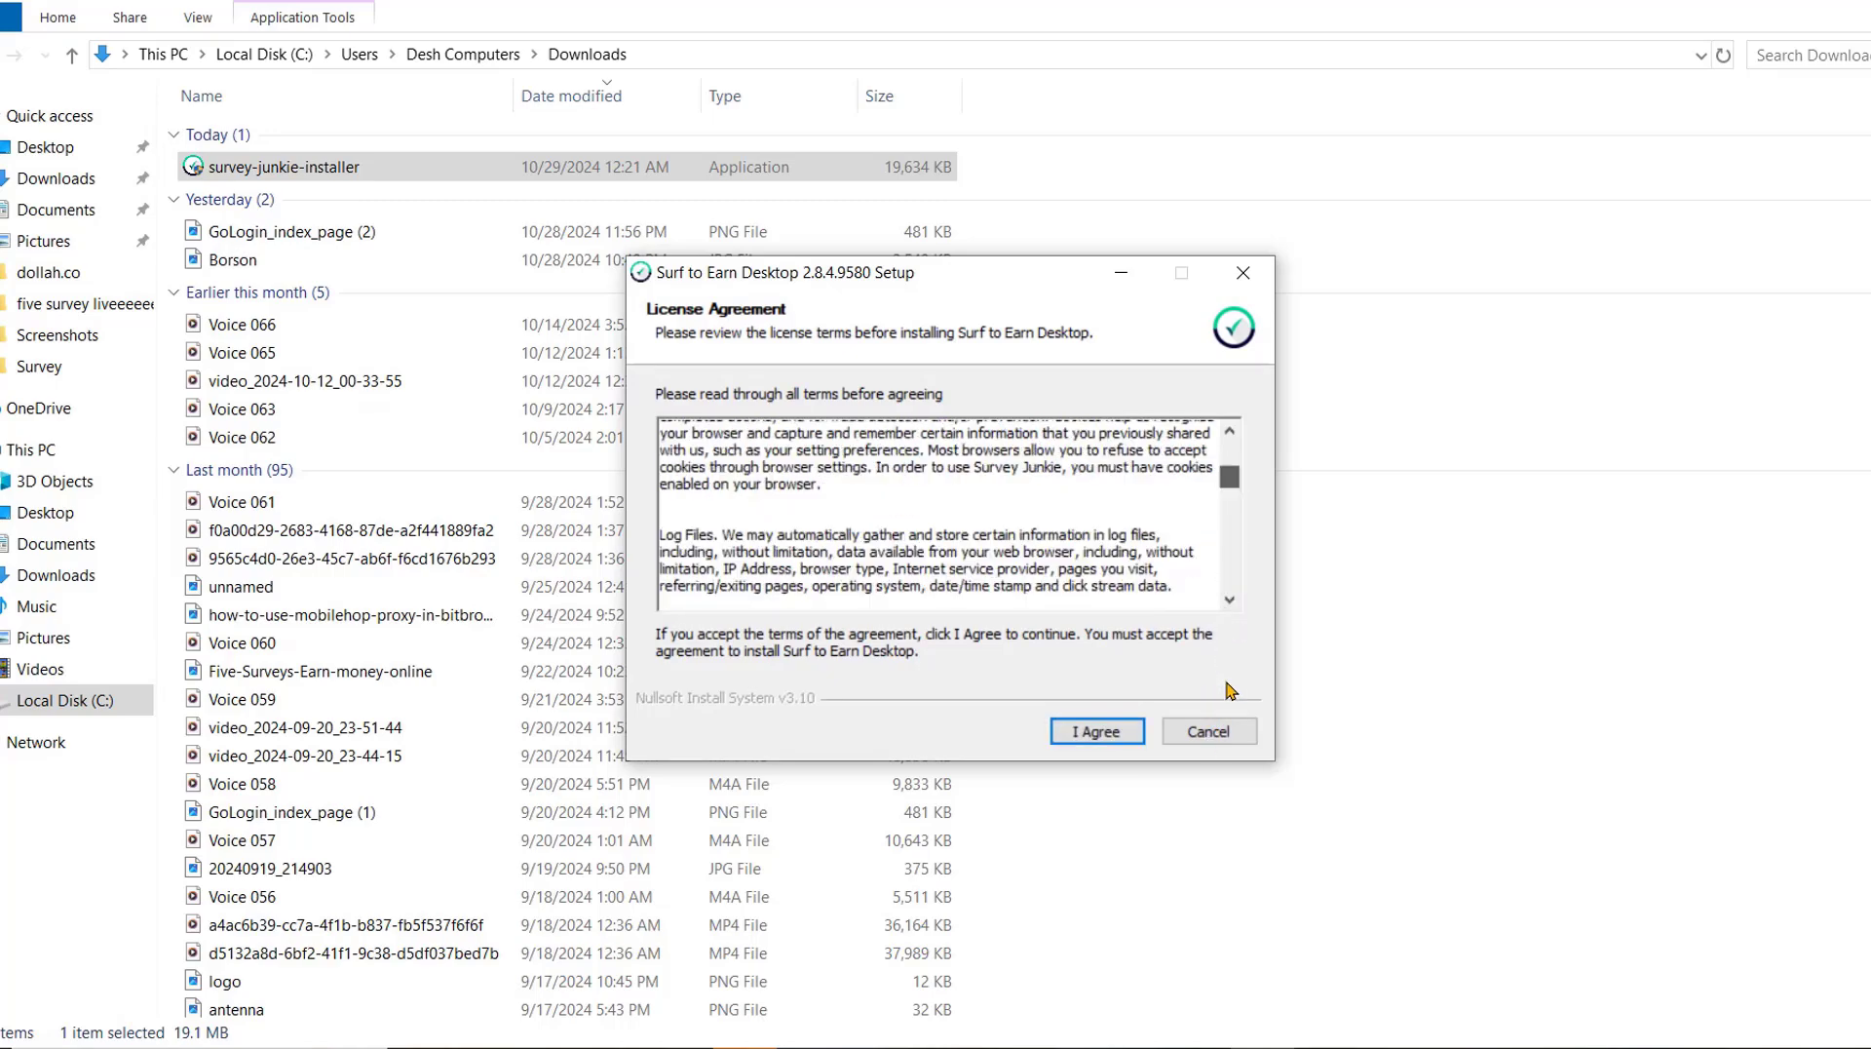
left_click_drag(1234, 494, 1243, 607)
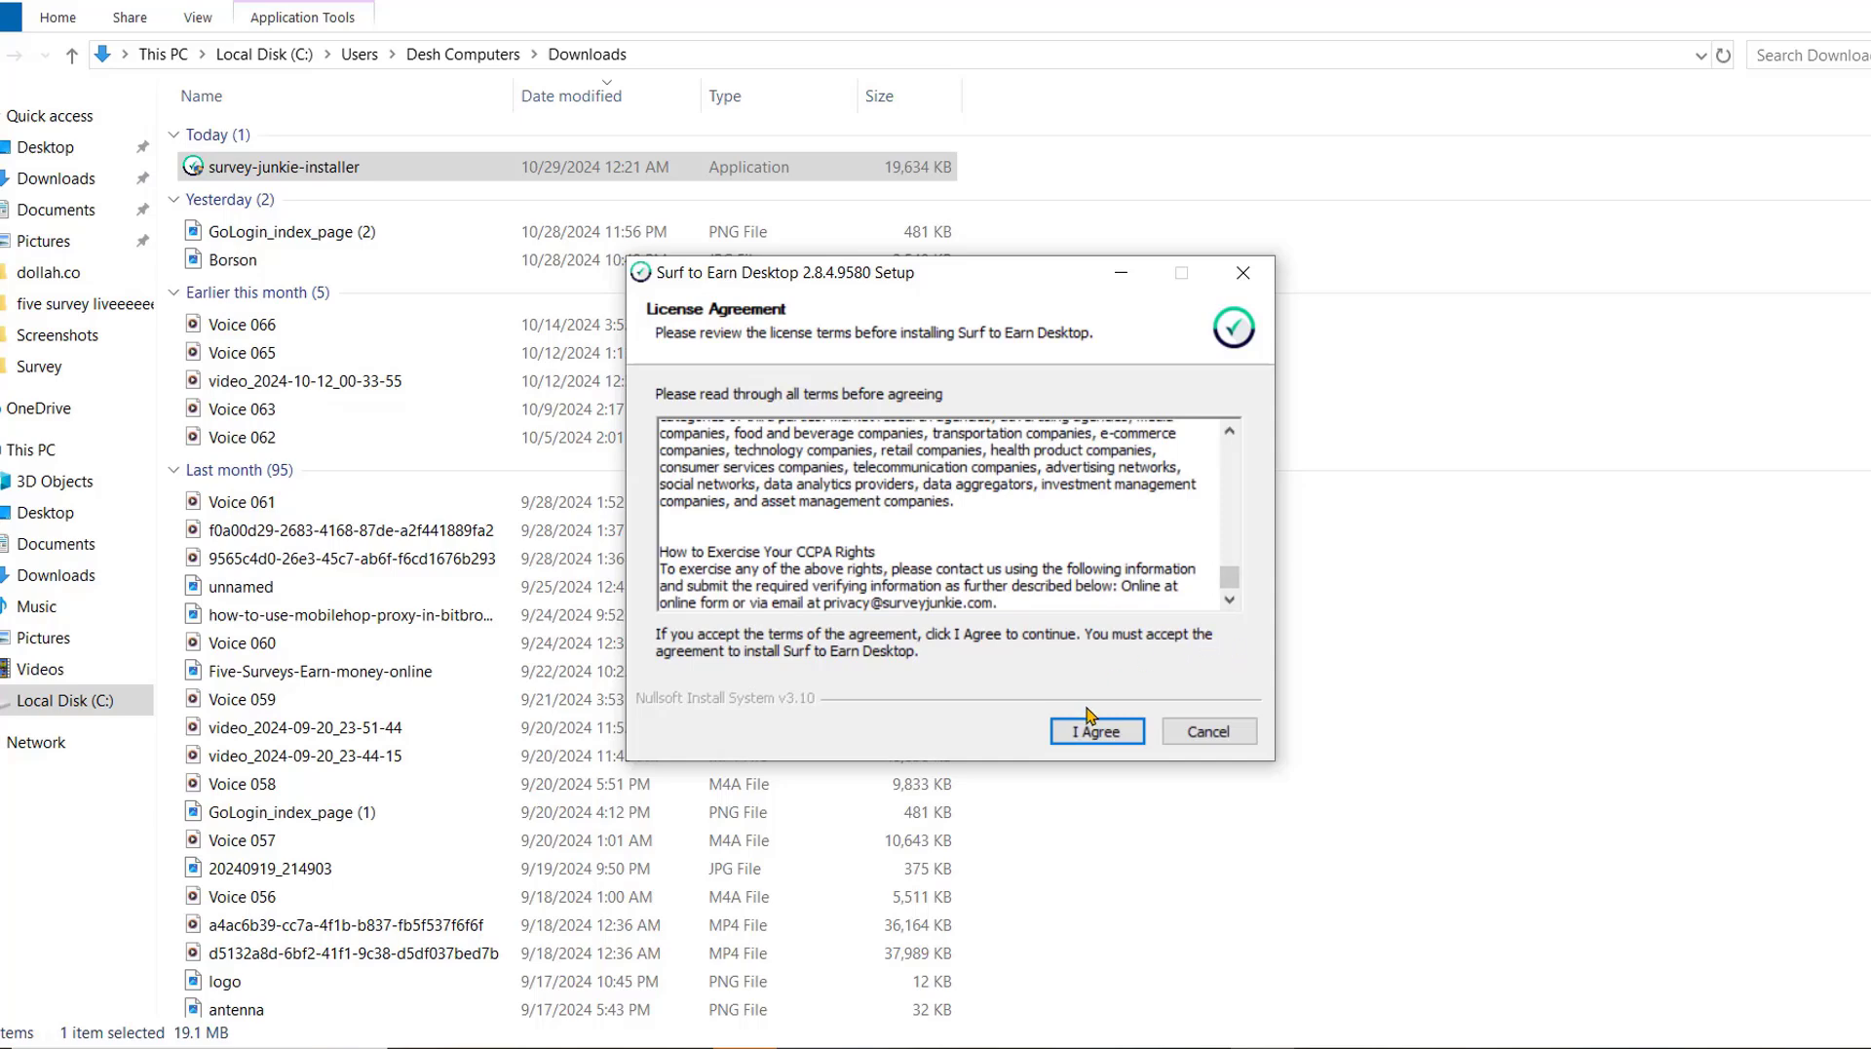
left_click(1076, 738)
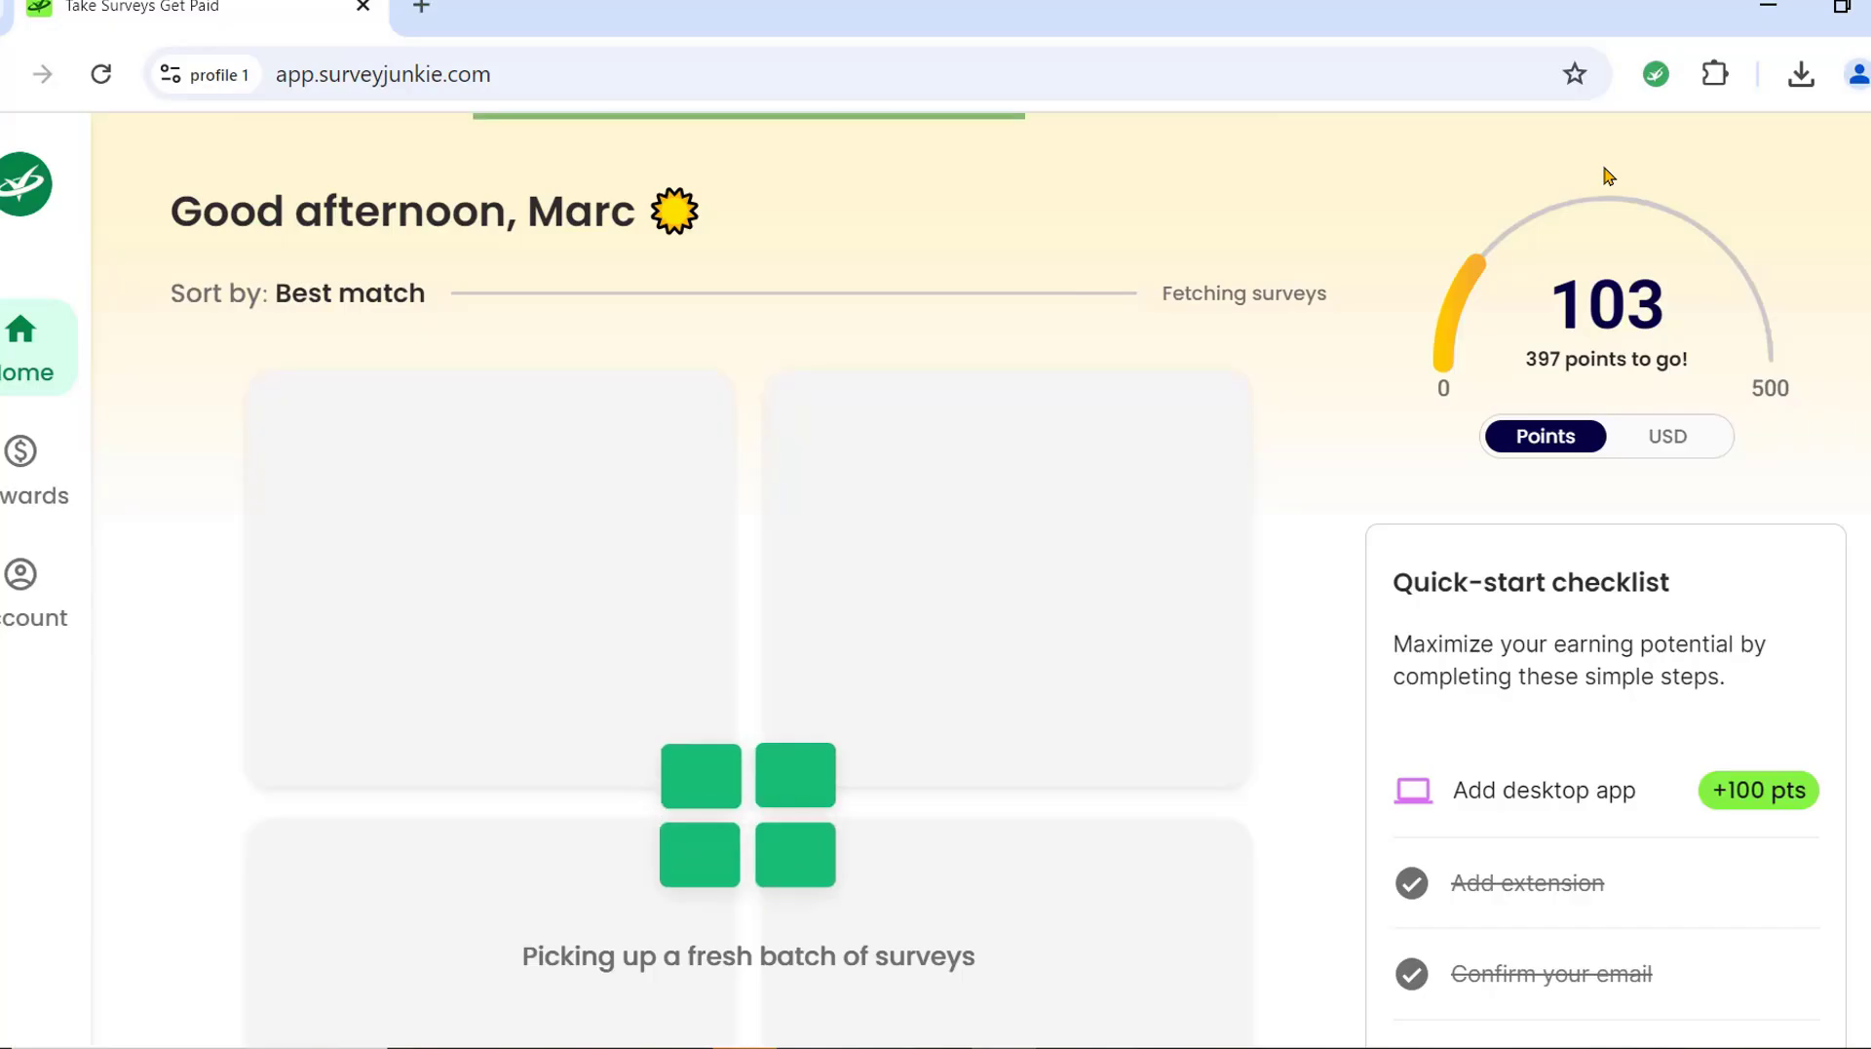
Review the 103-point balance and reward history in the Survey Junkie extension's Rewards tab.
left_click(1657, 75)
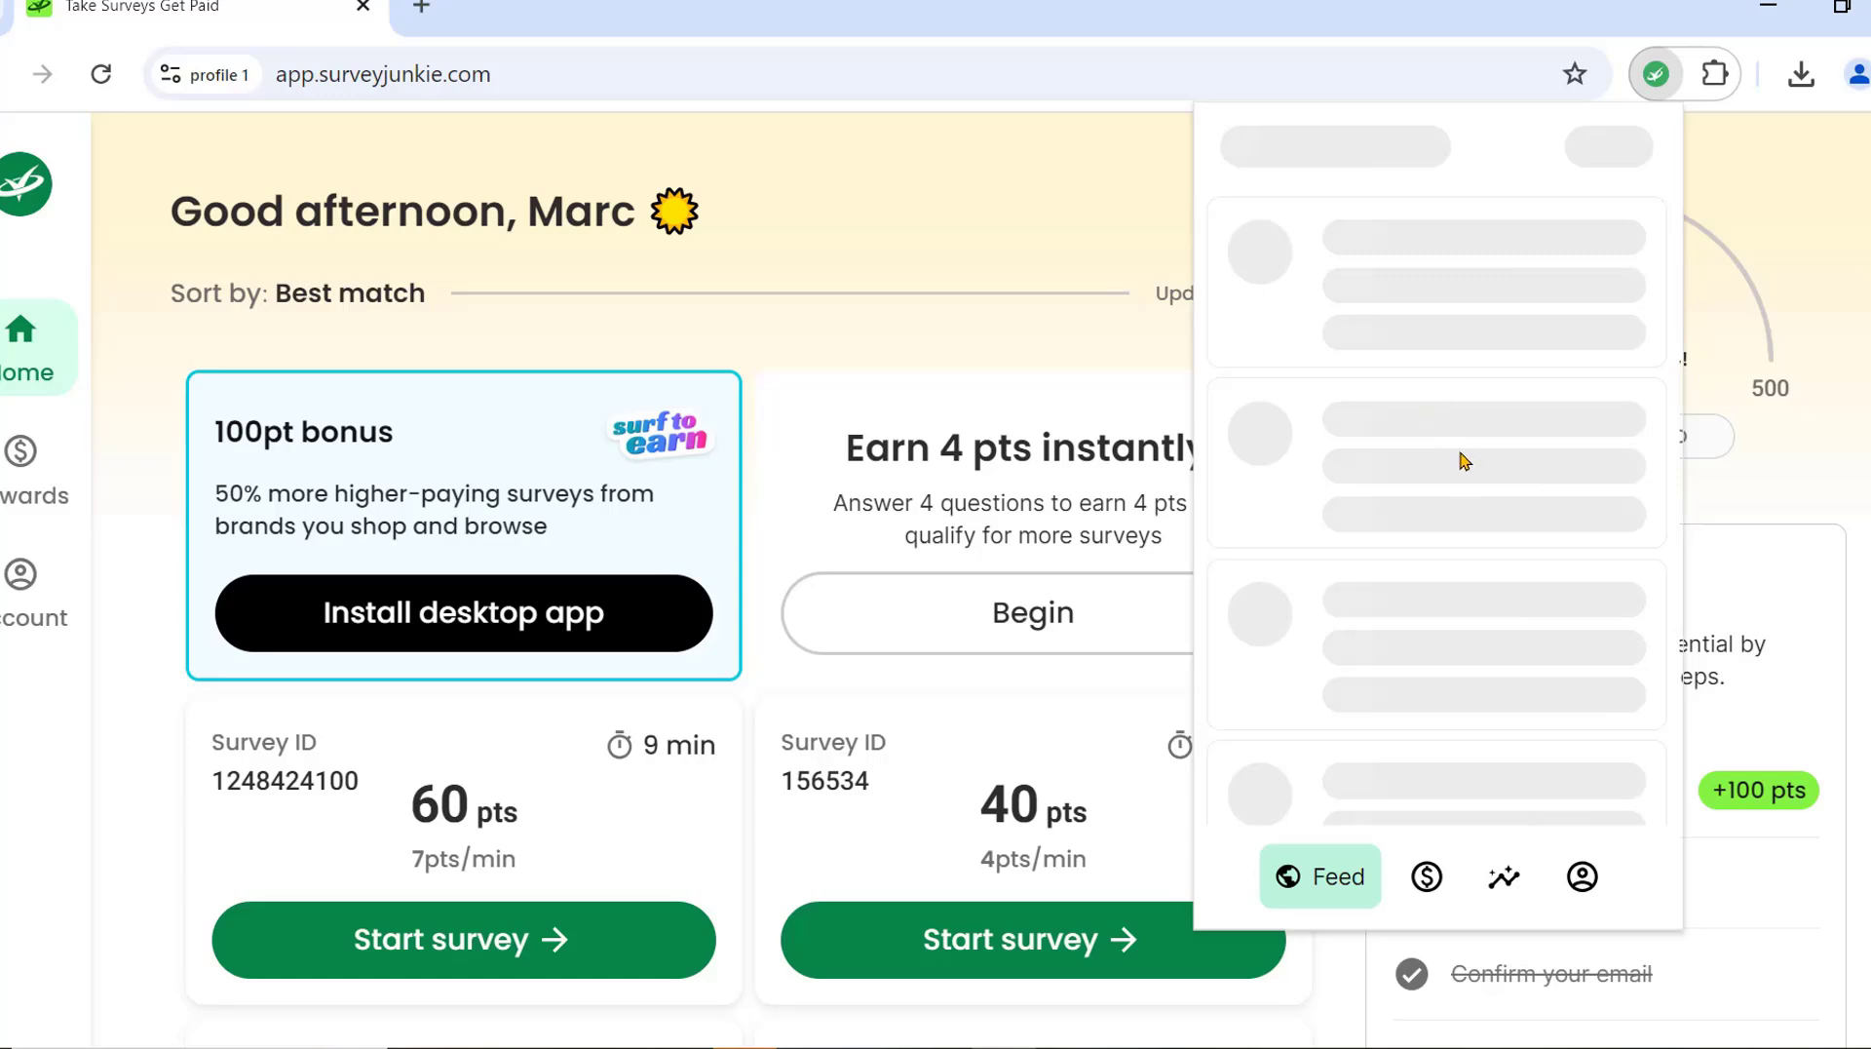
left_click(1429, 876)
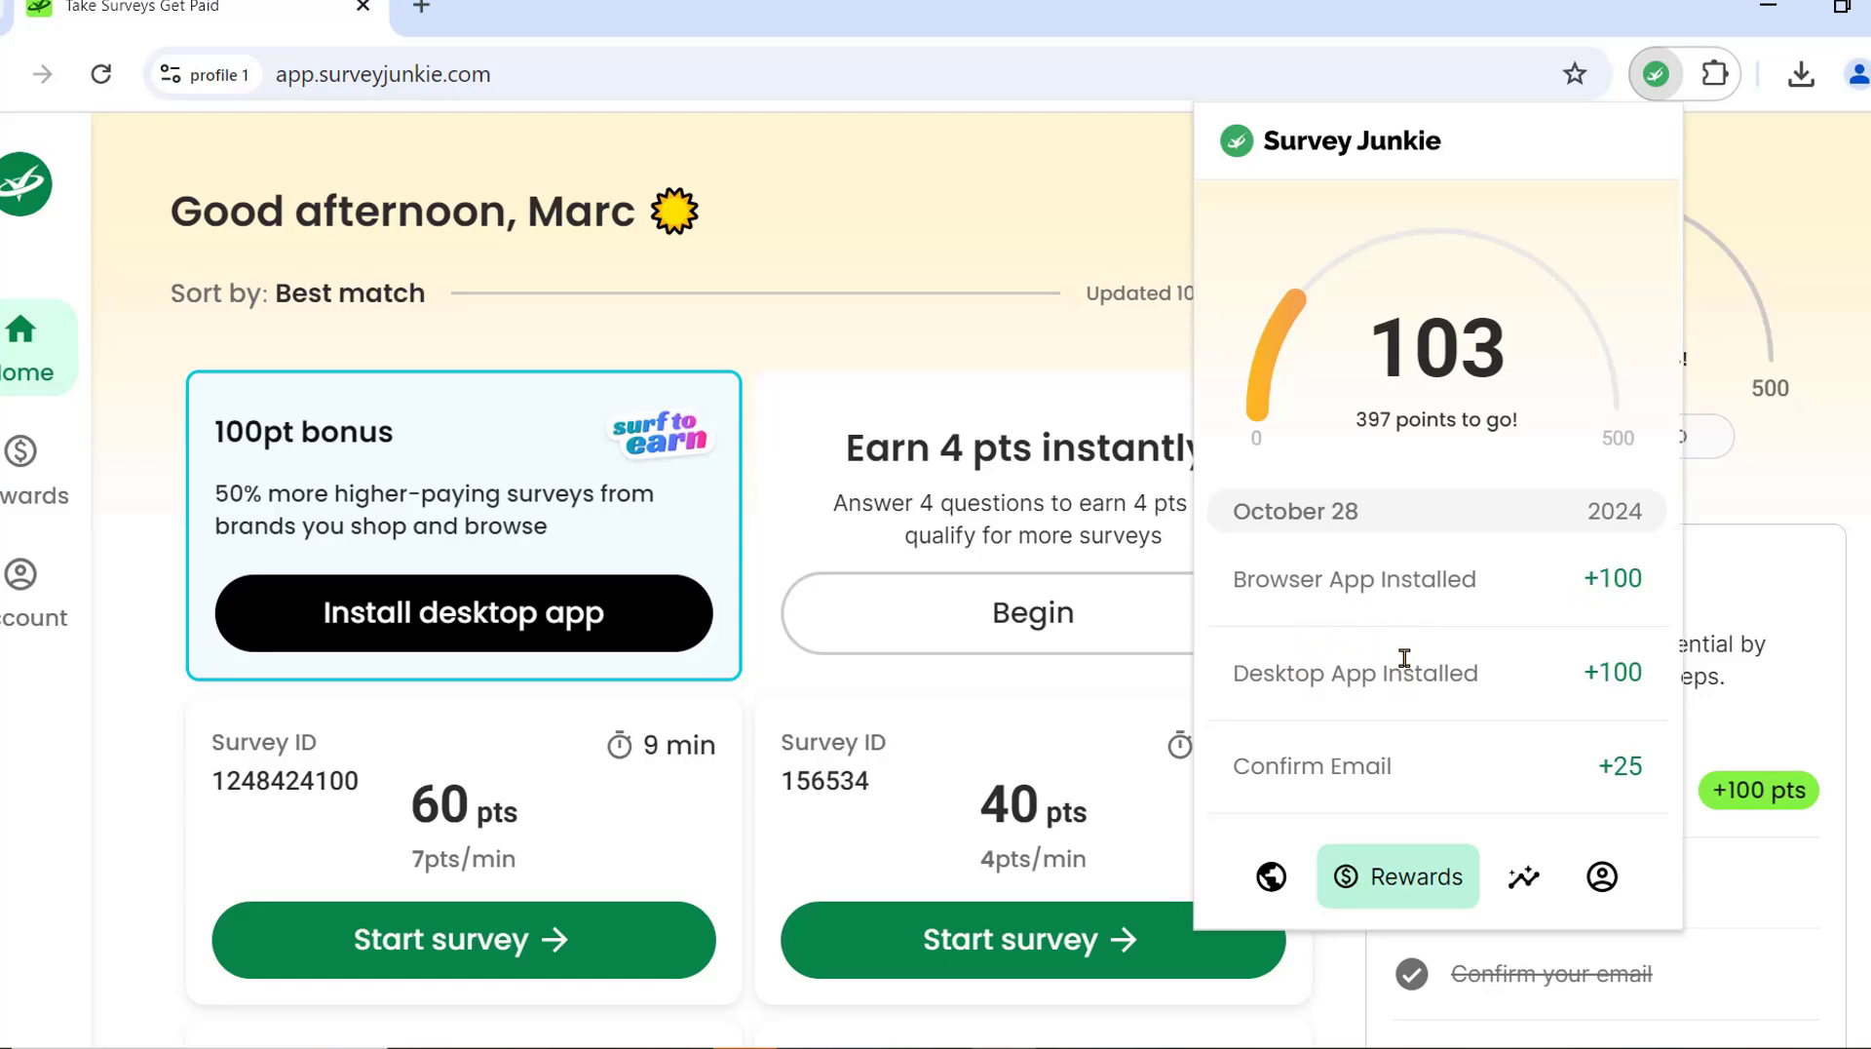
scroll(1452, 614, "down", 3)
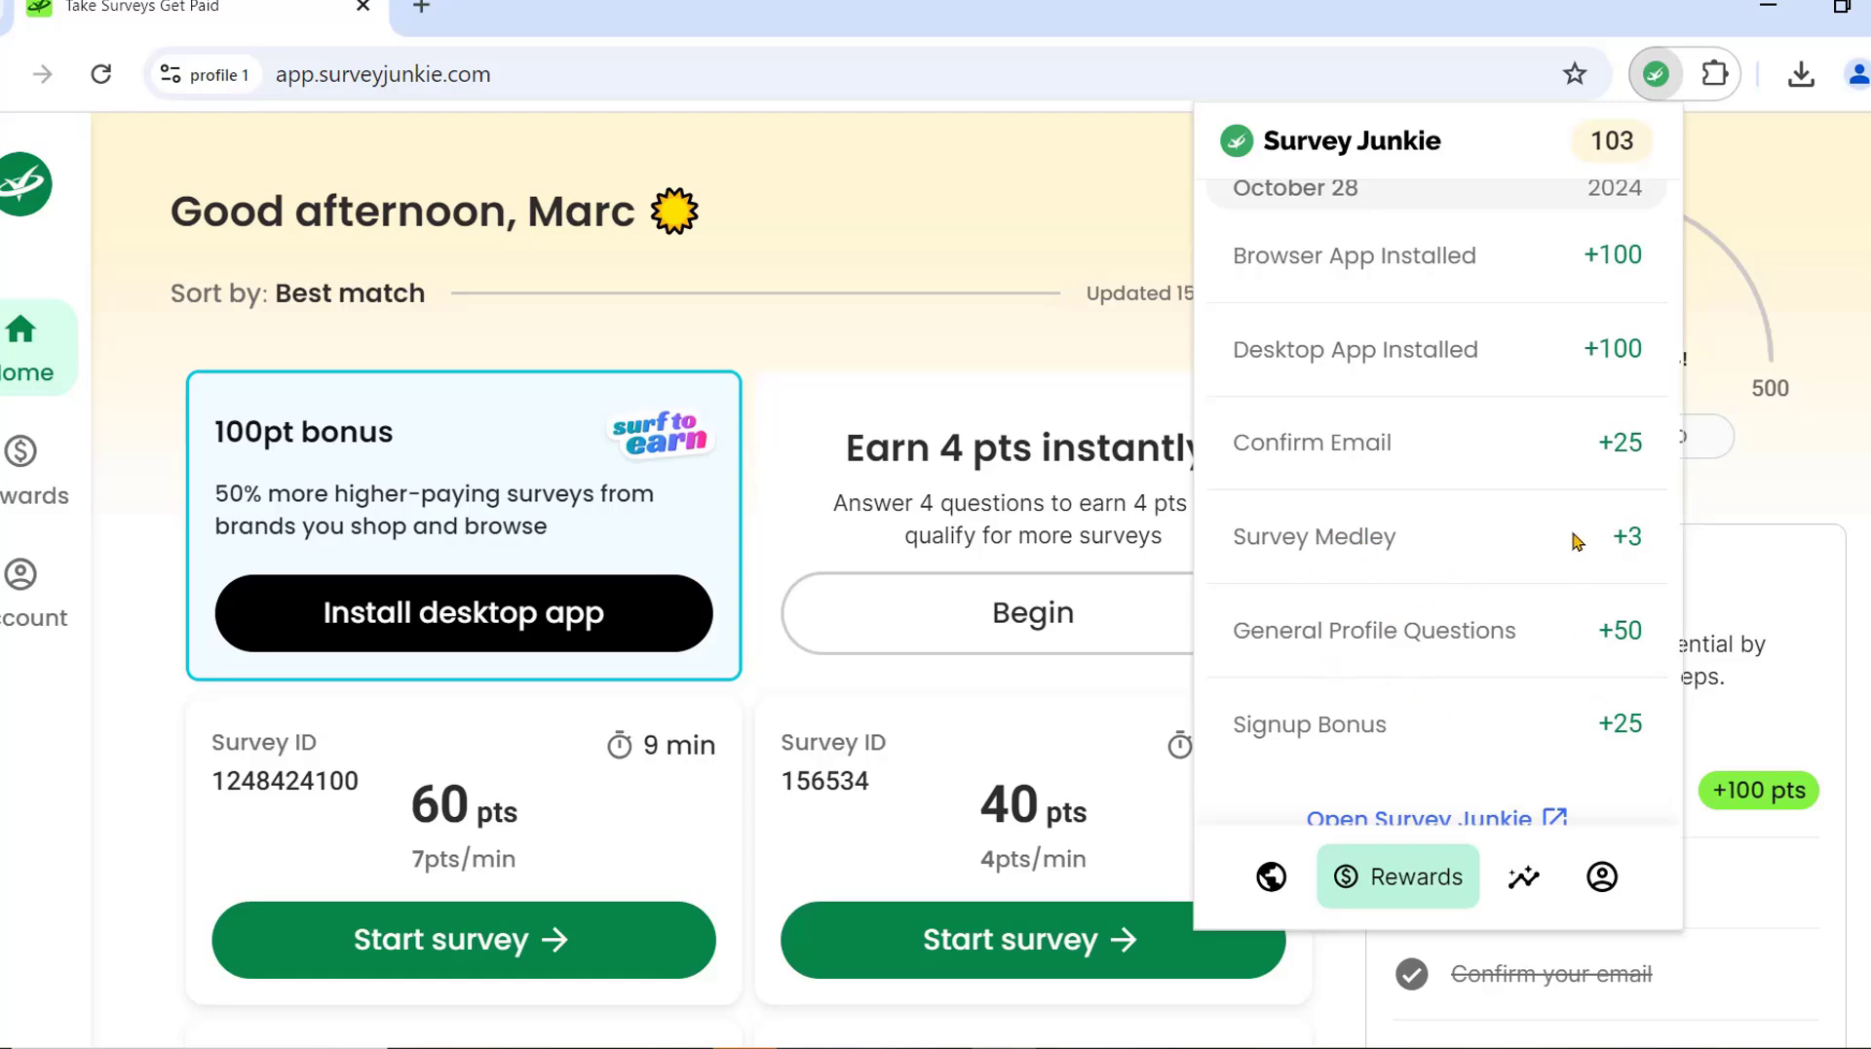
scroll(1577, 541, "up", 3)
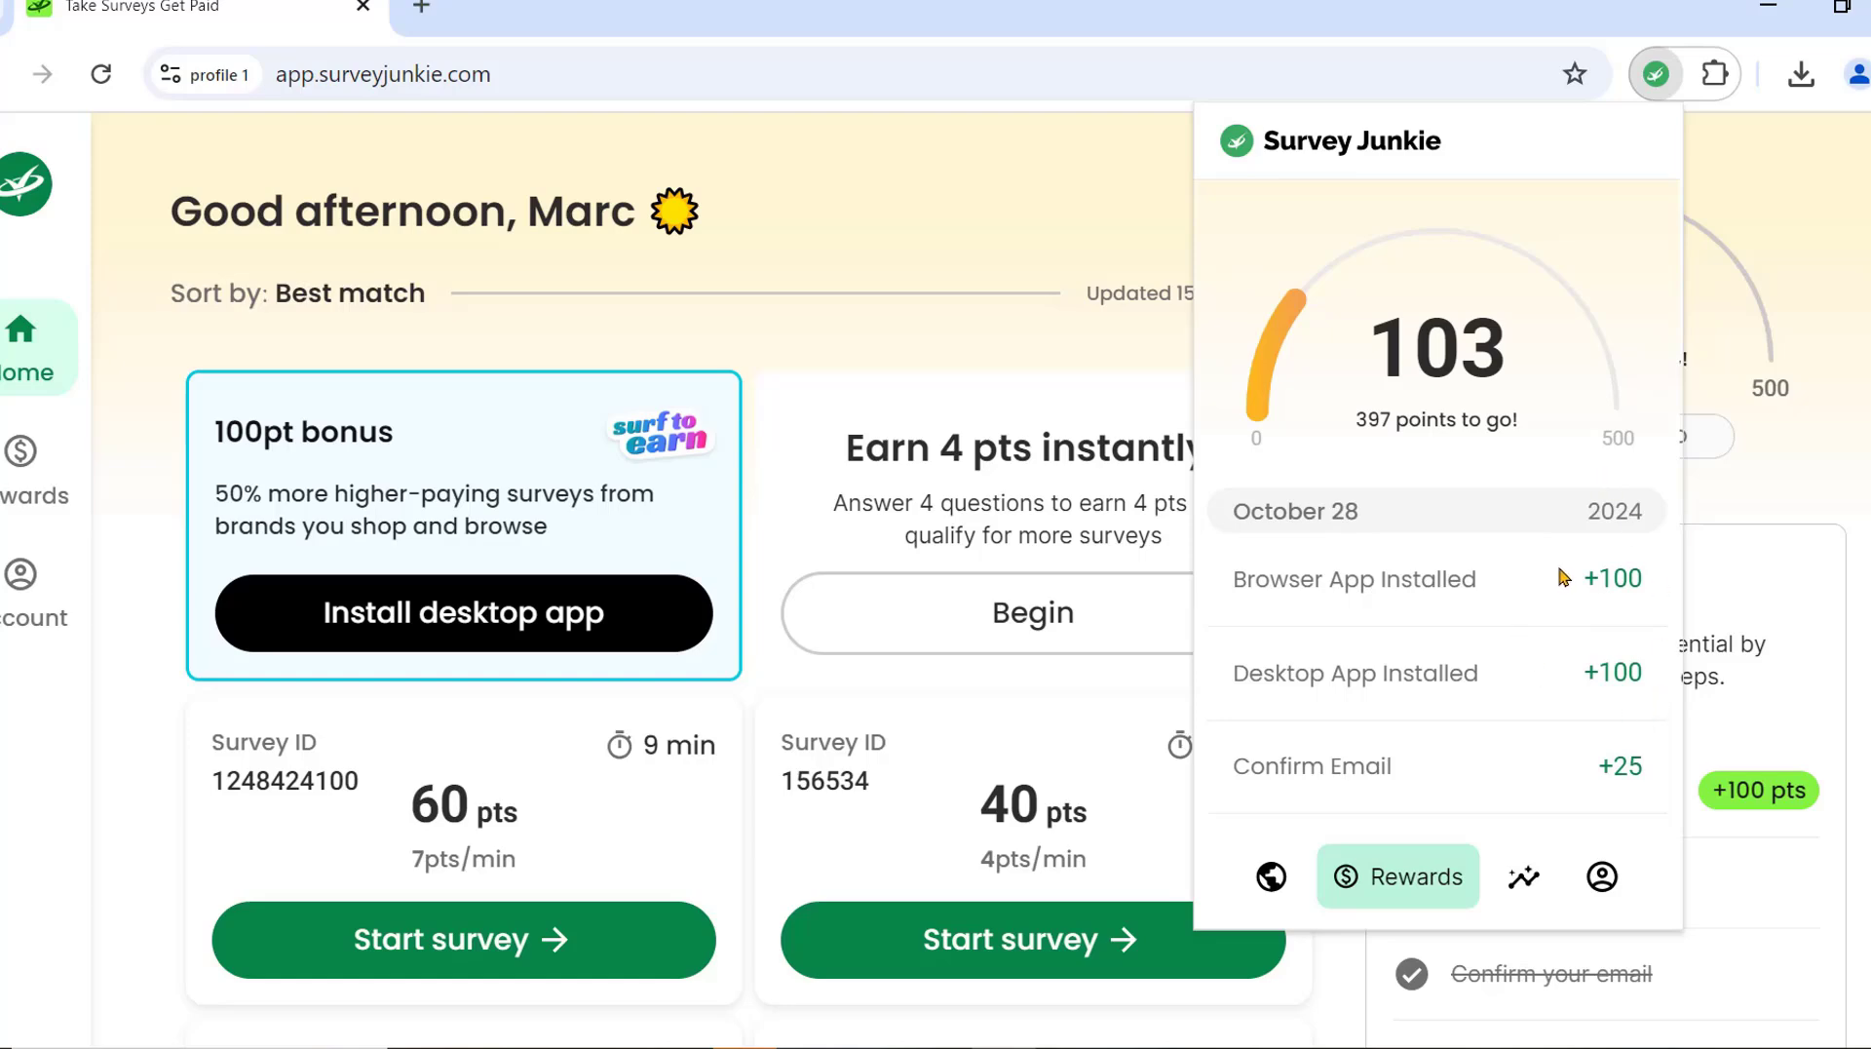
Close the extension panel and browse the dashboard's list of available surveys.
left_click(1799, 220)
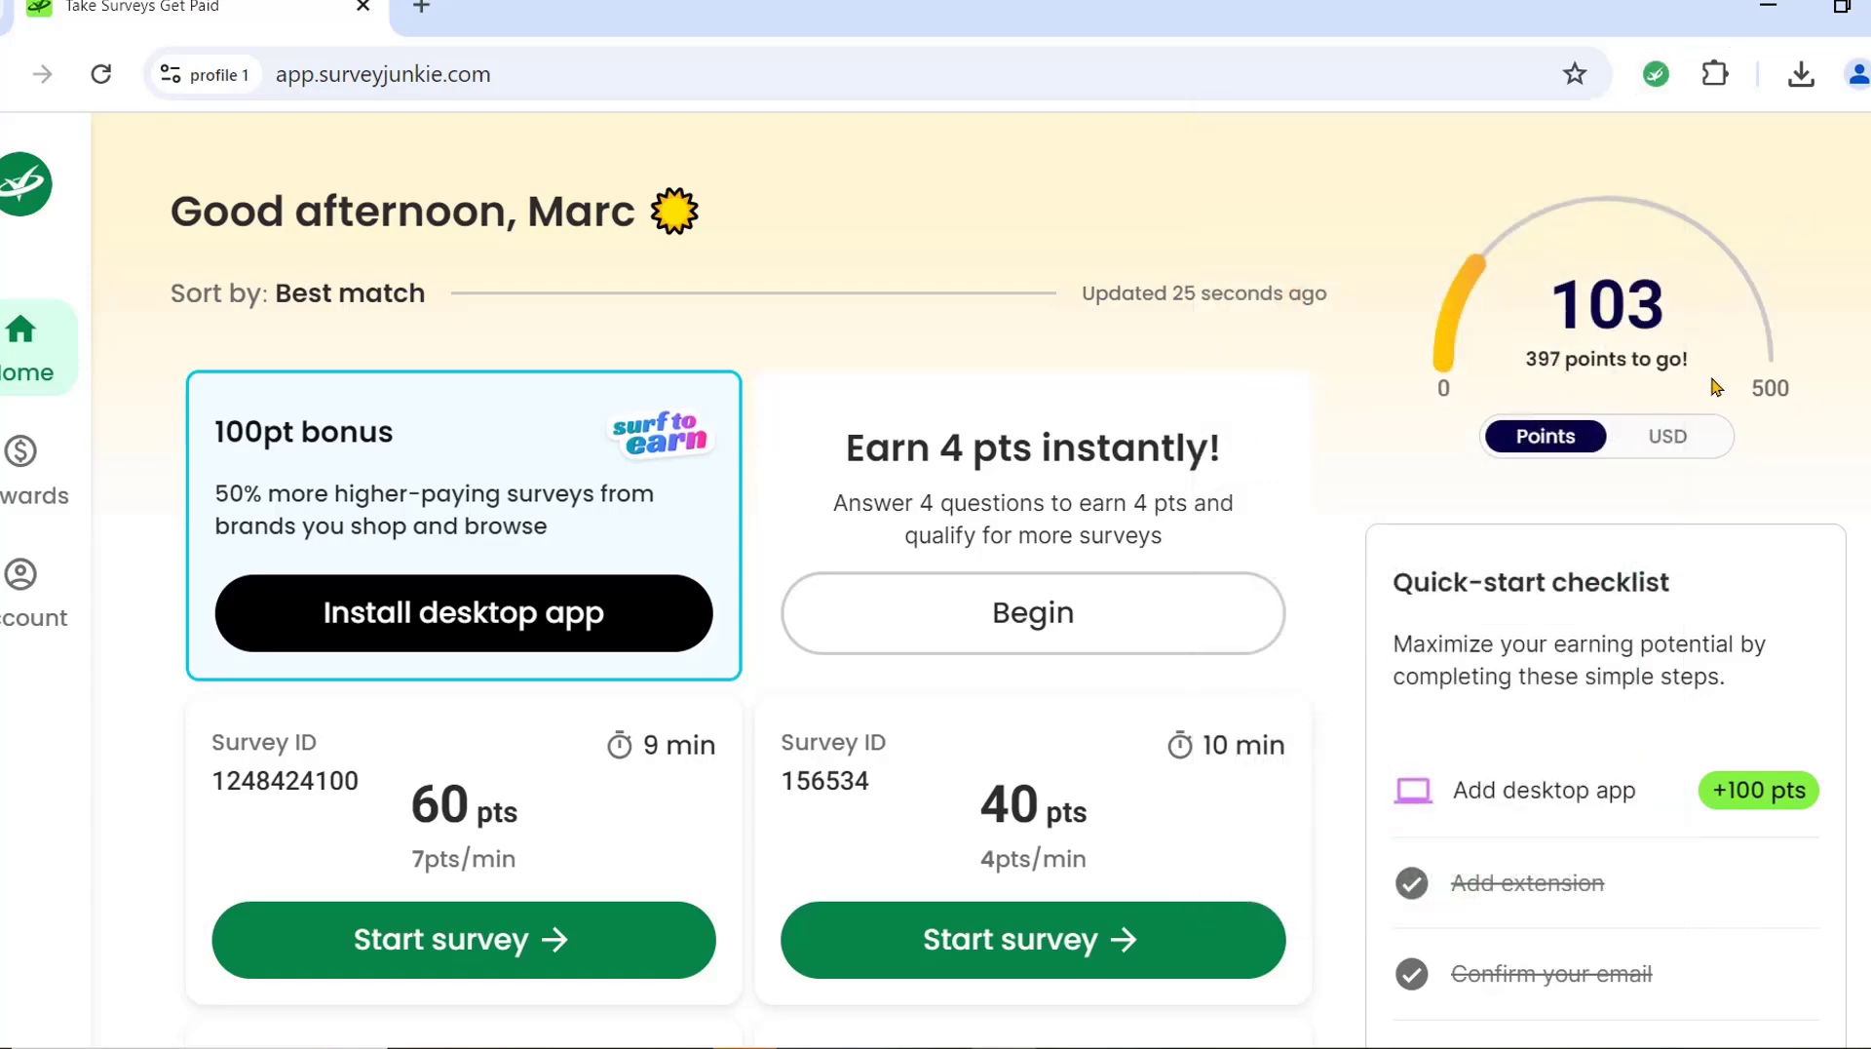
scroll(1652, 722, "down", 3)
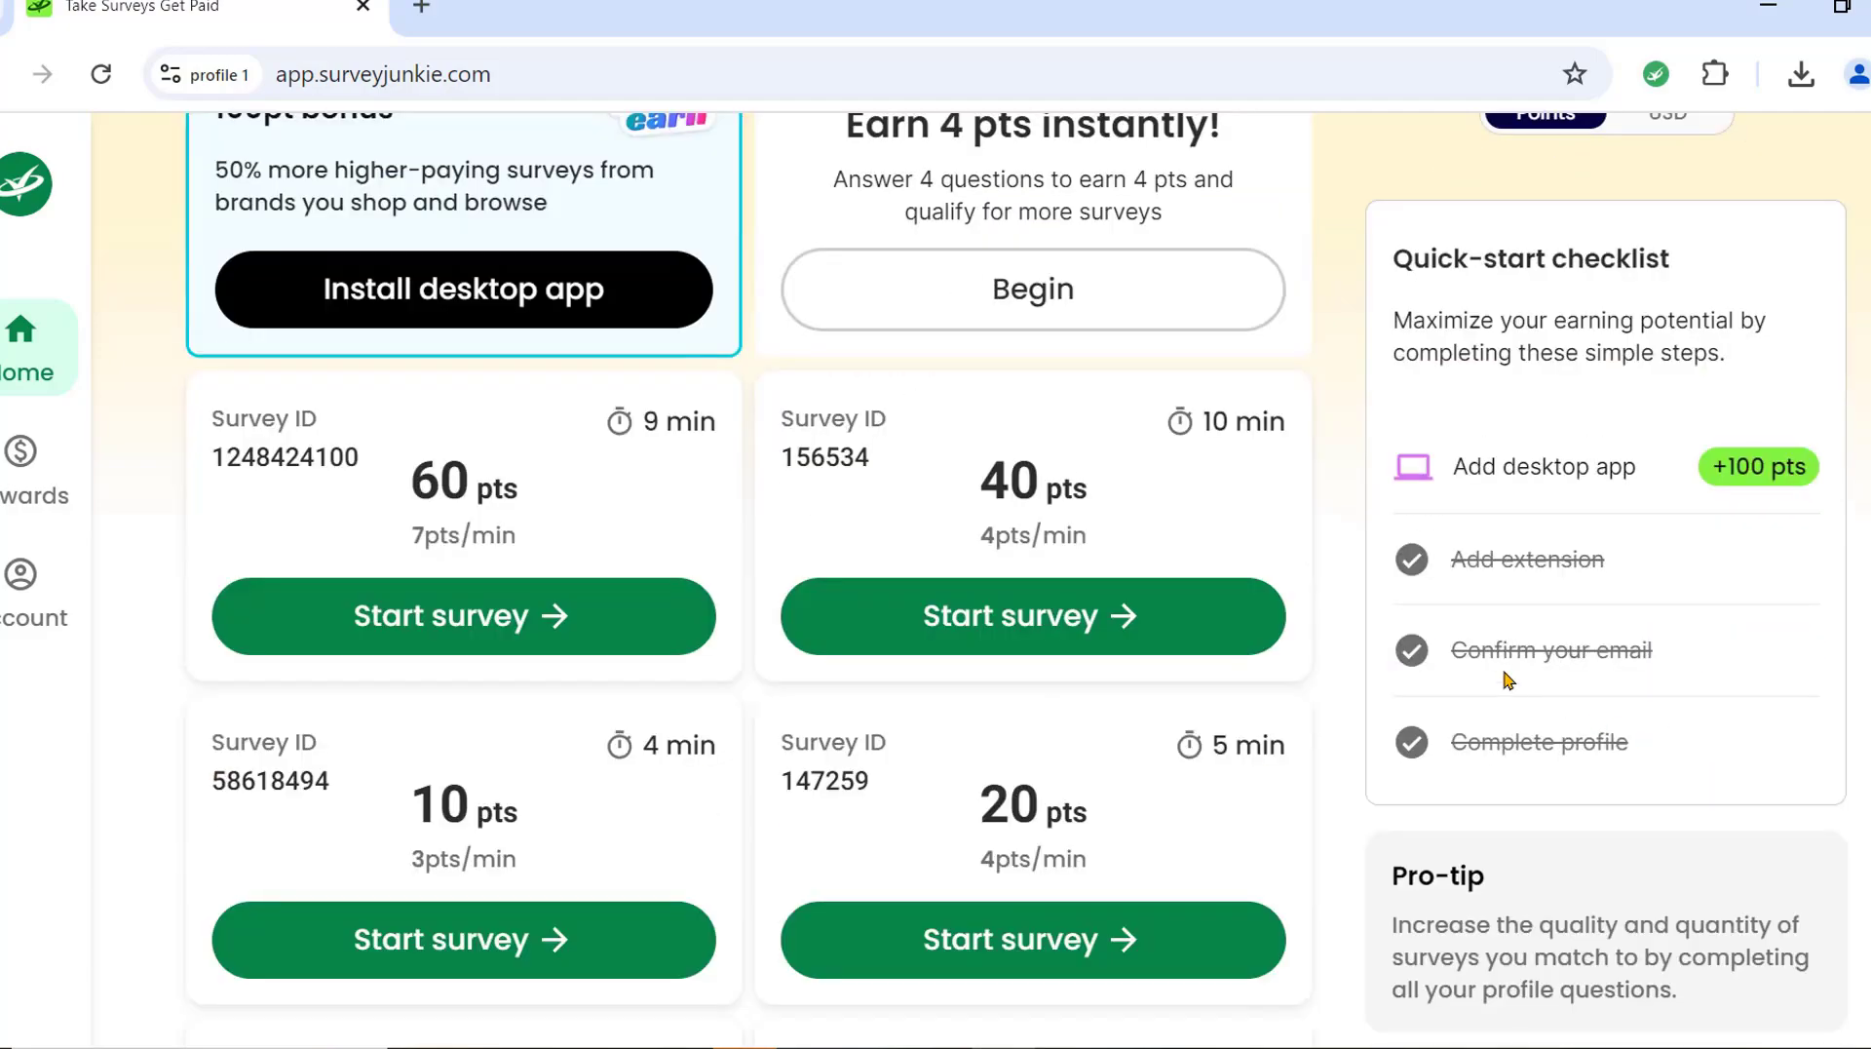
scroll(1508, 679, "down", 15)
scroll(1124, 589, "up", 18)
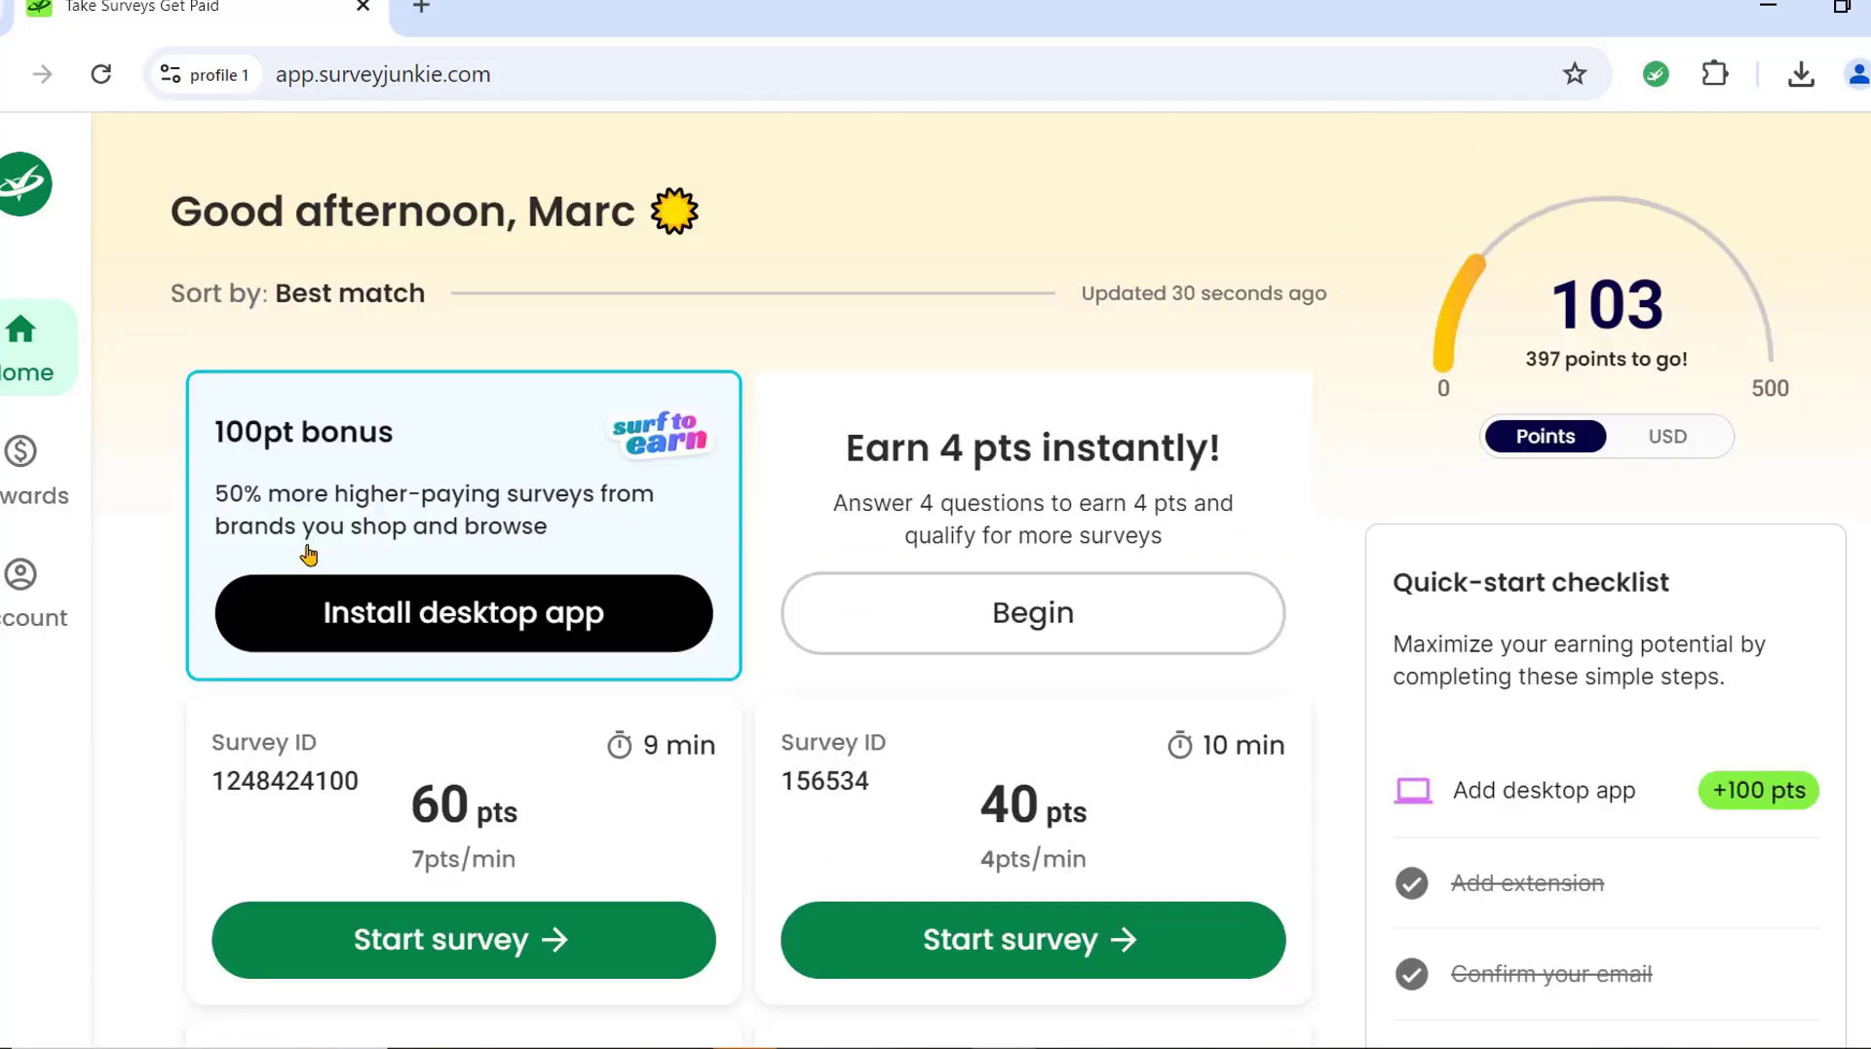
left_click(45, 472)
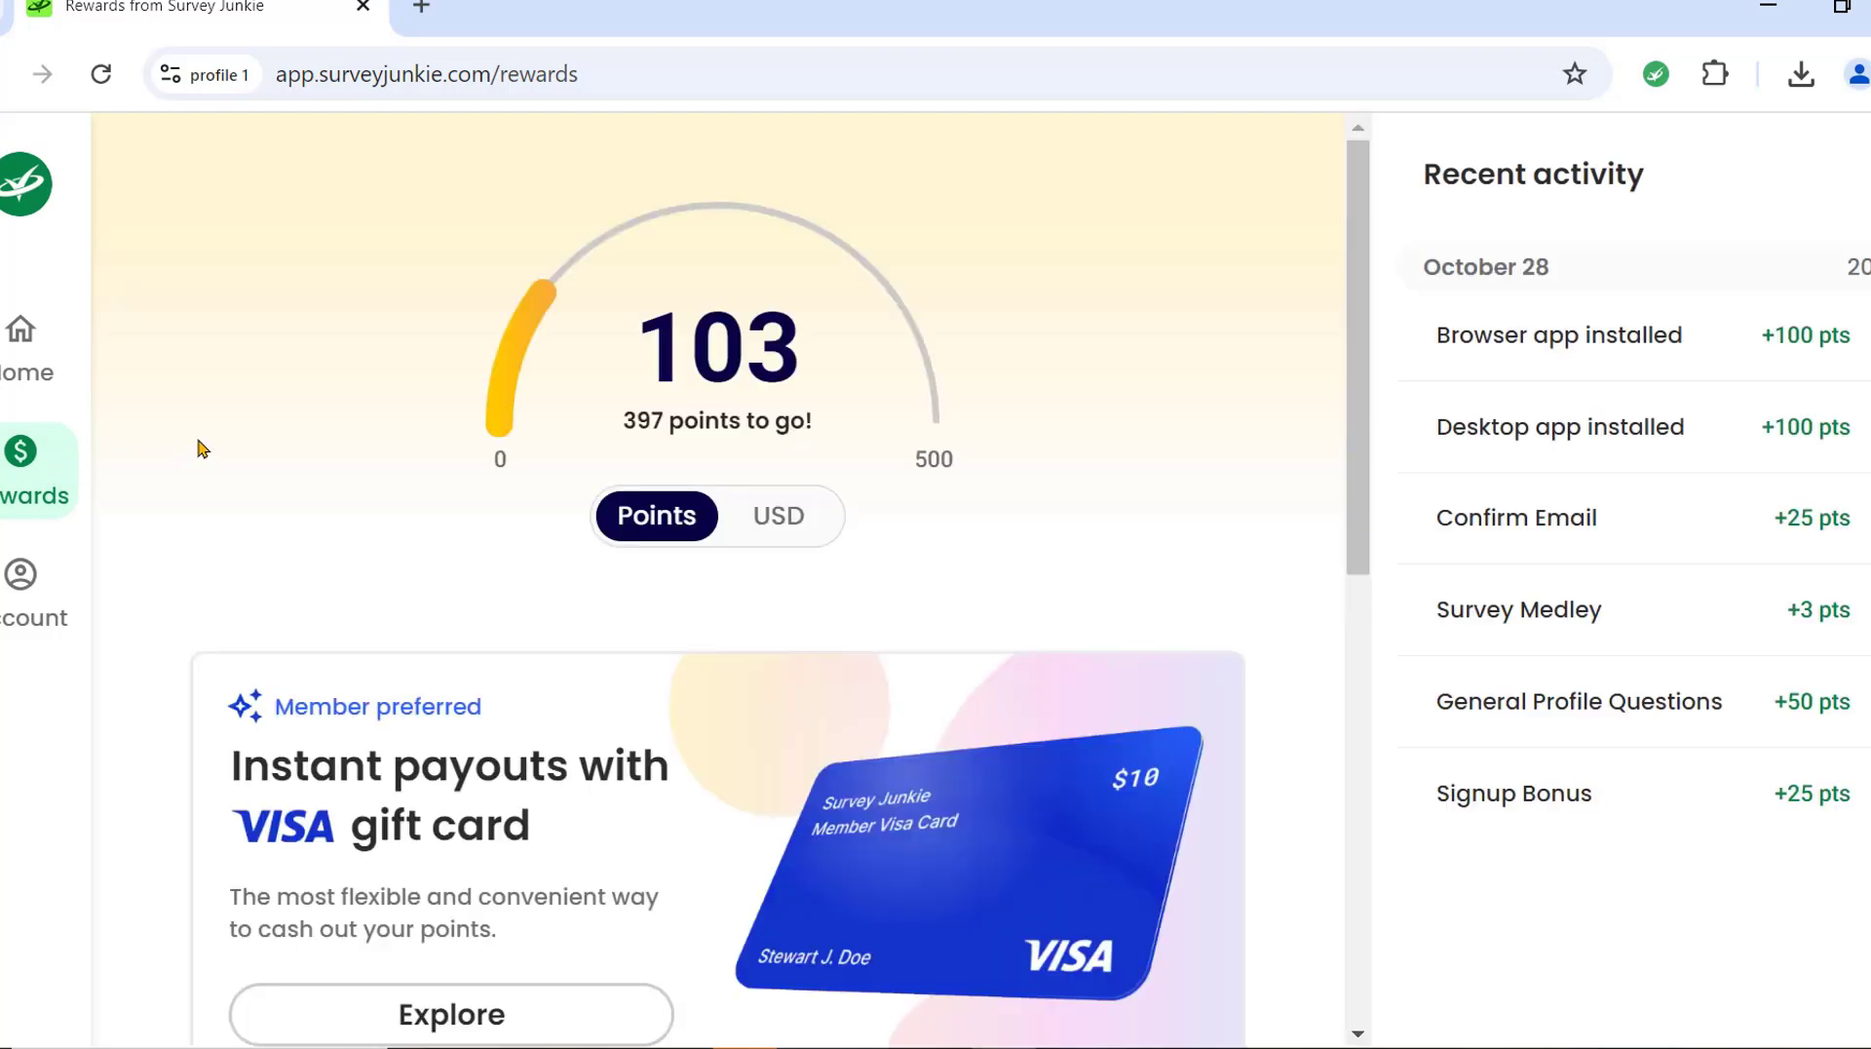
scroll(858, 583, "down", 6)
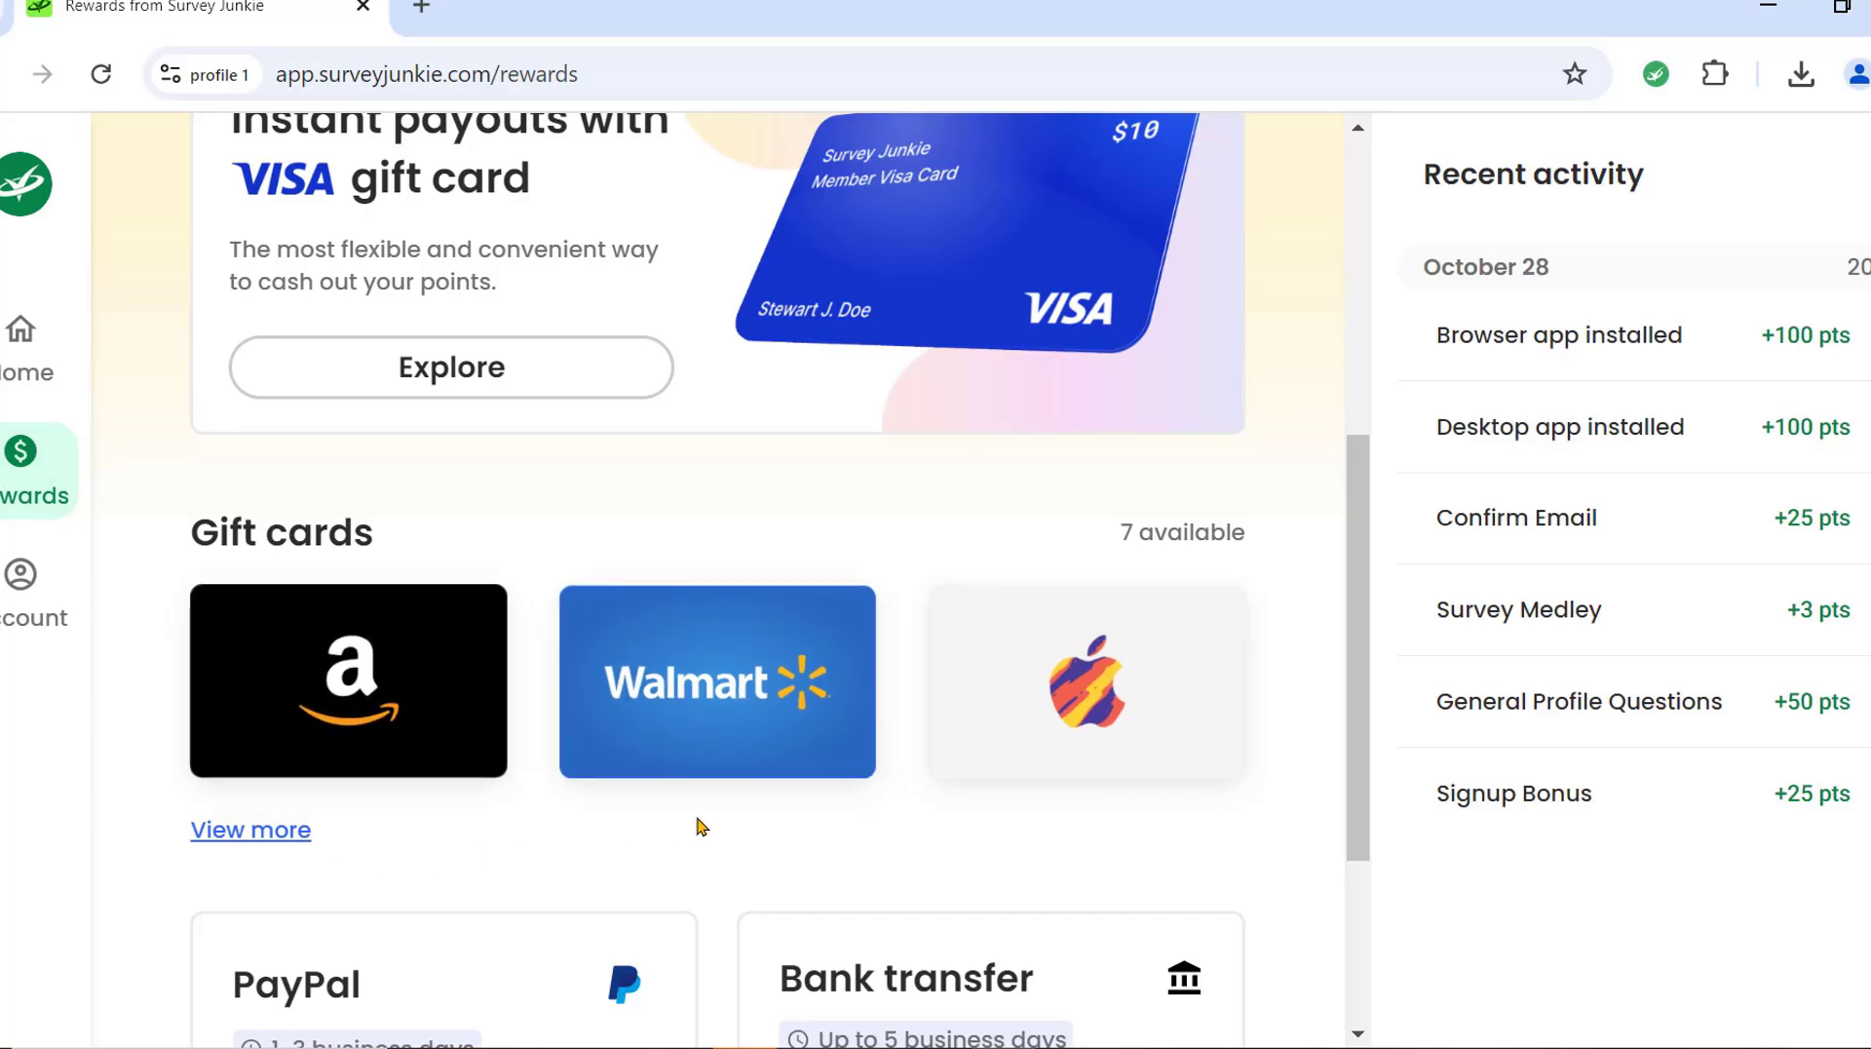
scroll(409, 585, "down", 3)
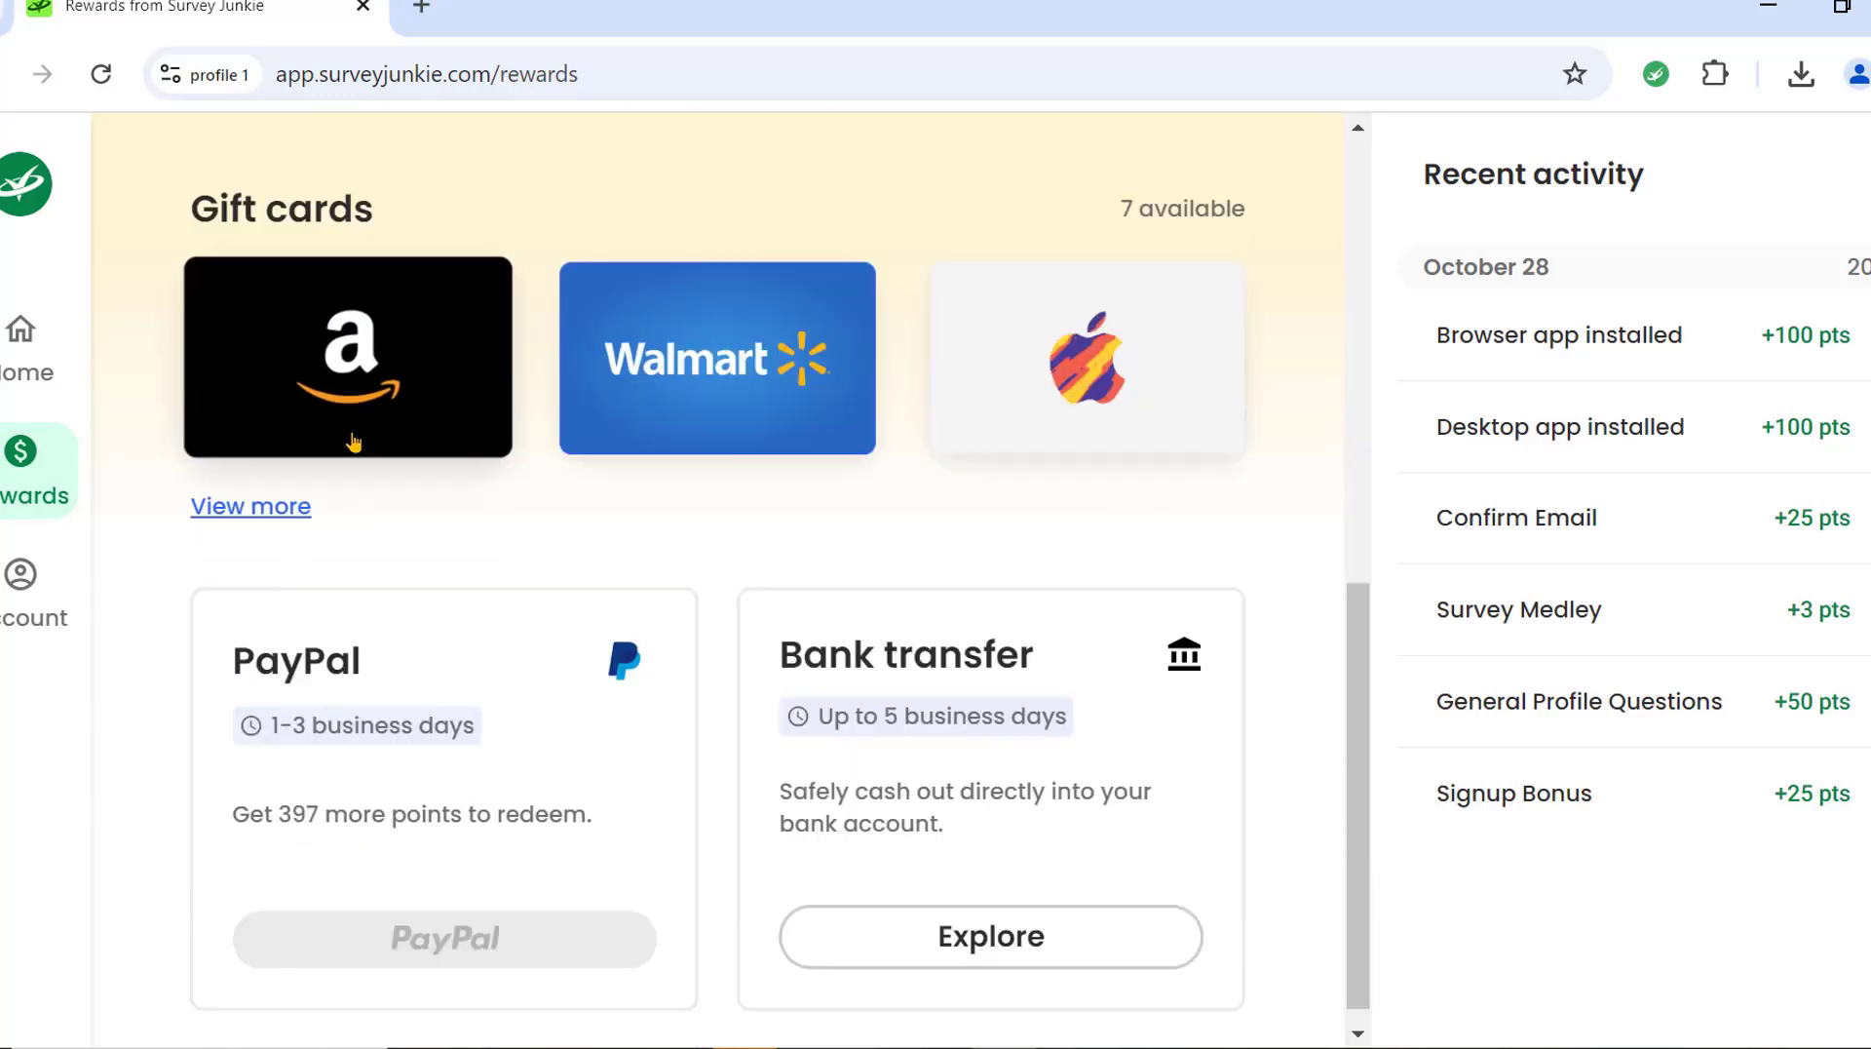
scroll(827, 680, "down", 1)
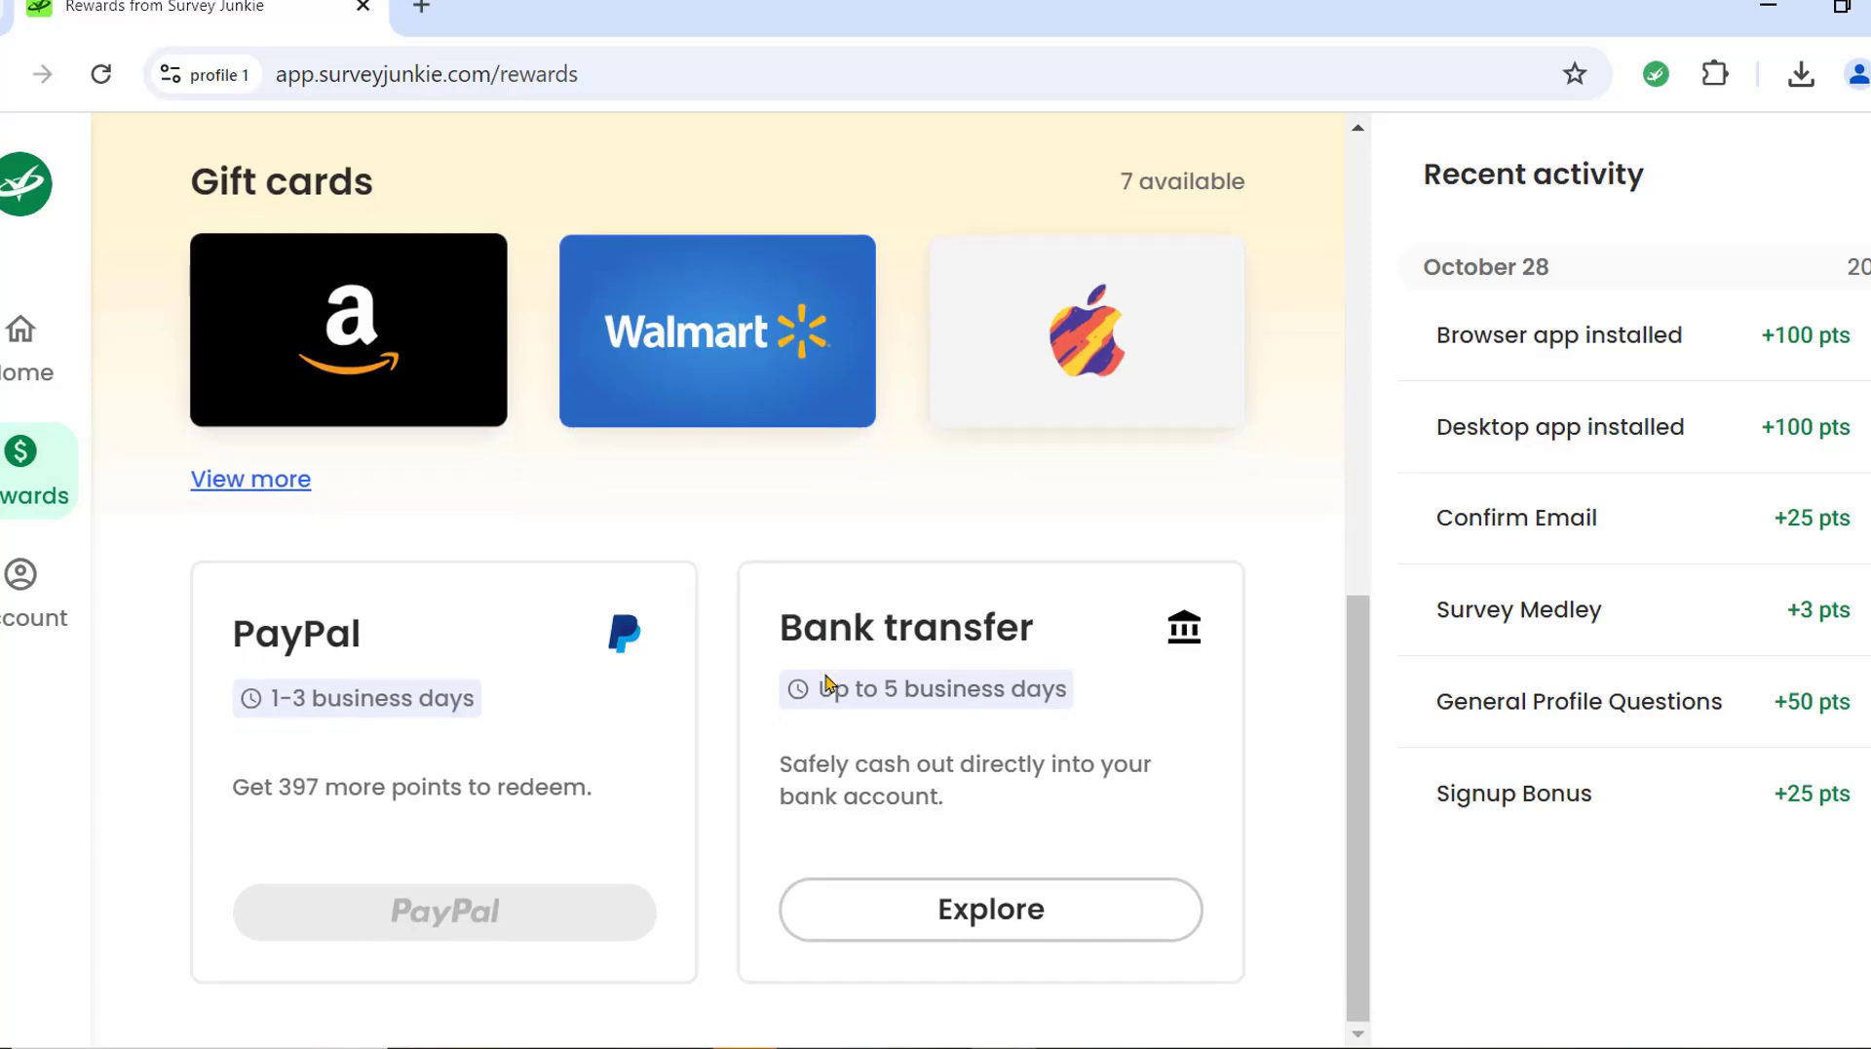
scroll(832, 691, "up", 6)
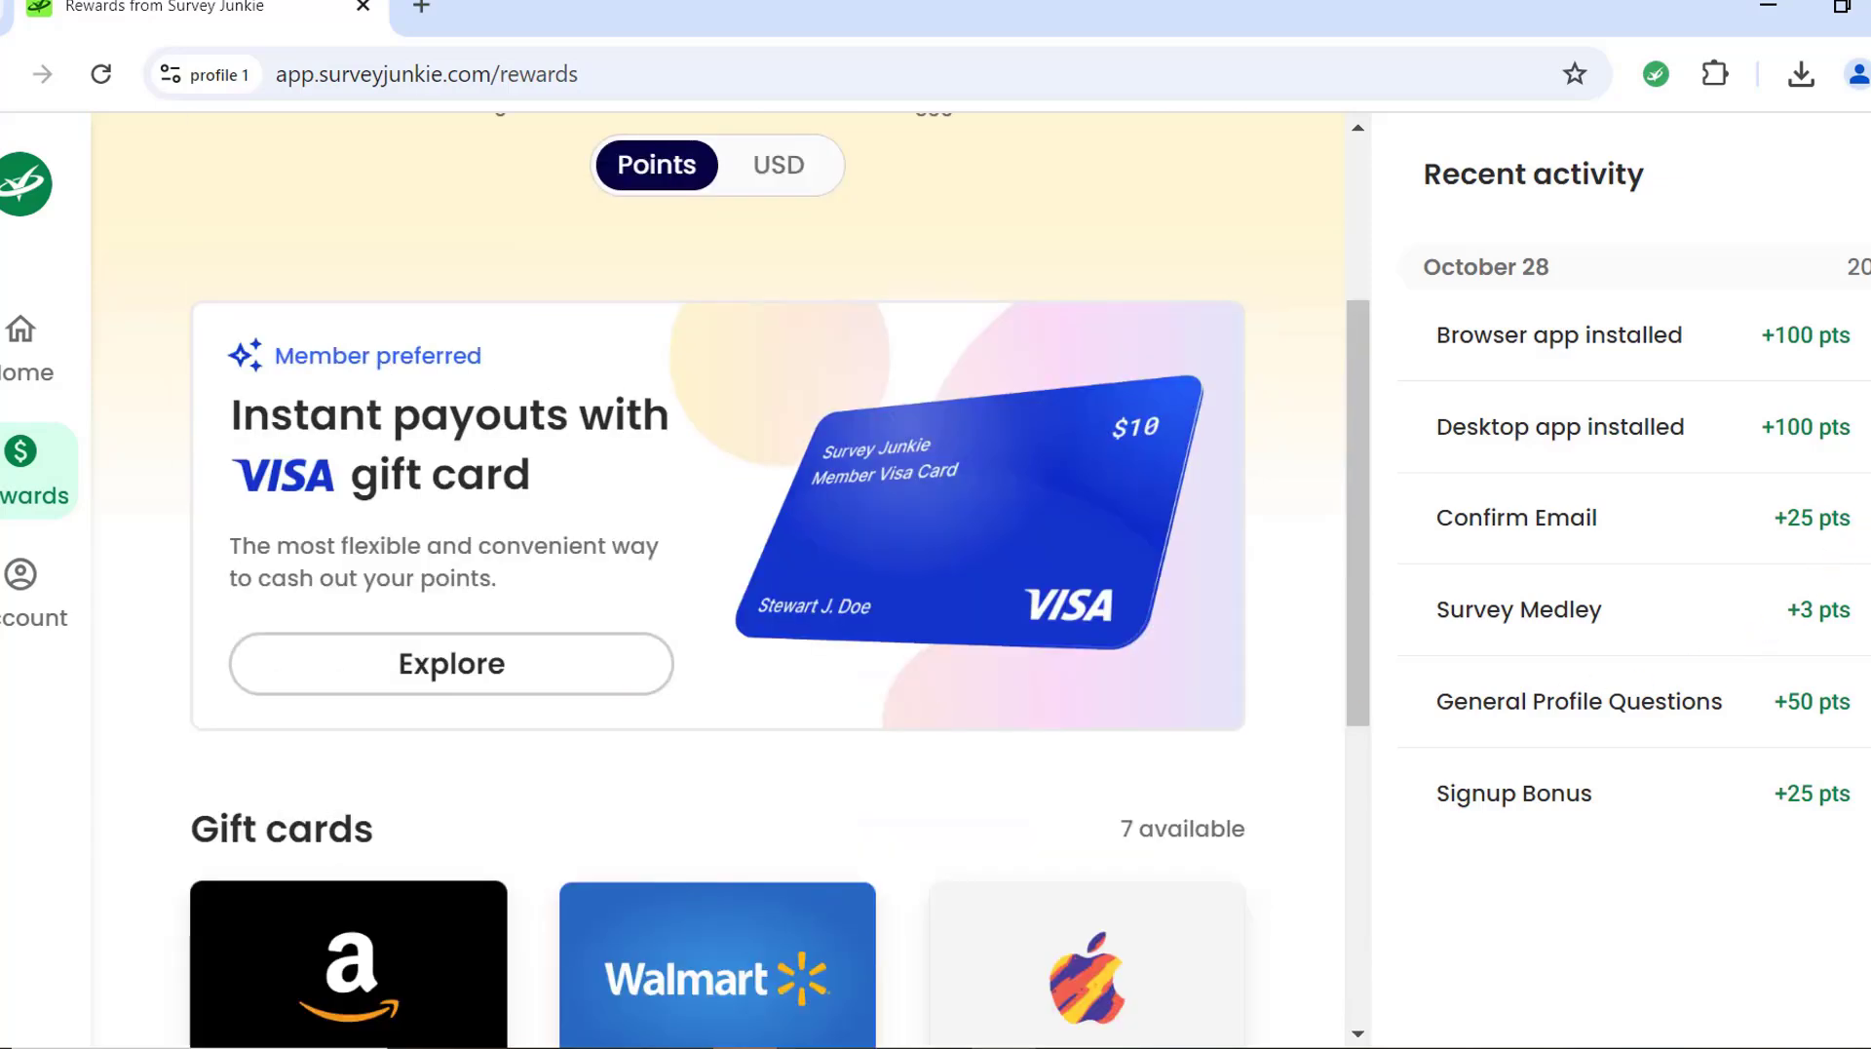
left_click(18, 369)
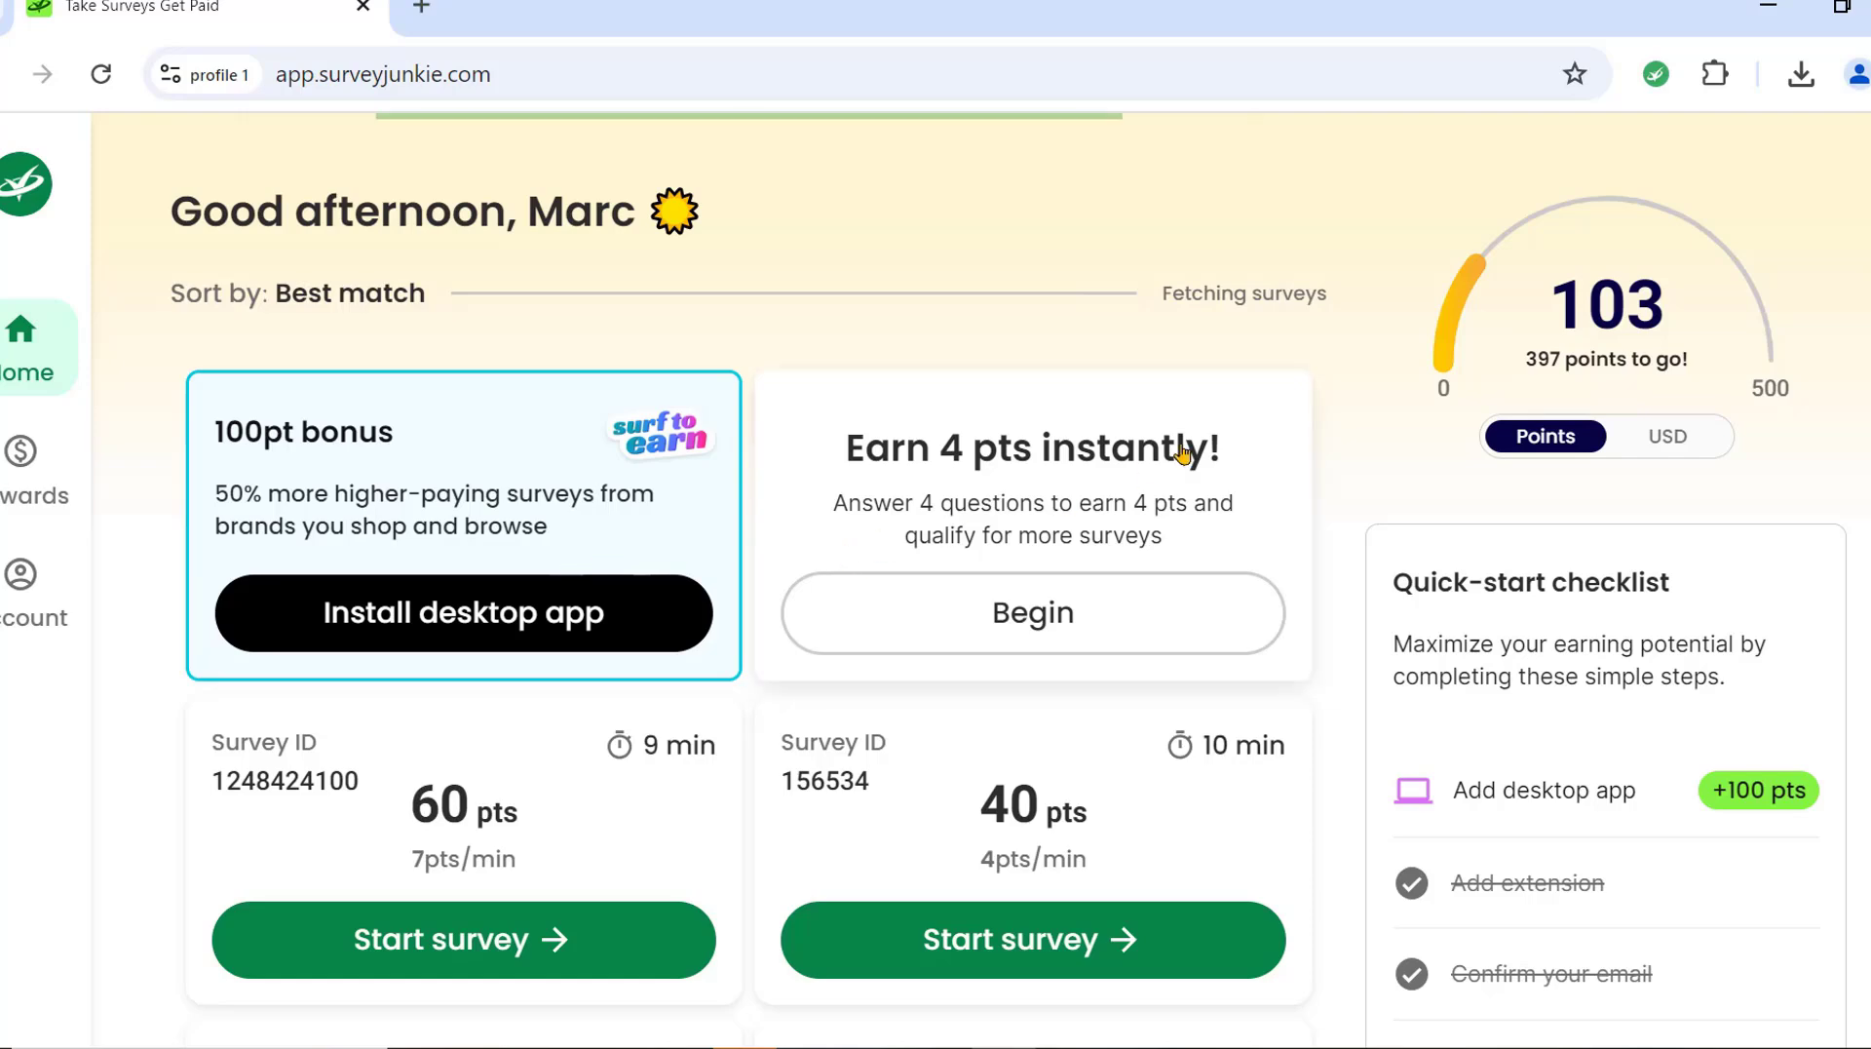
scroll(819, 585, "down", 10)
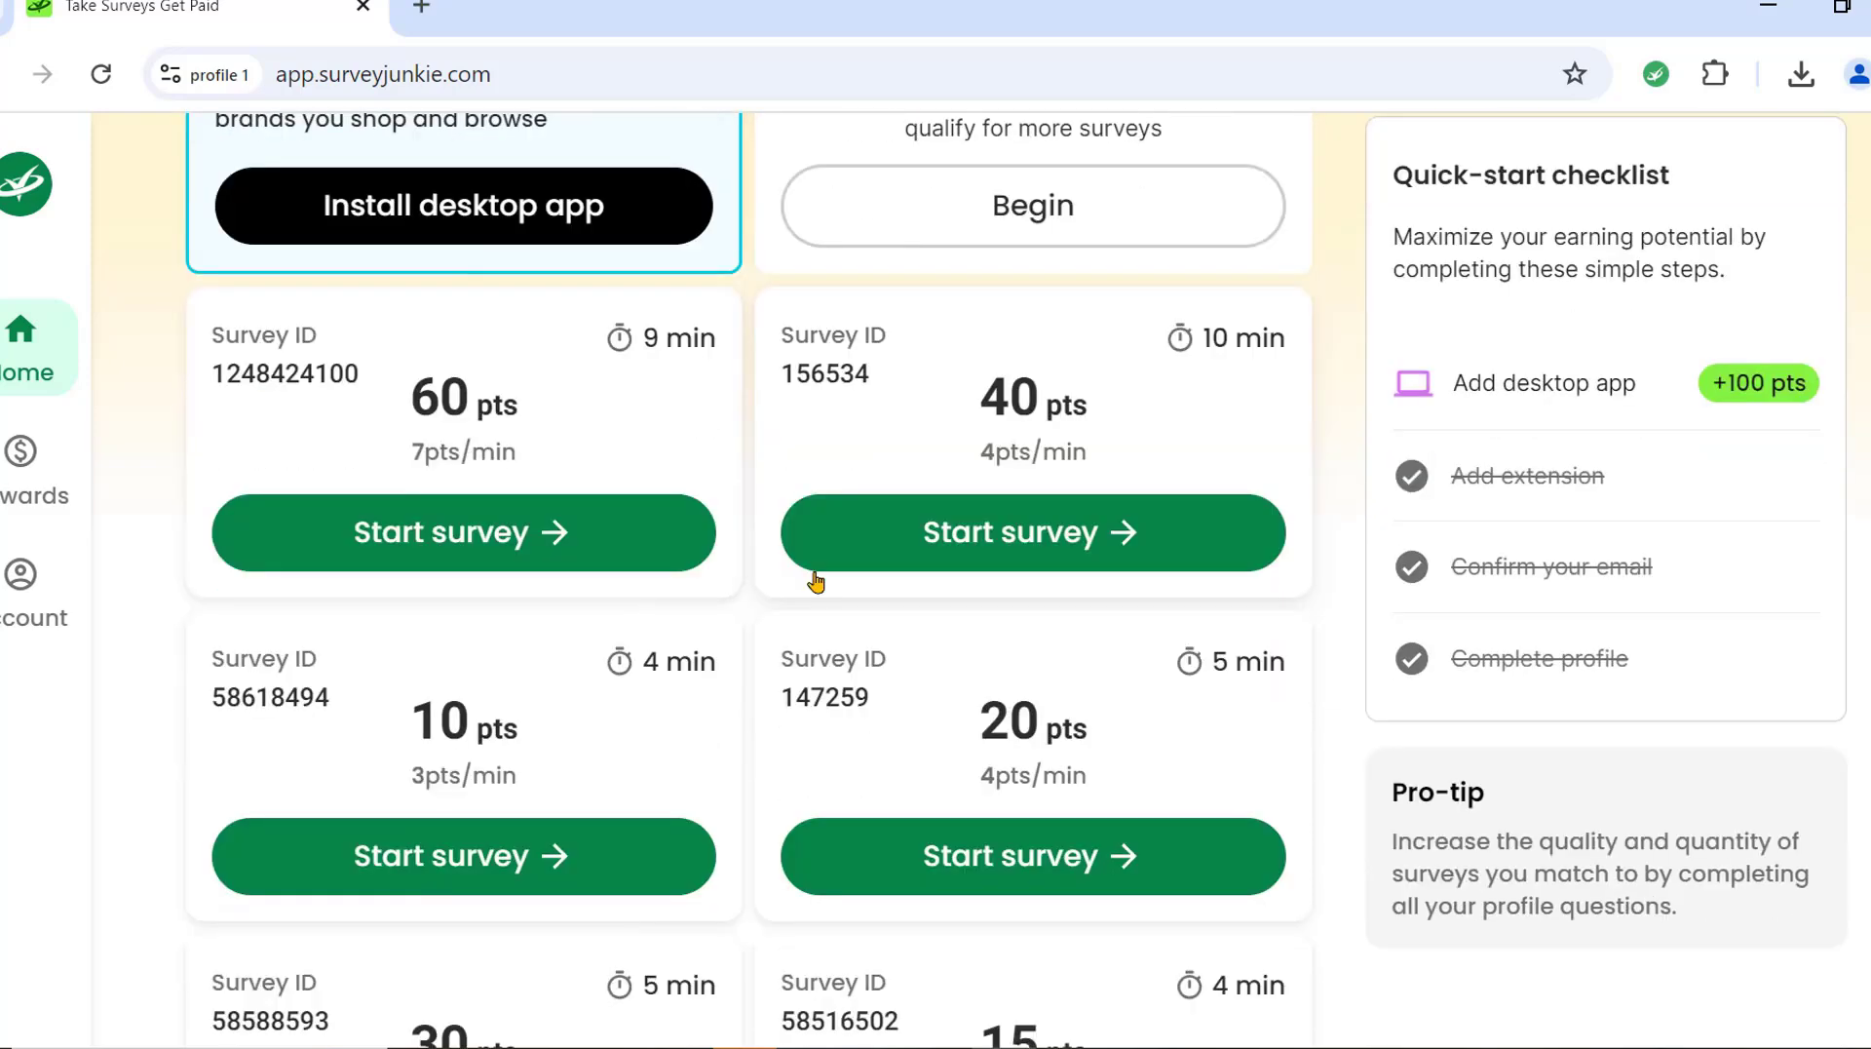
scroll(629, 687, "down", 10)
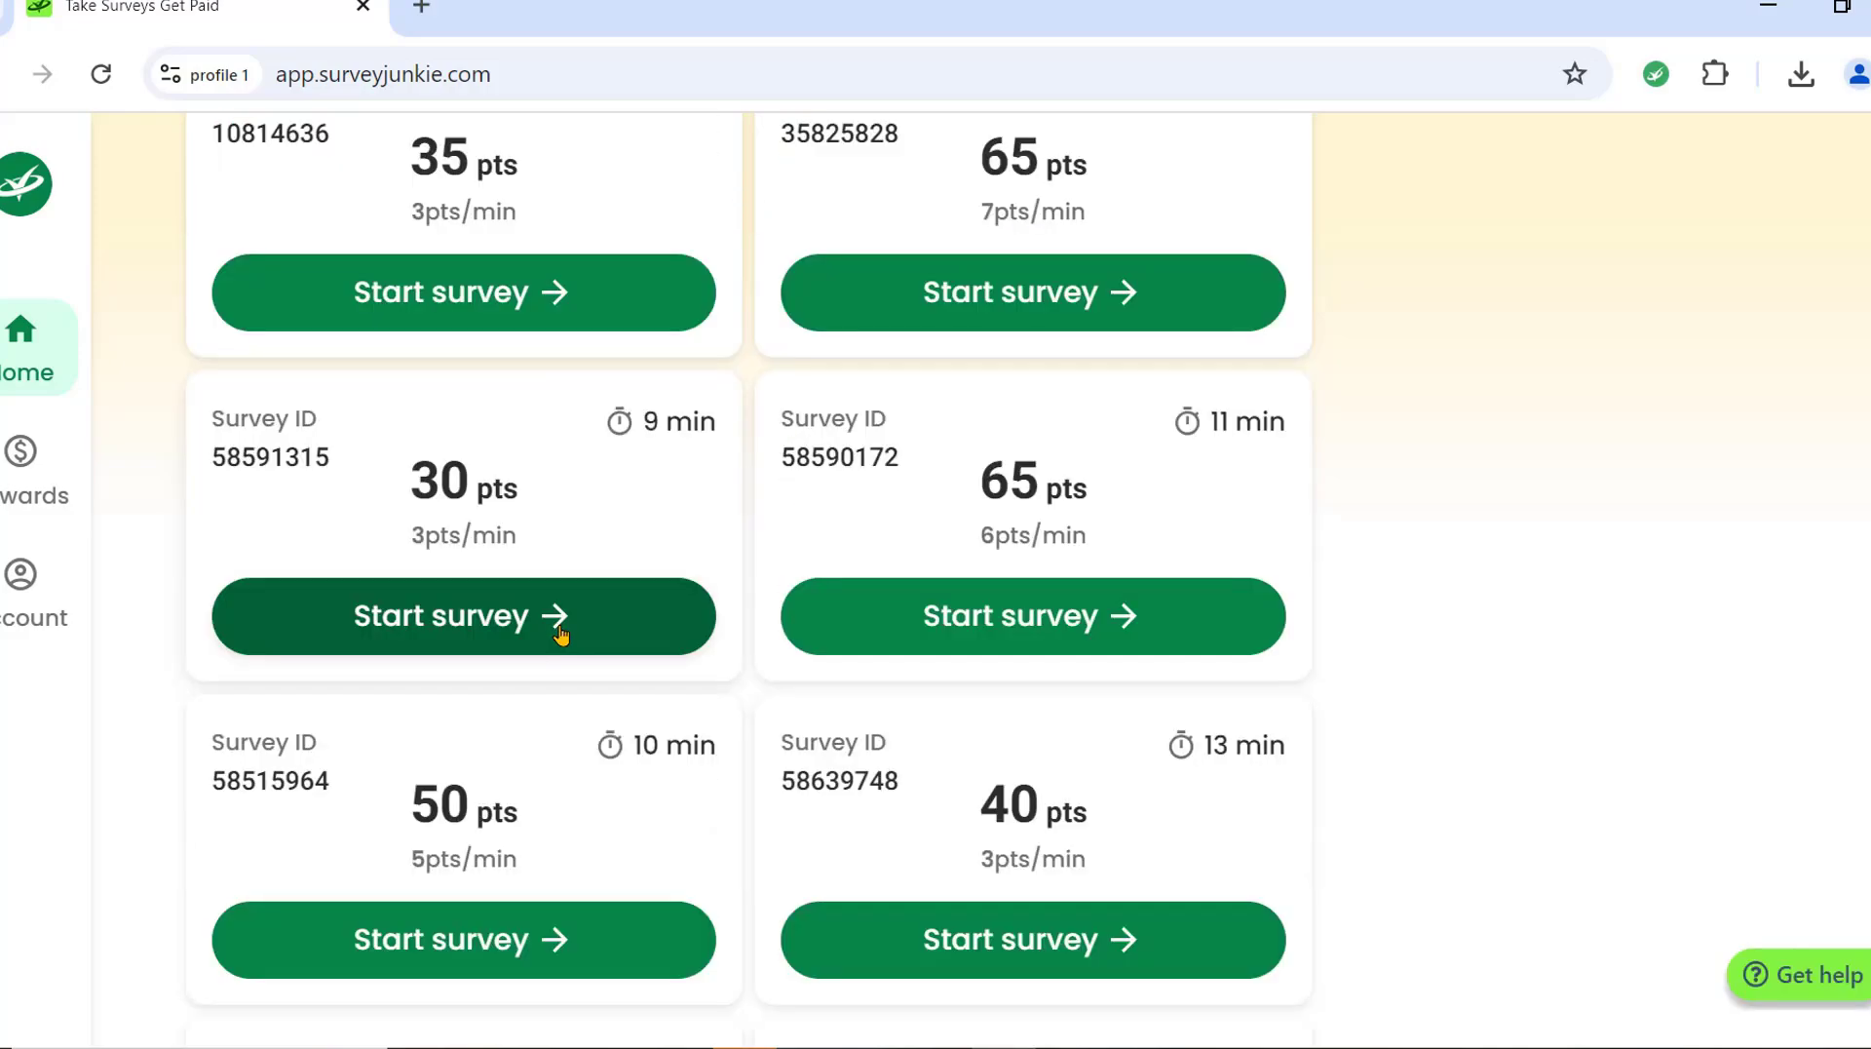
scroll(822, 689, "down", 5)
scroll(894, 681, "up", 10)
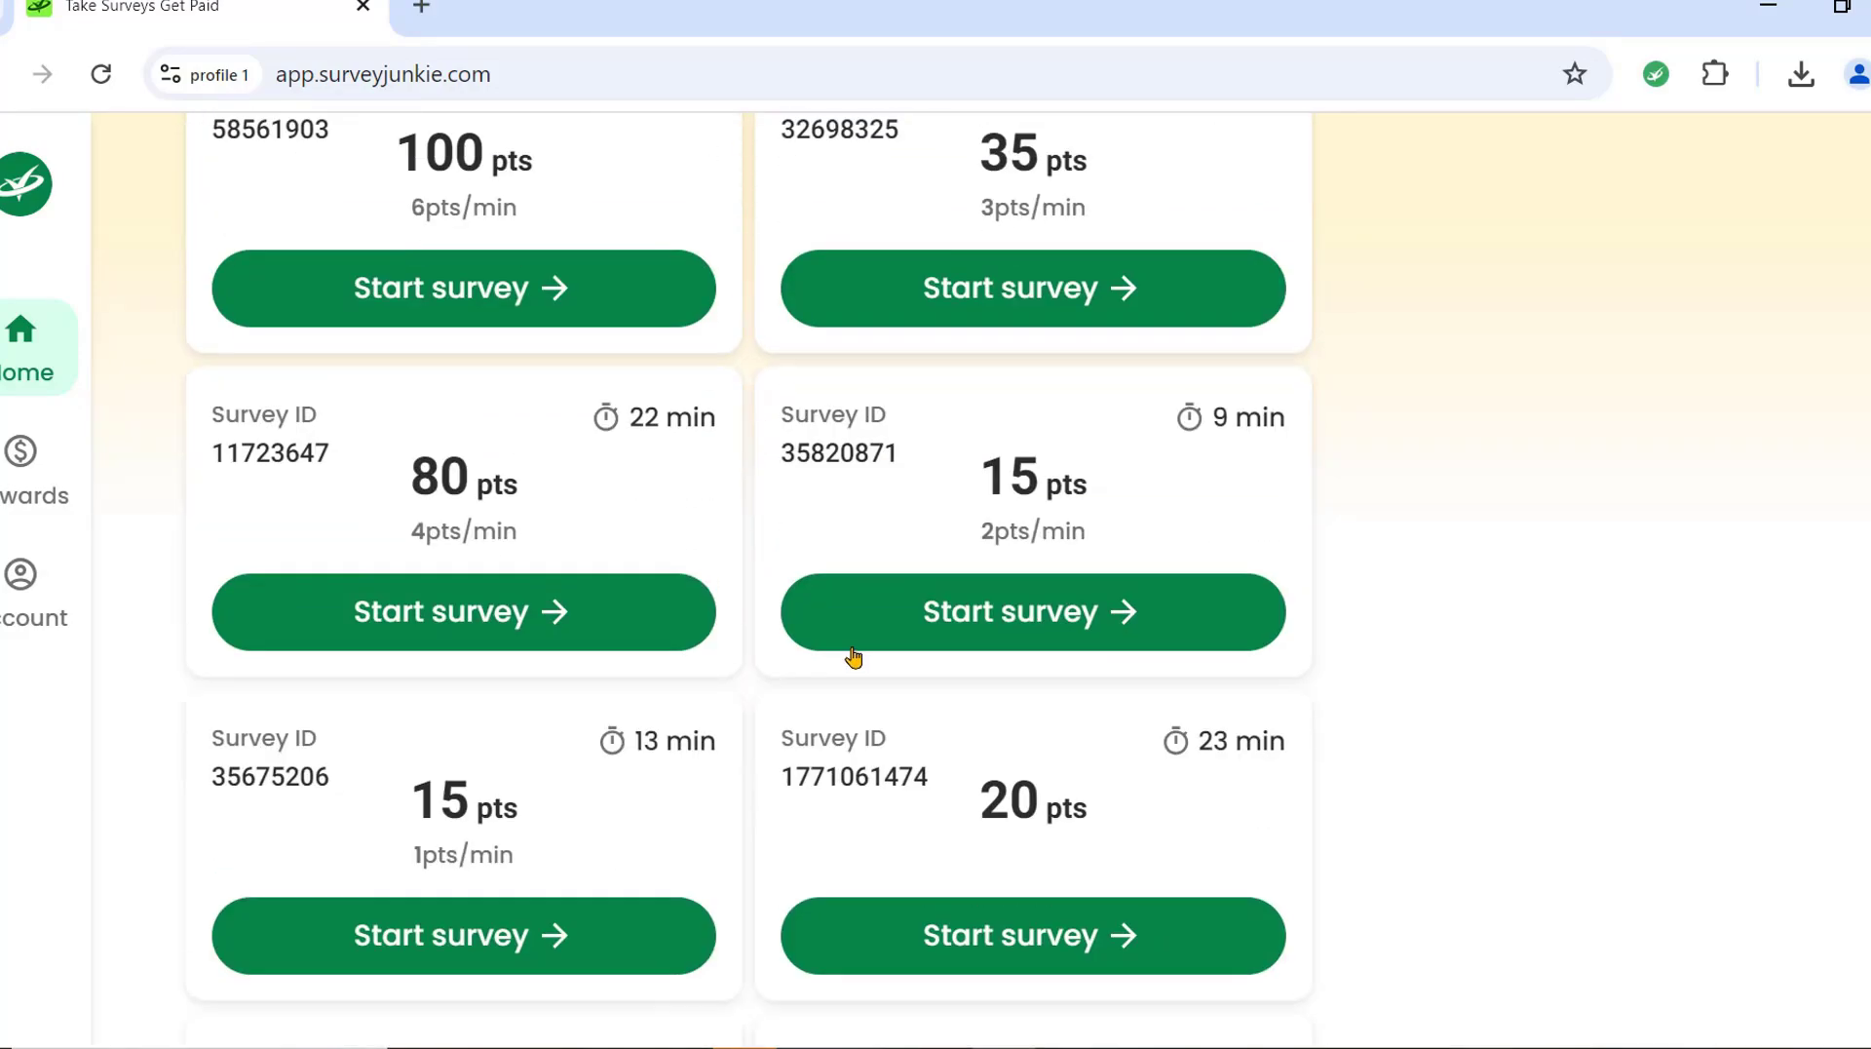
scroll(845, 651, "up", 10)
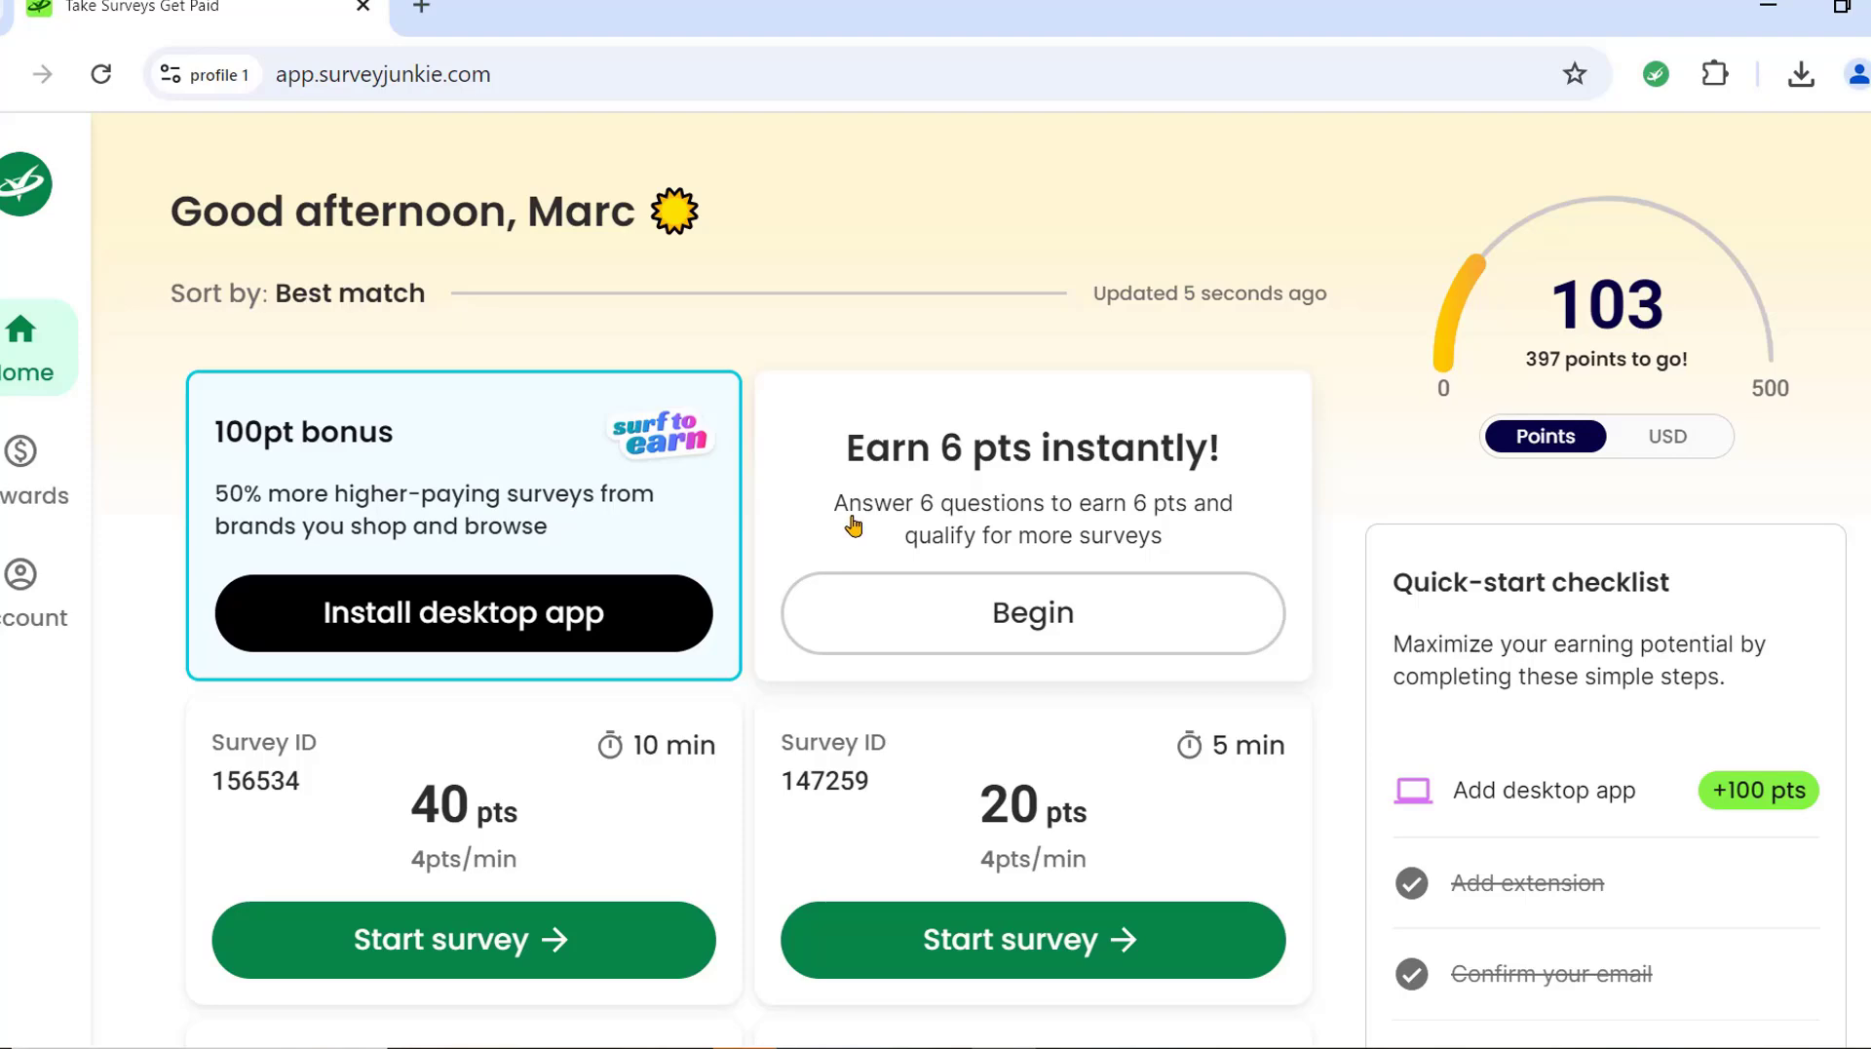
scroll(764, 769, "down", 3)
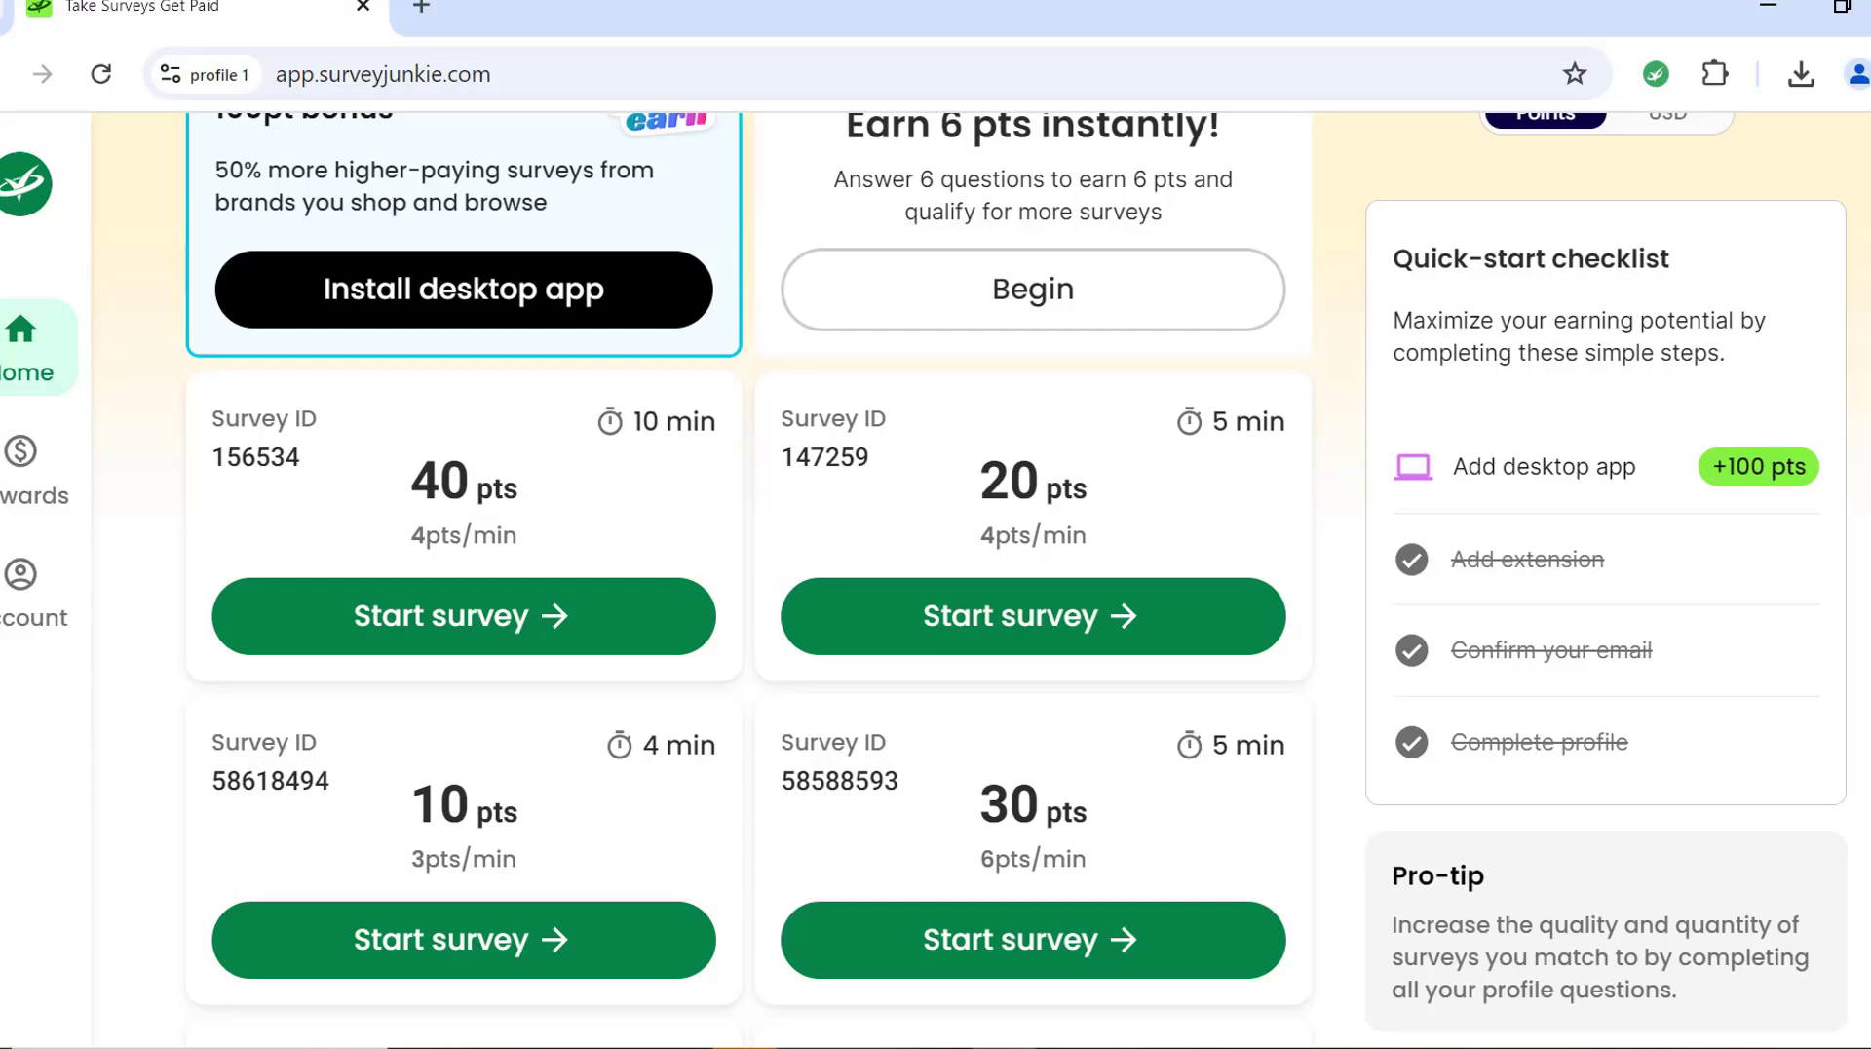
scroll(672, 999, "up", 3)
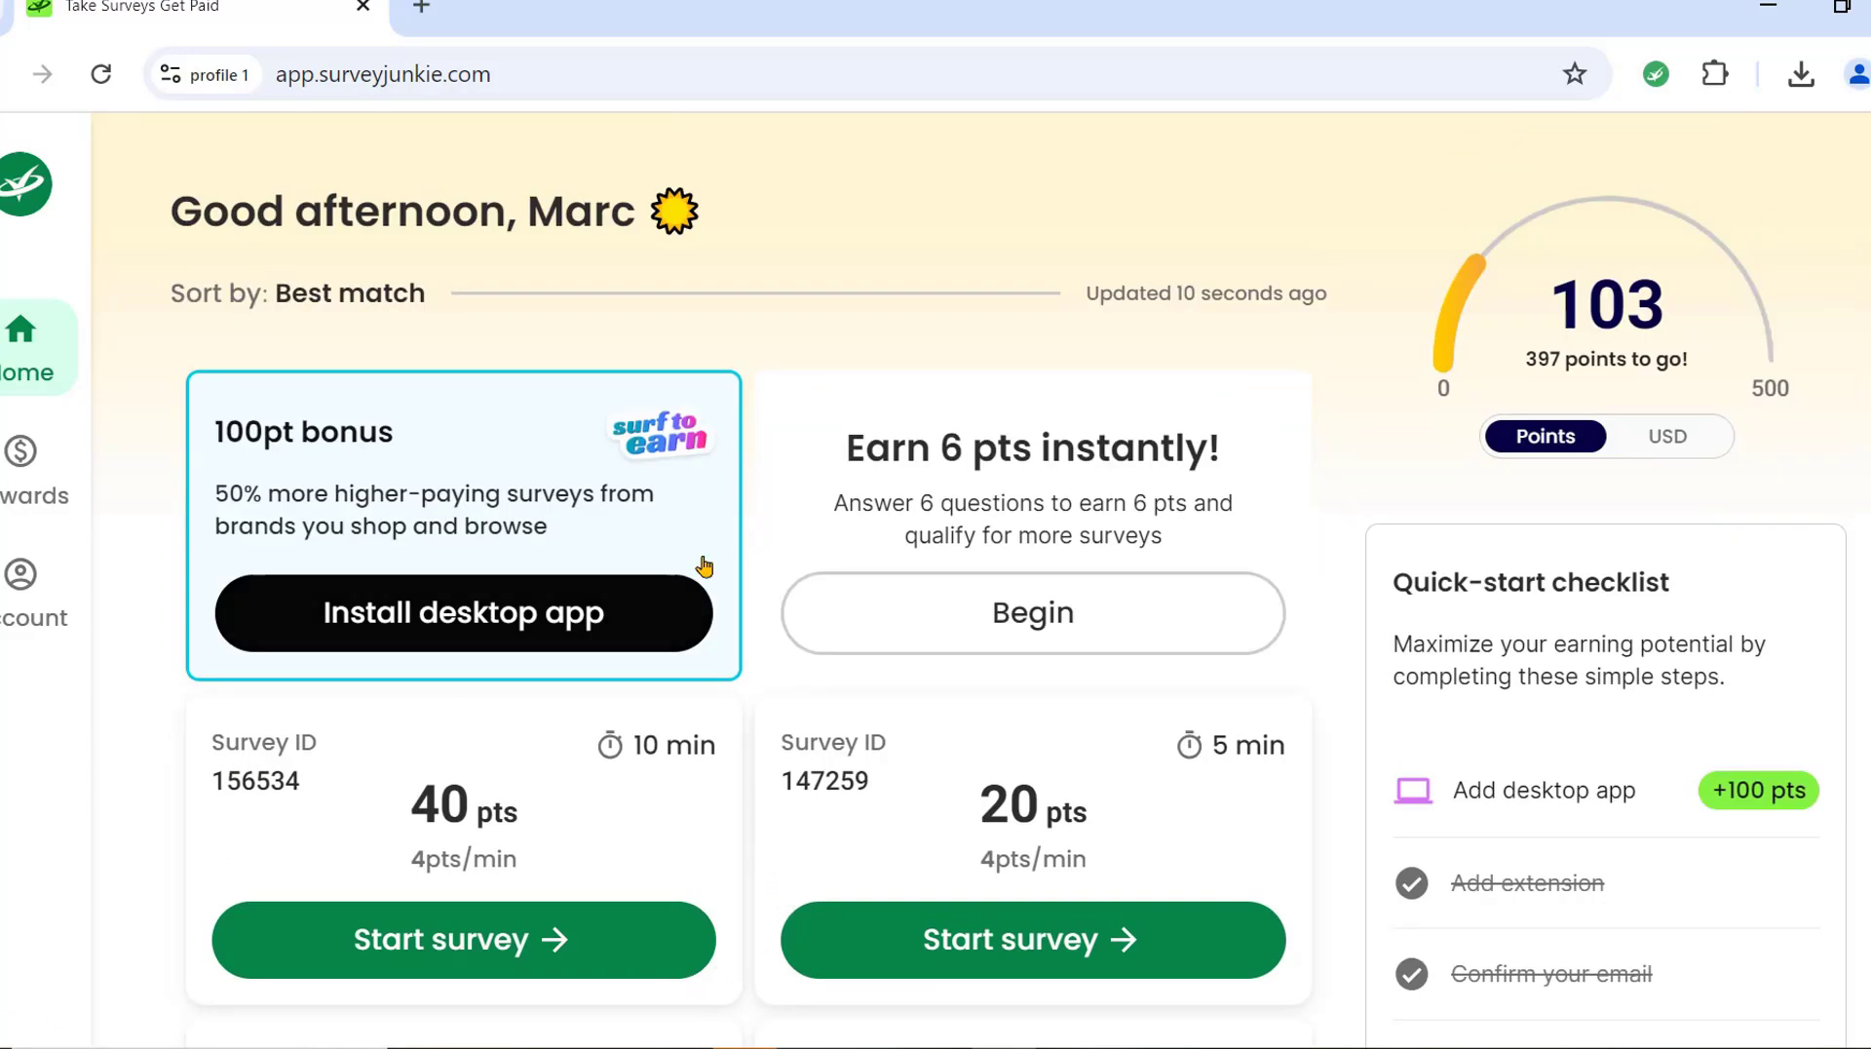
scroll(715, 557, "down", 15)
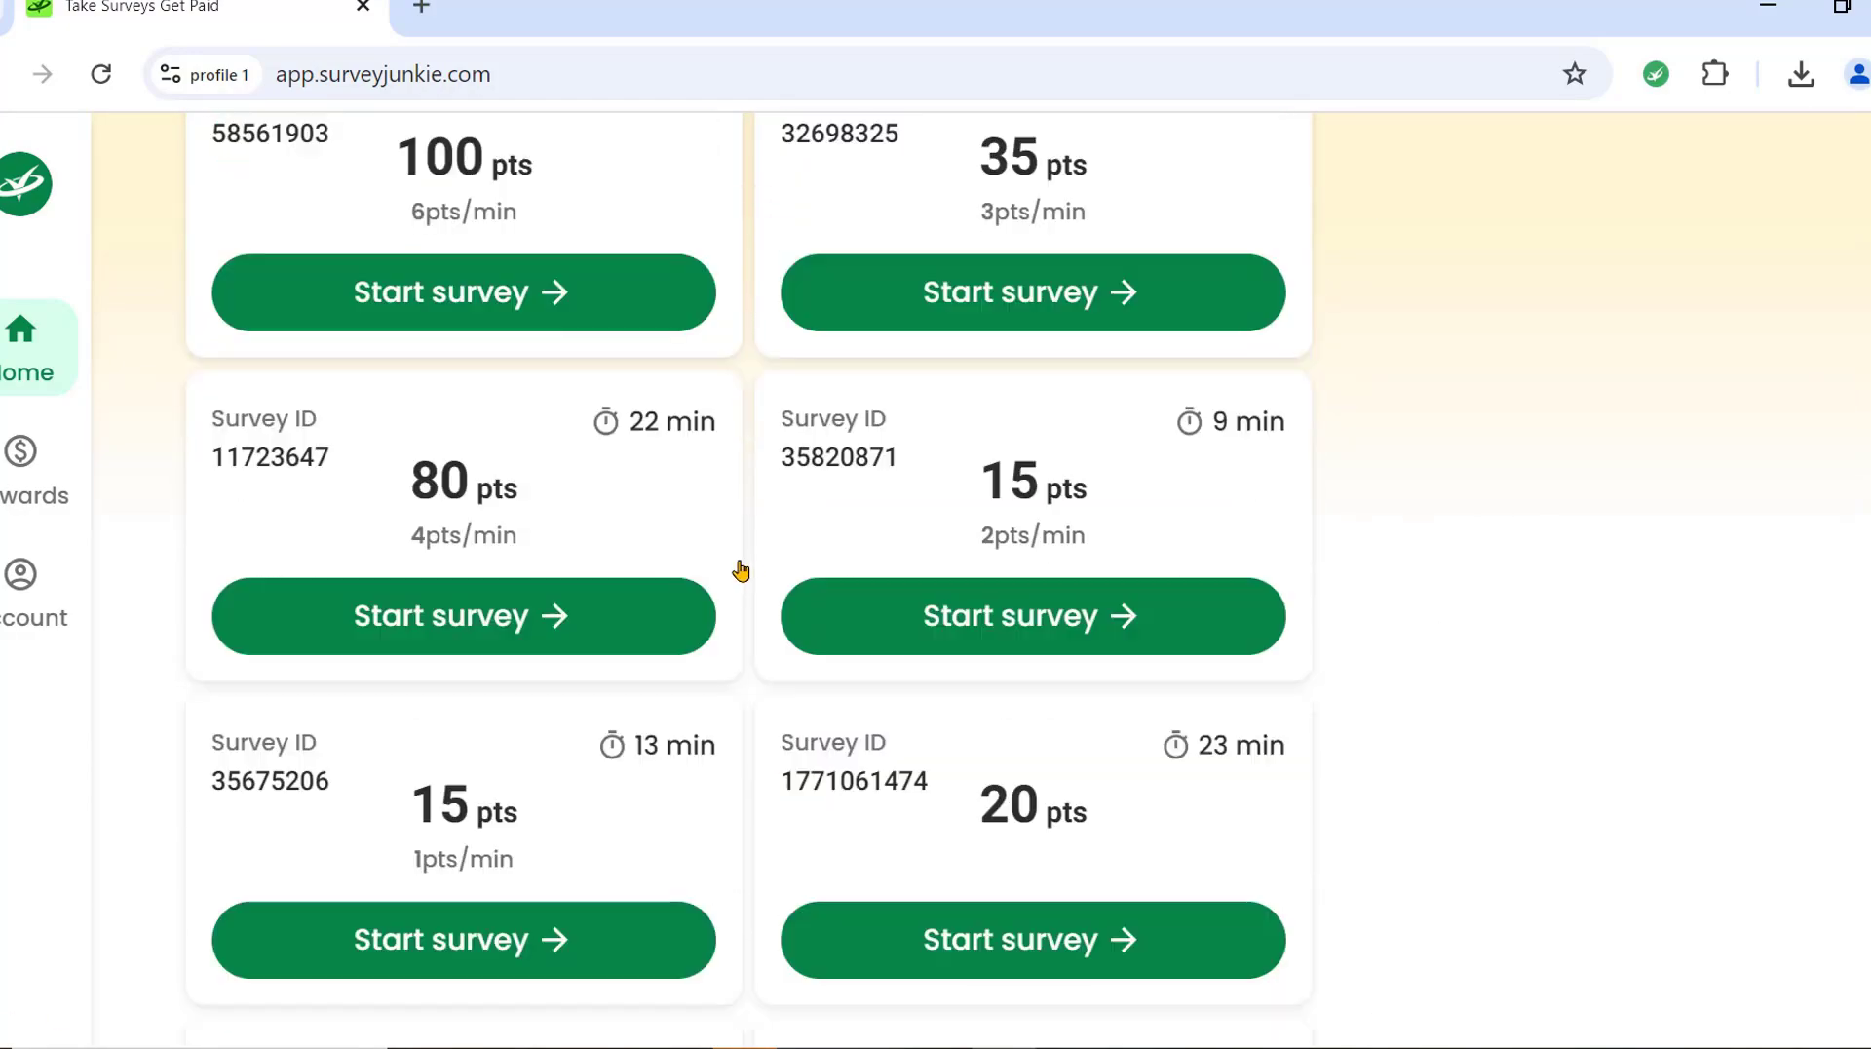
scroll(754, 570, "down", 10)
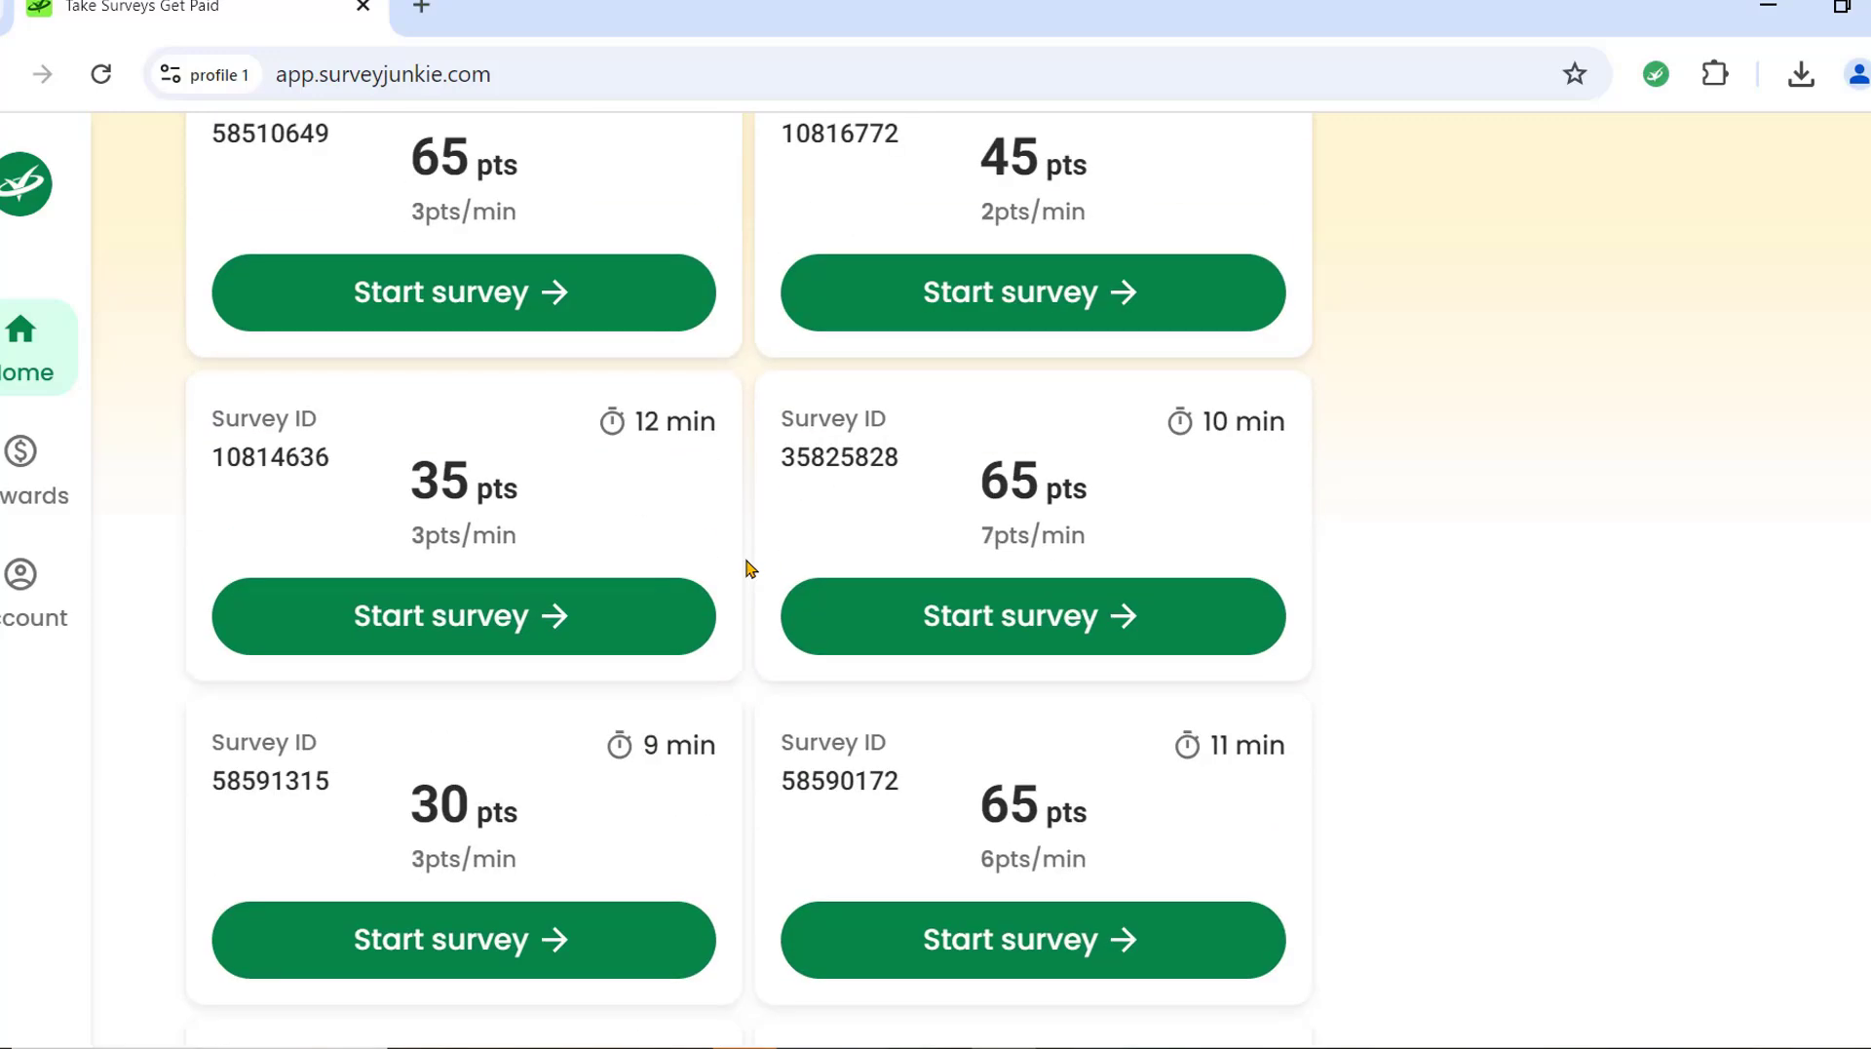